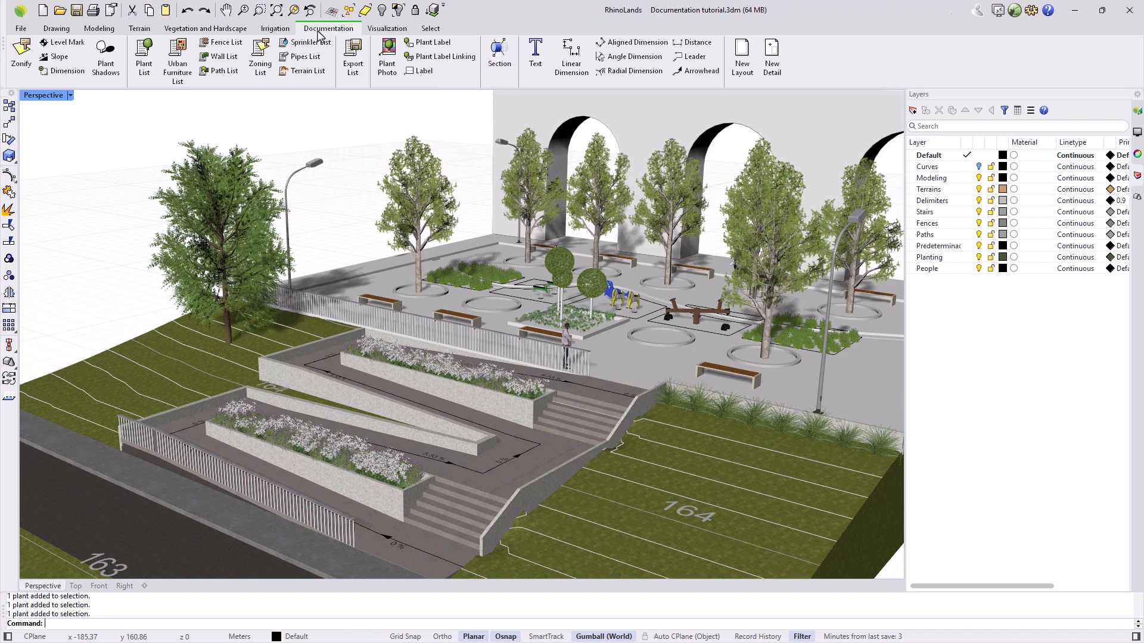
Maximize the Top view and set layer visibility with People and Planting off and Curves on
double_click(28, 96)
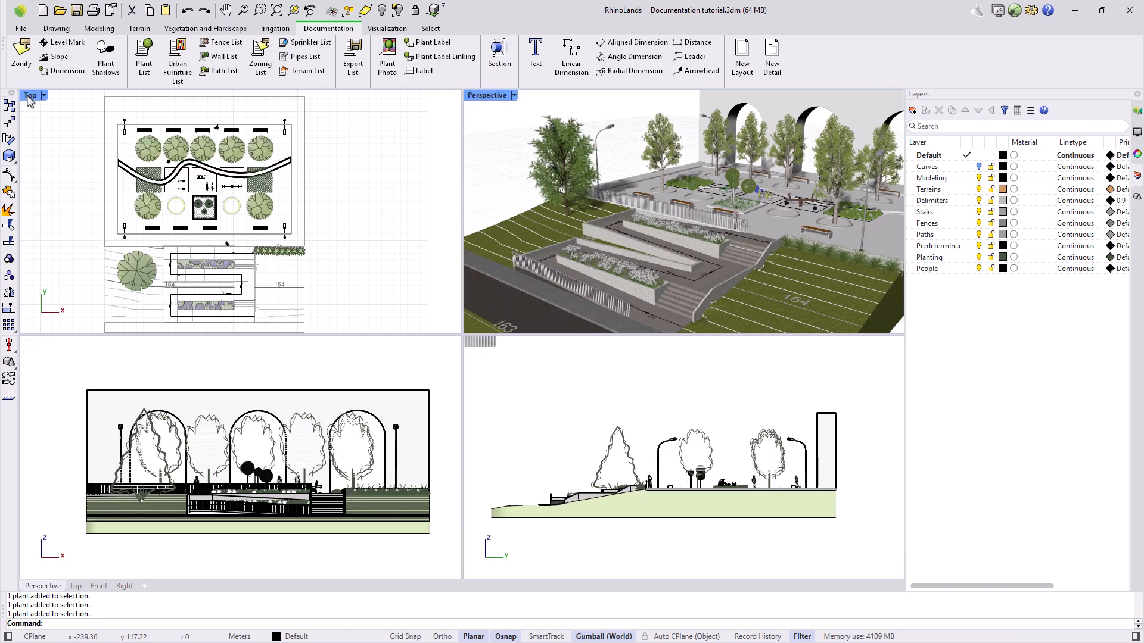
double_click(29, 95)
click(953, 270)
click(977, 268)
click(978, 257)
click(979, 168)
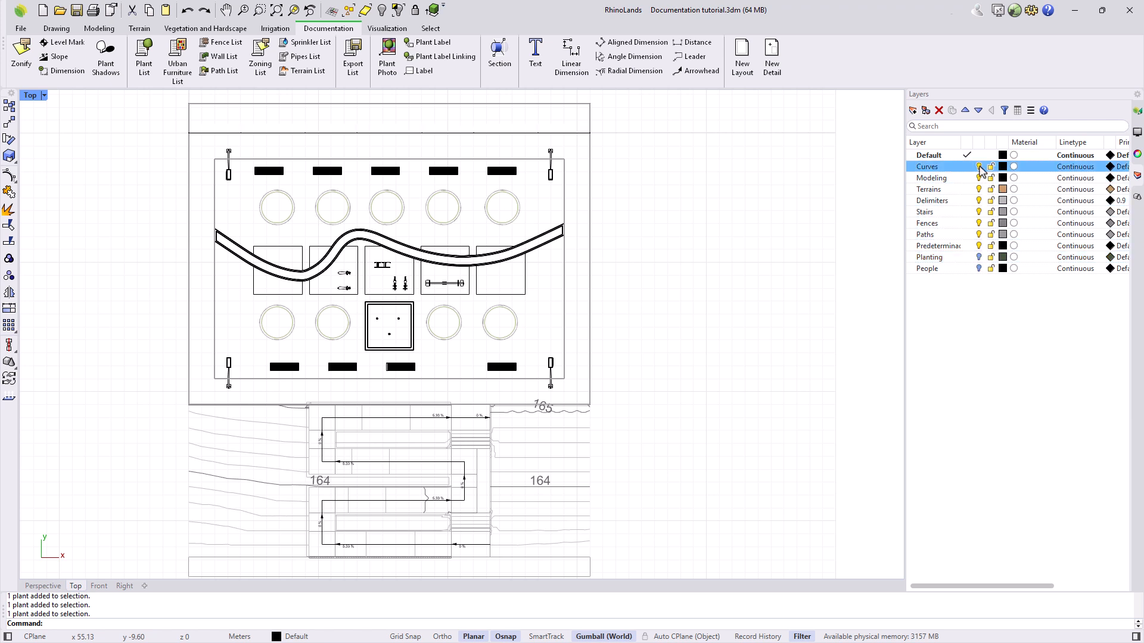
Start a Zonify zone from an inner point in the paved strip around the plaza and label it "Paviment 01" with its area included
click(22, 56)
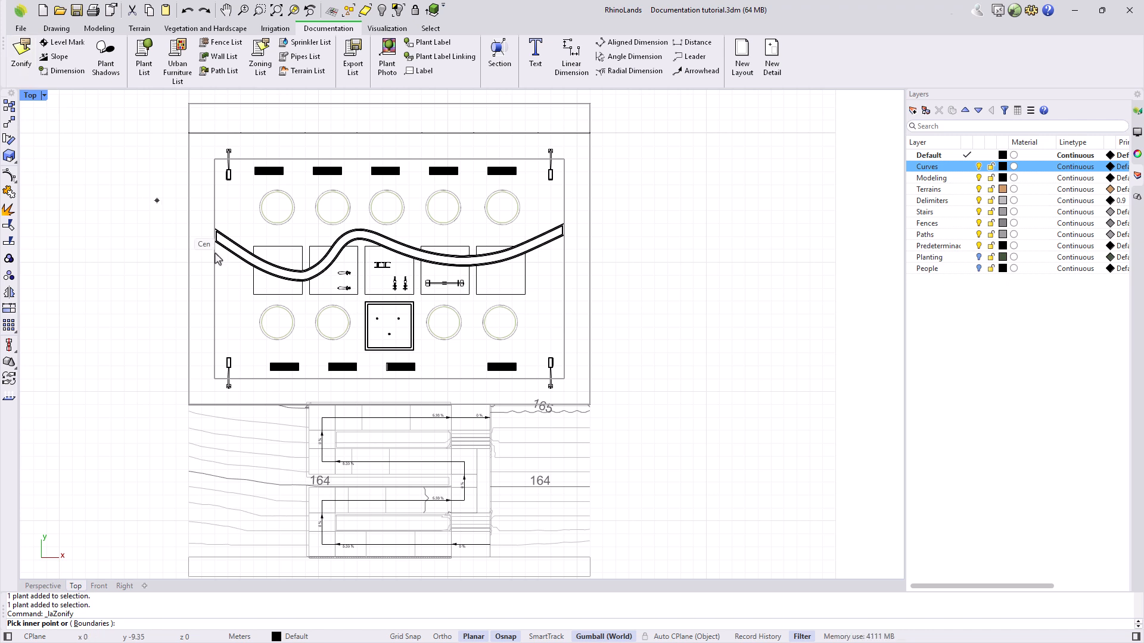
scroll(439, 391, up, 3)
click(440, 391)
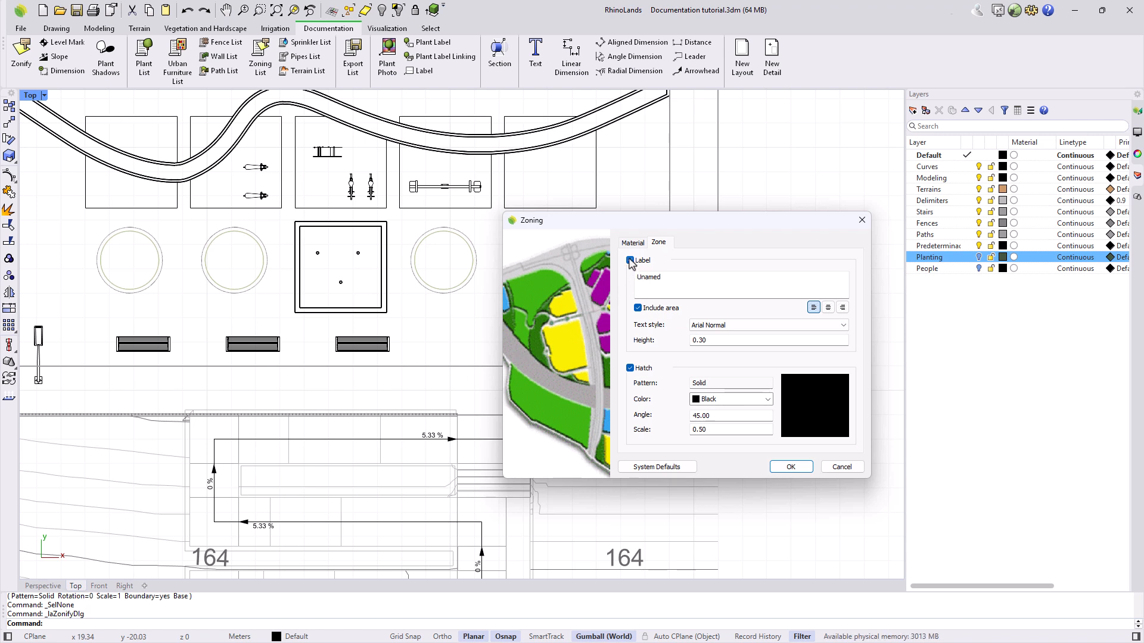
double_click(648, 277)
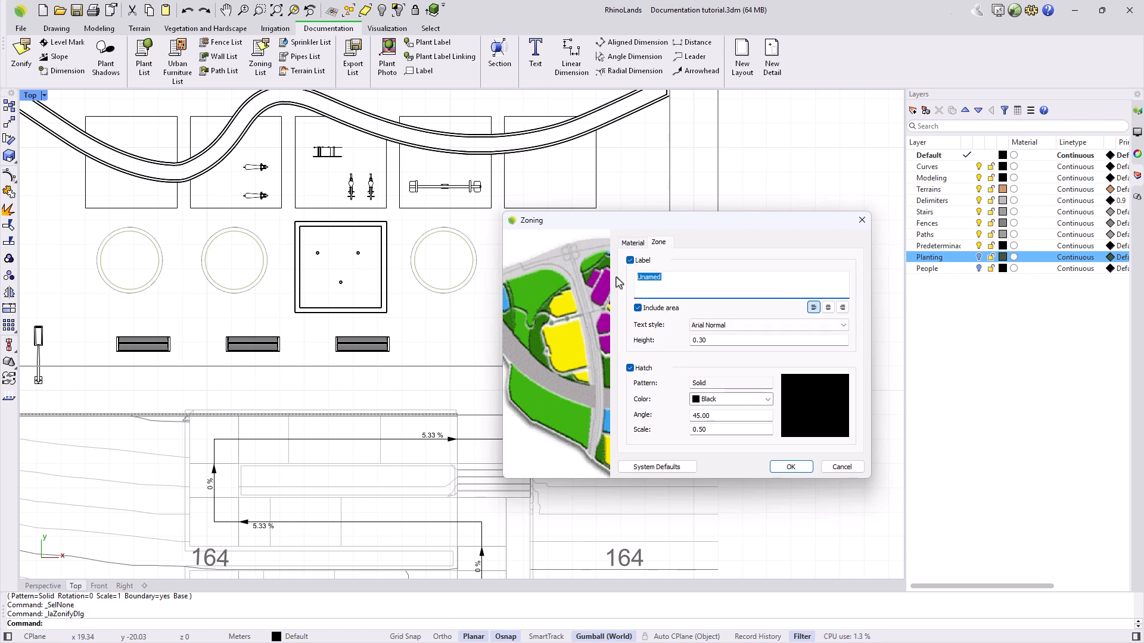
text(Paviment 01)
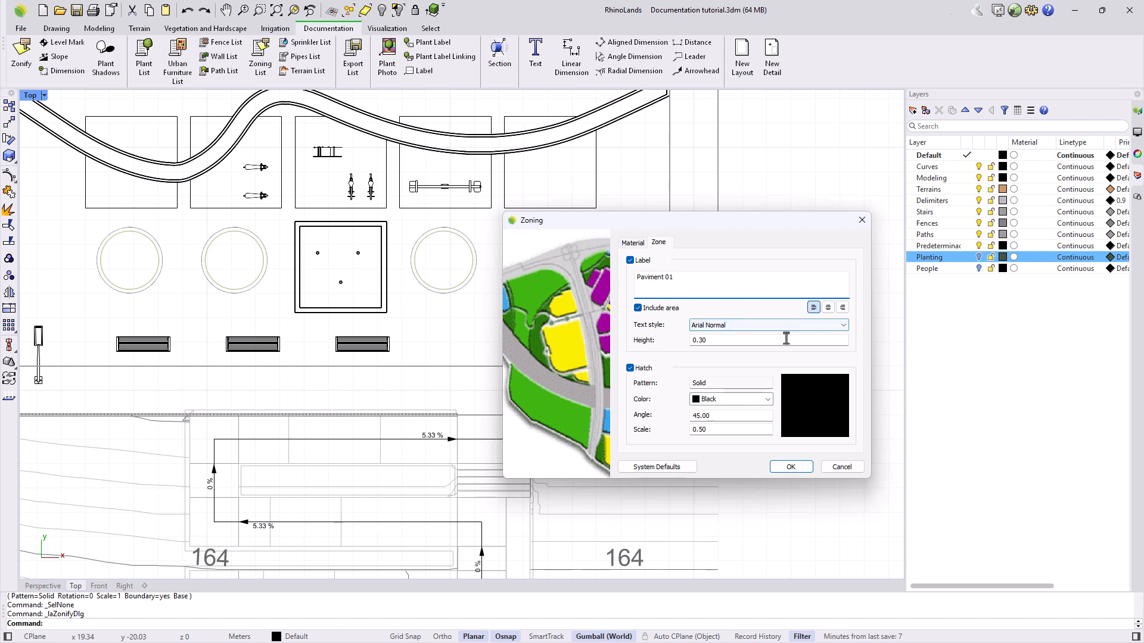
click(638, 309)
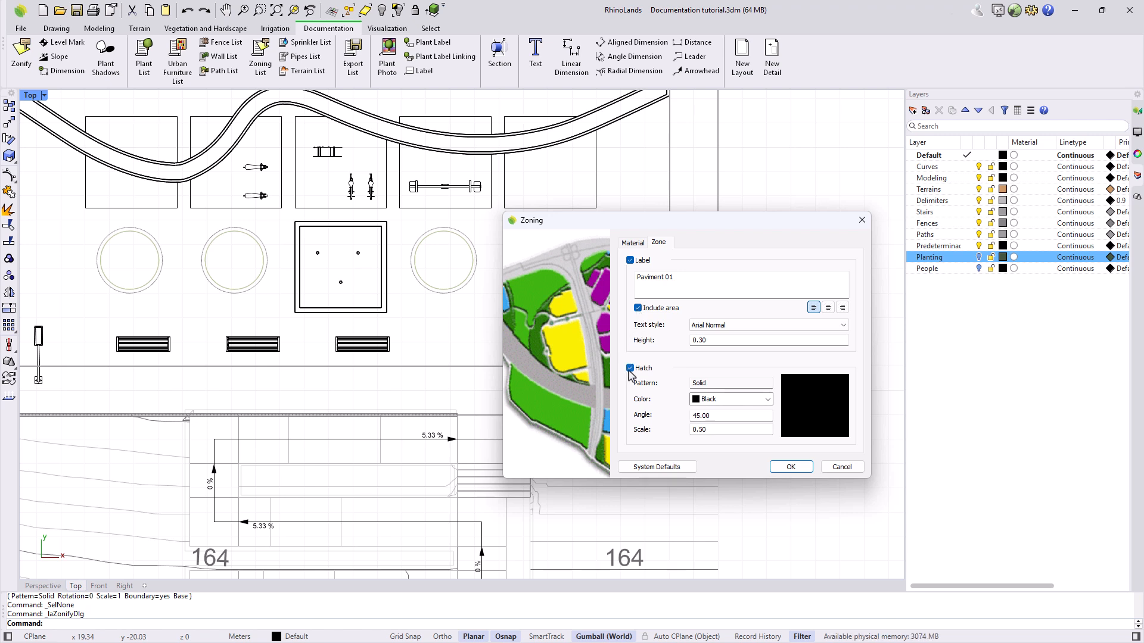
Set the Paviment 01 zone's hatch to the Single pattern in Light Gray
click(809, 414)
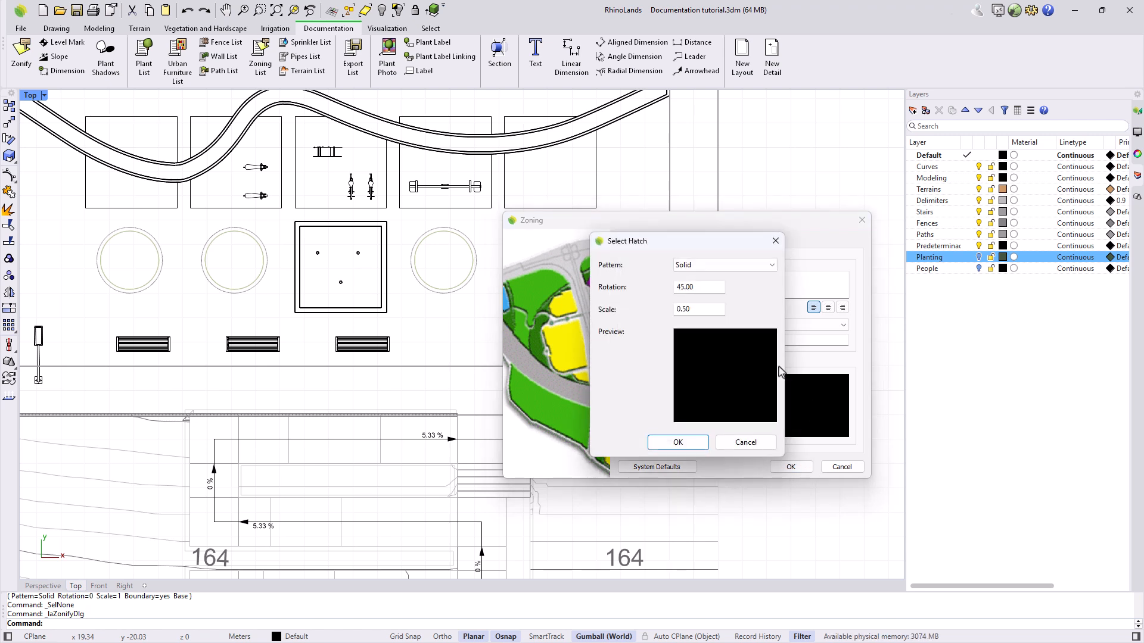
click(733, 267)
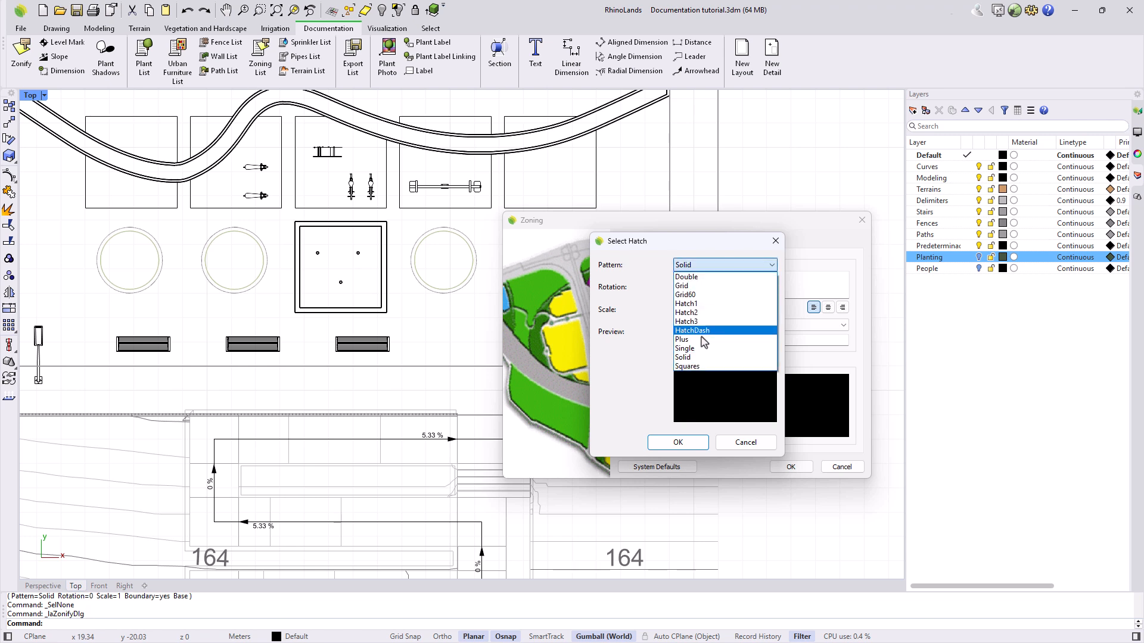
click(700, 353)
click(689, 441)
click(748, 404)
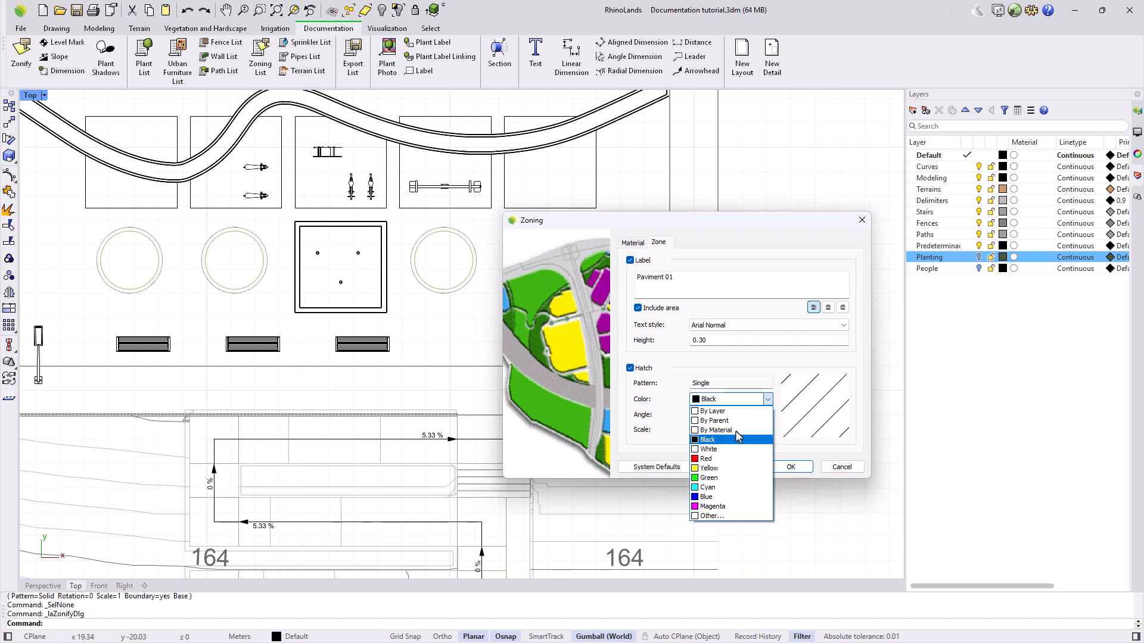
click(722, 517)
key(Up)
key(Up)
key(Up)
click(658, 422)
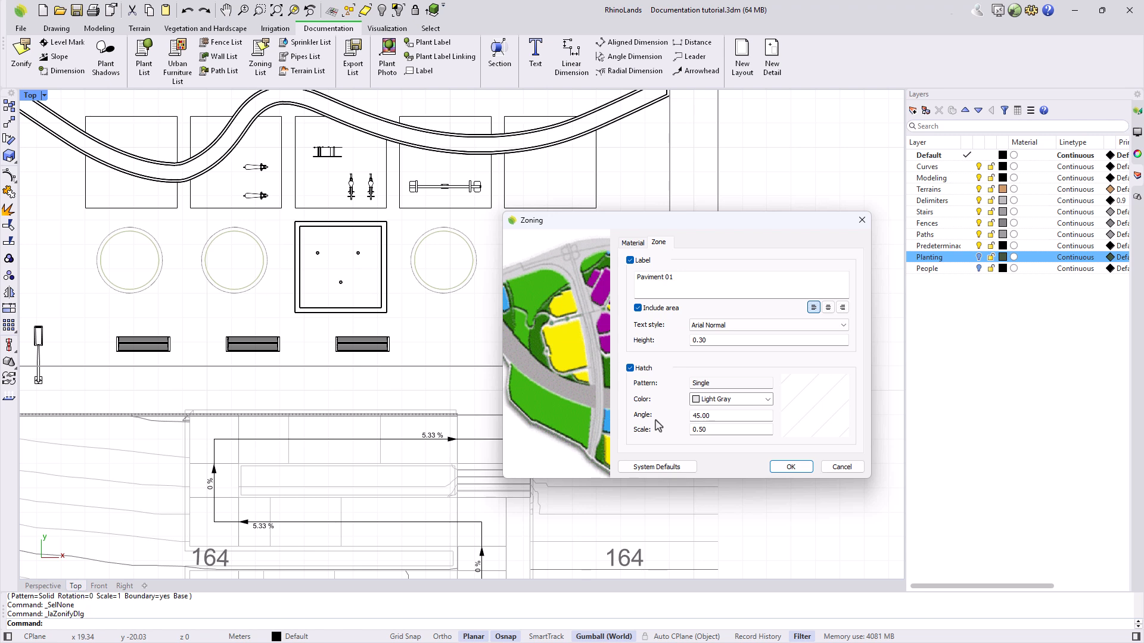
Use the PavingStones112 image from the desktop folder as the zone texture and place the zone label near the strip's lower-right corner
click(633, 243)
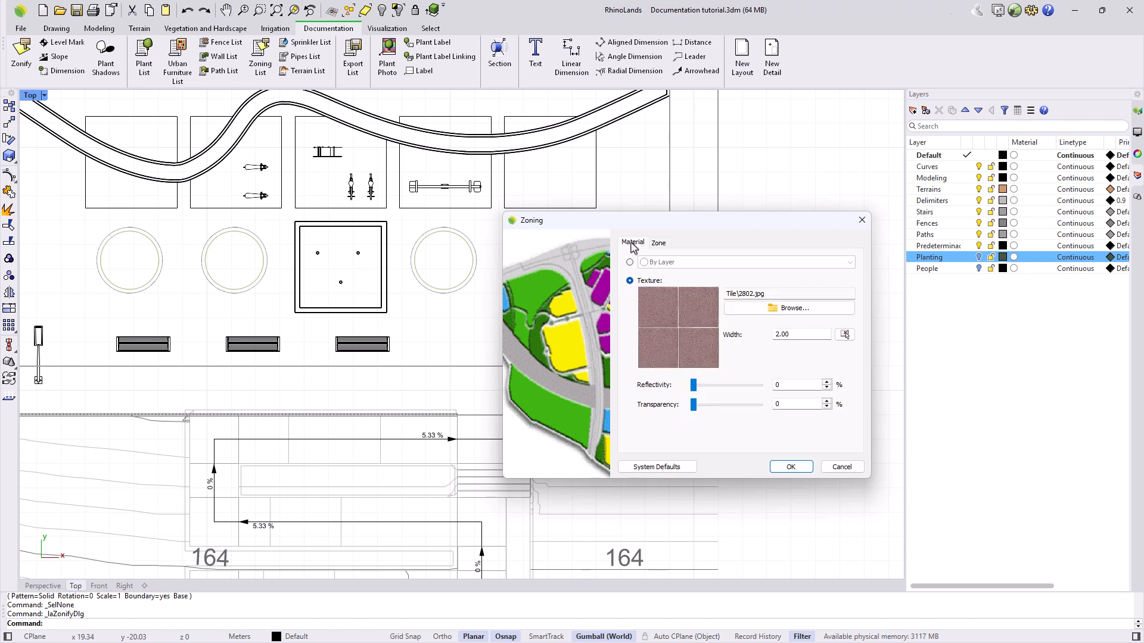
click(765, 308)
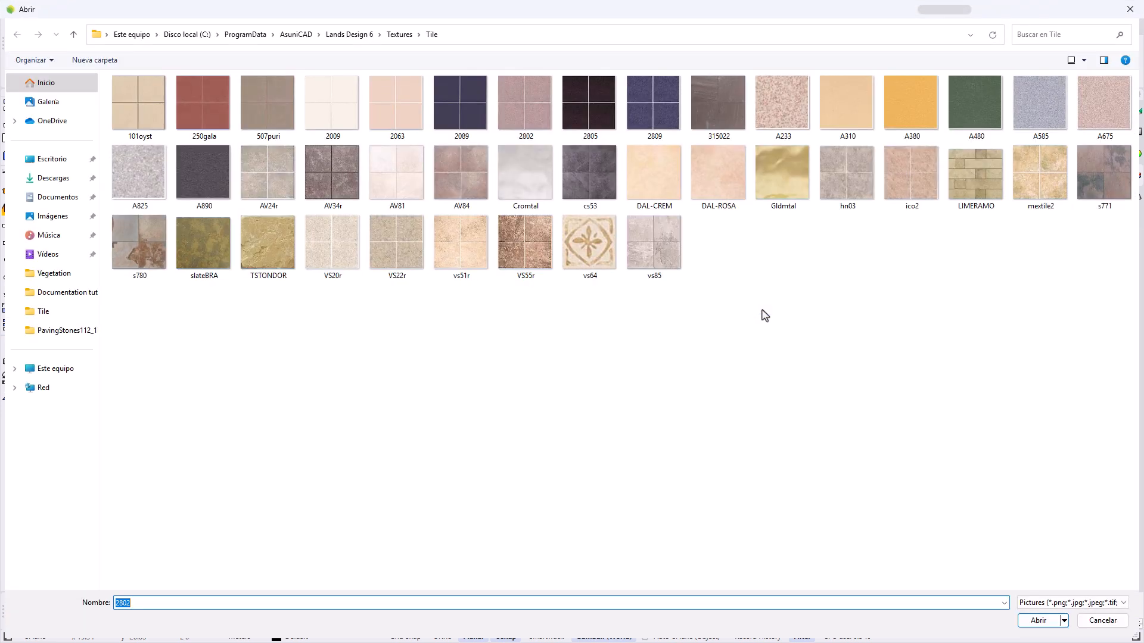
click(57, 164)
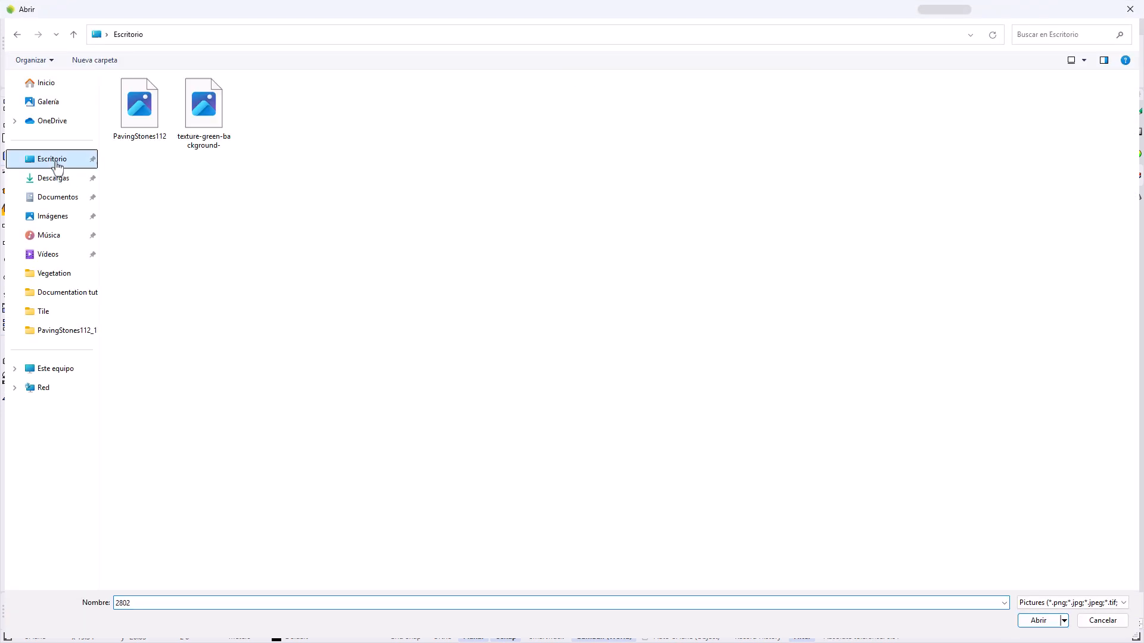
click(137, 118)
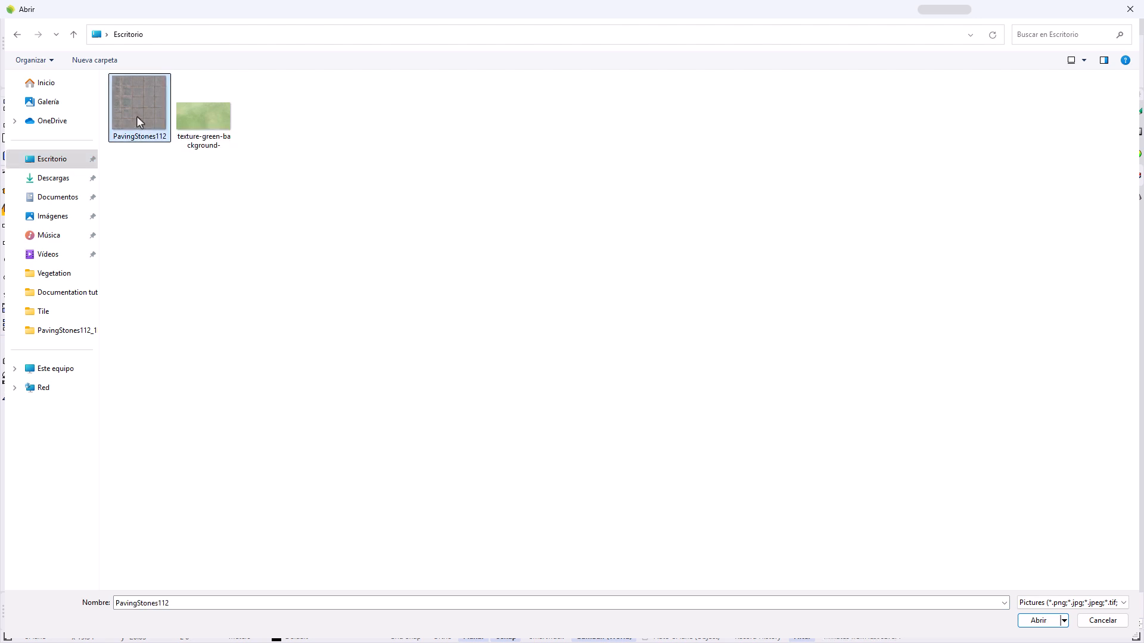
click(1036, 621)
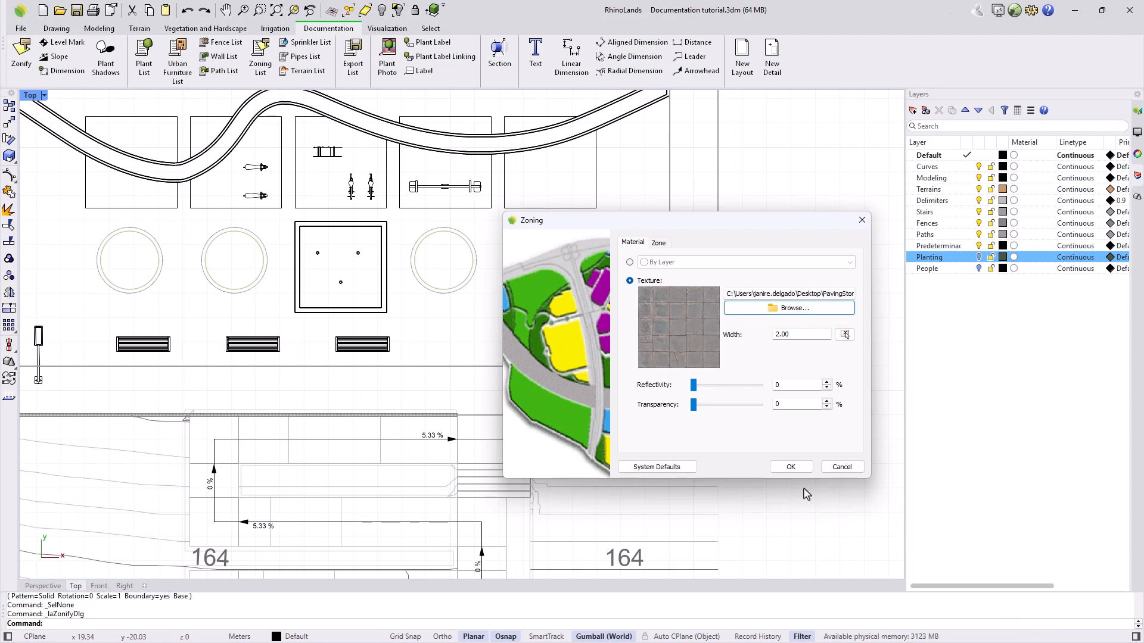
click(790, 467)
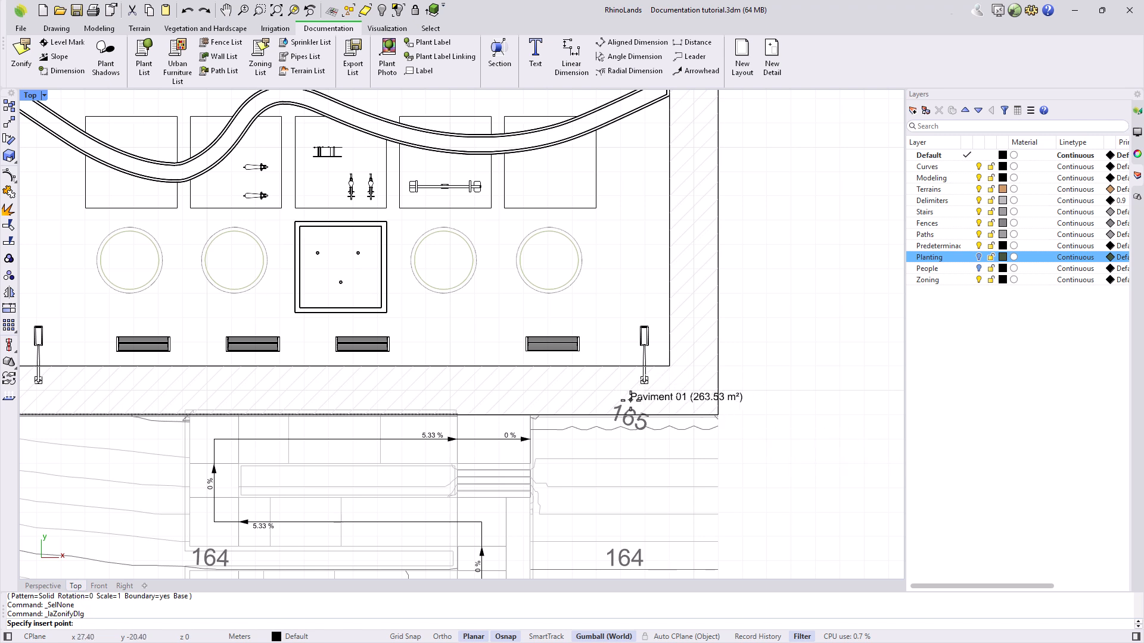
click(667, 403)
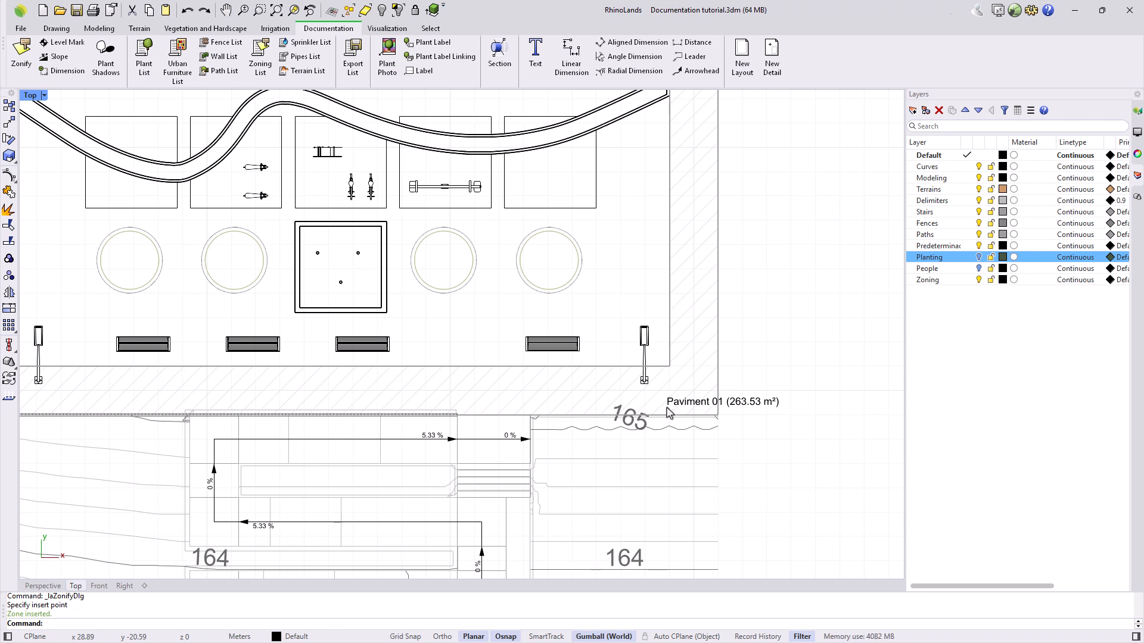
Start another zone using the Boundaries option with the three squares that contain playground equipment
click(27, 65)
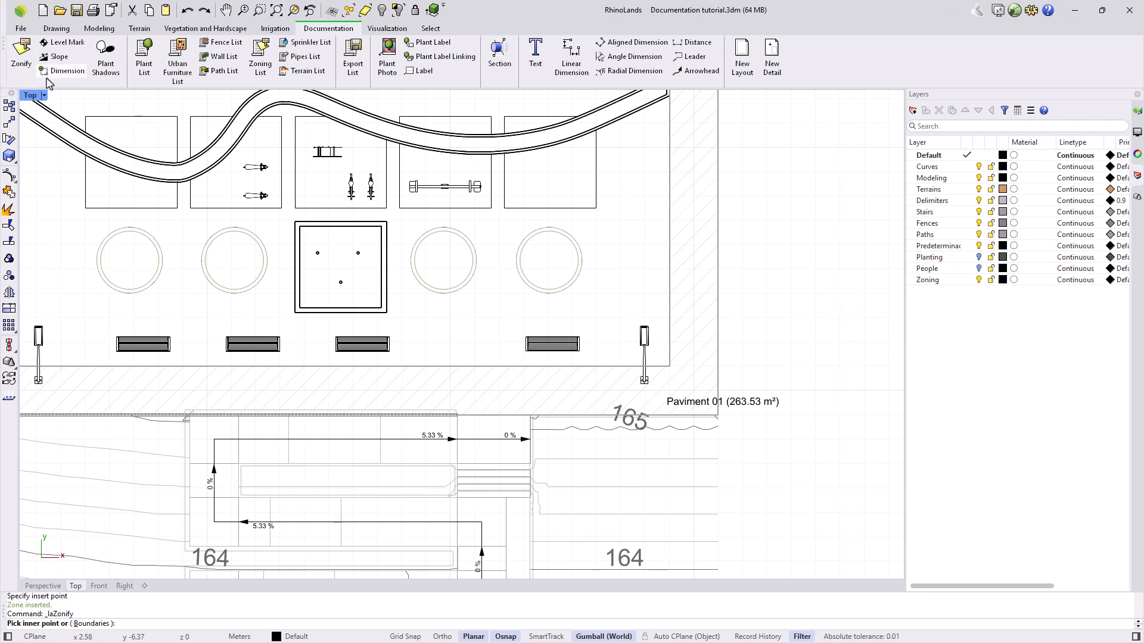
click(93, 623)
click(212, 209)
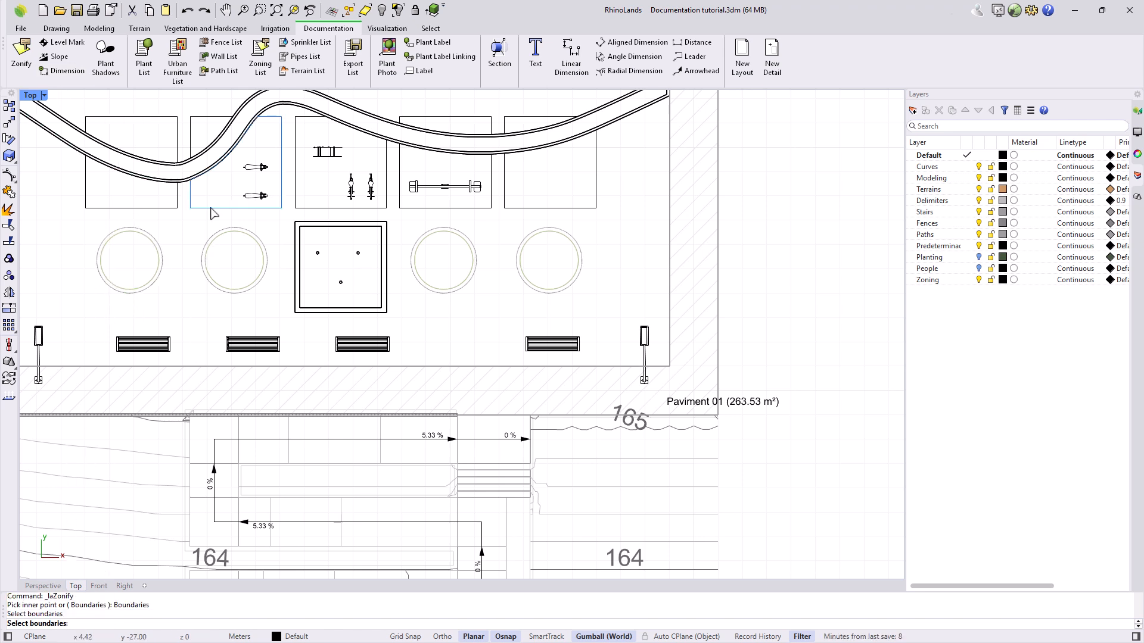
click(197, 115)
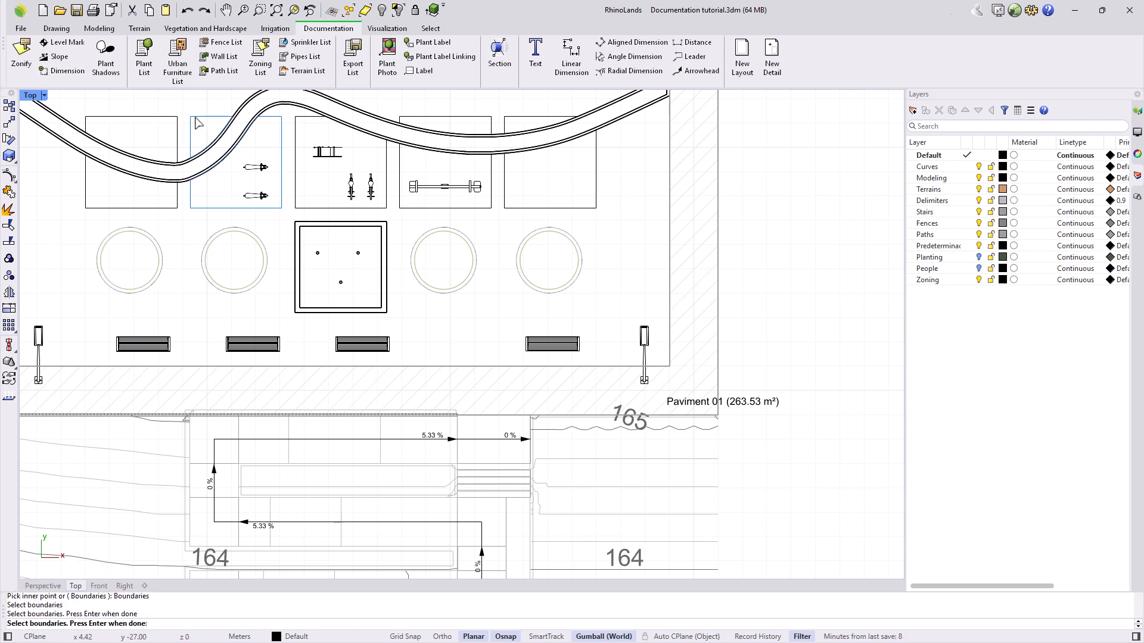
click(302, 126)
click(438, 118)
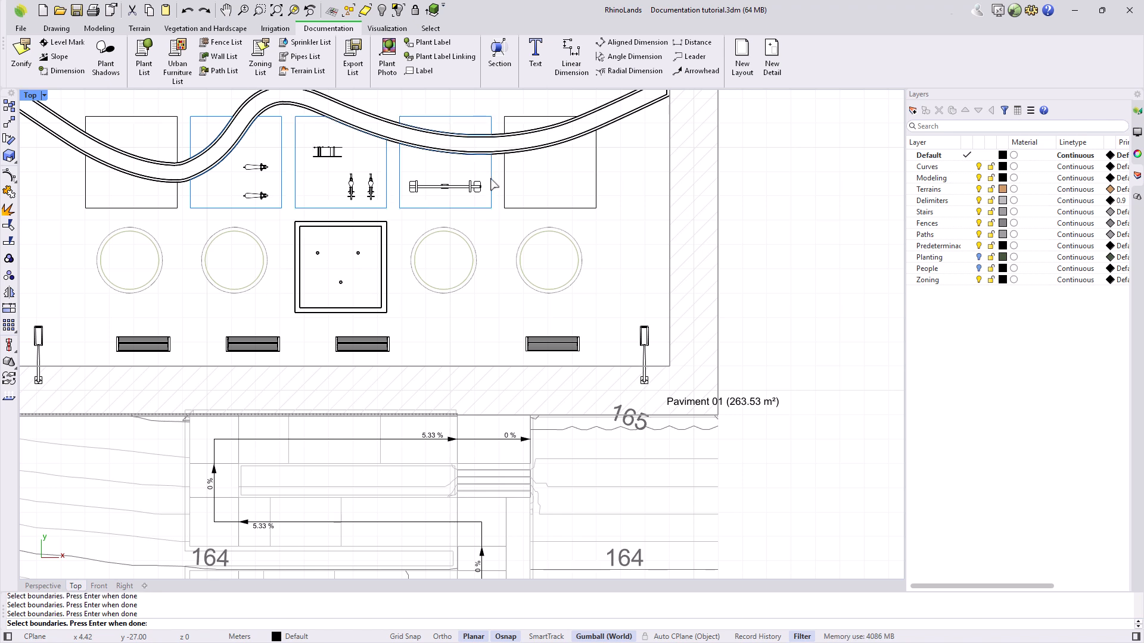
key(Return)
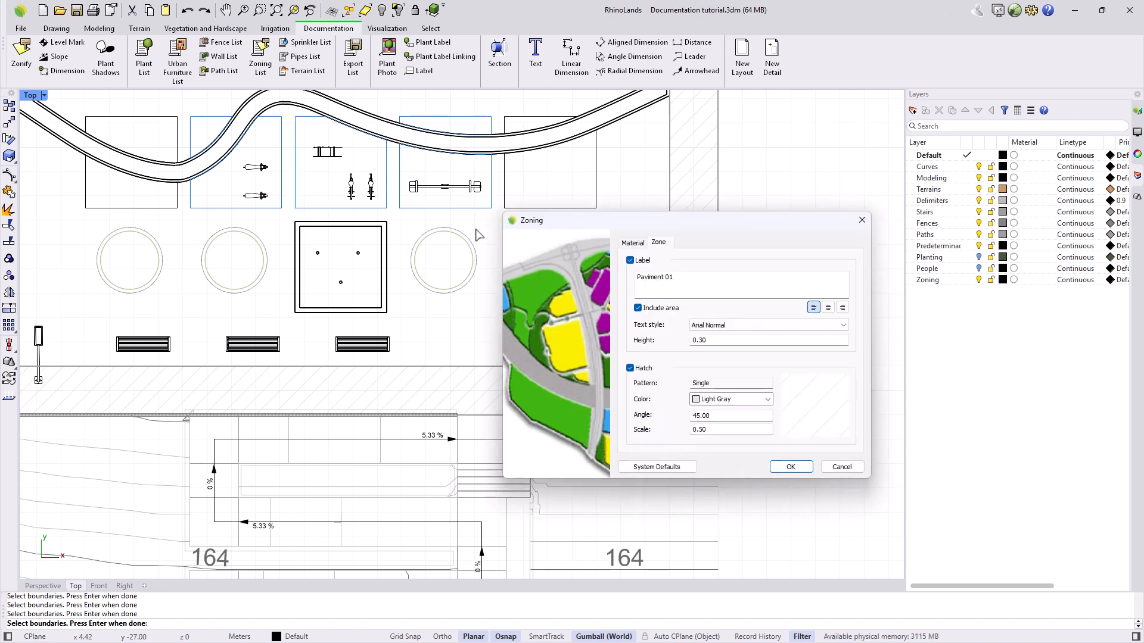
Name the new zone "Playground" with its label turned off and set its hatch pattern to Solid
drag(697, 279, 627, 276)
text(Playground)
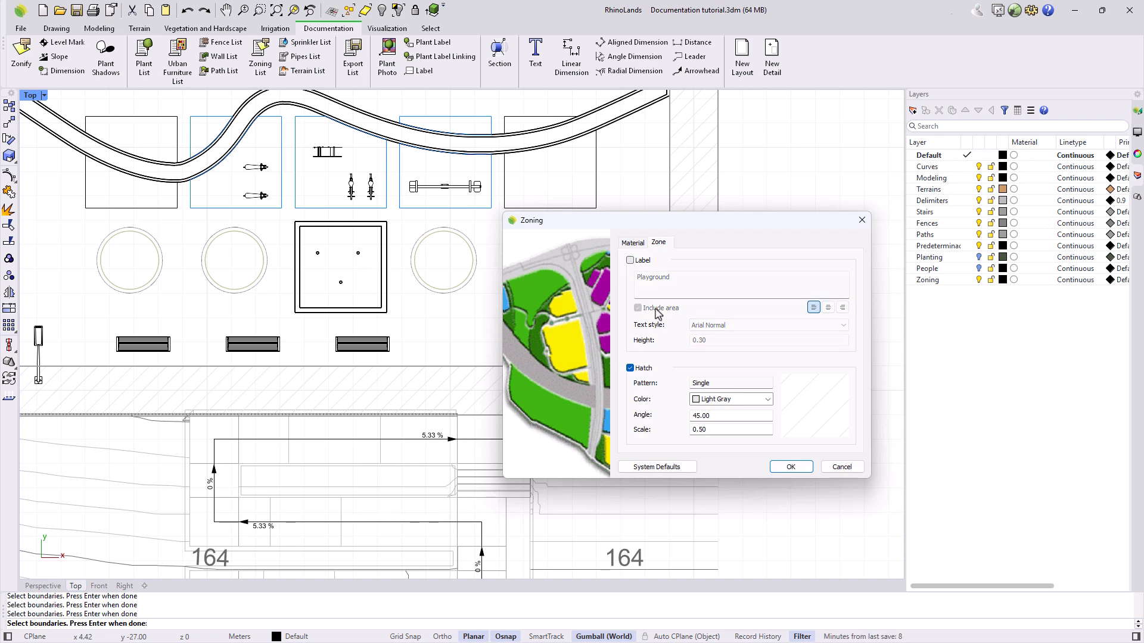
click(788, 410)
click(733, 268)
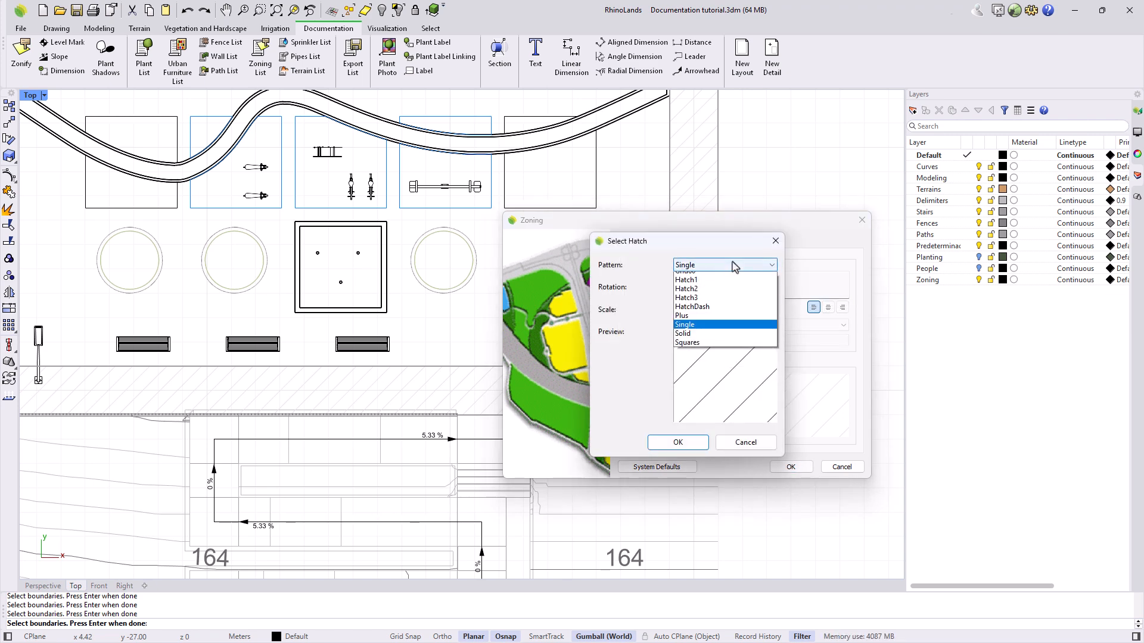
click(727, 360)
click(685, 444)
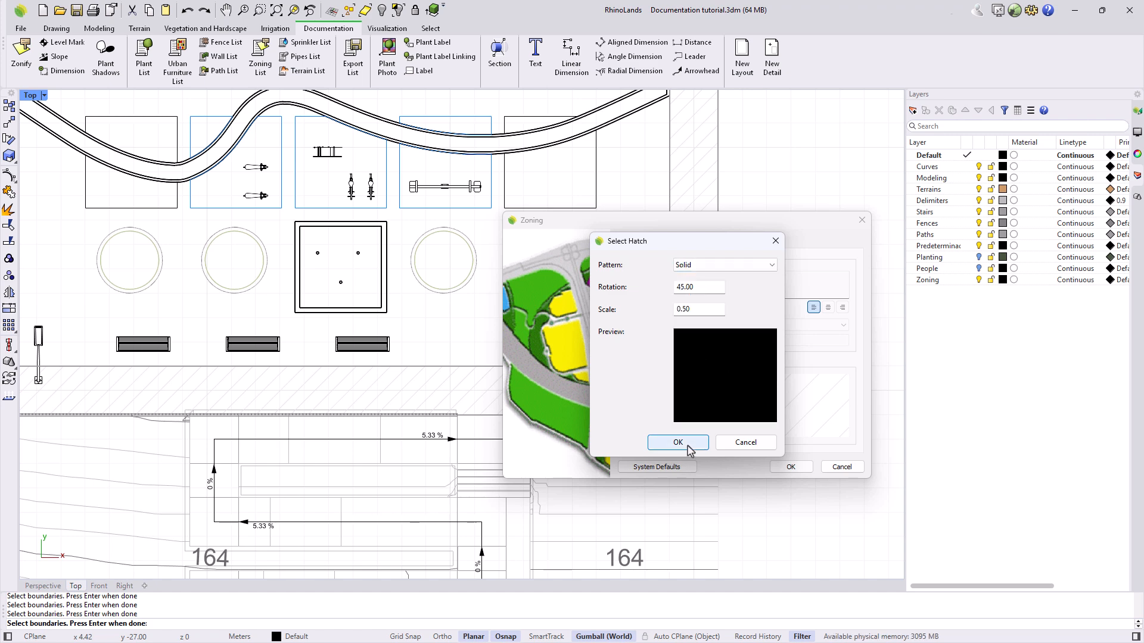
Assign the 51809 texture from the Flooring textures folder to the Playground zone and insert the zone
click(634, 243)
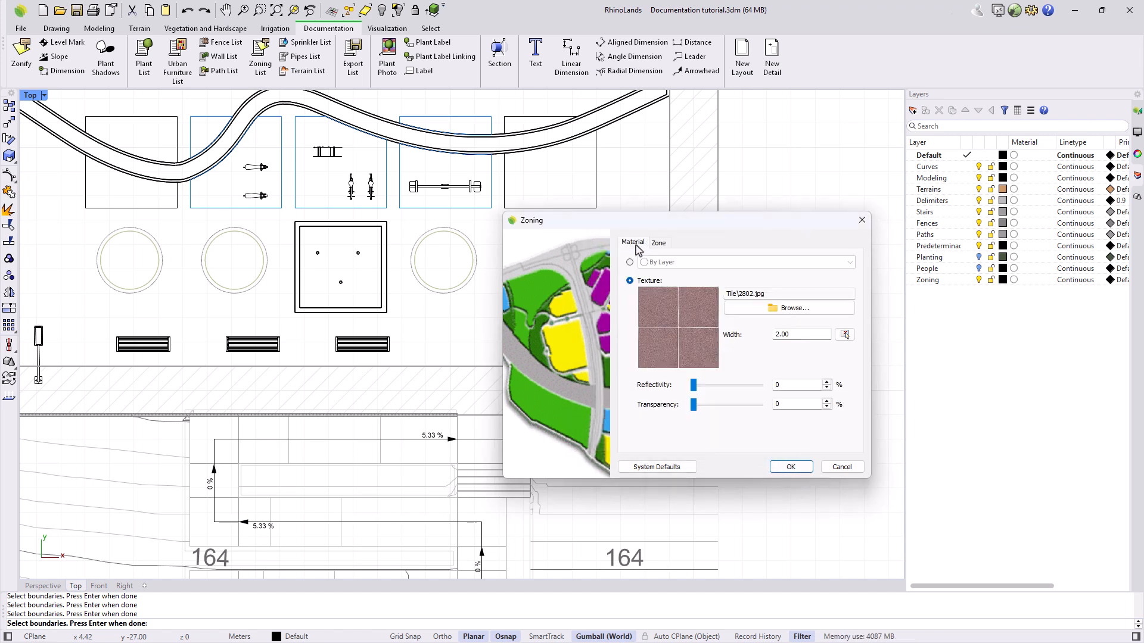
click(774, 305)
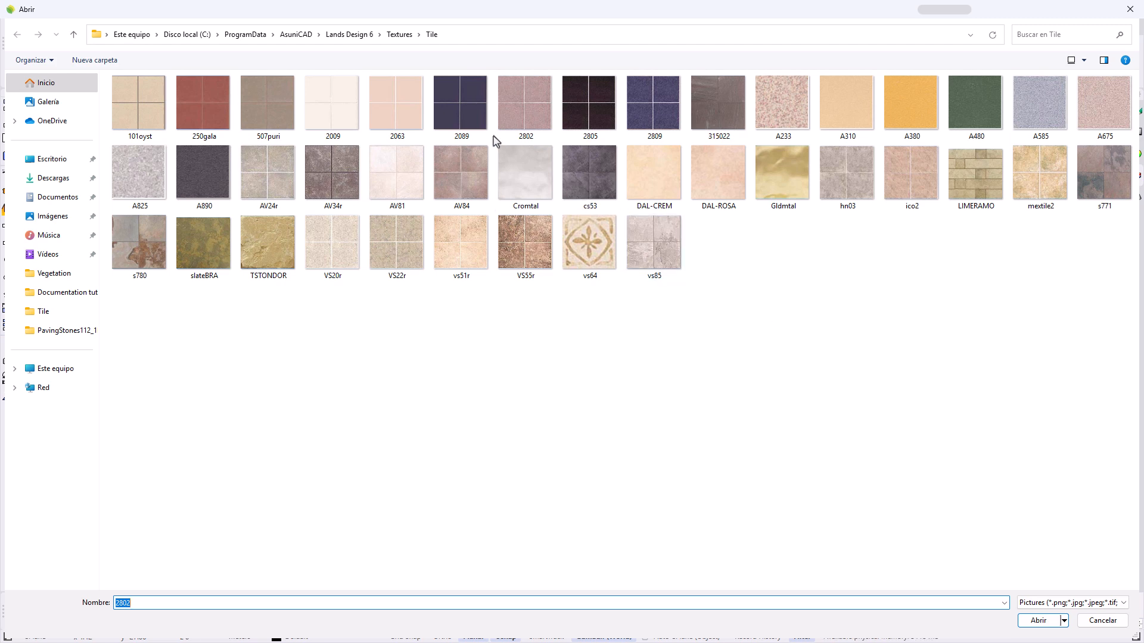
click(399, 34)
double_click(159, 214)
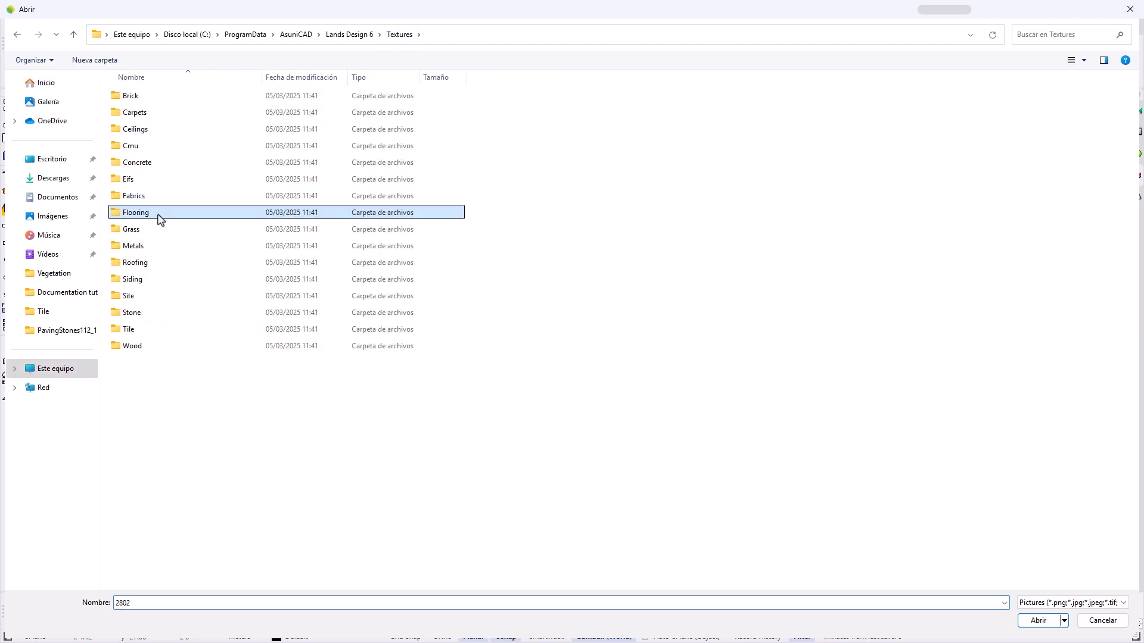
click(855, 126)
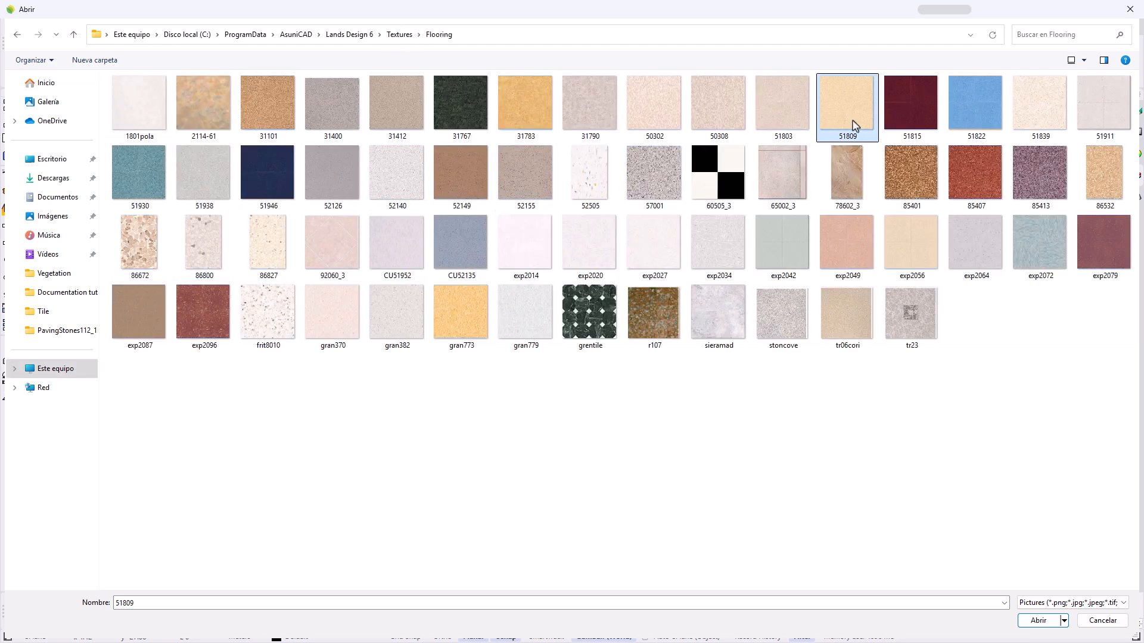
click(1039, 621)
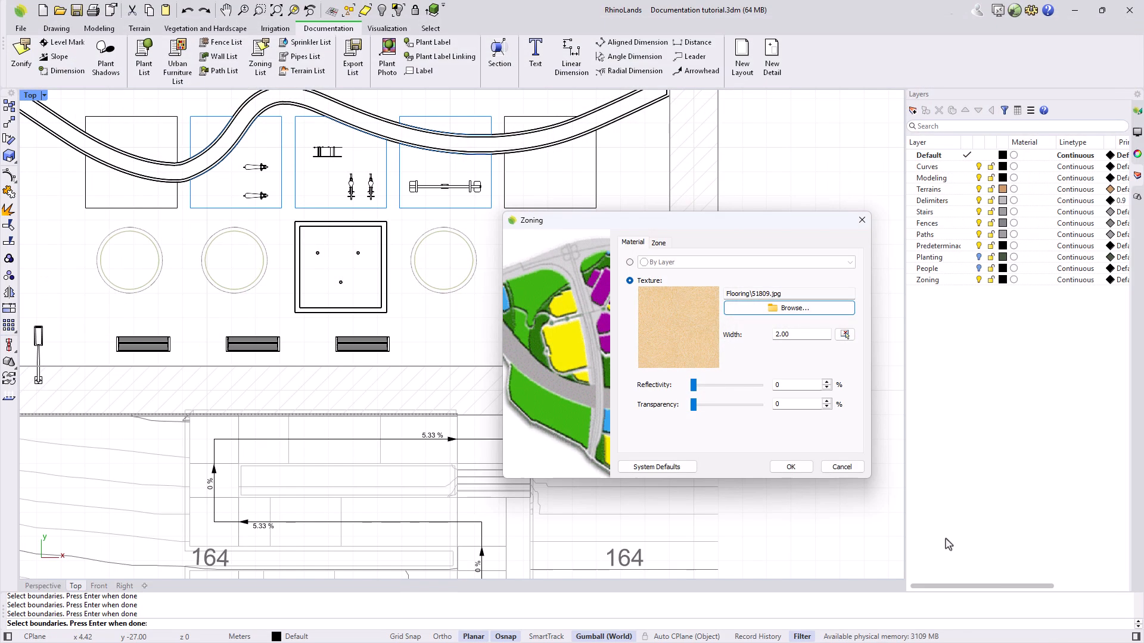
click(792, 467)
key(Return)
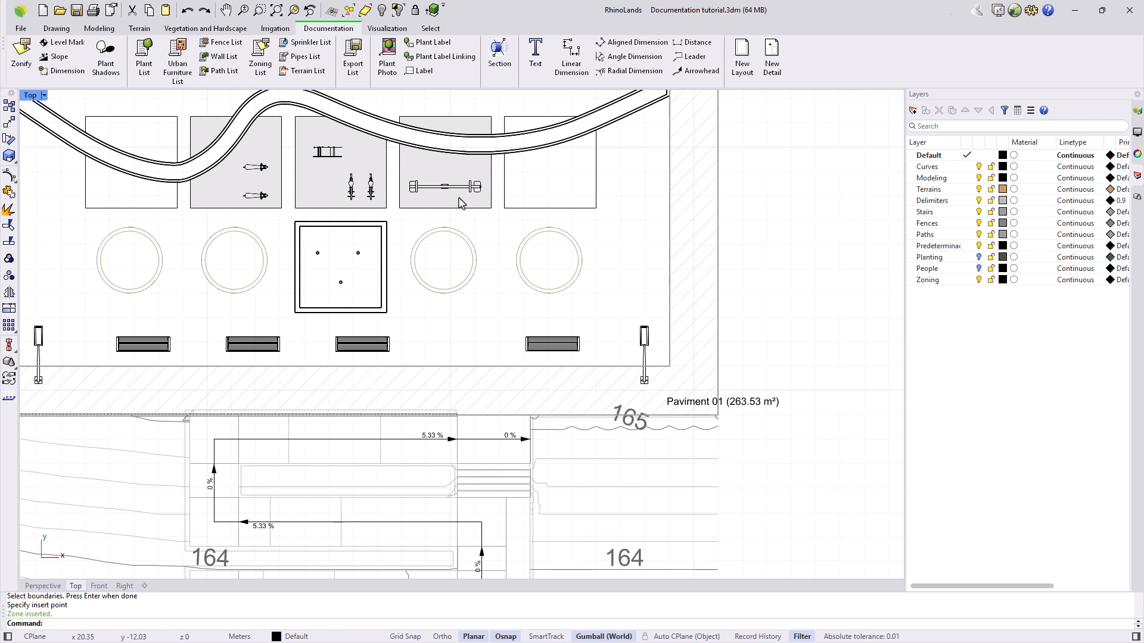
Turn off the label of the existing Paviment 01 zone through its edit properties and deselect it
click(672, 404)
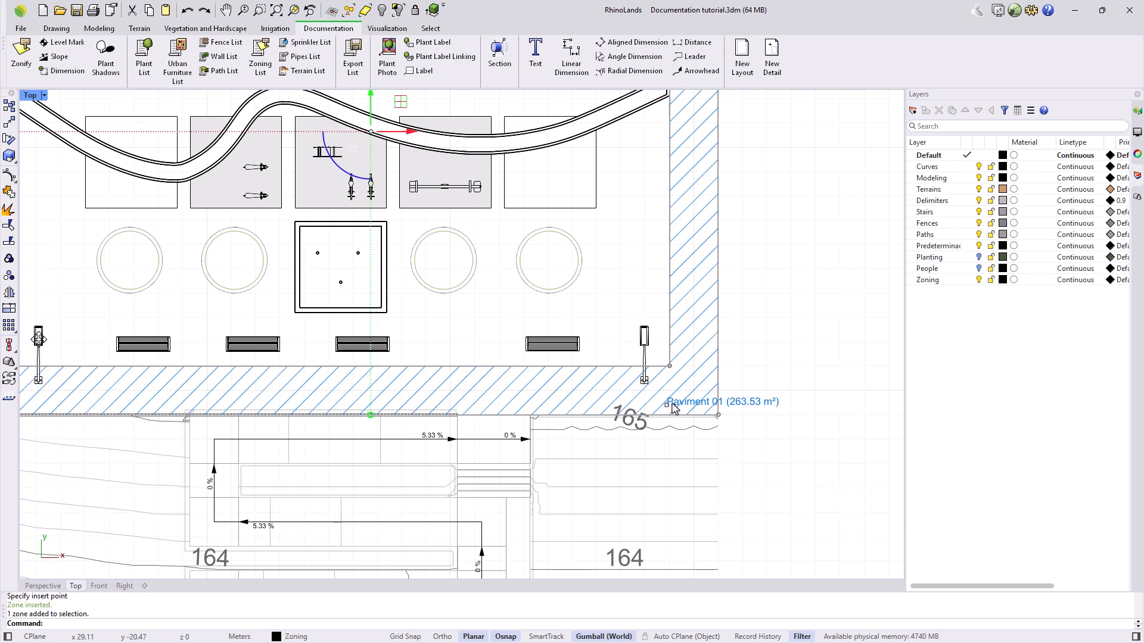
click(1137, 113)
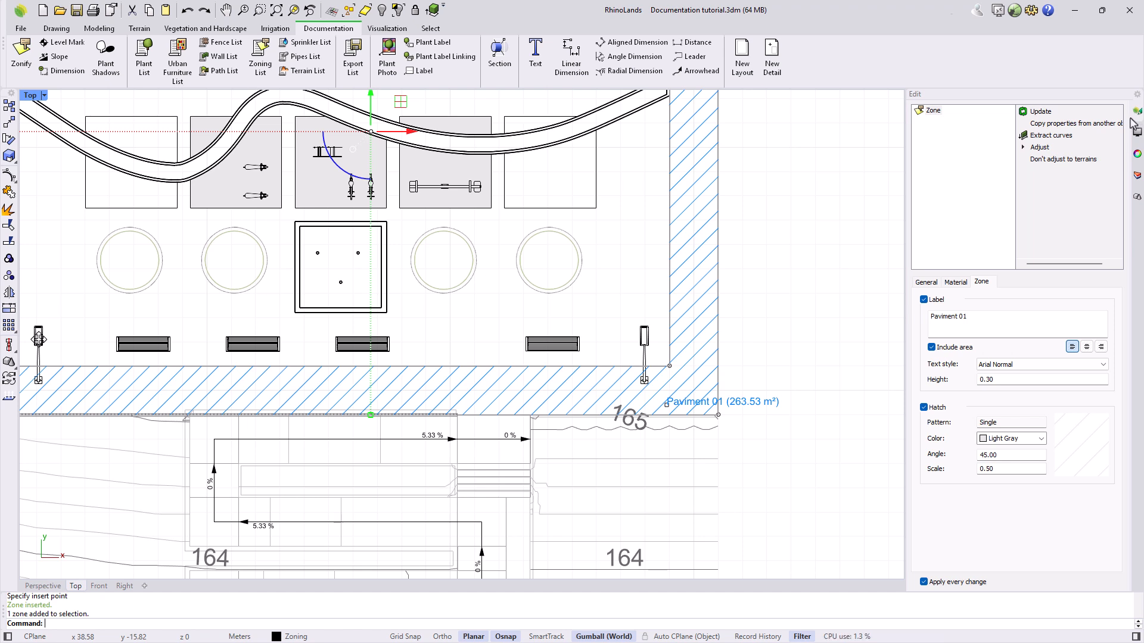
click(924, 301)
click(834, 343)
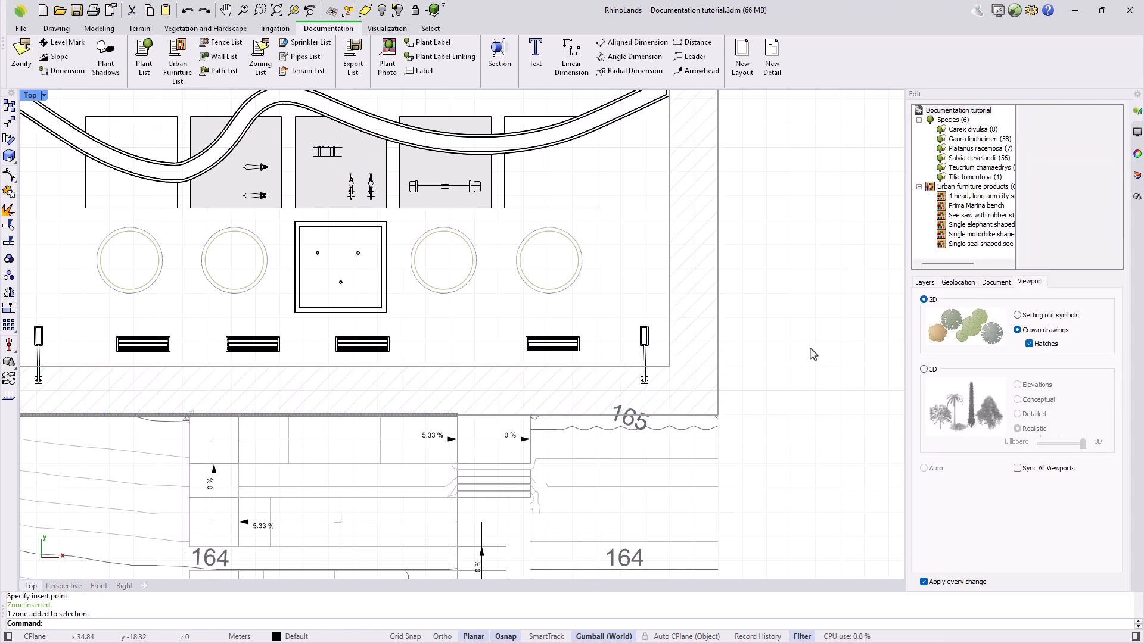
click(67, 43)
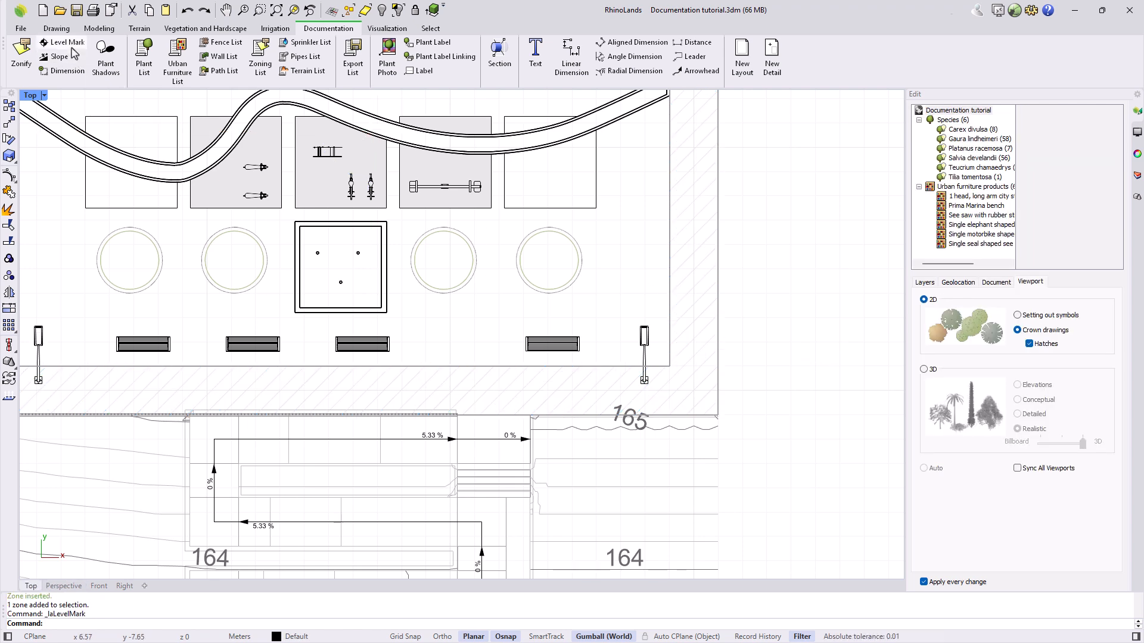
double_click(28, 98)
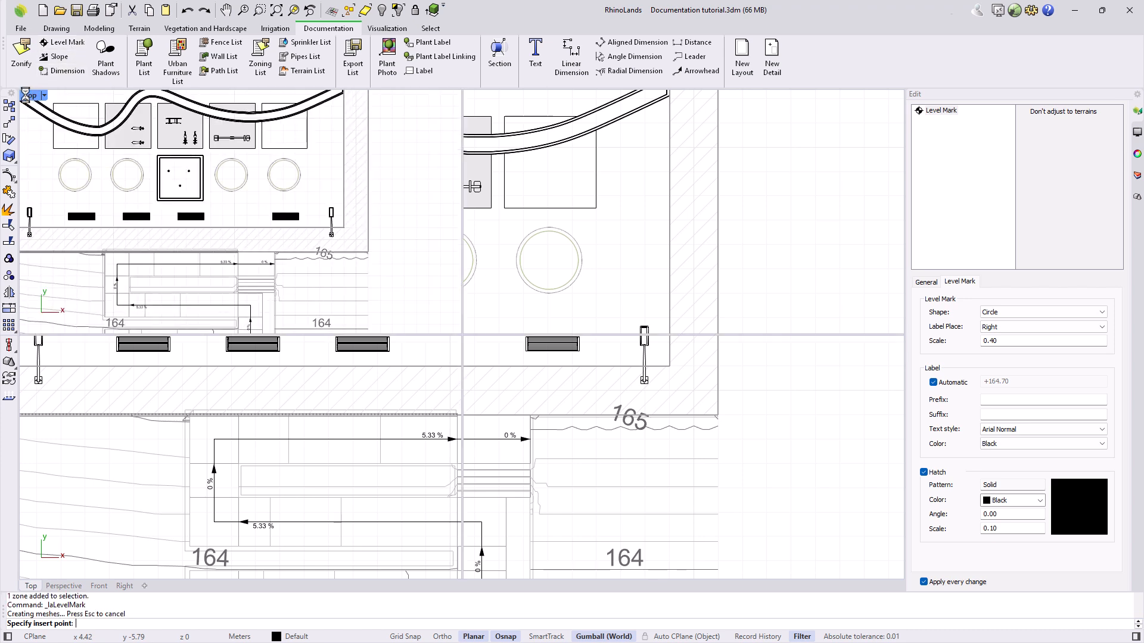
scroll(316, 525, down, 2)
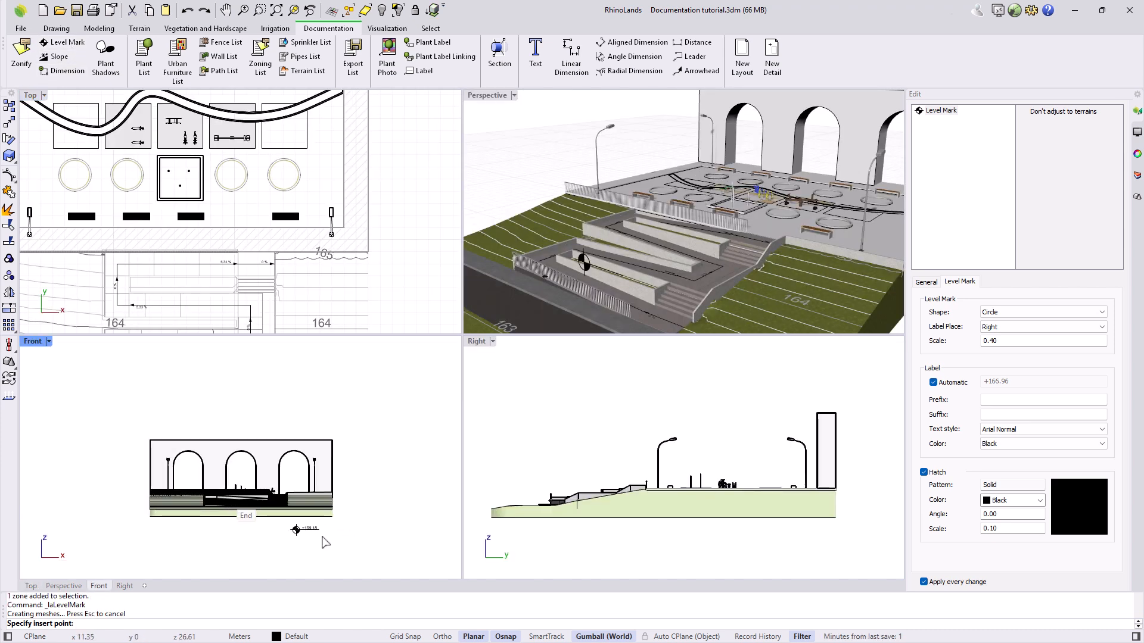
scroll(332, 465, up, 4)
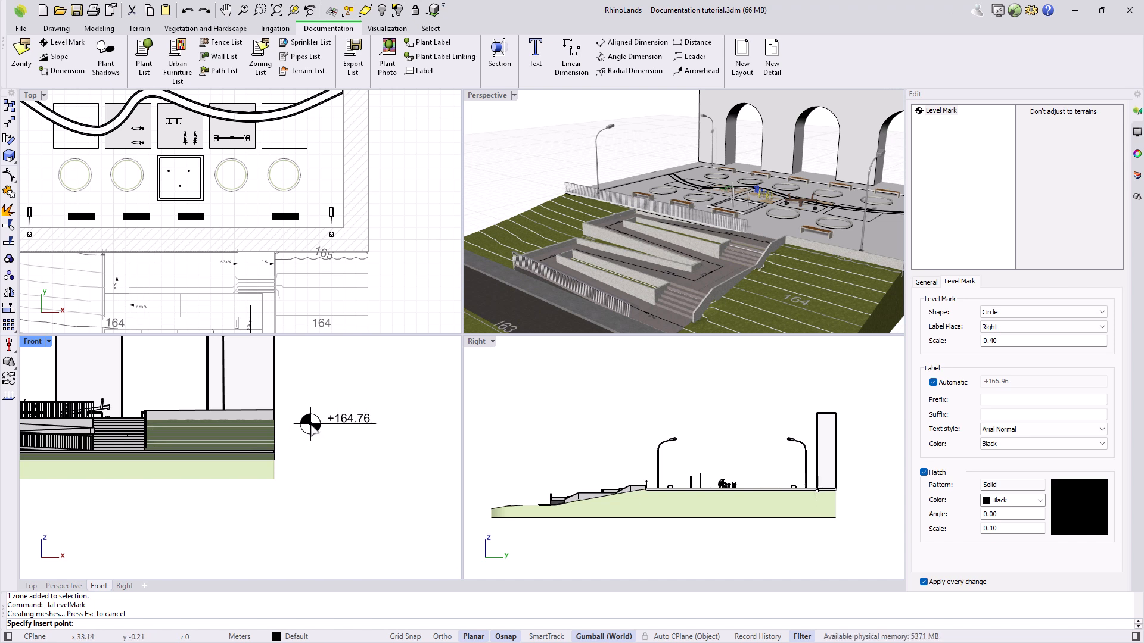
double_click(30, 96)
scroll(230, 256, down, 3)
scroll(302, 440, up, 4)
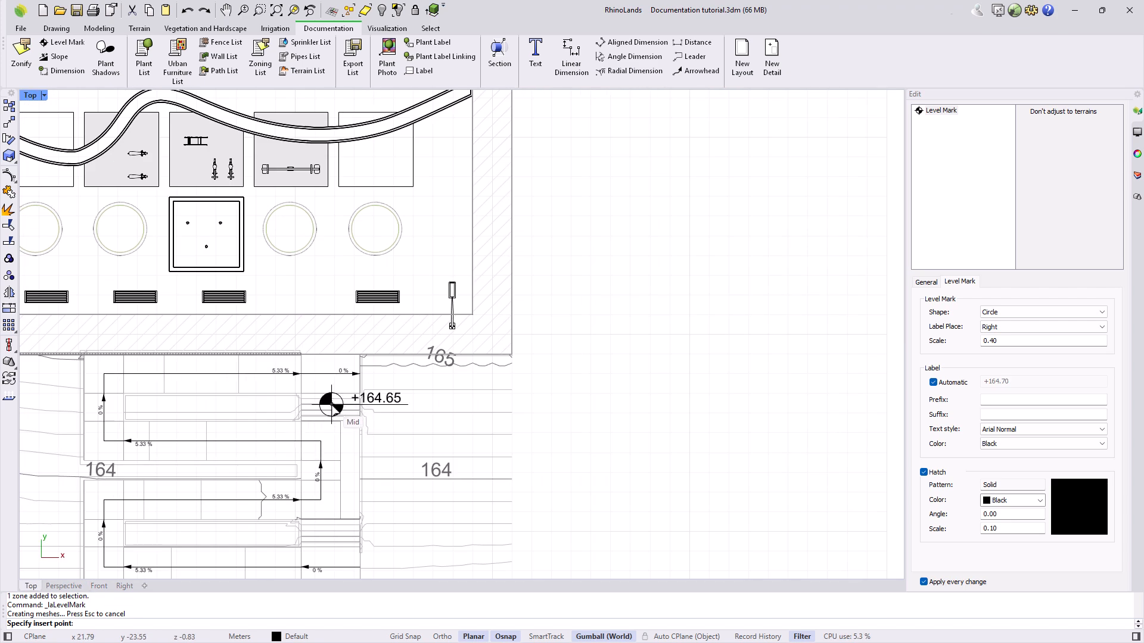
key(Escape)
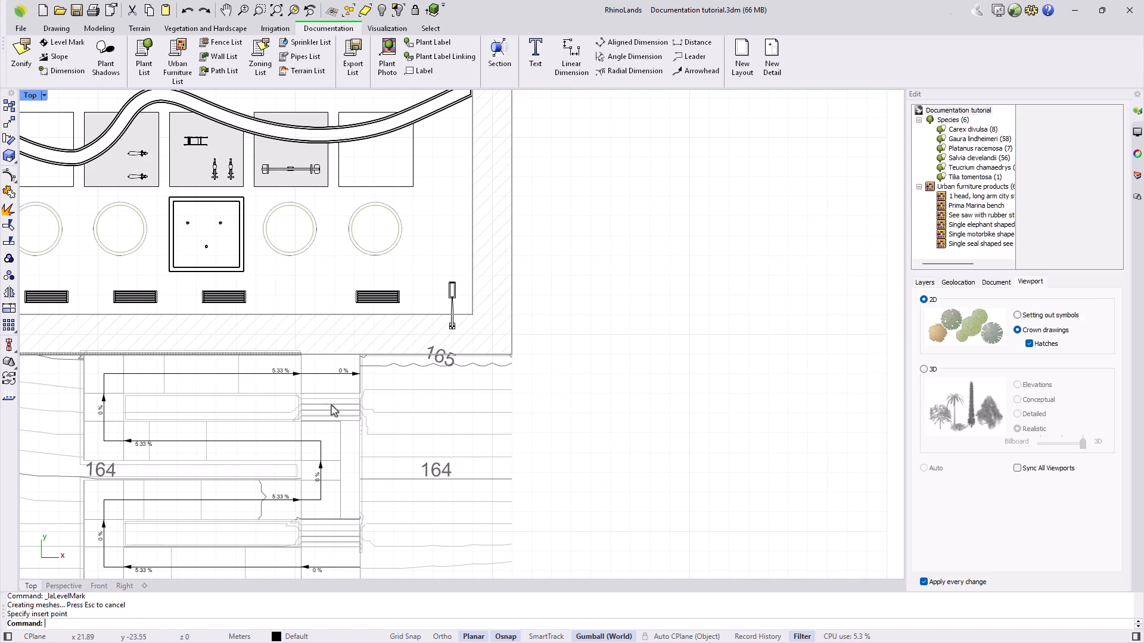
Switch the Top view to the 3D representation and set its display mode to Shaded
click(924, 370)
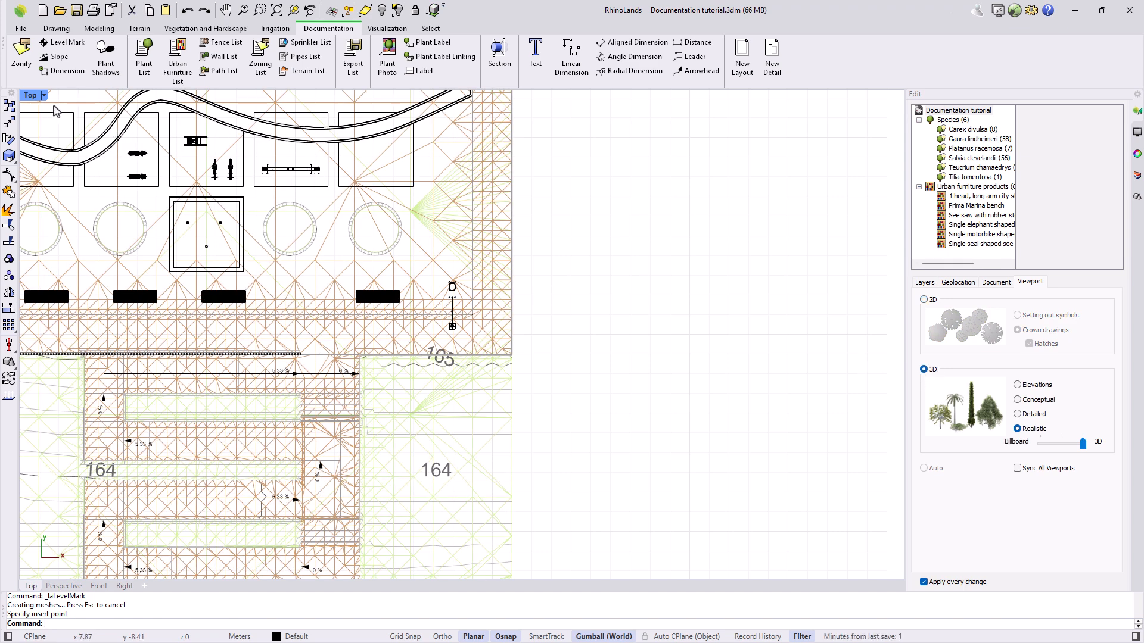
click(44, 95)
click(59, 154)
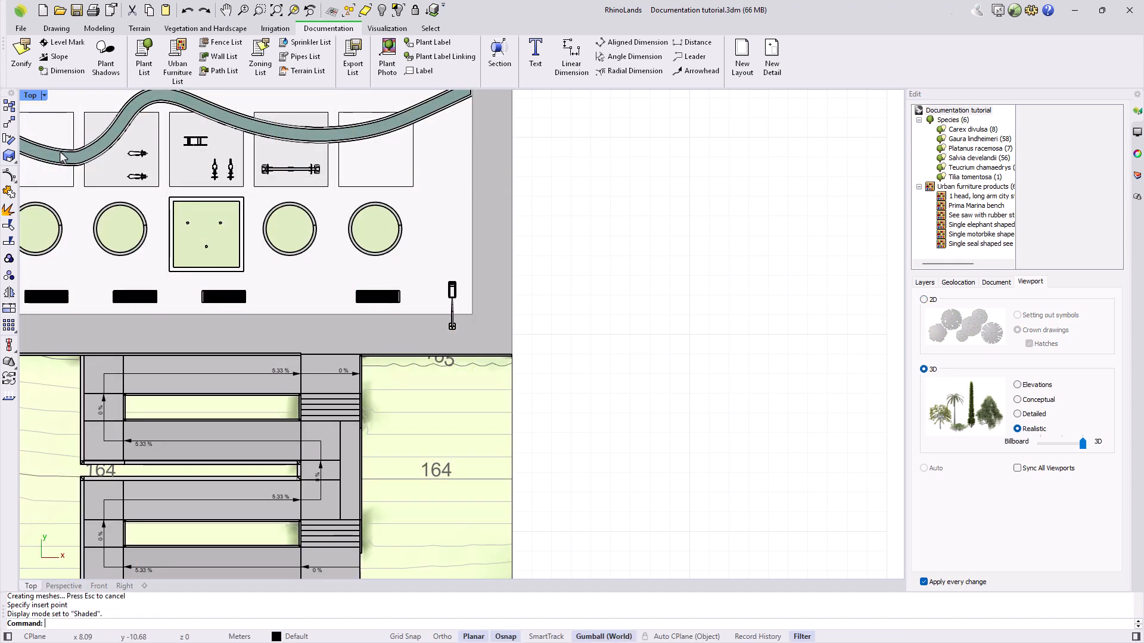
Start a Level Mark with the Double Triangle shape and a scale of 0.2
click(61, 43)
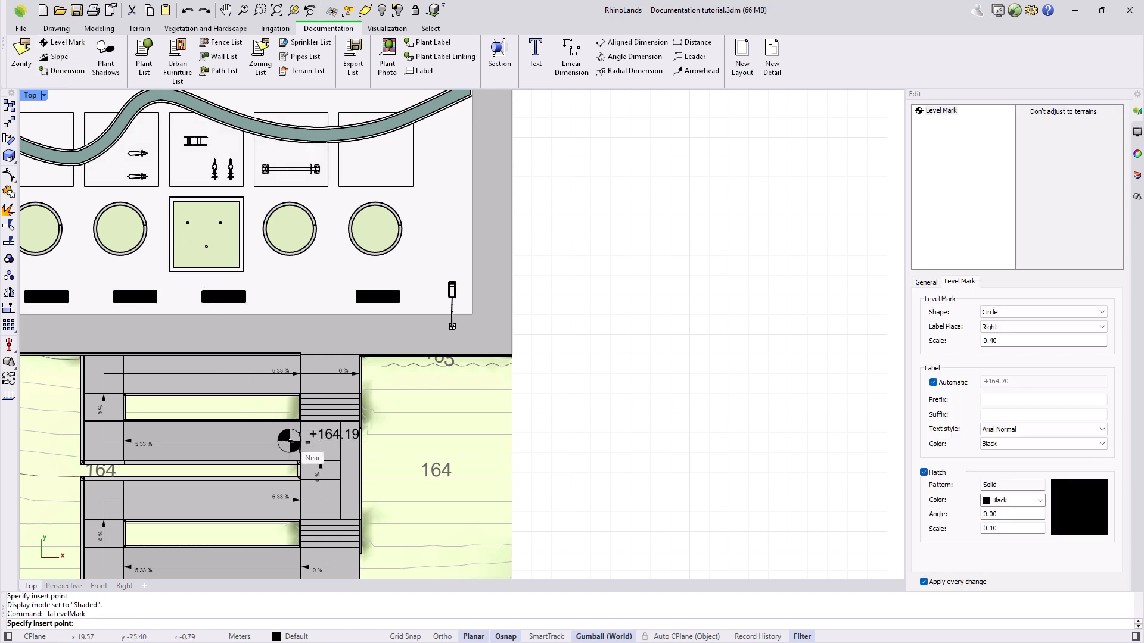
scroll(351, 381, up, 5)
scroll(353, 370, up, 1)
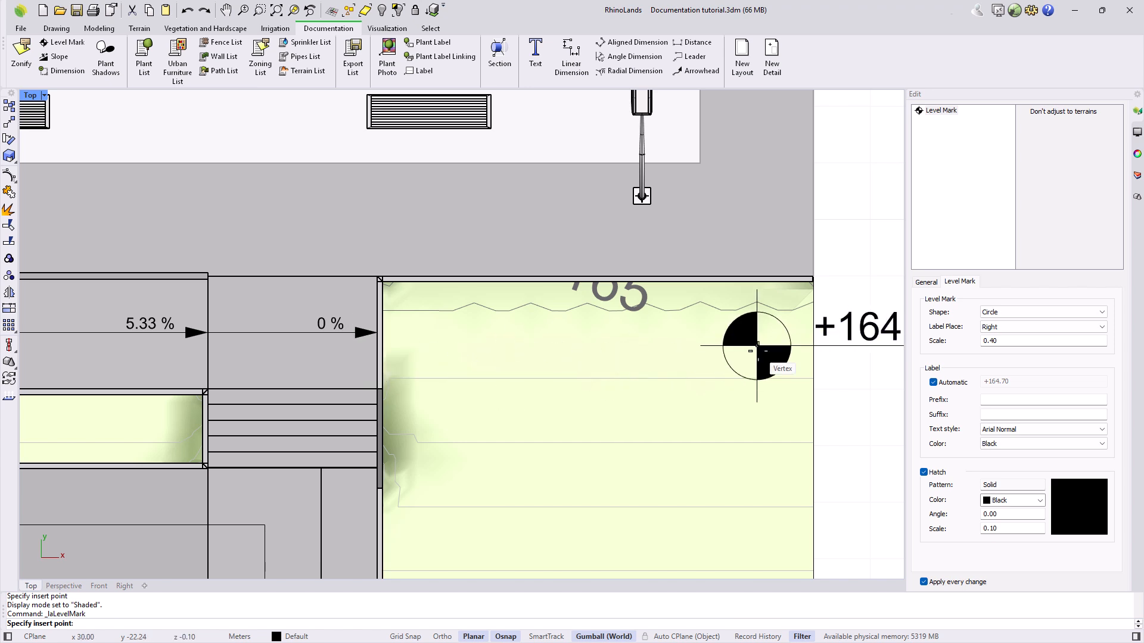
click(1011, 314)
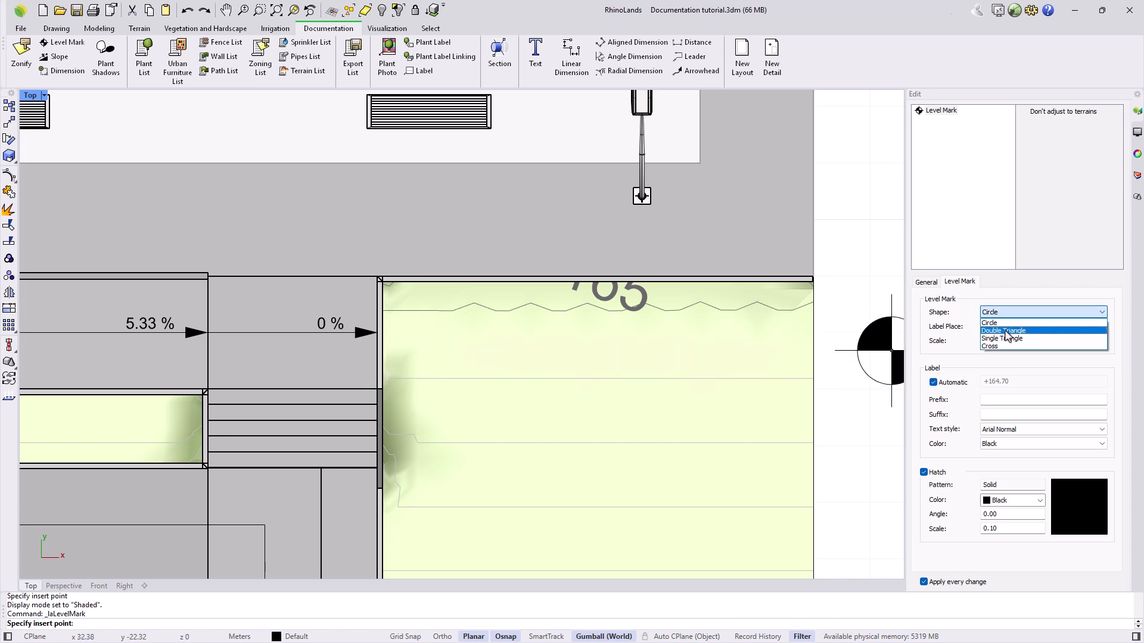
click(1003, 331)
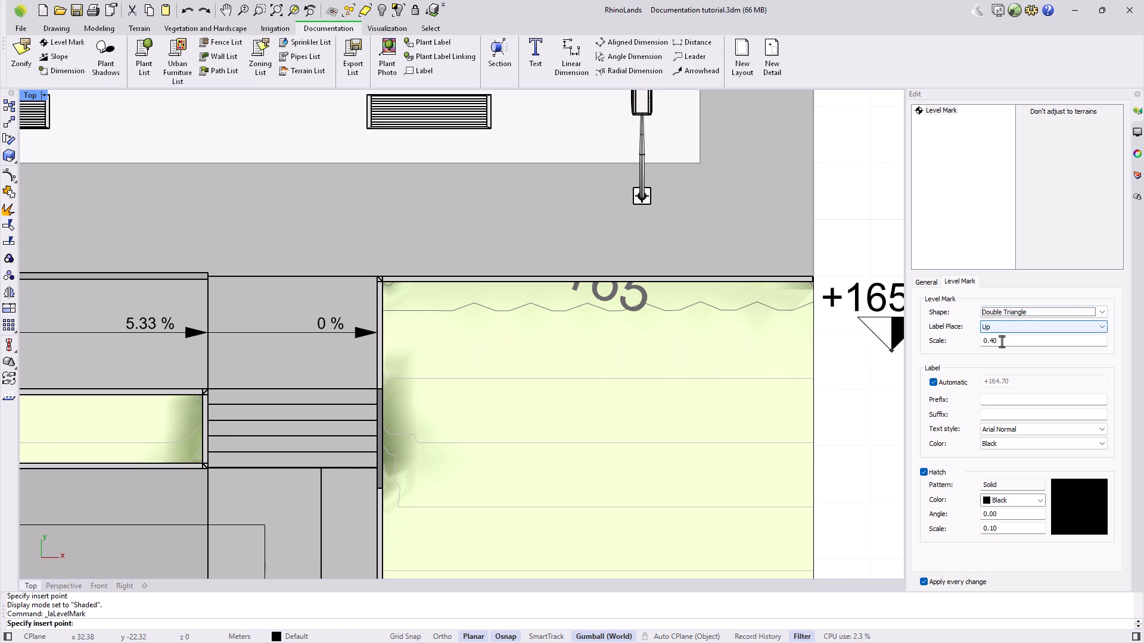
double_click(992, 341)
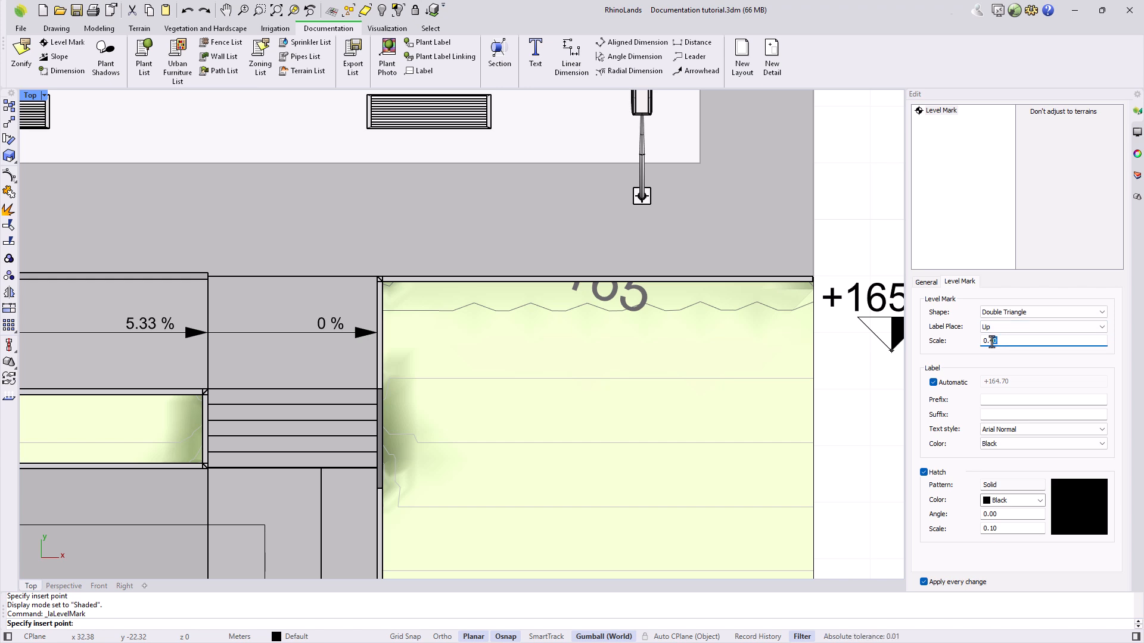
key(Return)
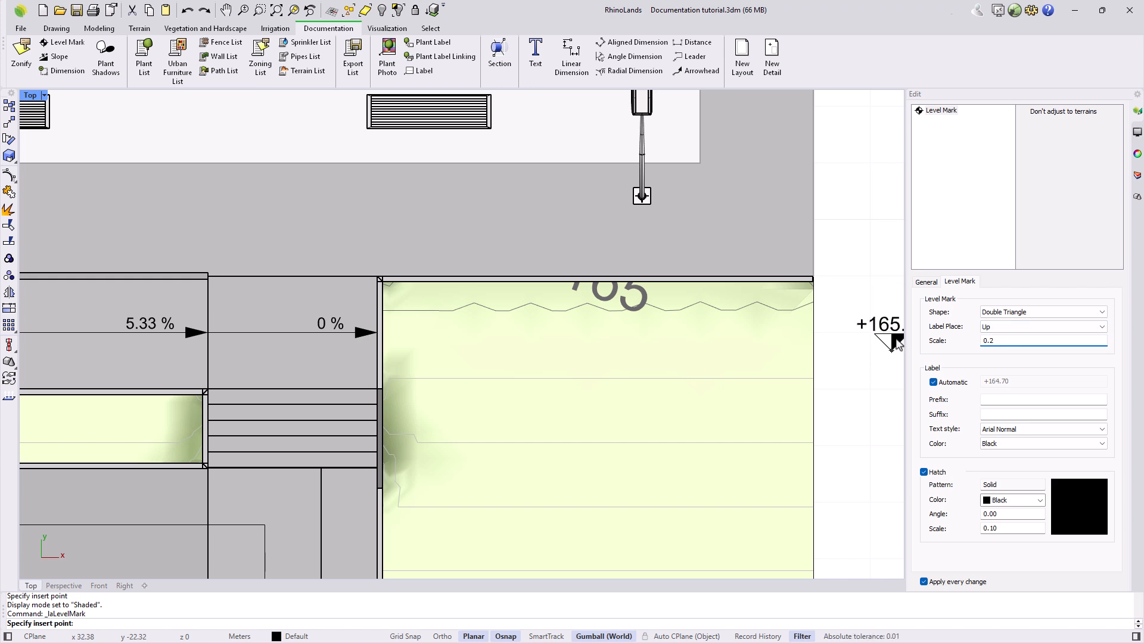
Place level marks on the upper, middle and lower landings beside the two stair flights and end the command
scroll(651, 346, down, 4)
scroll(460, 391, up, 6)
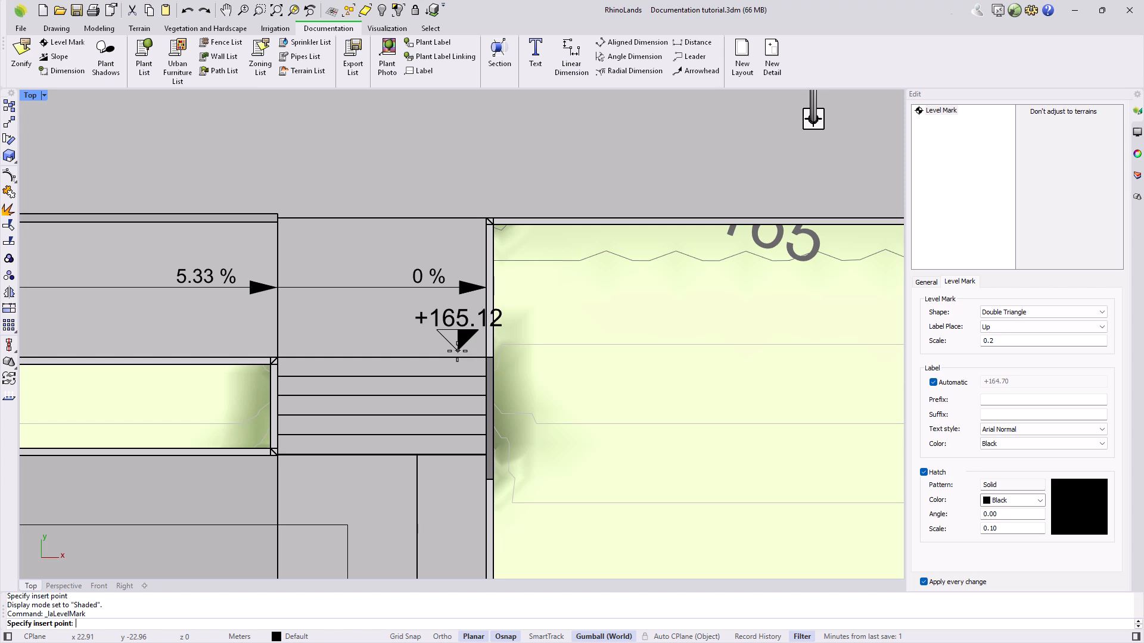
click(458, 346)
scroll(457, 328, down, 5)
scroll(464, 511, up, 4)
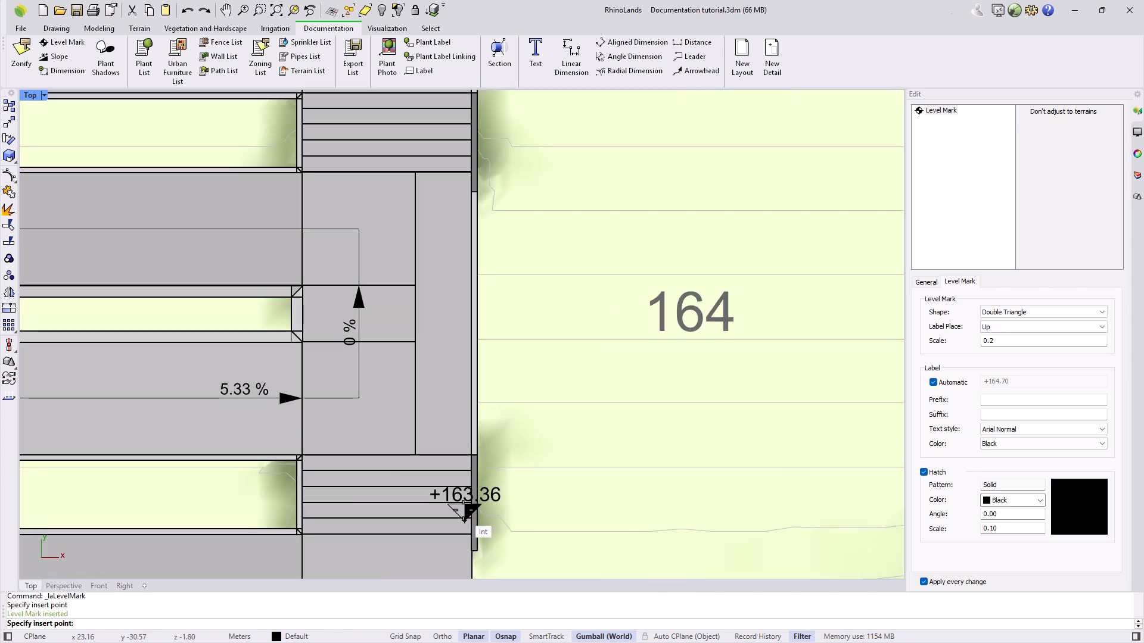
click(439, 446)
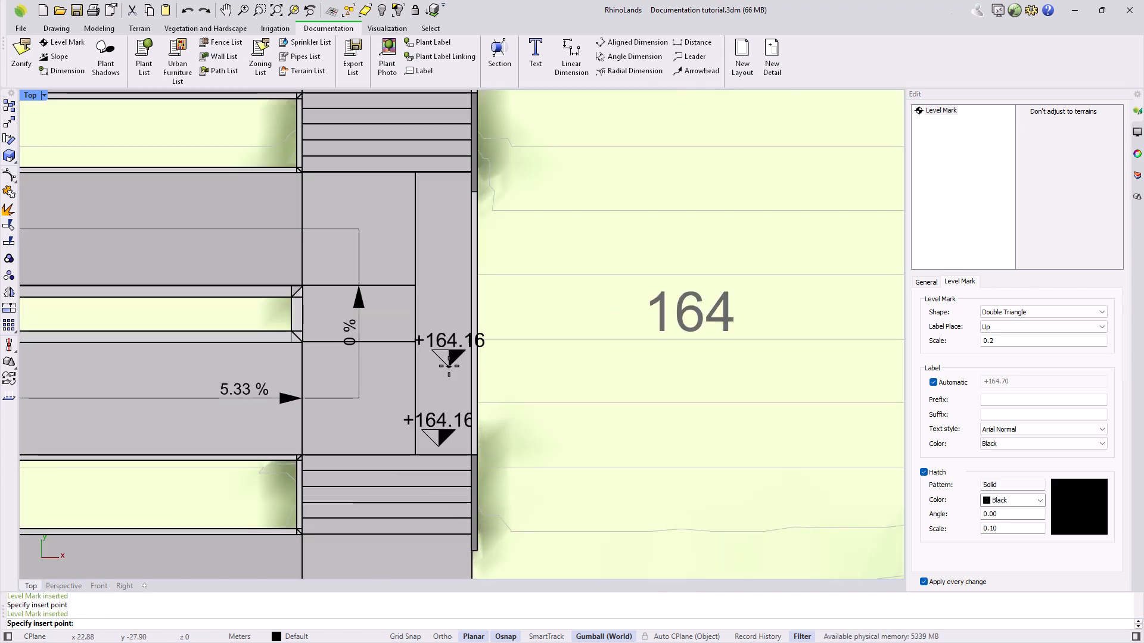
scroll(447, 453, down, 5)
scroll(461, 471, up, 5)
click(466, 470)
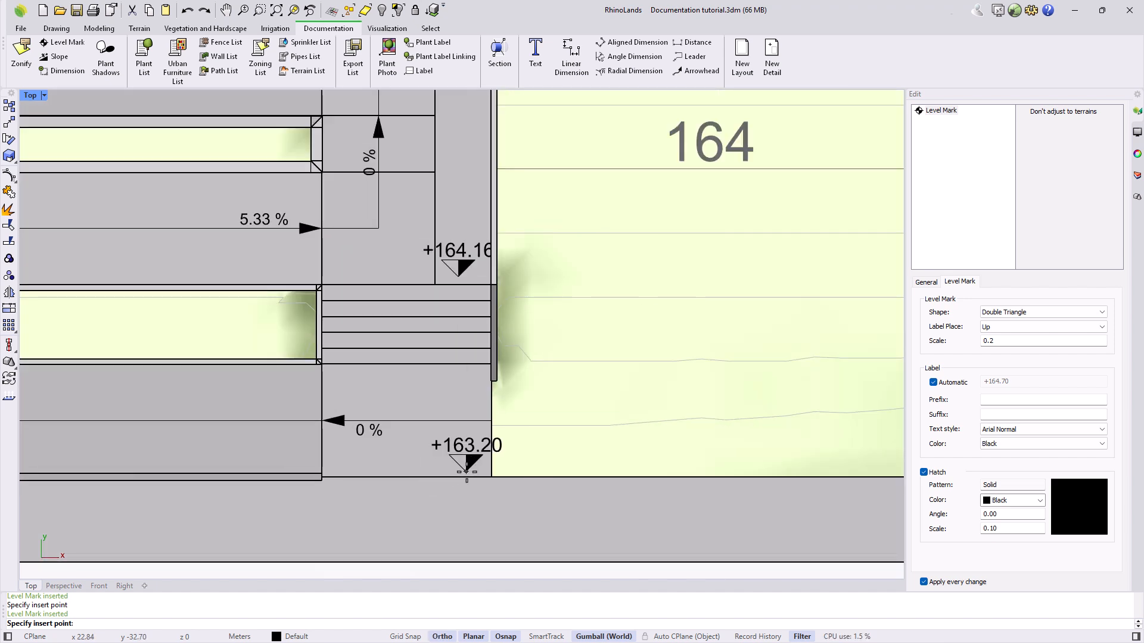
key(Escape)
scroll(484, 482, down, 1)
scroll(481, 476, down, 5)
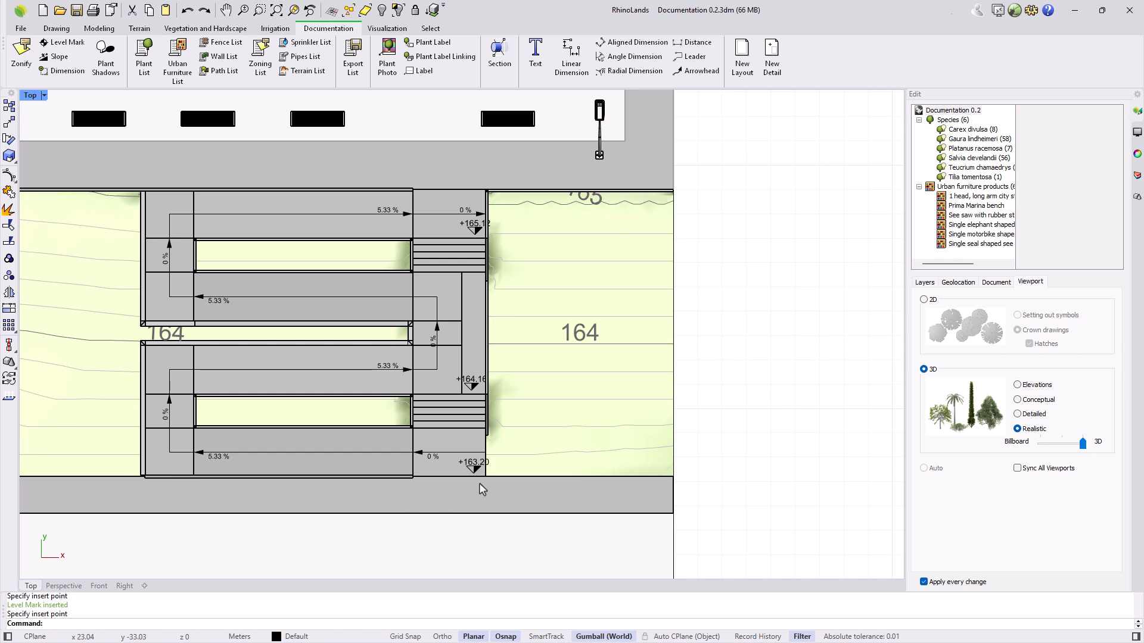
Annotate the slope of the green terrain beside the ramps with a two-point polyline running across the contour lines
click(61, 59)
click(93, 624)
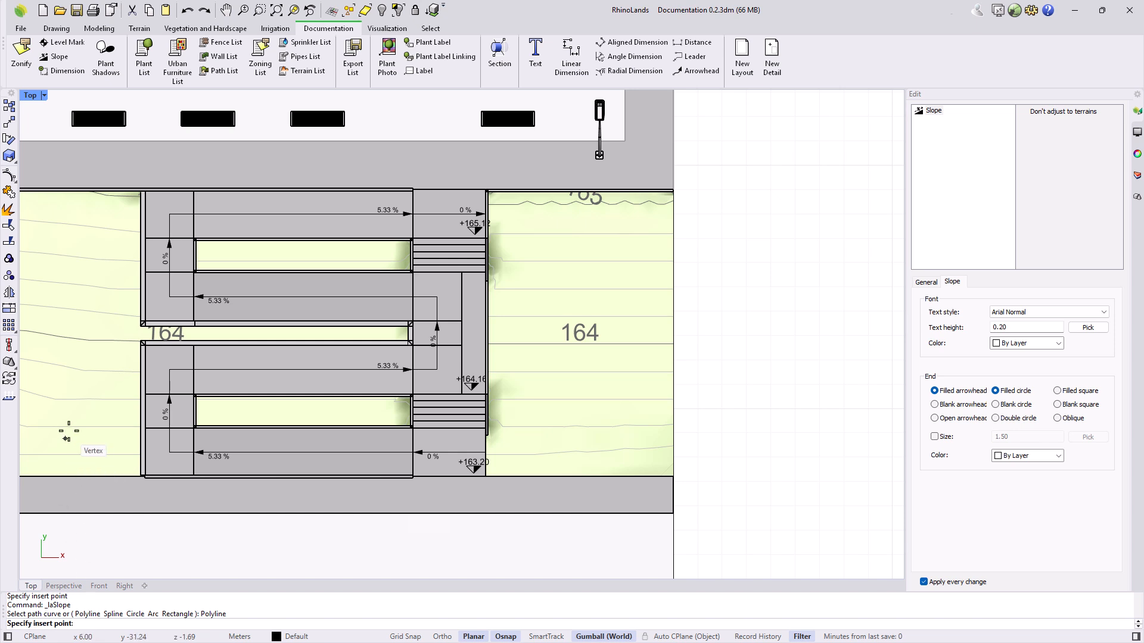
scroll(89, 441, down, 2)
scroll(118, 383, up, 1)
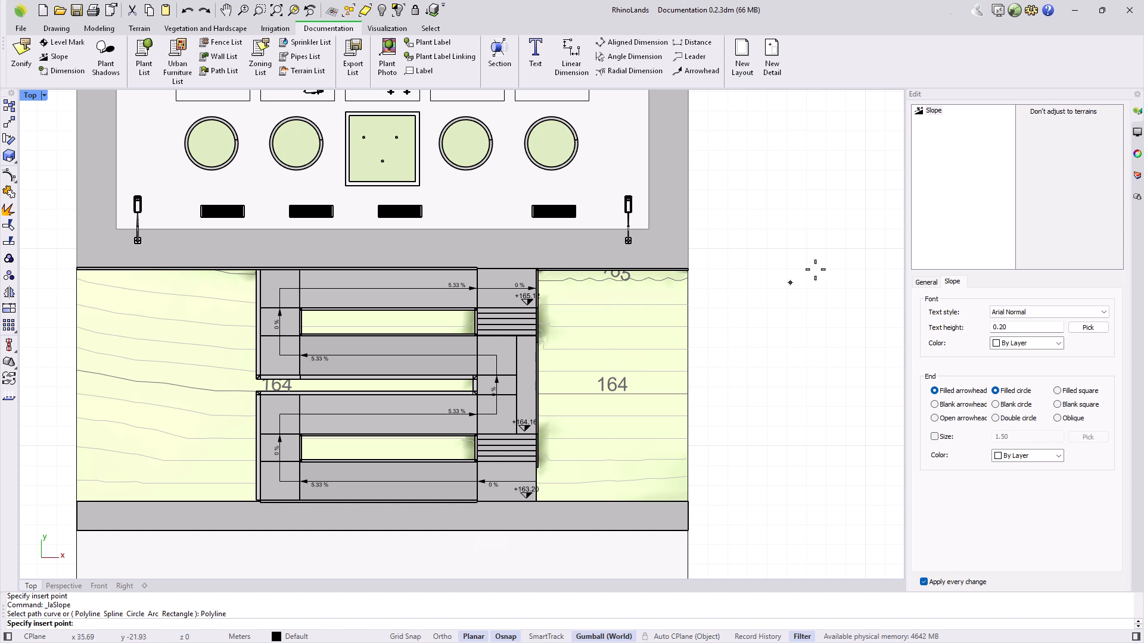
click(1048, 121)
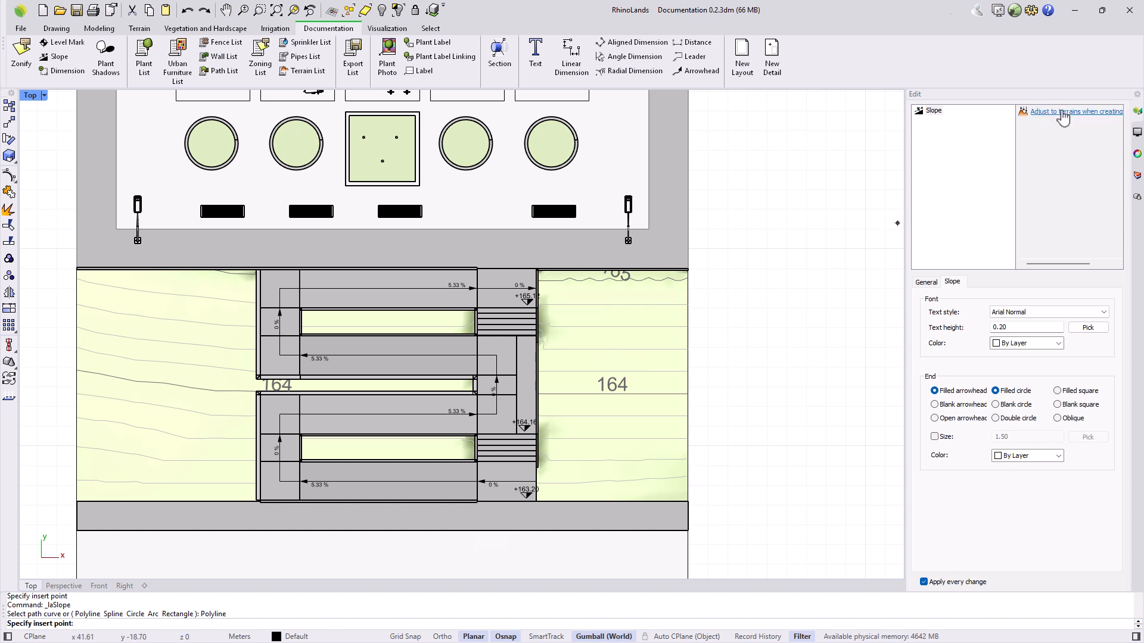
click(1066, 114)
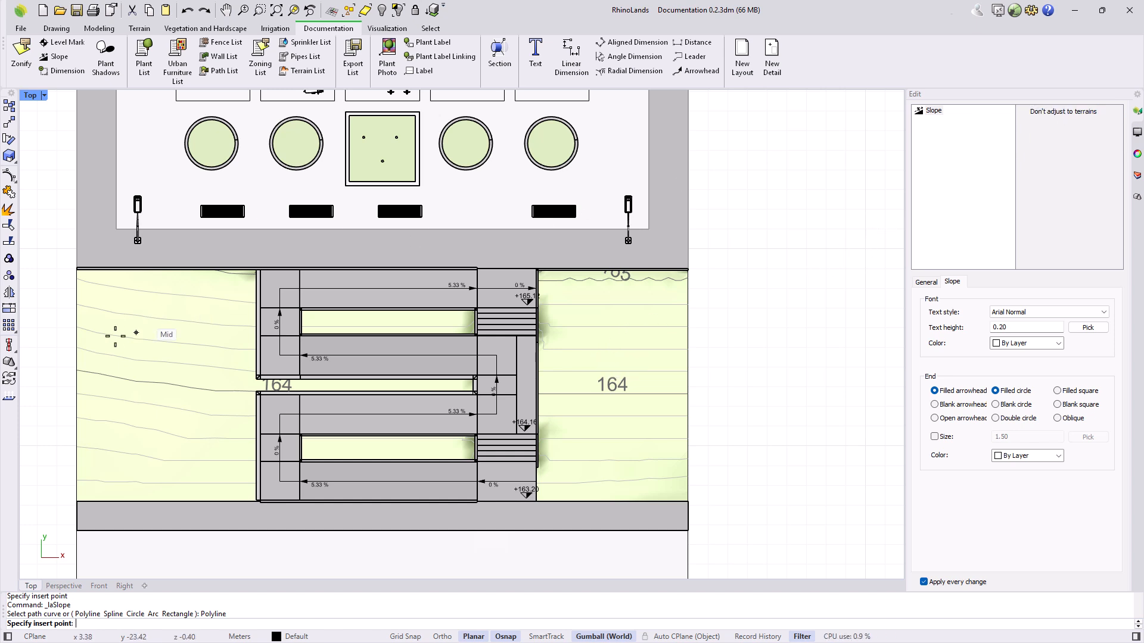
click(158, 309)
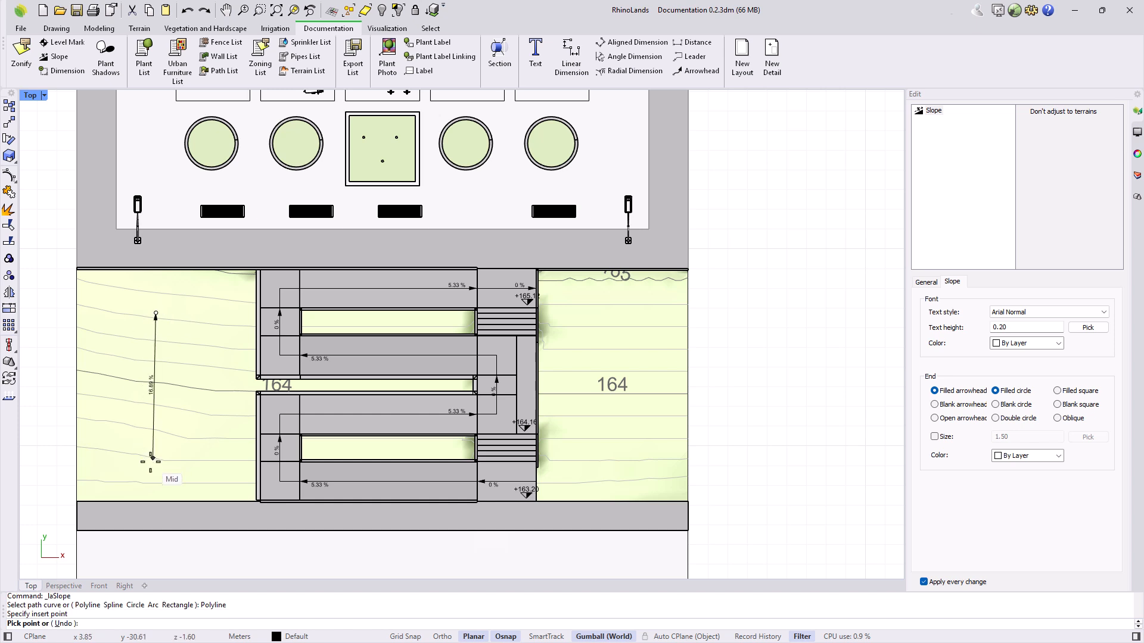
click(153, 471)
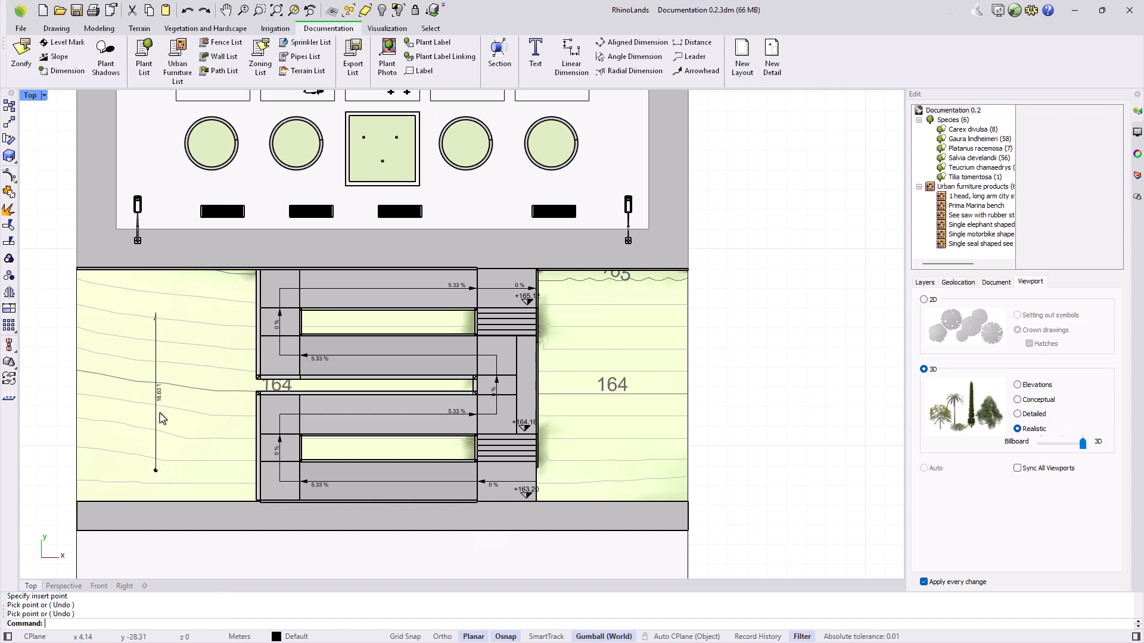
Try a text height of 0.4 with blank arrowhead and blank circle ends on the terrain slope annotation, and delete it
scroll(159, 399, up, 3)
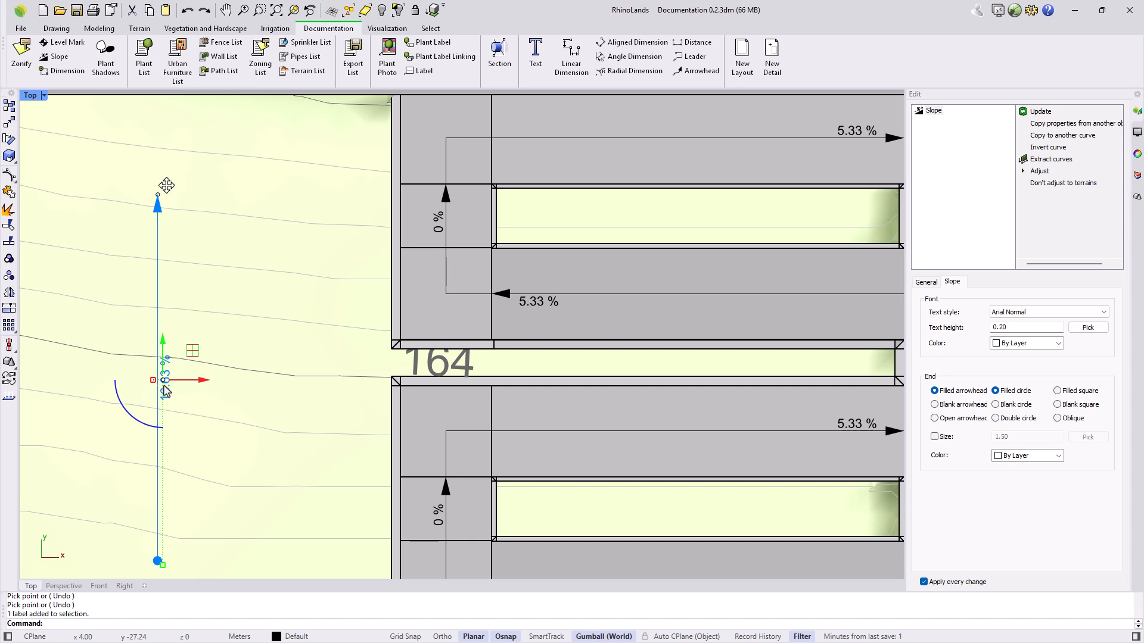
click(1015, 327)
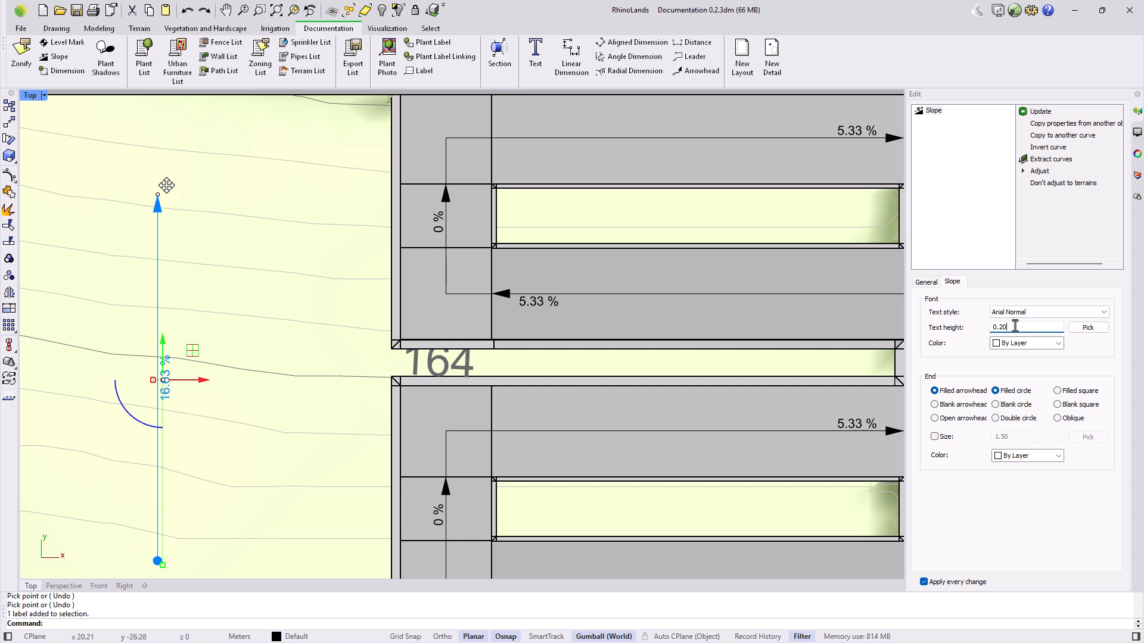
text(4)
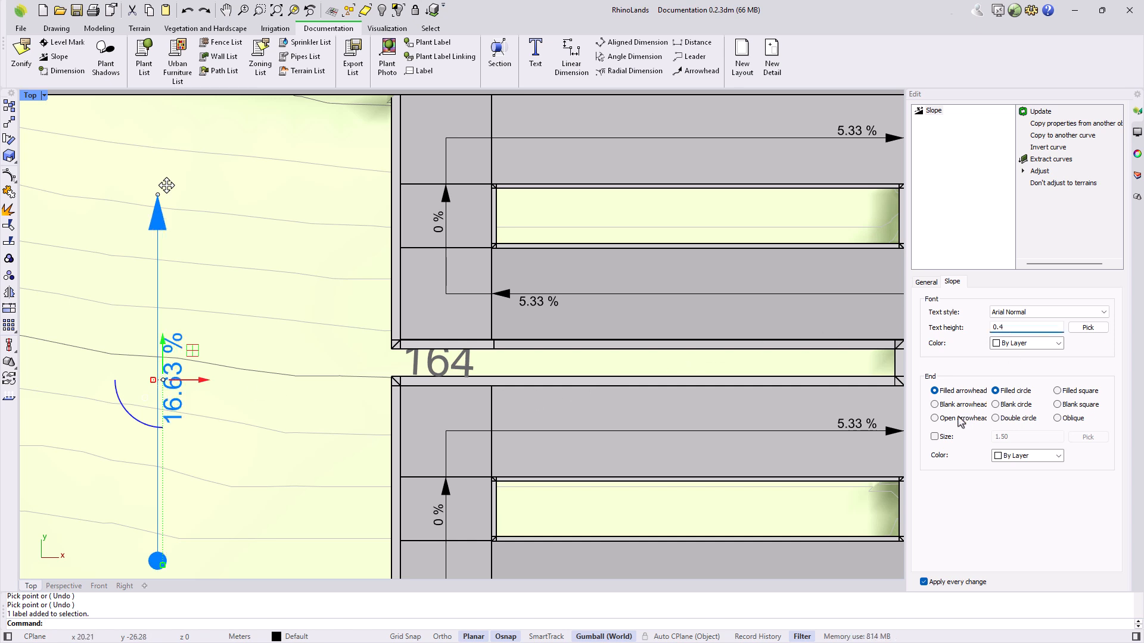
click(936, 405)
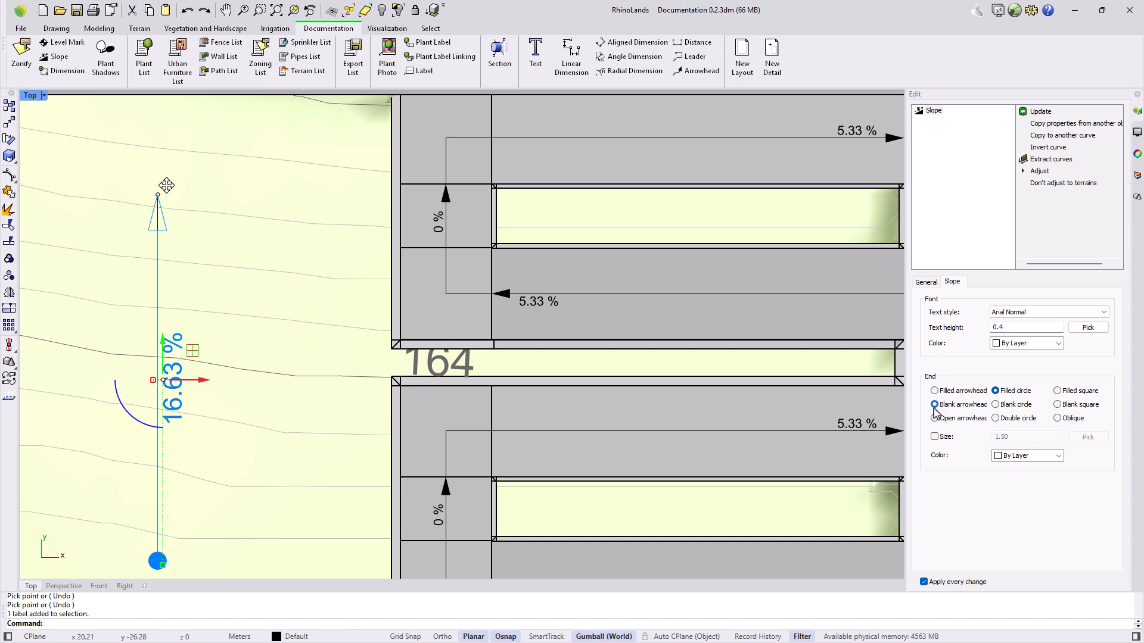
click(997, 407)
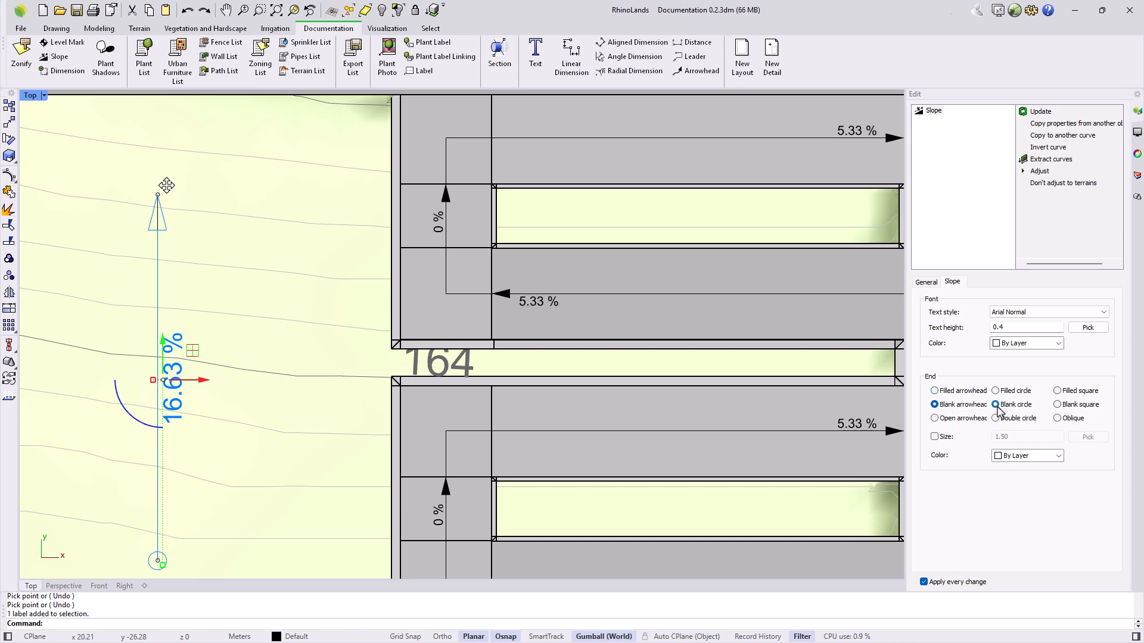
key(Delete)
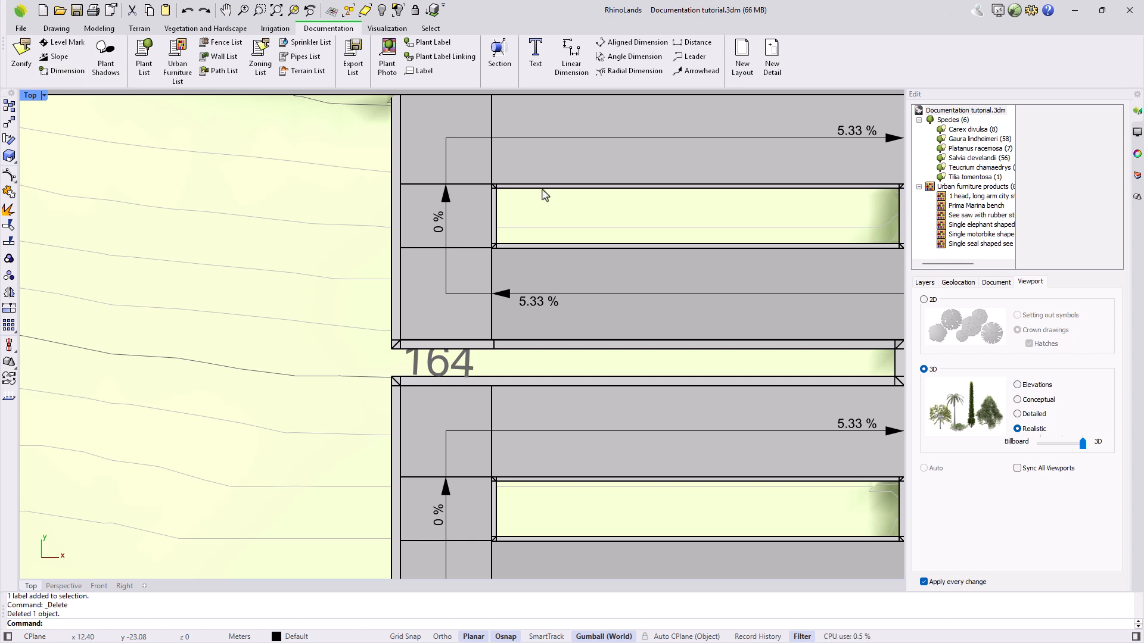
Turn on the Planting layer and switch the Top view to the 2D plant representation
click(1136, 182)
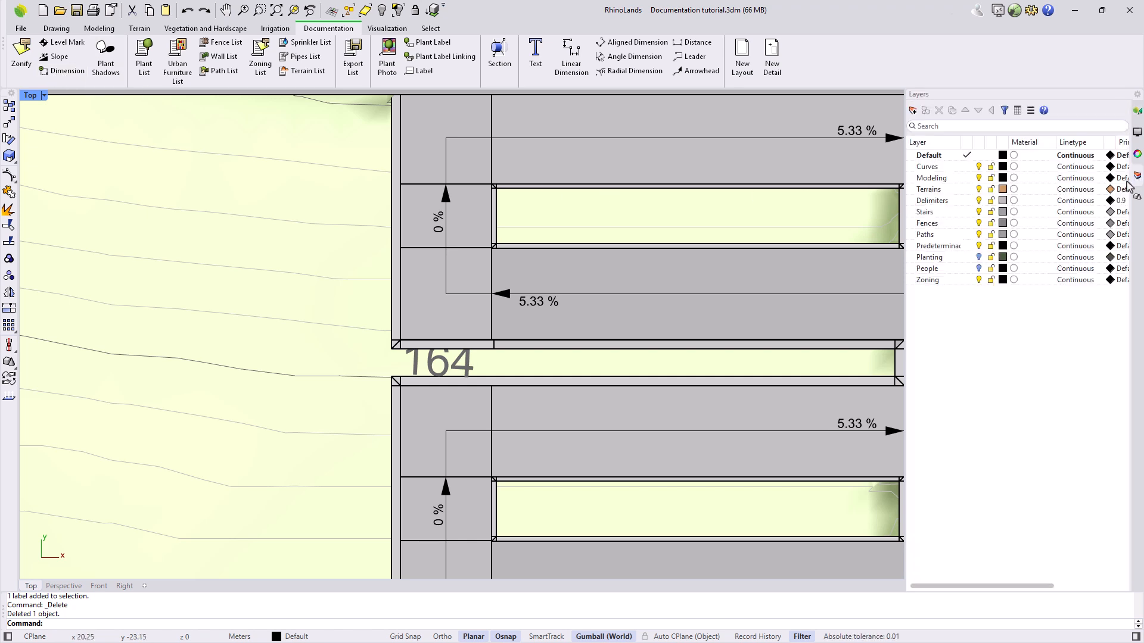
click(981, 258)
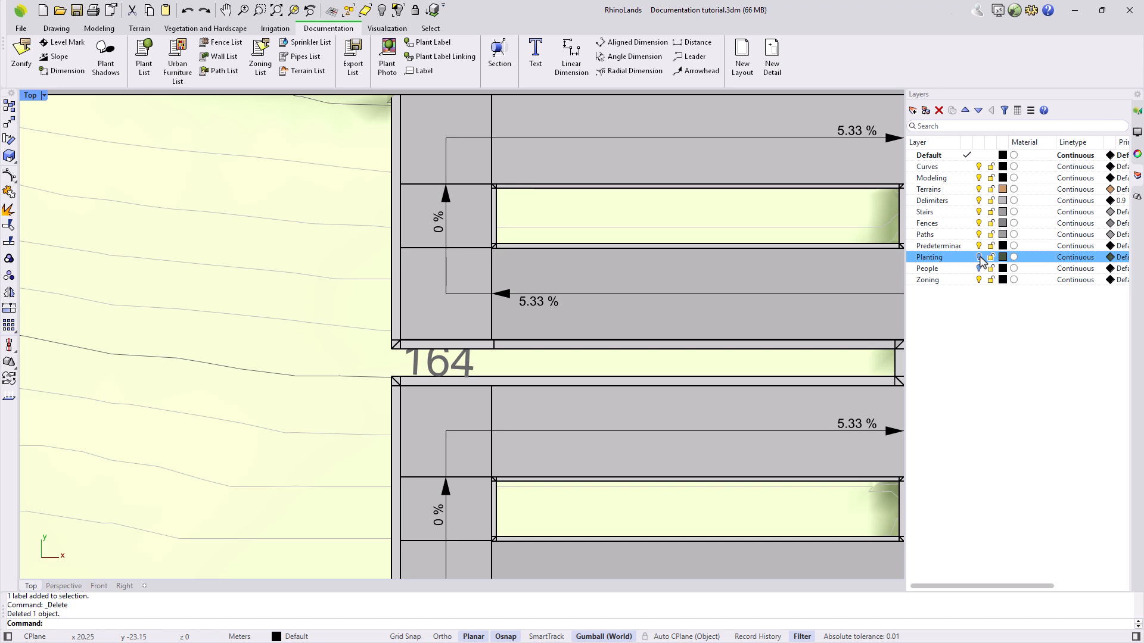
click(979, 258)
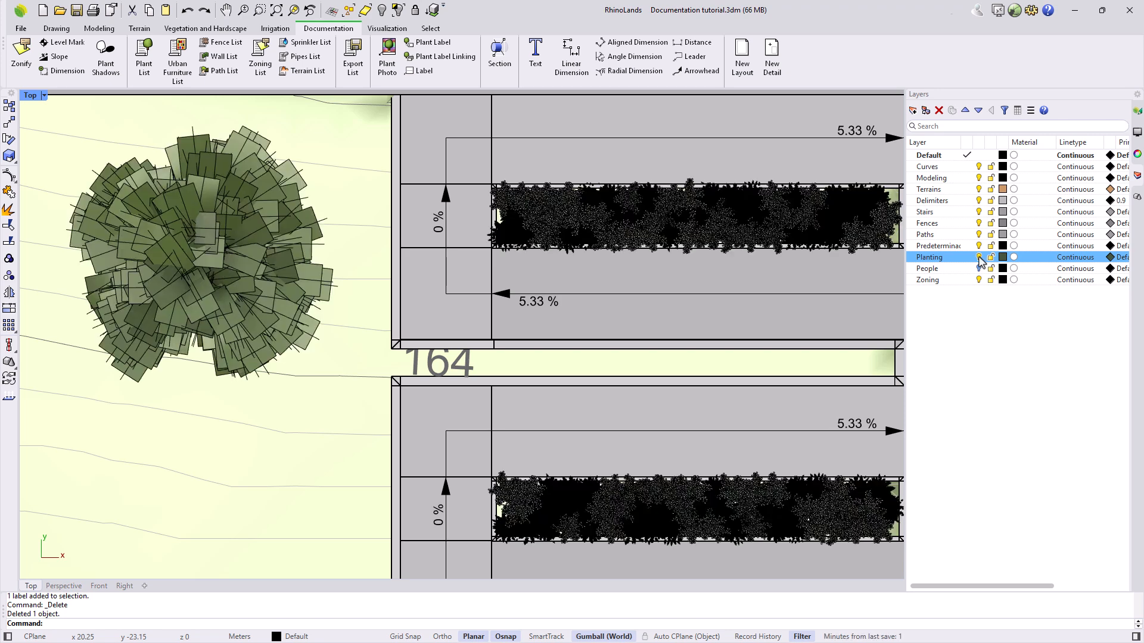
click(1137, 112)
click(924, 301)
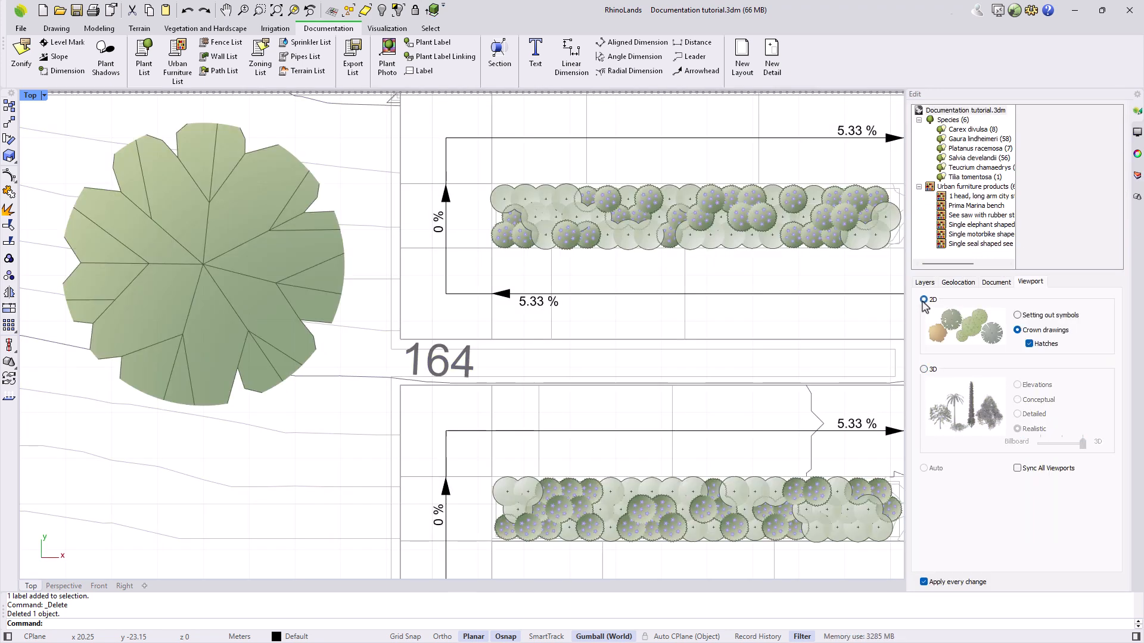
Show the plants as setting out symbols and set the Top view's display mode to Wireframe
click(1018, 315)
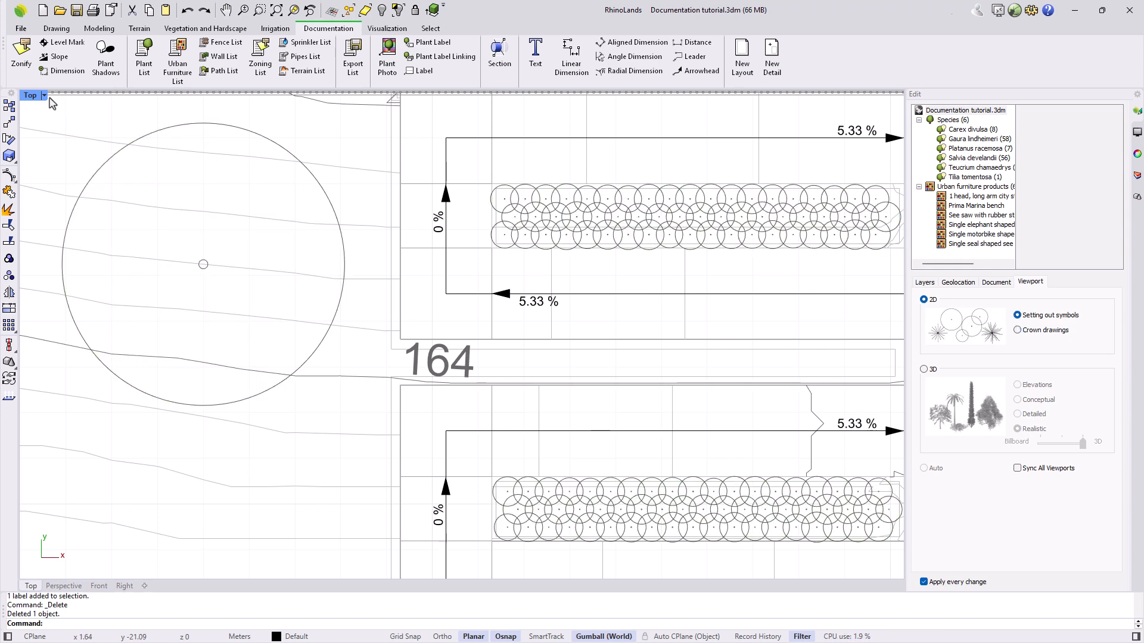
click(44, 95)
click(55, 142)
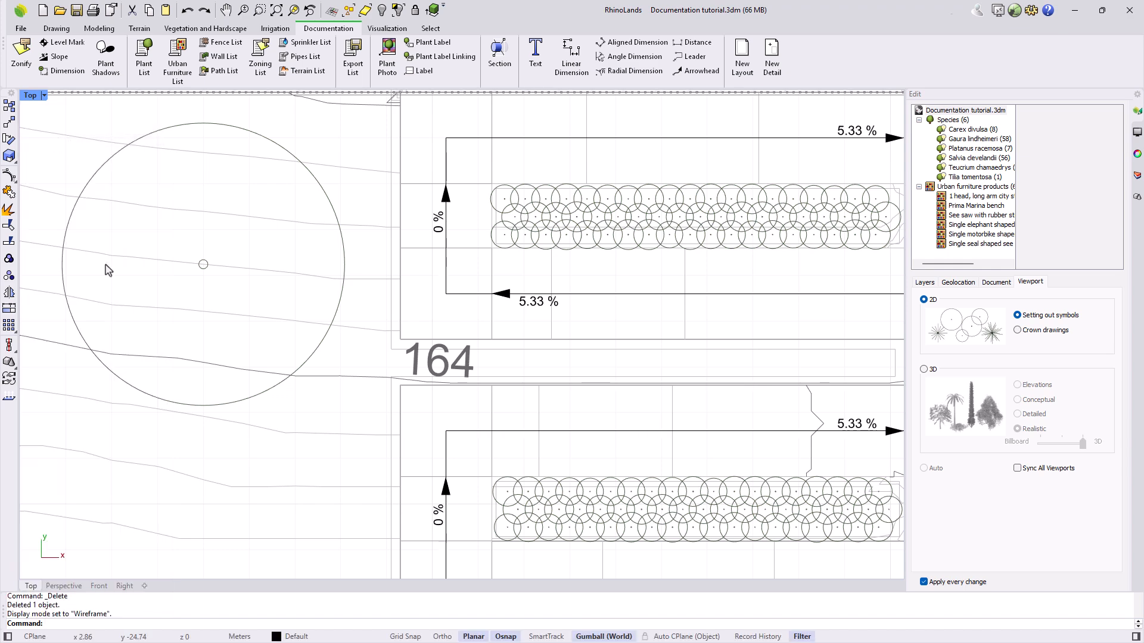
Start the landscape Dimension command and place the coordinate origin at the plaza's lower-left corner, on the end of the fence line
scroll(95, 280, down, 3)
scroll(90, 281, down, 2)
right_drag(127, 269, 242, 338)
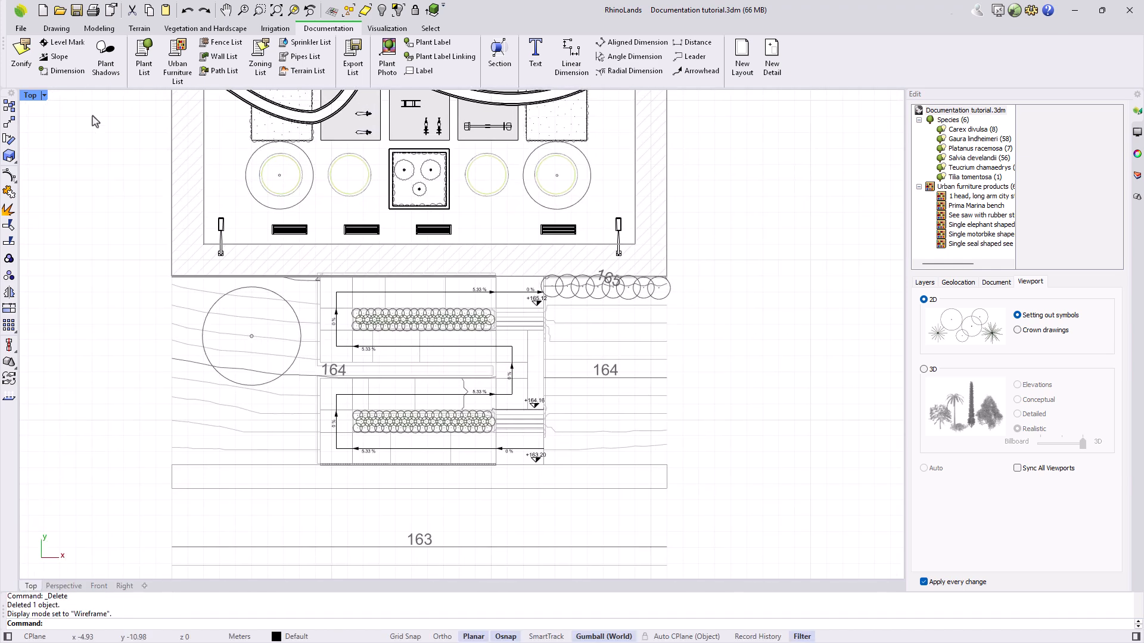
click(69, 74)
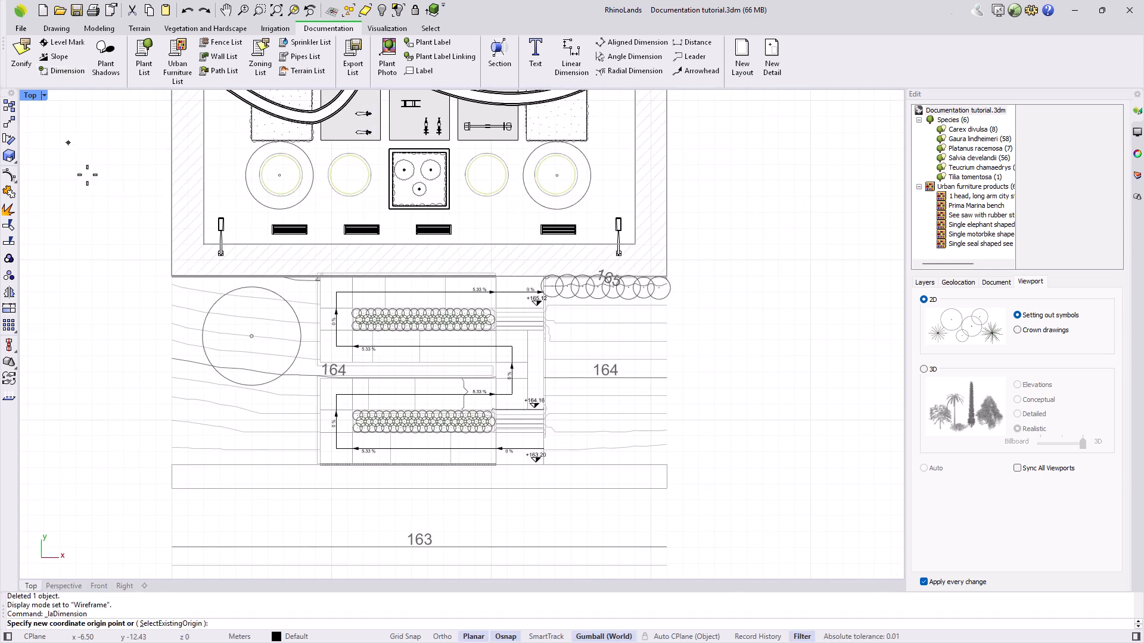
scroll(171, 287, up, 5)
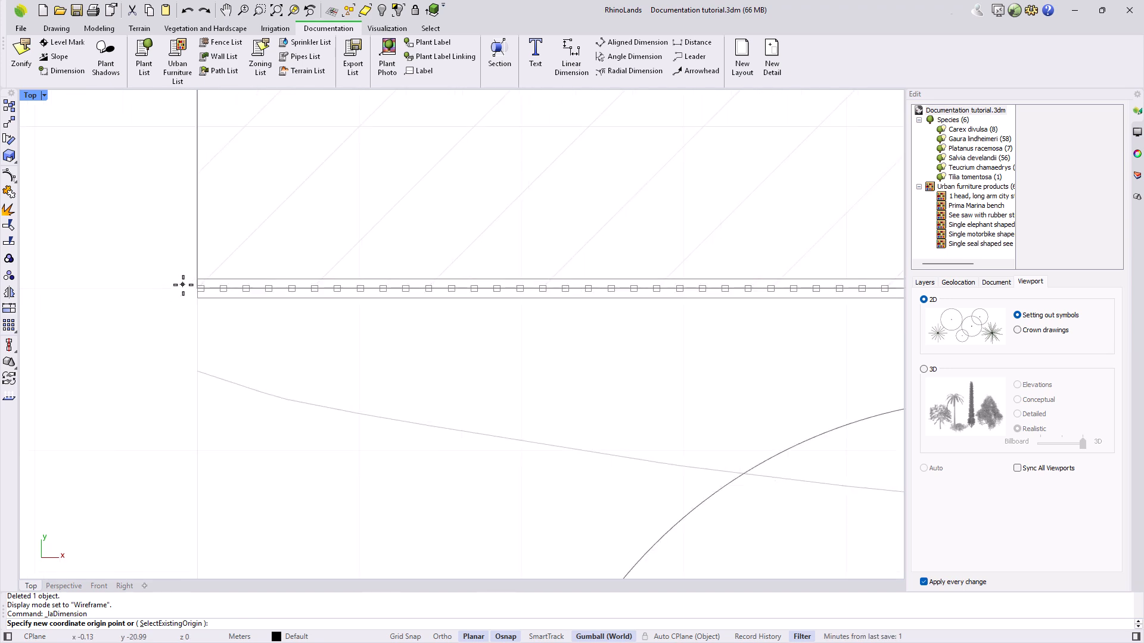
click(196, 287)
scroll(164, 306, down, 5)
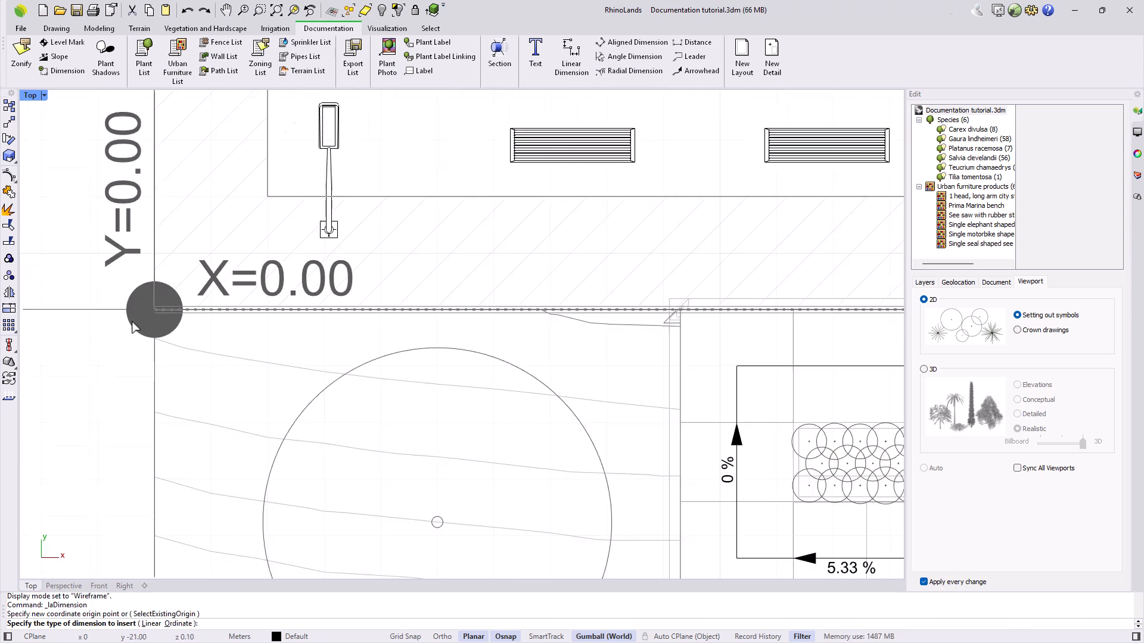
scroll(135, 326, down, 2)
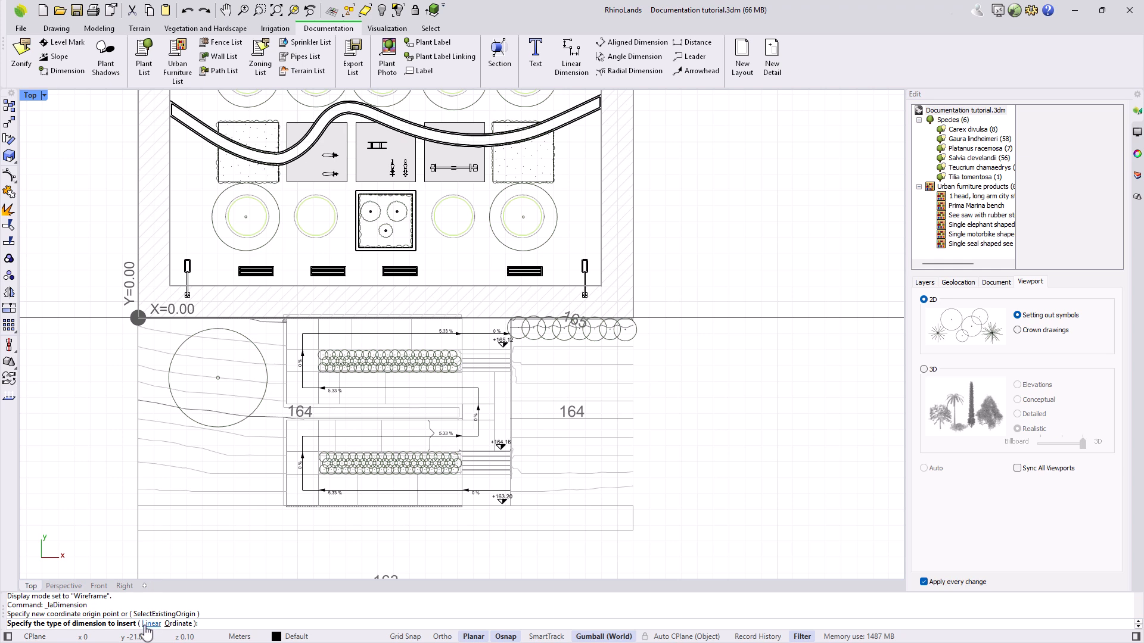
Add ordinate dimensions to the terrain tree, the five upper-row plaza trees and the two outer lower-row trees
click(178, 625)
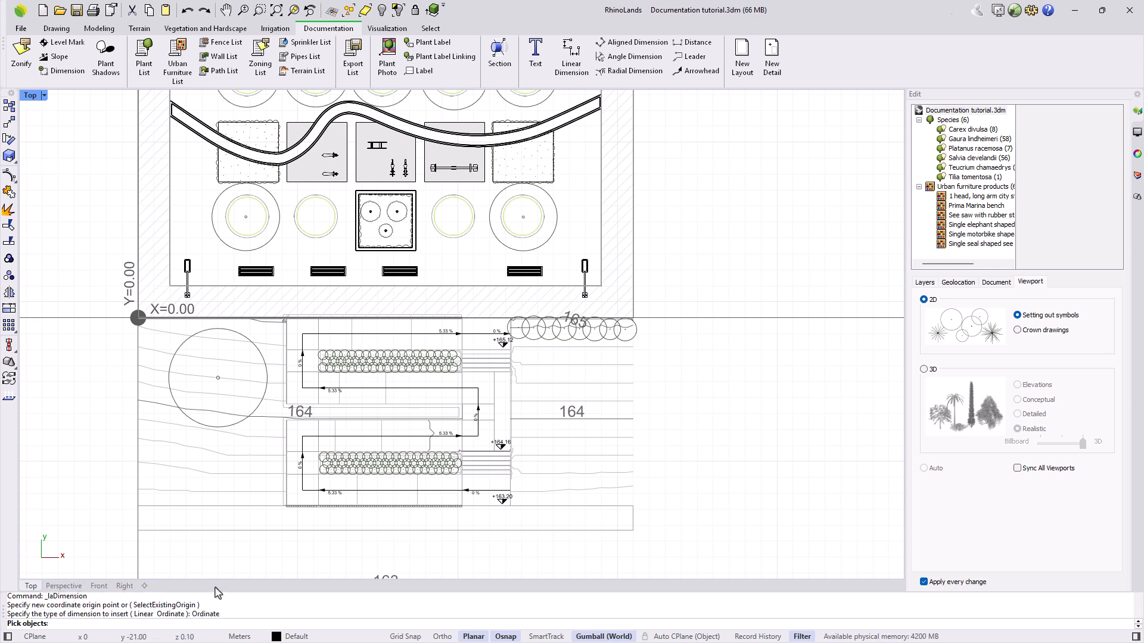
scroll(215, 527, down, 2)
click(234, 369)
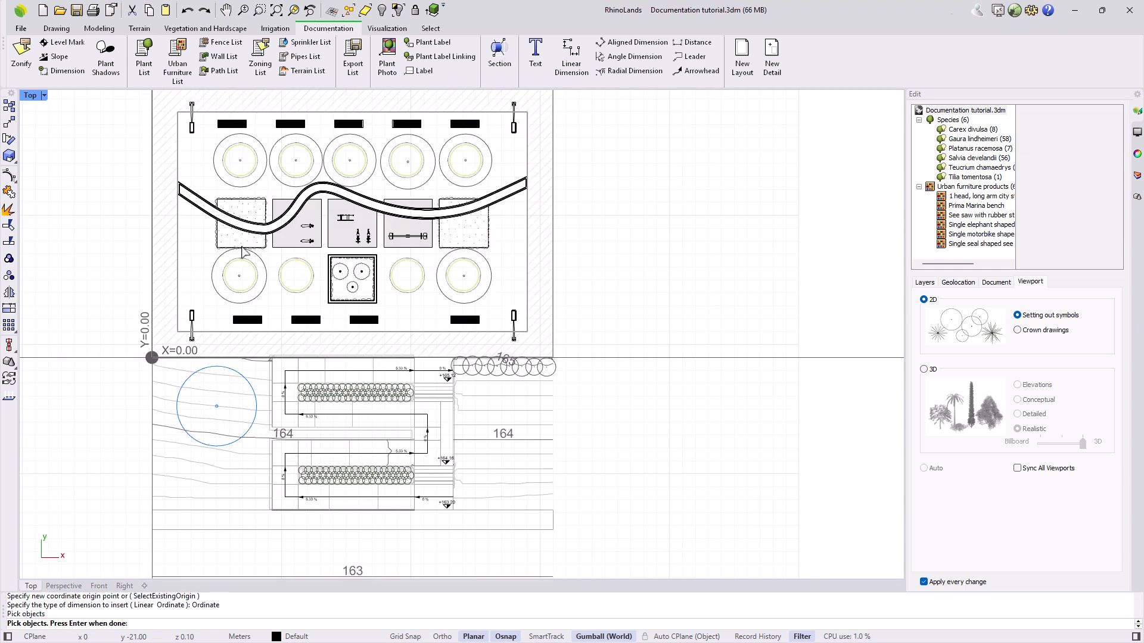
scroll(250, 178, up, 1)
click(249, 190)
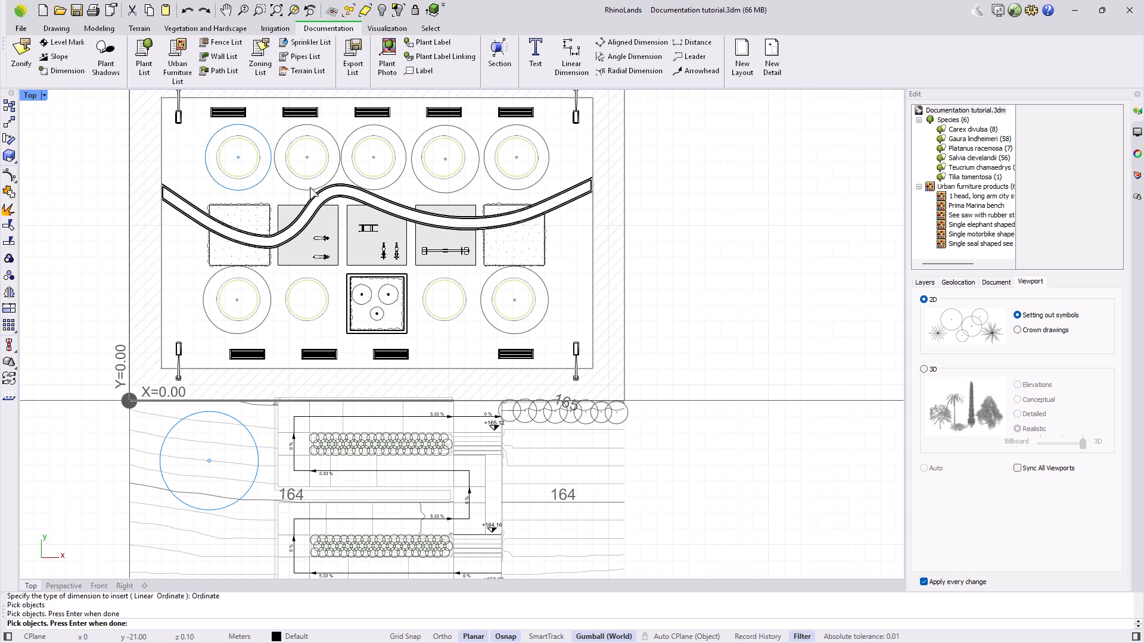
click(381, 190)
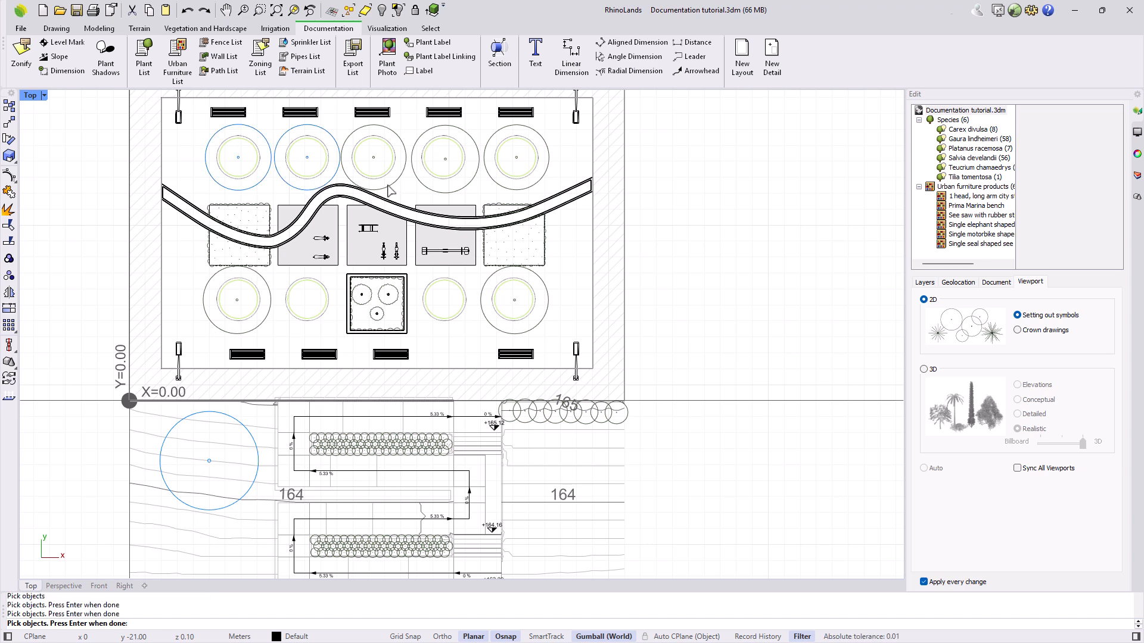
click(513, 192)
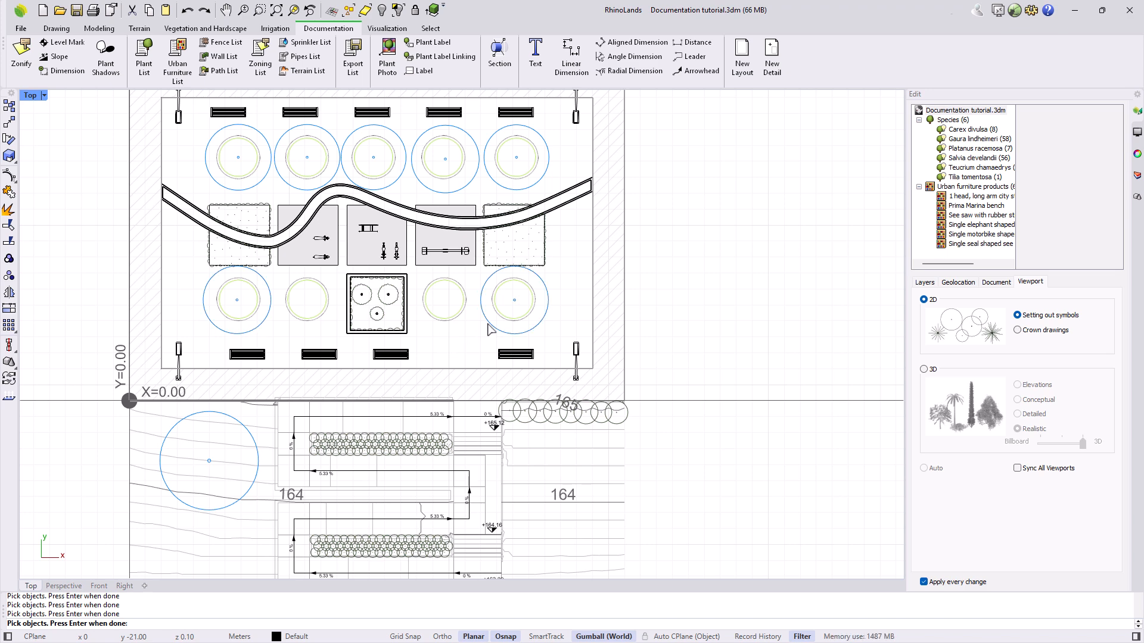
key(Return)
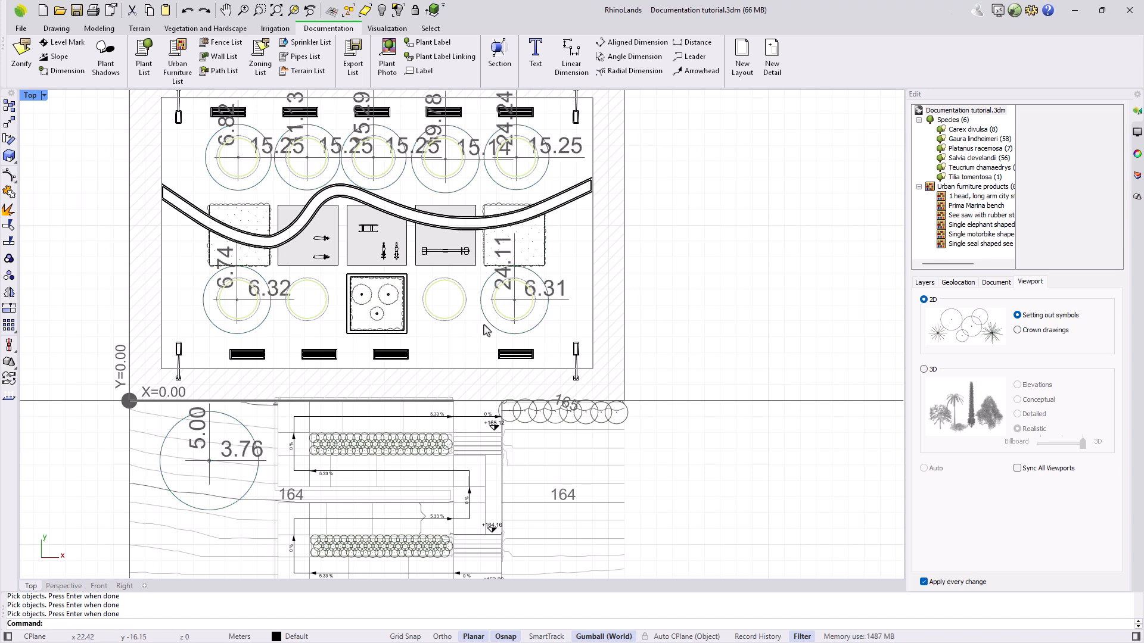
Select everything on the Dimension layer, try a text height of 0.5, and delete the coordinate origin and ordinate dimensions
scroll(479, 340, down, 1)
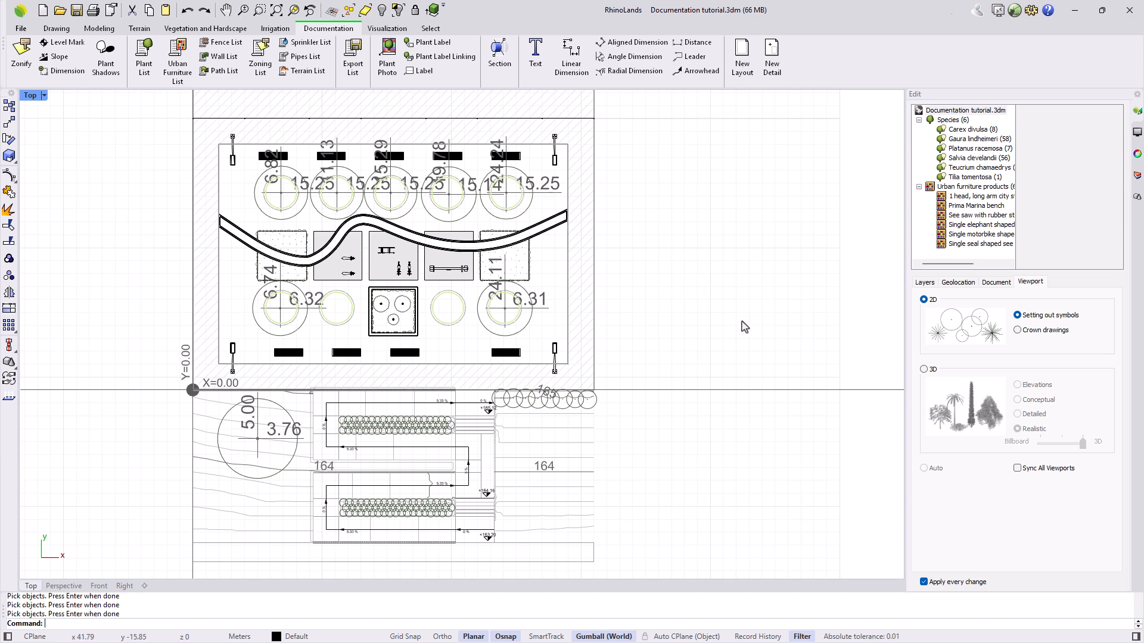
click(1137, 177)
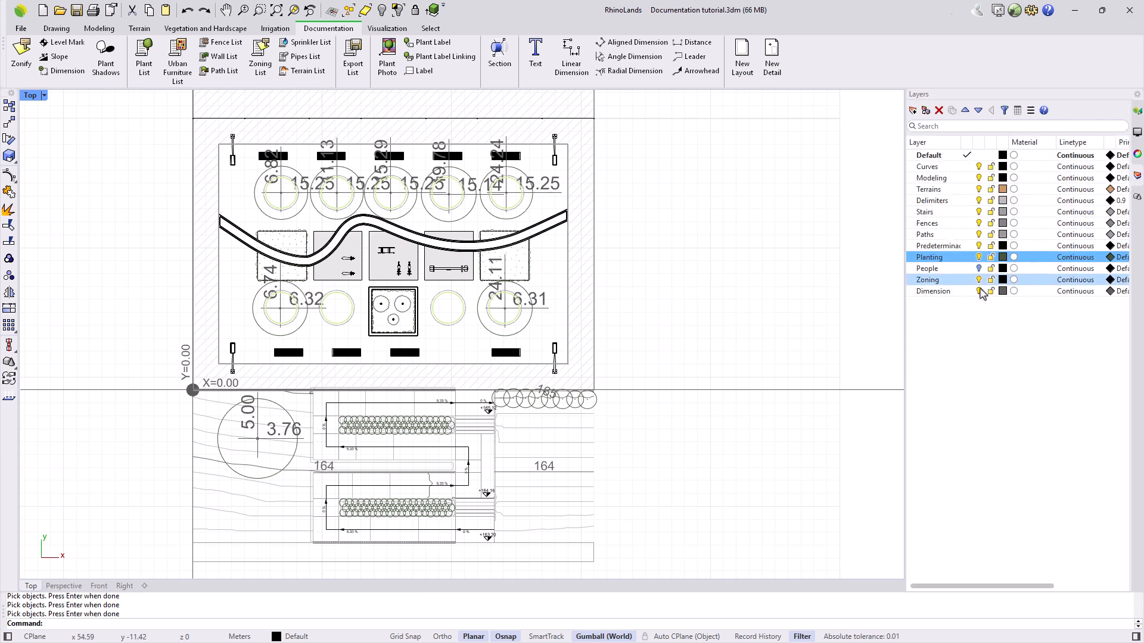
click(941, 293)
right_click(944, 301)
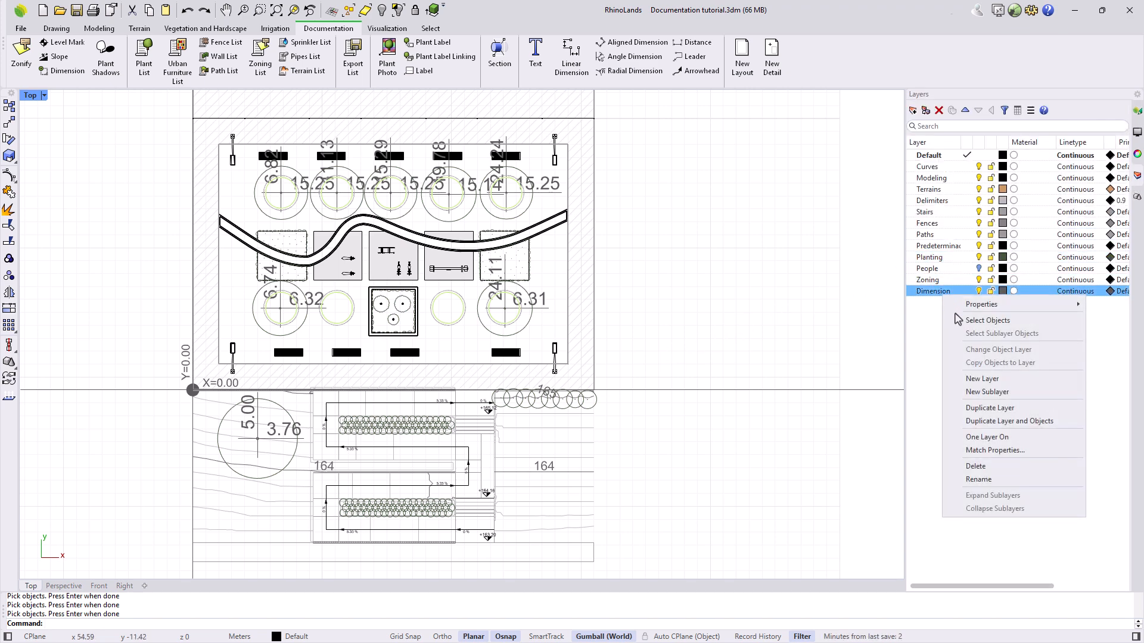
click(975, 321)
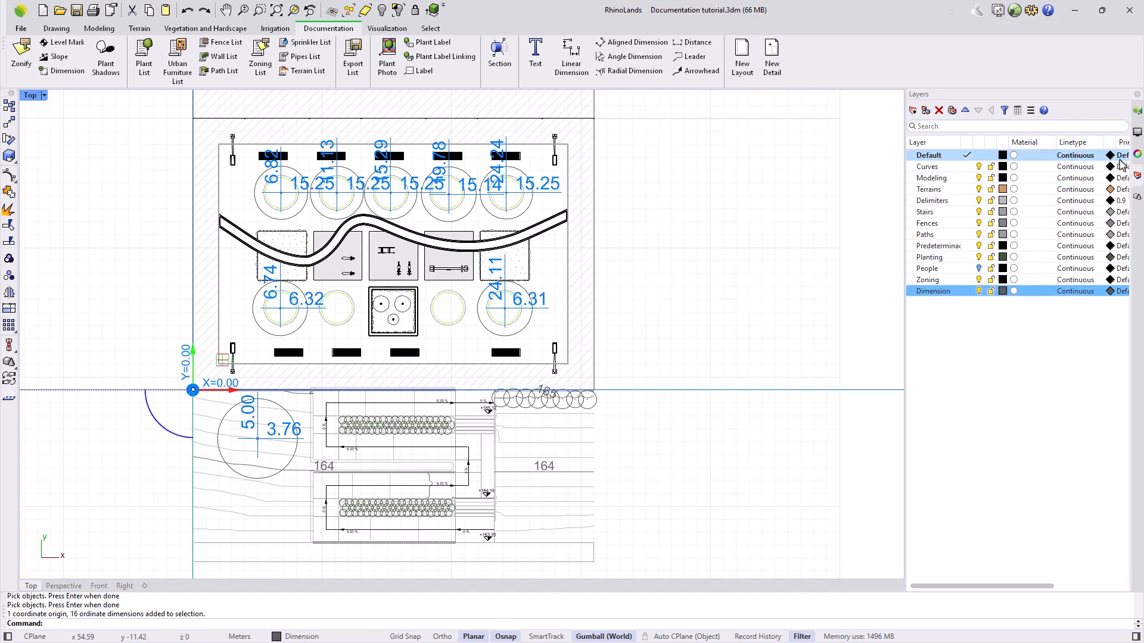
click(1137, 155)
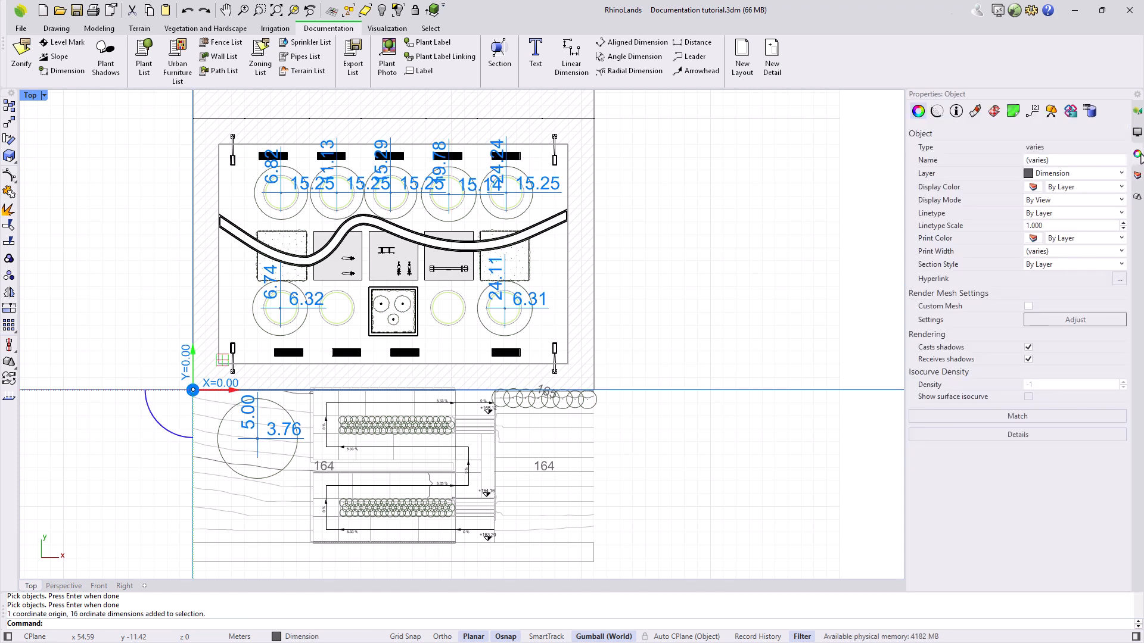
click(1032, 113)
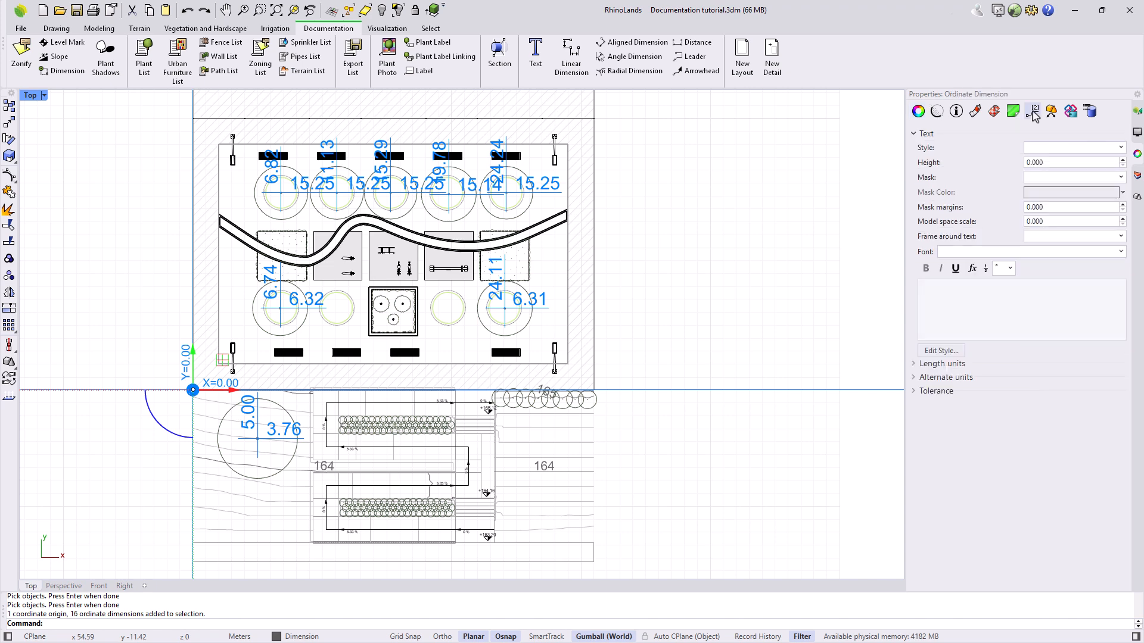
double_click(1039, 162)
text(0.5)
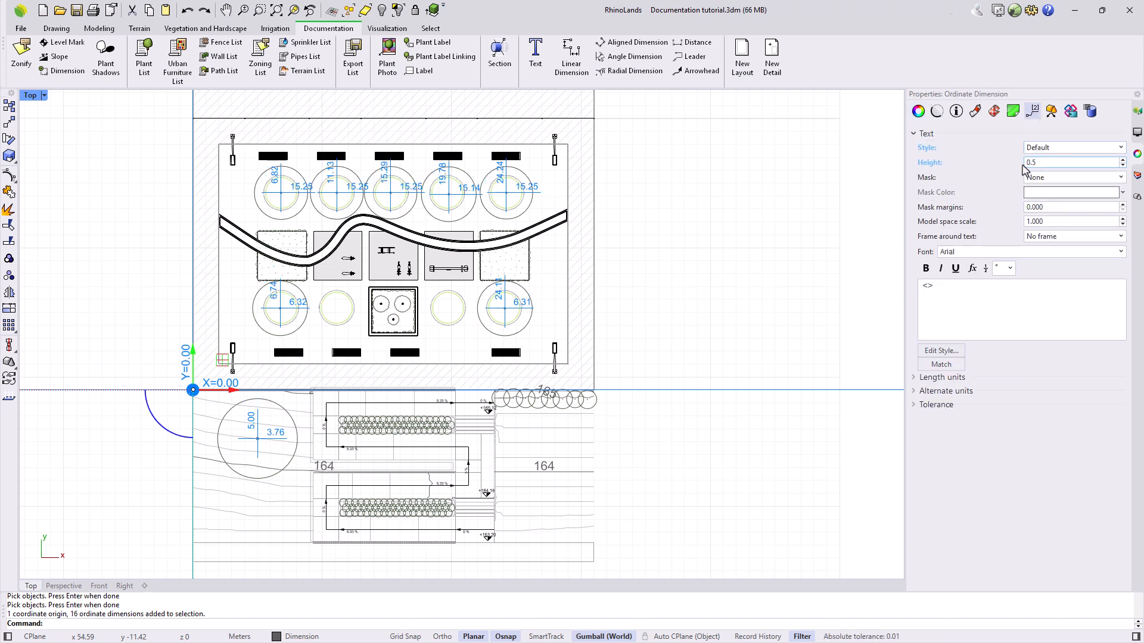
click(1017, 322)
key(Delete)
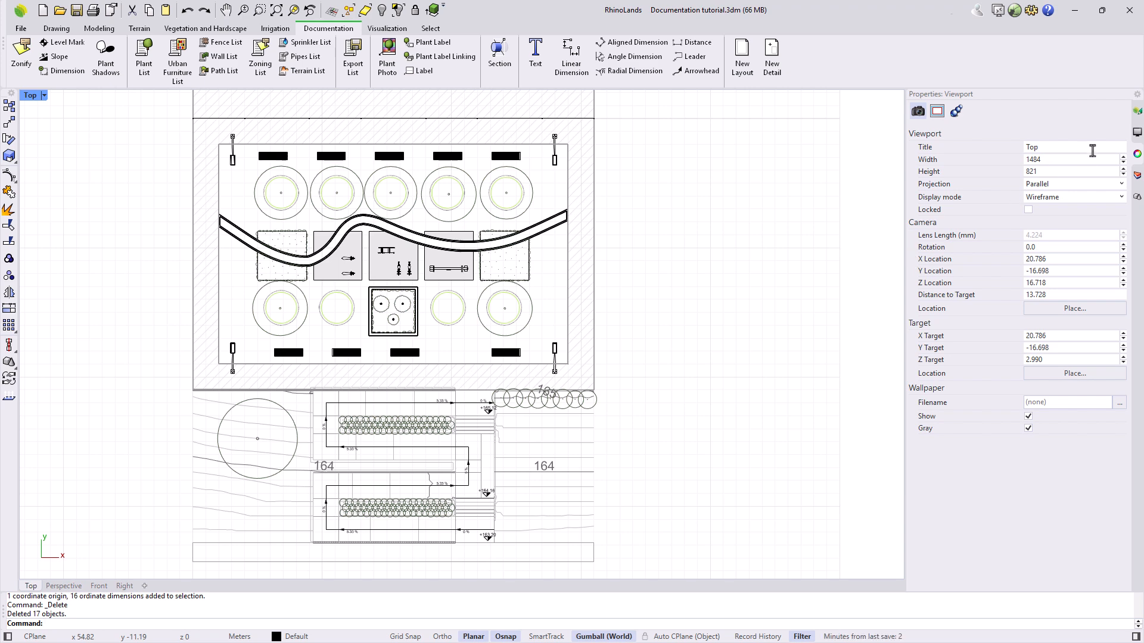
Switch the Top view's plants to crown drawings and generate the plant shadows
click(1135, 125)
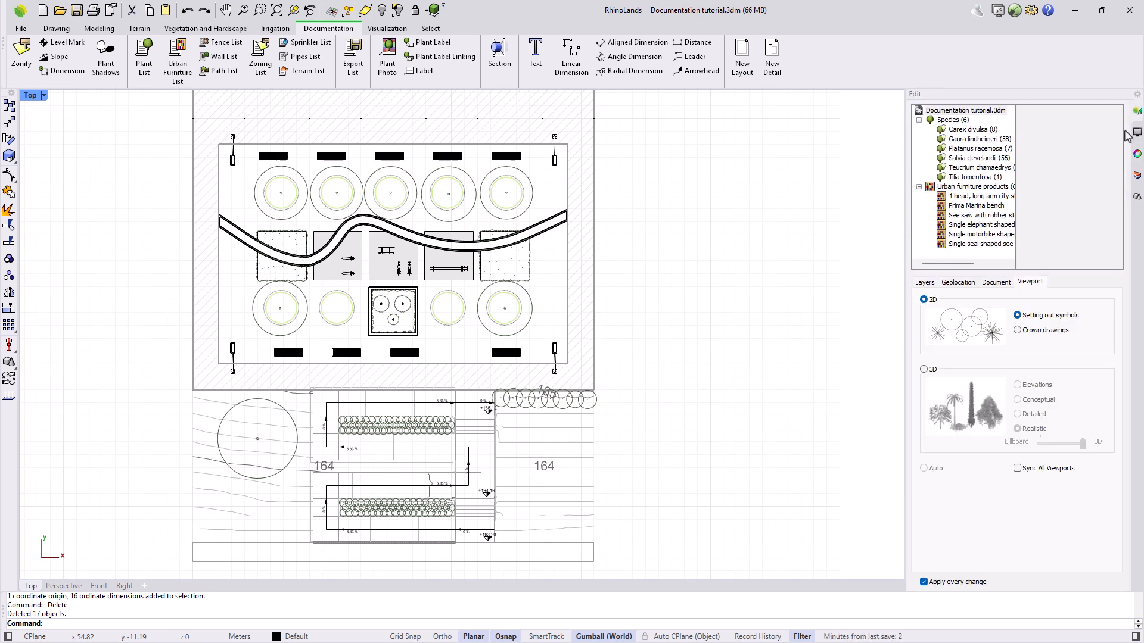
click(1017, 330)
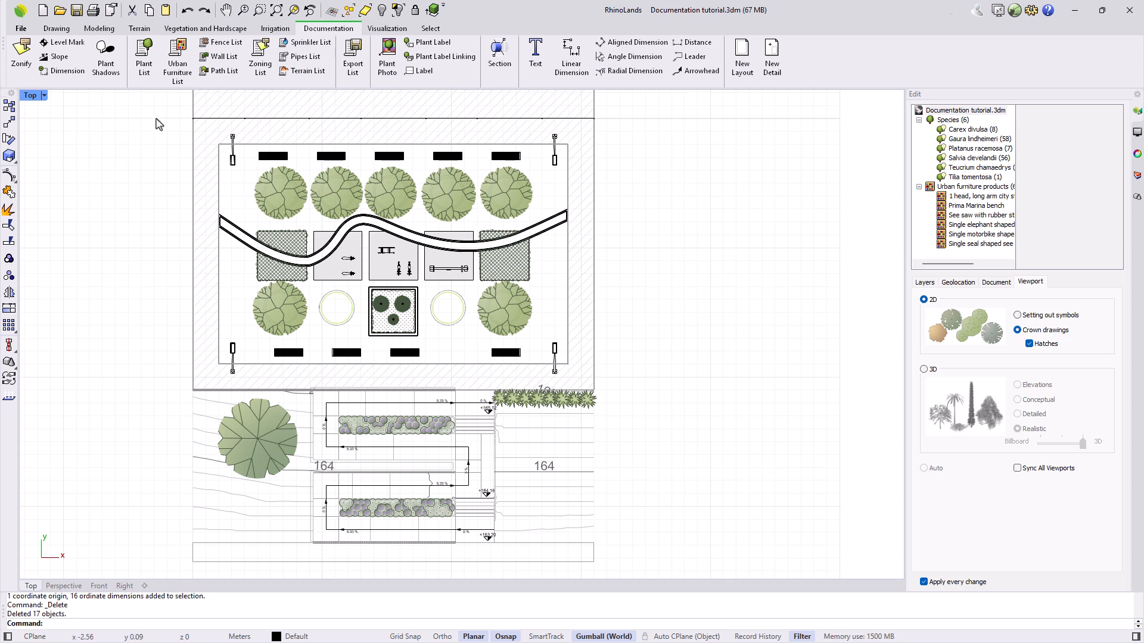
click(107, 62)
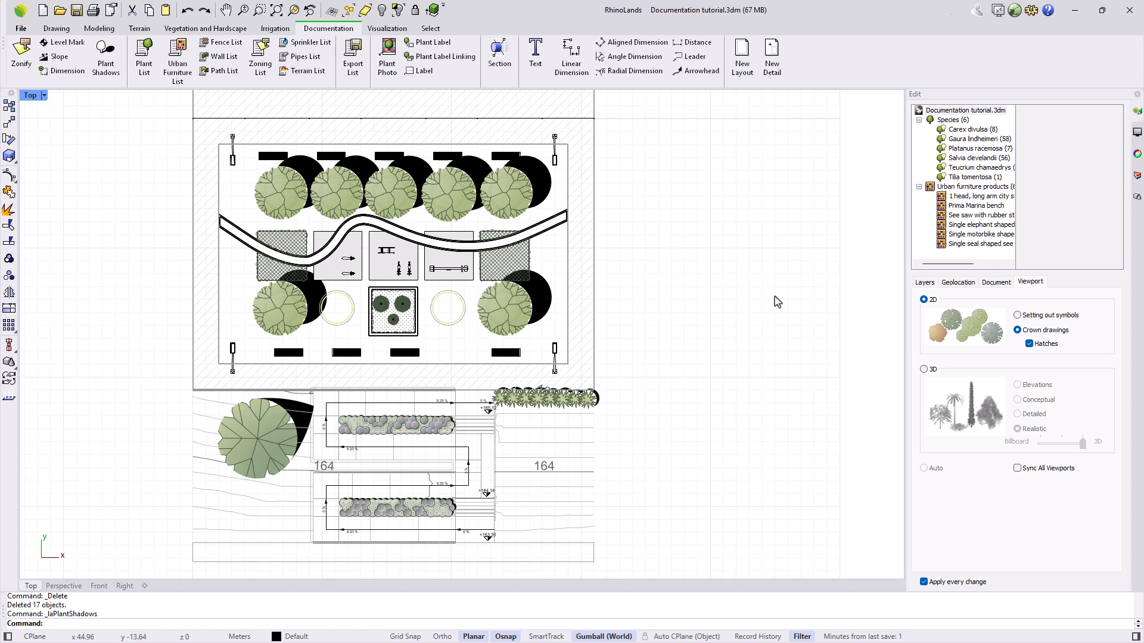
Select the plant shadows through the Shadows layer and turn their sun direction slightly further from east towards north
click(1133, 182)
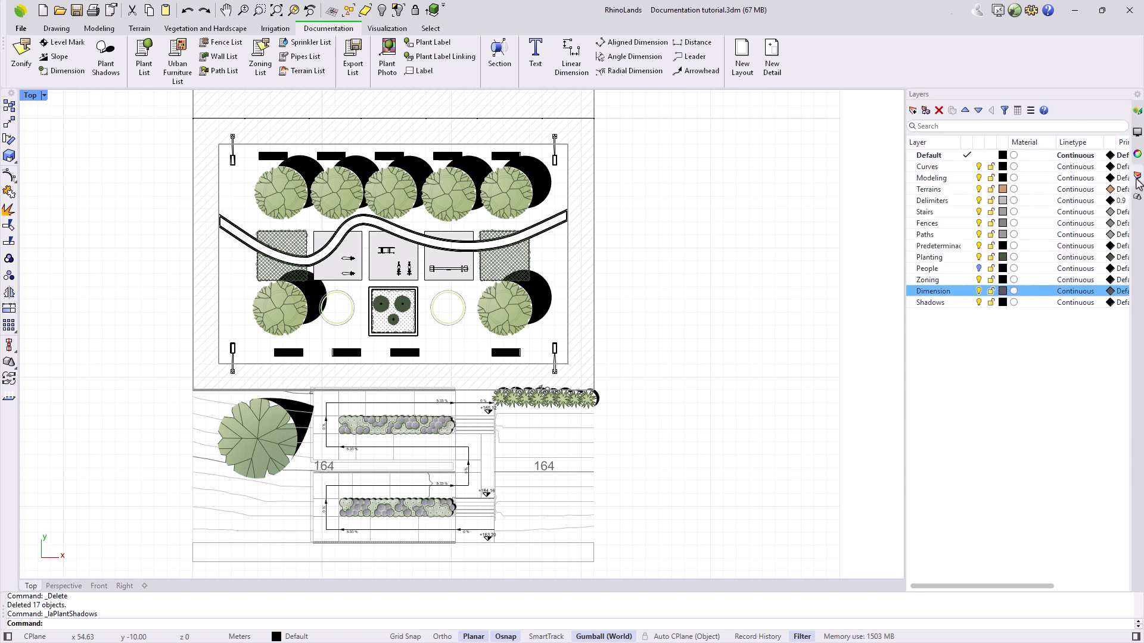
right_click(926, 311)
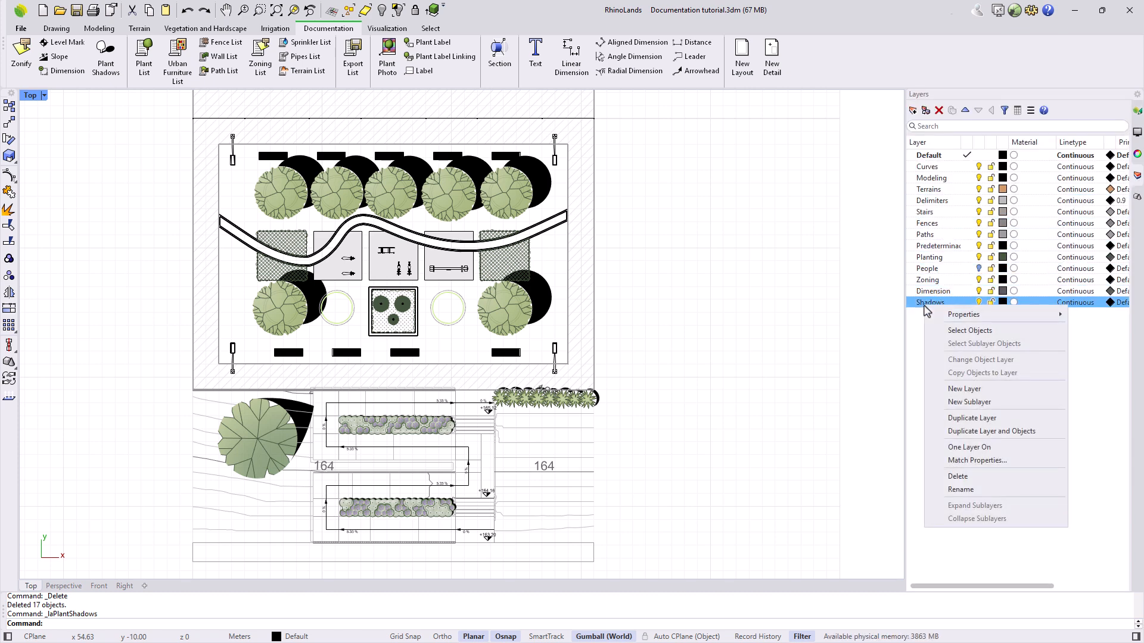
click(951, 332)
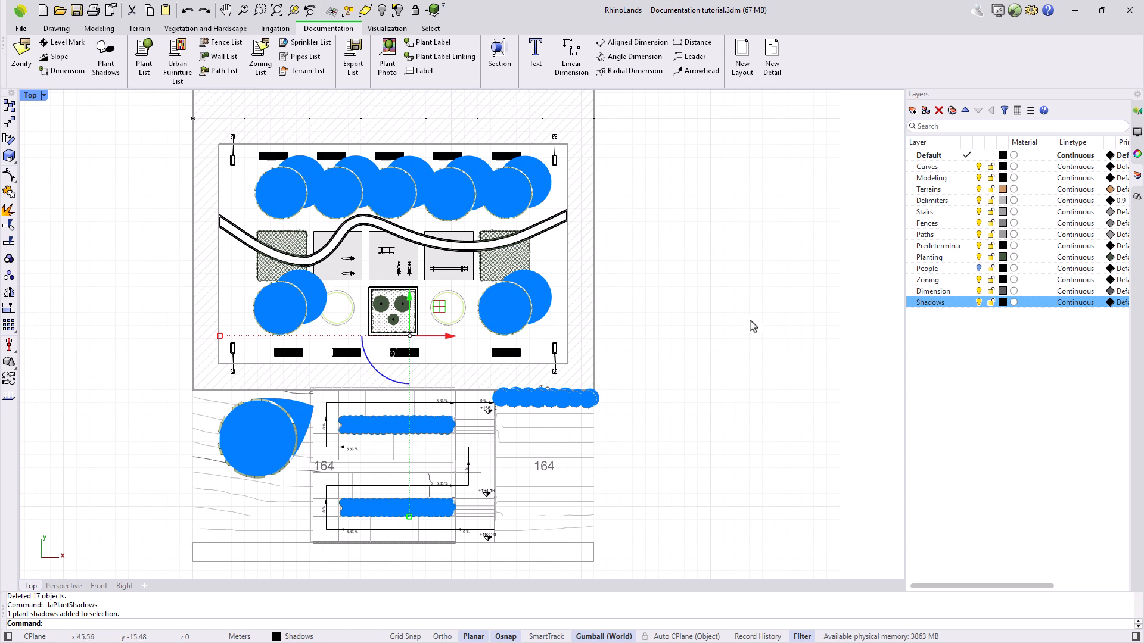
click(1137, 114)
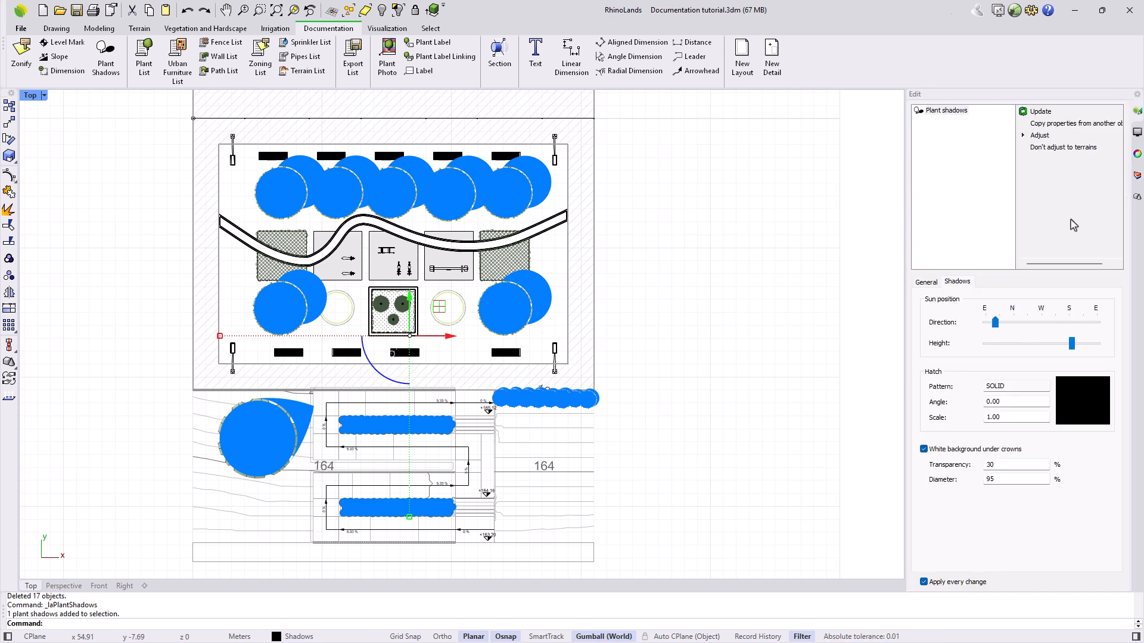
mouse_move(995, 323)
mouse_down()
mouse_move(1013, 323)
mouse_move(1000, 326)
mouse_up()
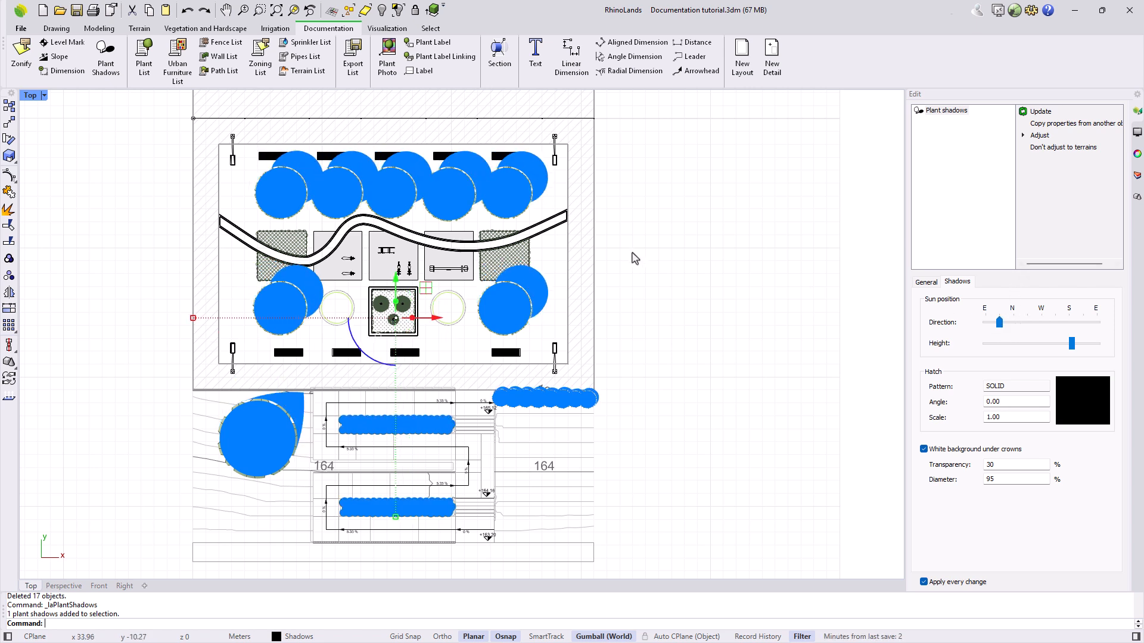
Set the Top view to Rendered display, and set the plant shadows' sun direction just past south and sun height near maximum
click(44, 96)
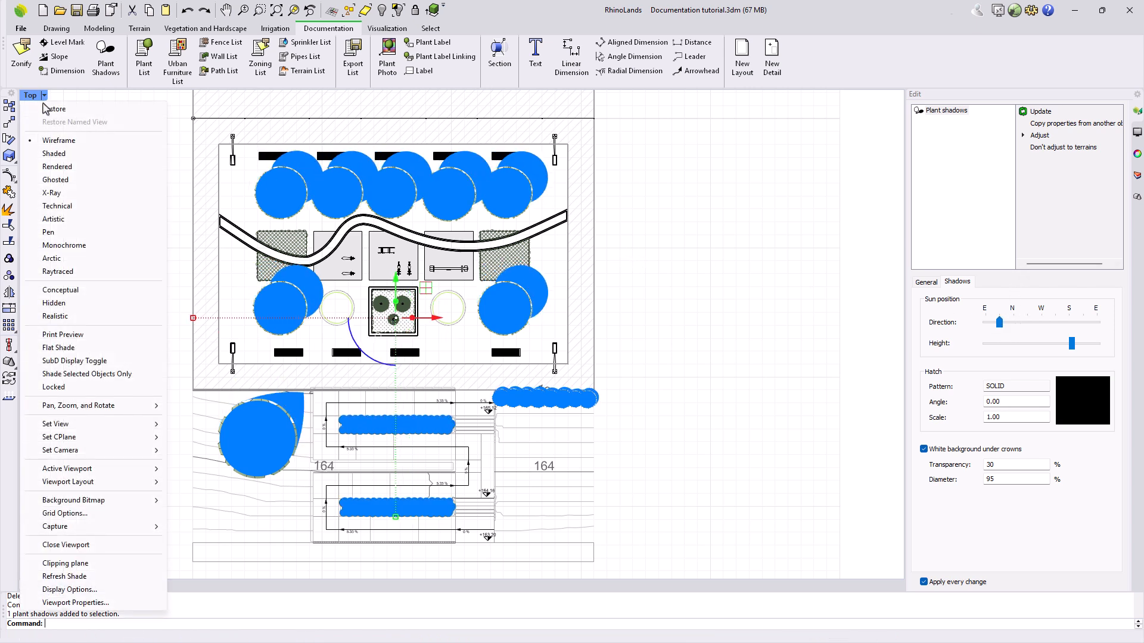
click(55, 162)
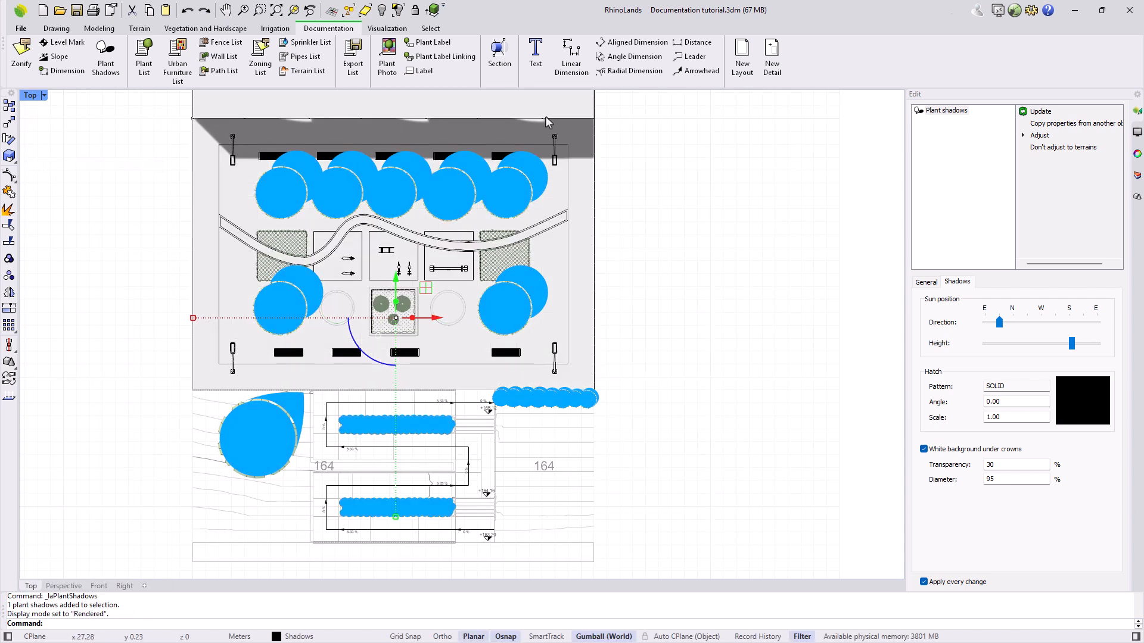
drag(999, 322, 1079, 332)
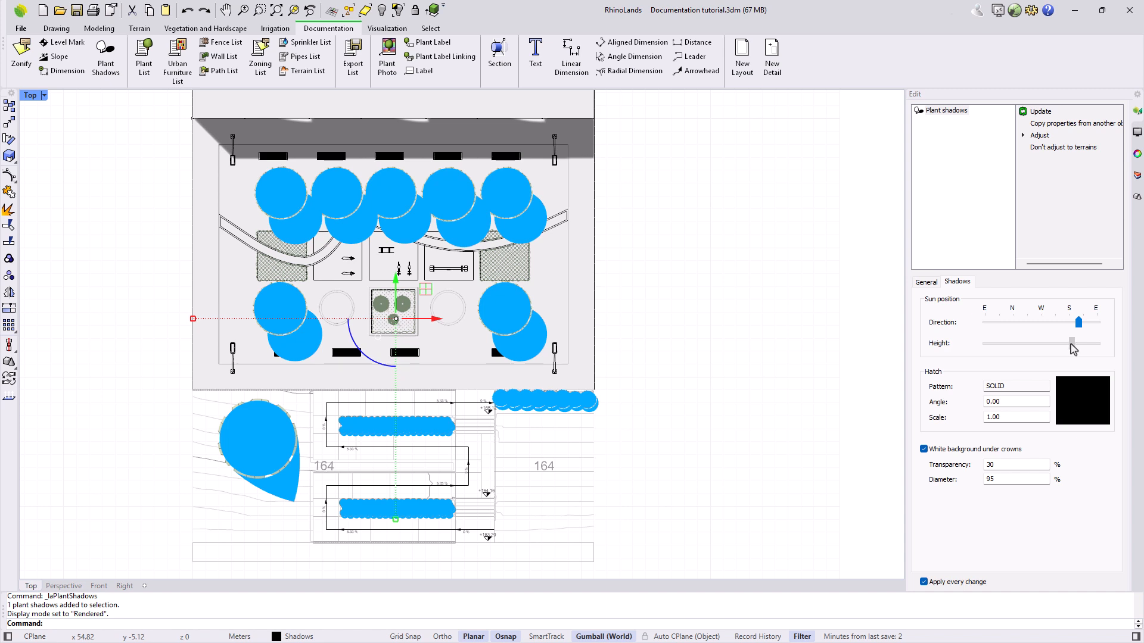
drag(1079, 345, 1097, 345)
Change the plant shadows' hatch to the Hatch1 pattern with a rotation of 45
click(1079, 394)
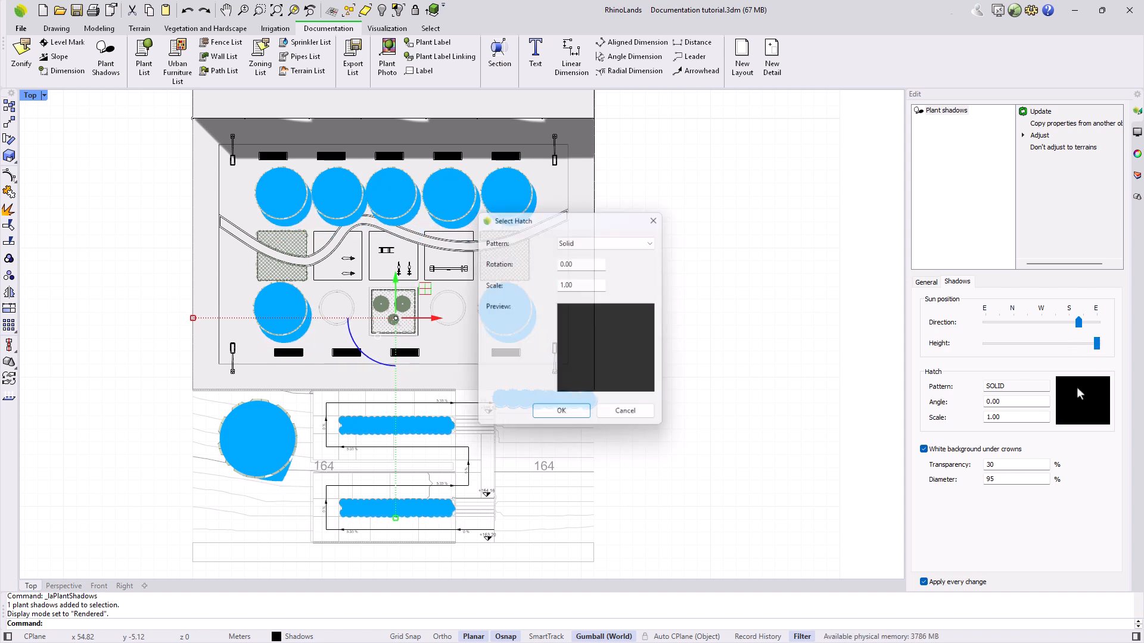
click(657, 240)
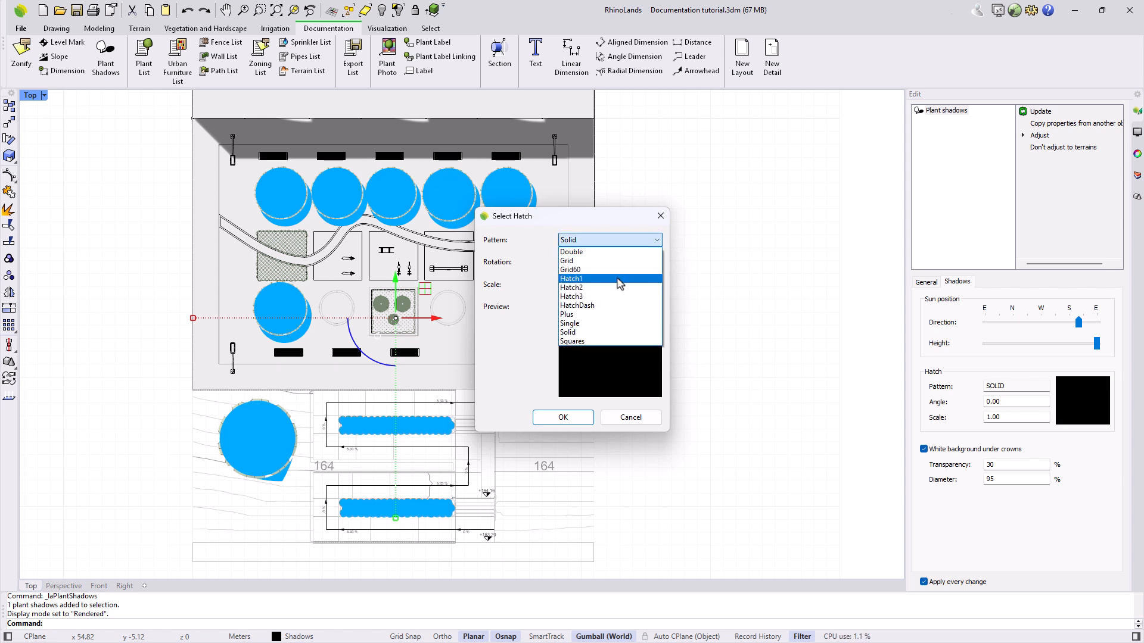
click(619, 280)
drag(591, 268, 549, 266)
text(45)
key(Return)
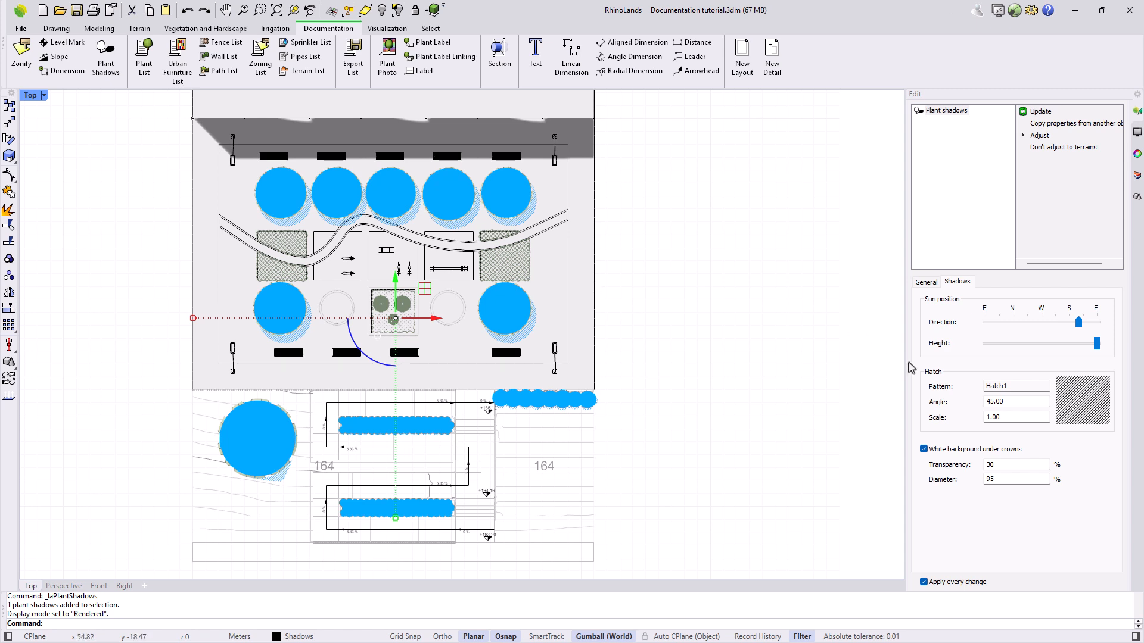
Give the plant shadows the custom grey-green colour 162,180,162 and set the Top view to Wireframe display
click(926, 283)
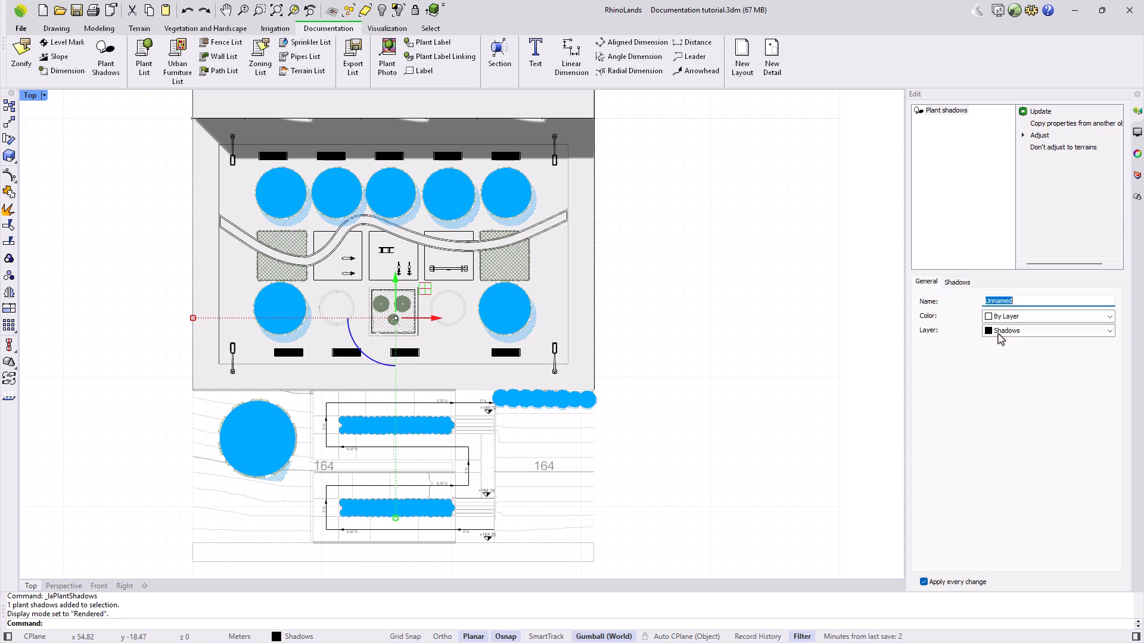
click(1012, 322)
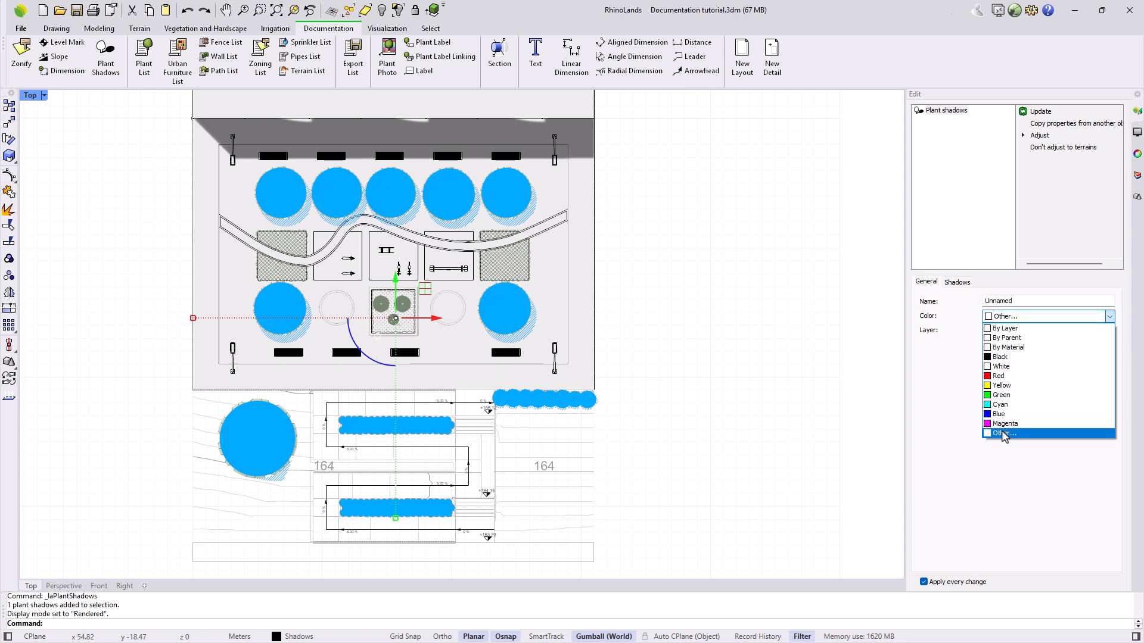
click(1005, 435)
click(584, 387)
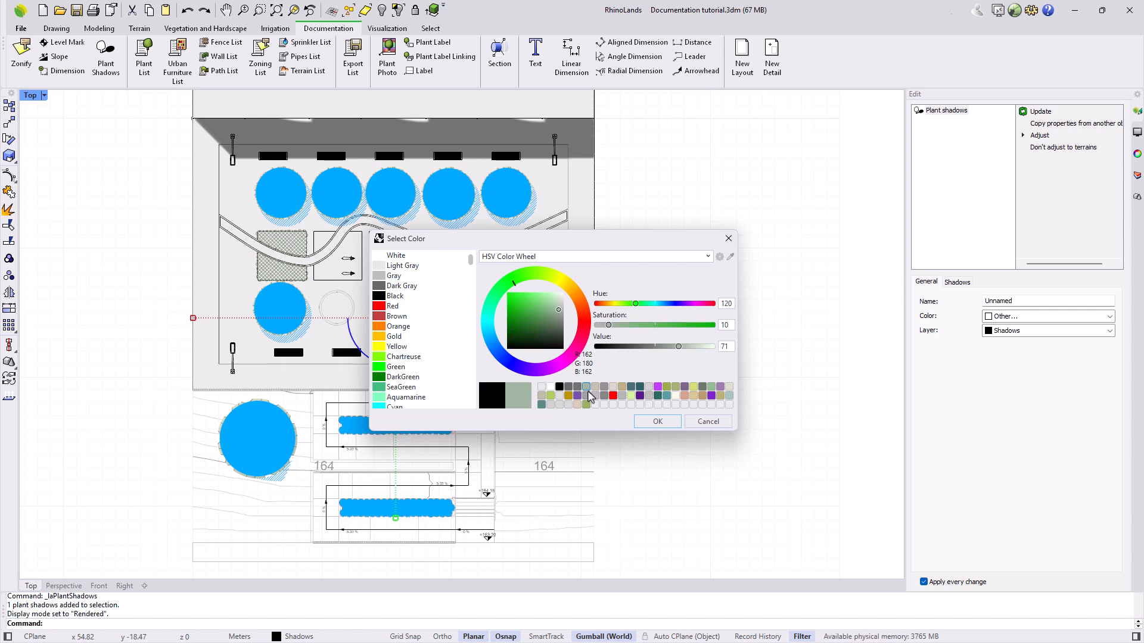
click(657, 422)
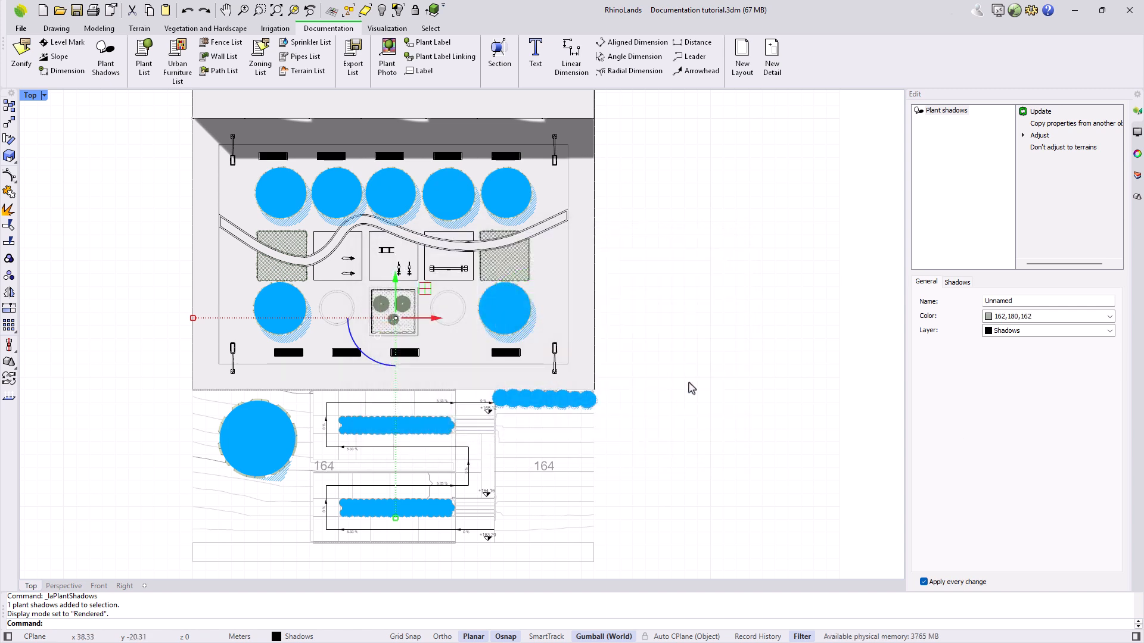
click(692, 388)
click(44, 95)
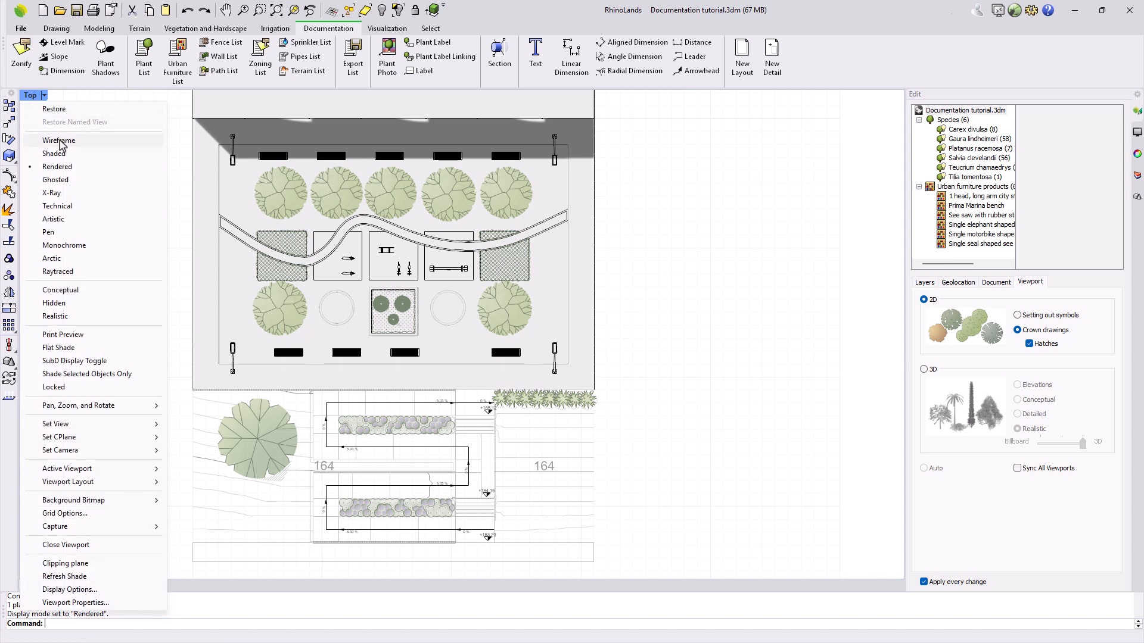
click(59, 142)
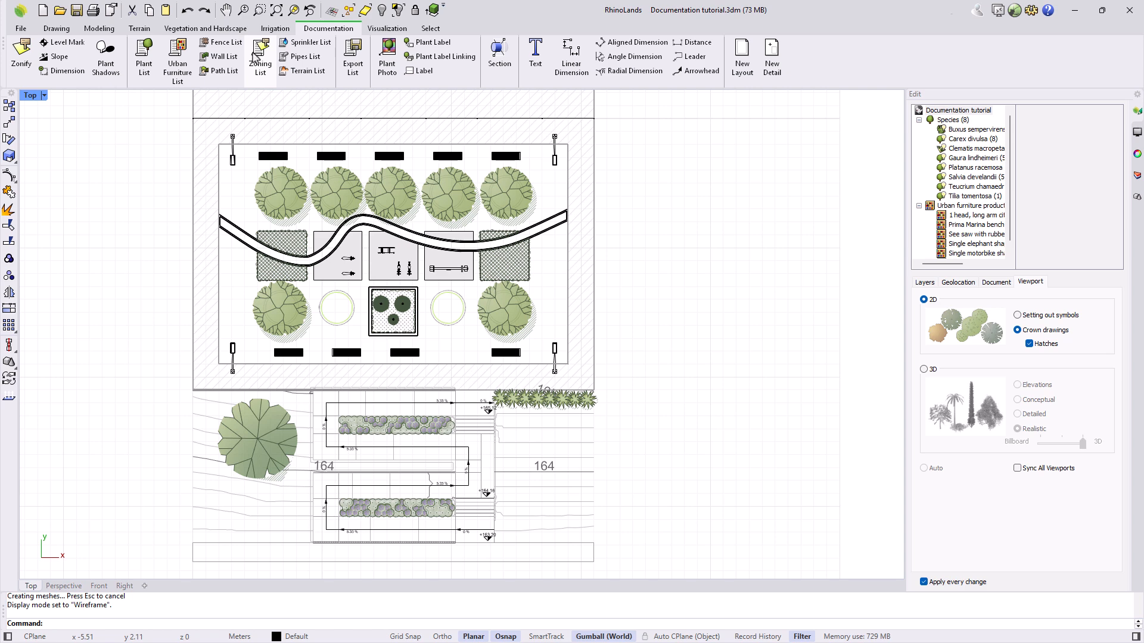
Insert the terrain list to the right of the plan and the plant list directly below it
click(307, 74)
scroll(130, 302, down, 3)
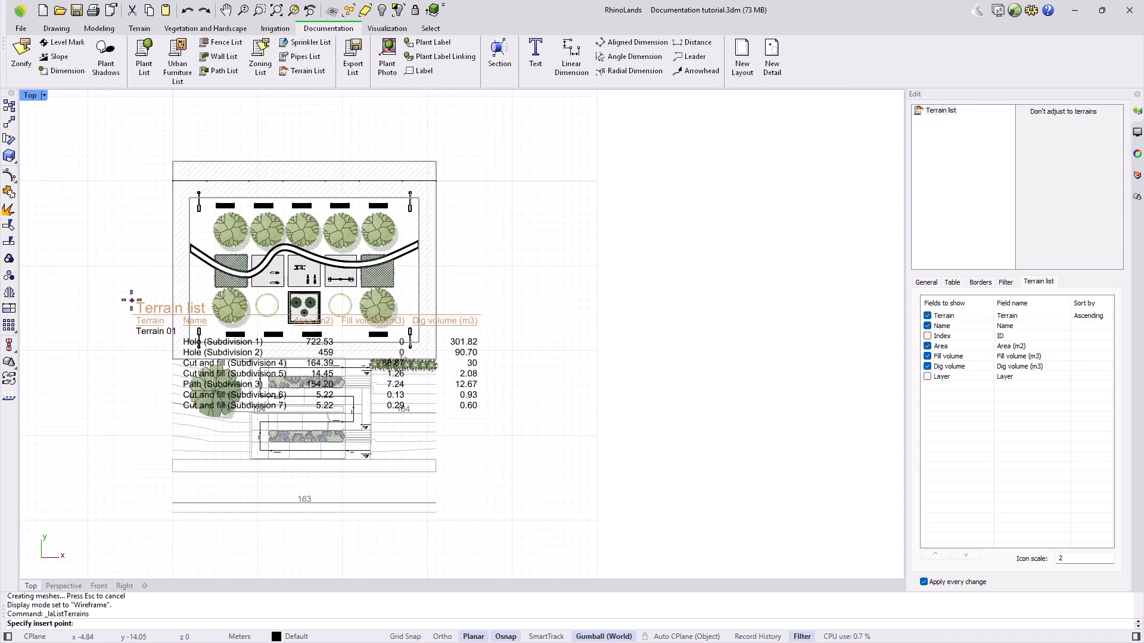
scroll(516, 197, up, 2)
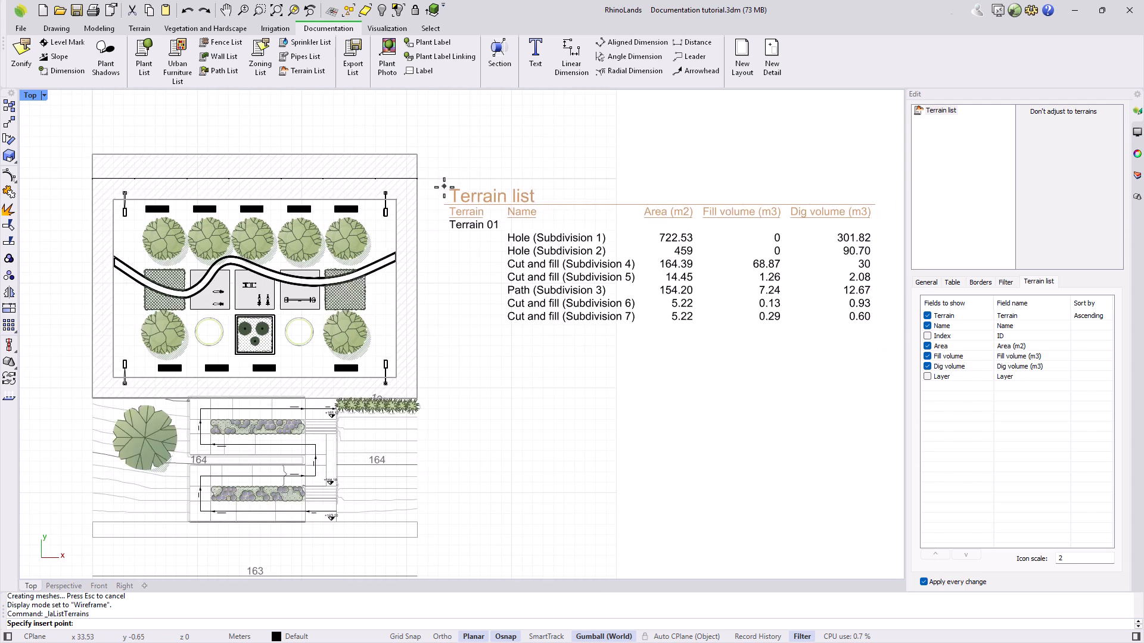
click(436, 183)
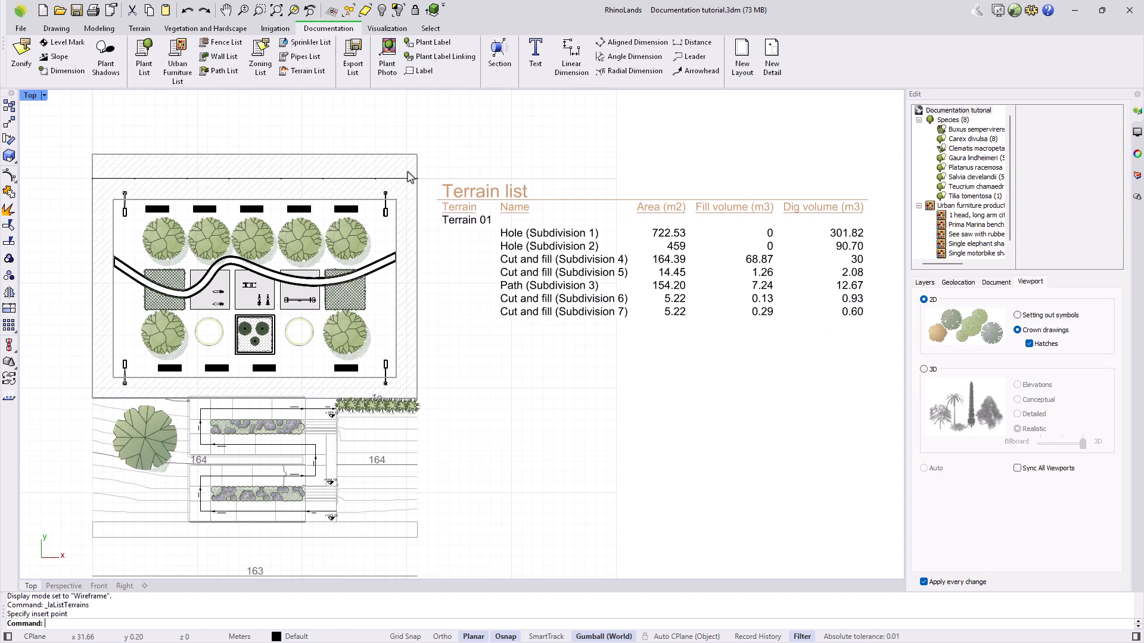
click(143, 58)
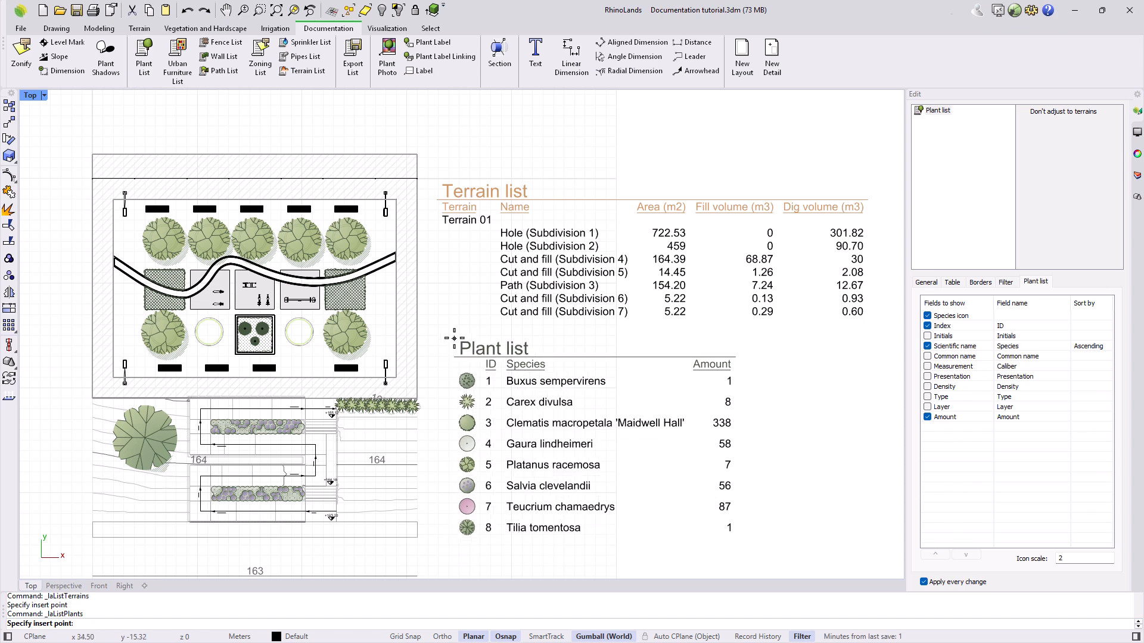
click(456, 322)
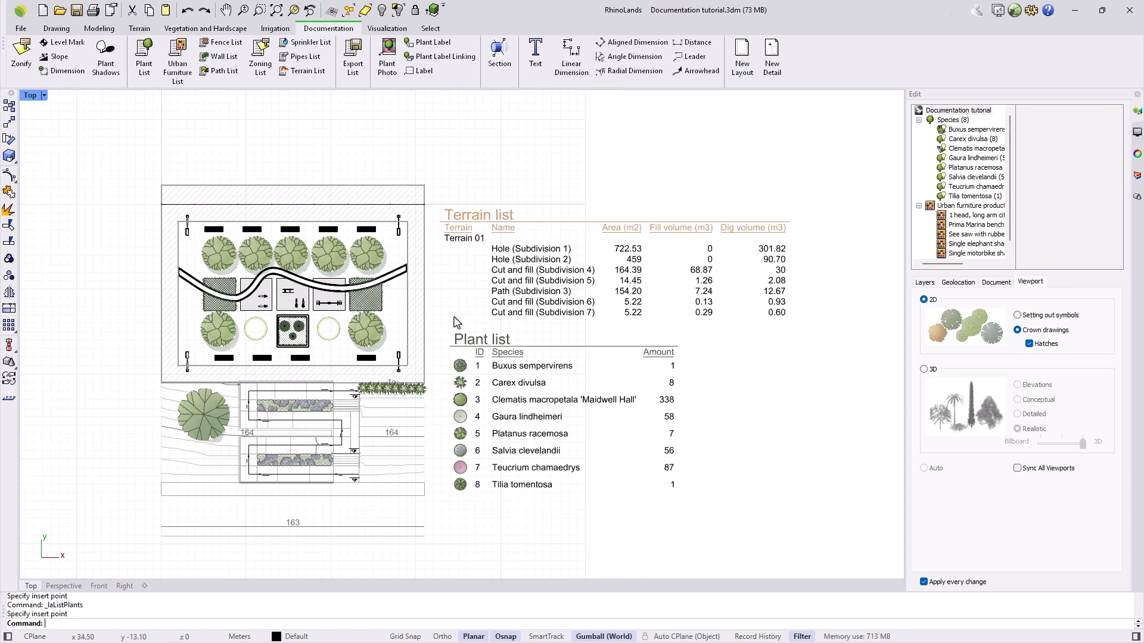
Insert the urban furniture list below the plant list and the zoning list to the right of the plant list
scroll(456, 322, down, 3)
click(178, 63)
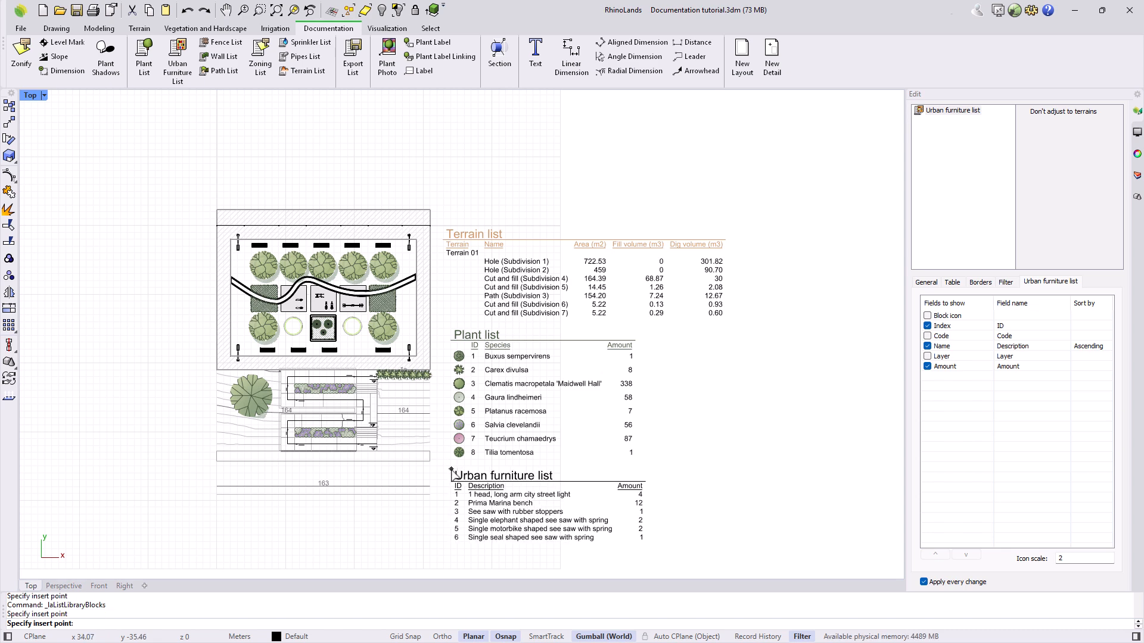
click(451, 470)
click(261, 64)
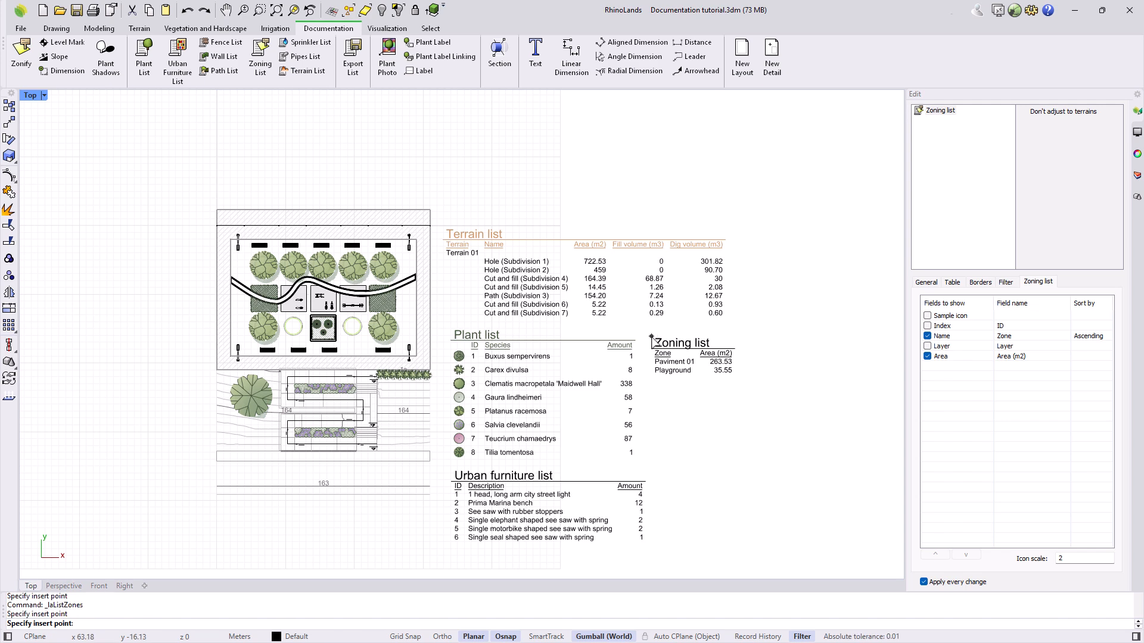
click(651, 337)
Scale all four lists down slightly together and reposition them beside the plan
drag(748, 535, 477, 219)
drag(590, 544, 593, 507)
drag(589, 360, 617, 355)
click(651, 380)
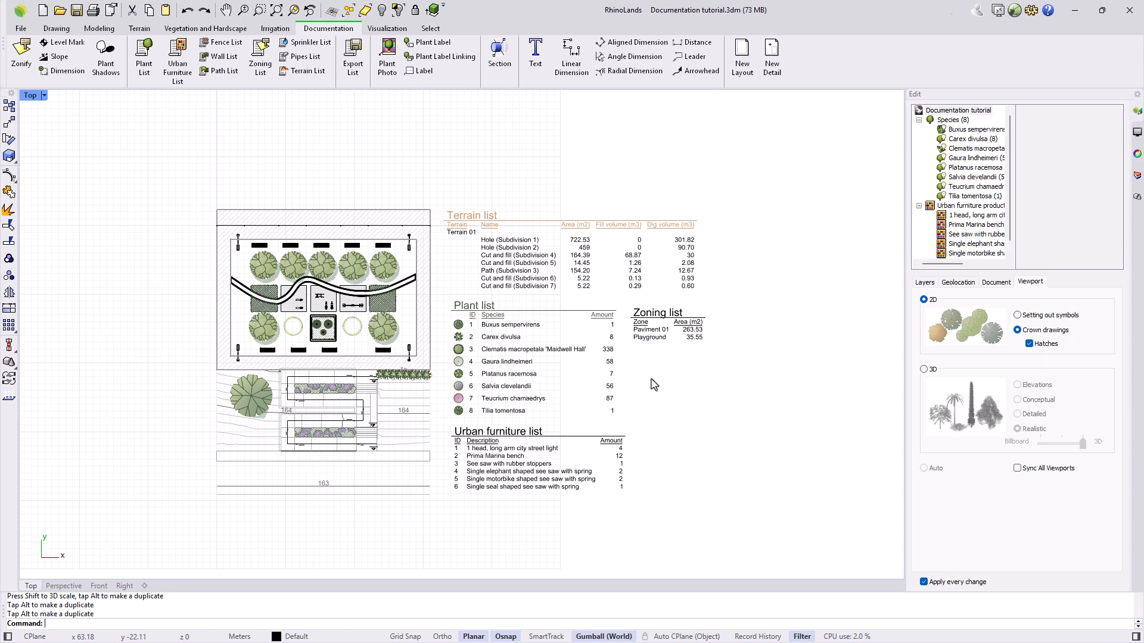
Rename the urban furniture list's title to "Urban furniture"
scroll(654, 385, up, 1)
click(493, 510)
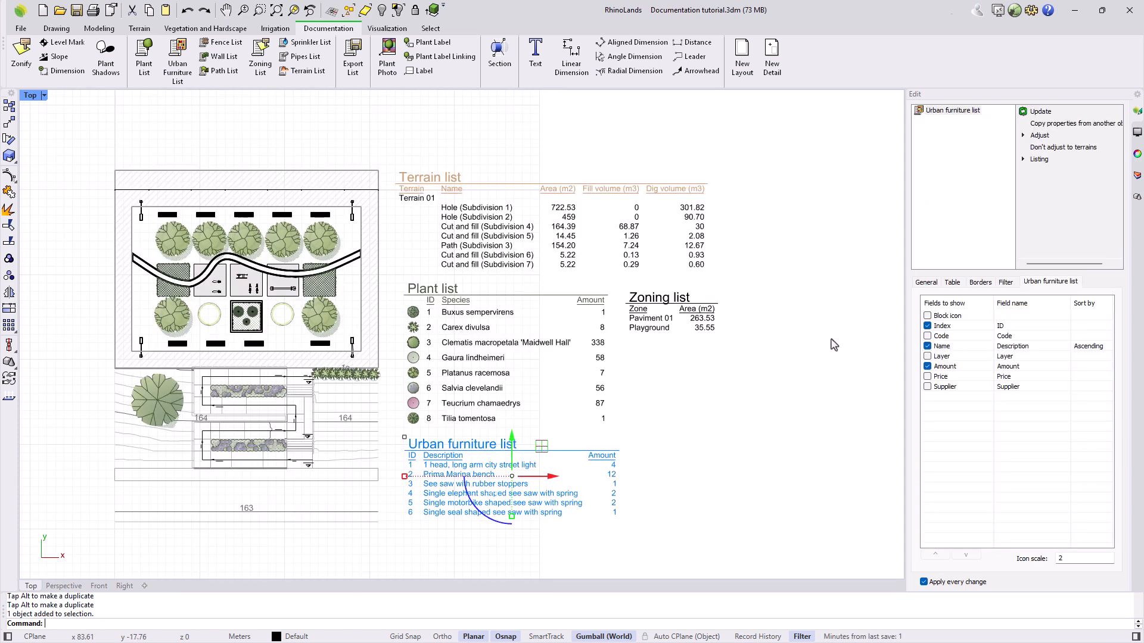
click(927, 285)
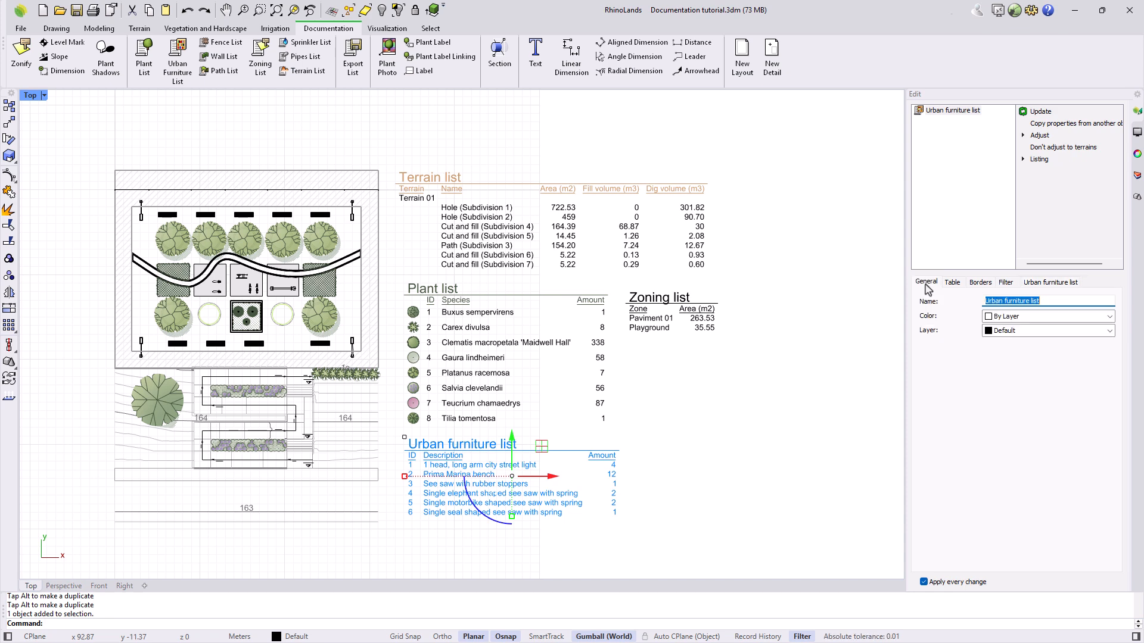
click(1049, 300)
key(BackSpace)
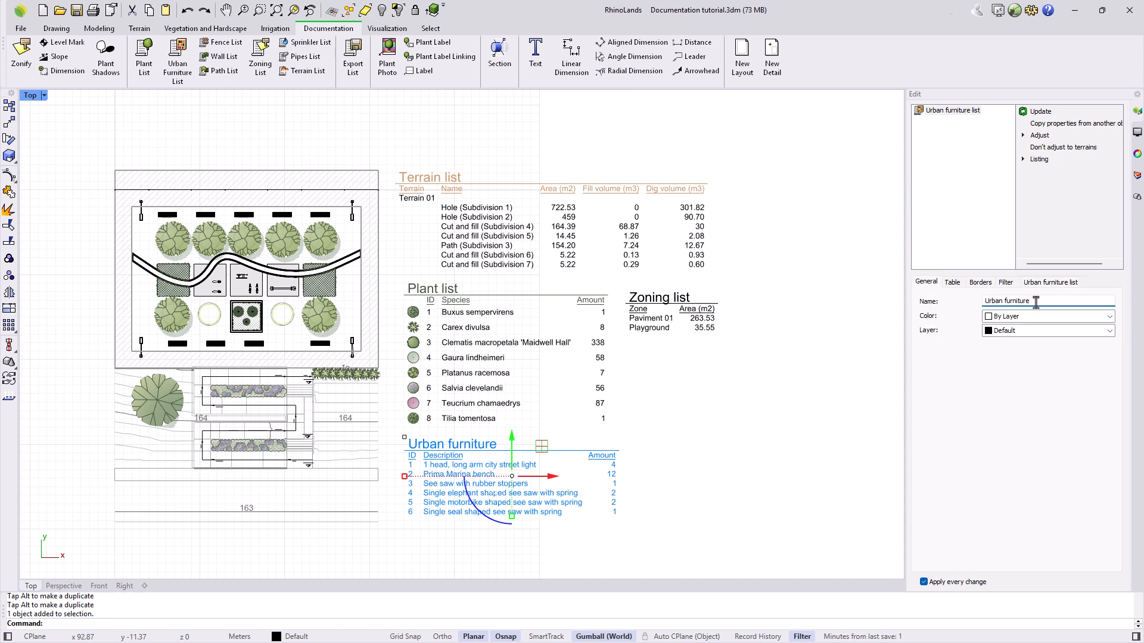
Try switching the urban furniture list's title and header rows off and on again
click(953, 283)
click(965, 310)
click(965, 310)
click(1017, 310)
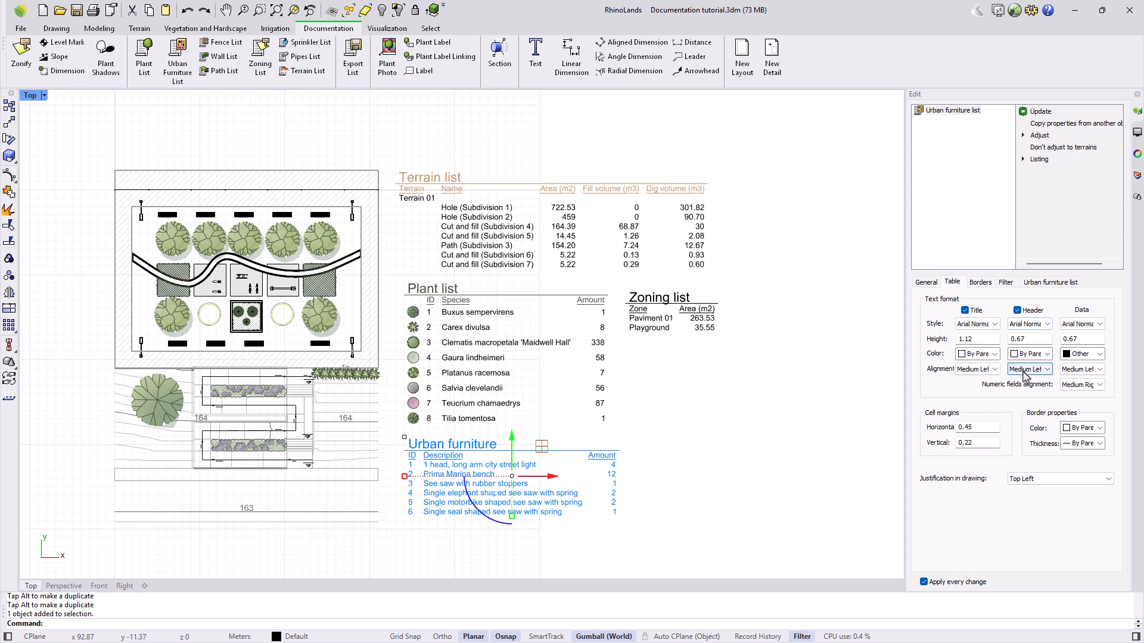
Set the urban furniture list's horizontal borders to the second line pattern and enable its vertical and exterior borders
click(977, 284)
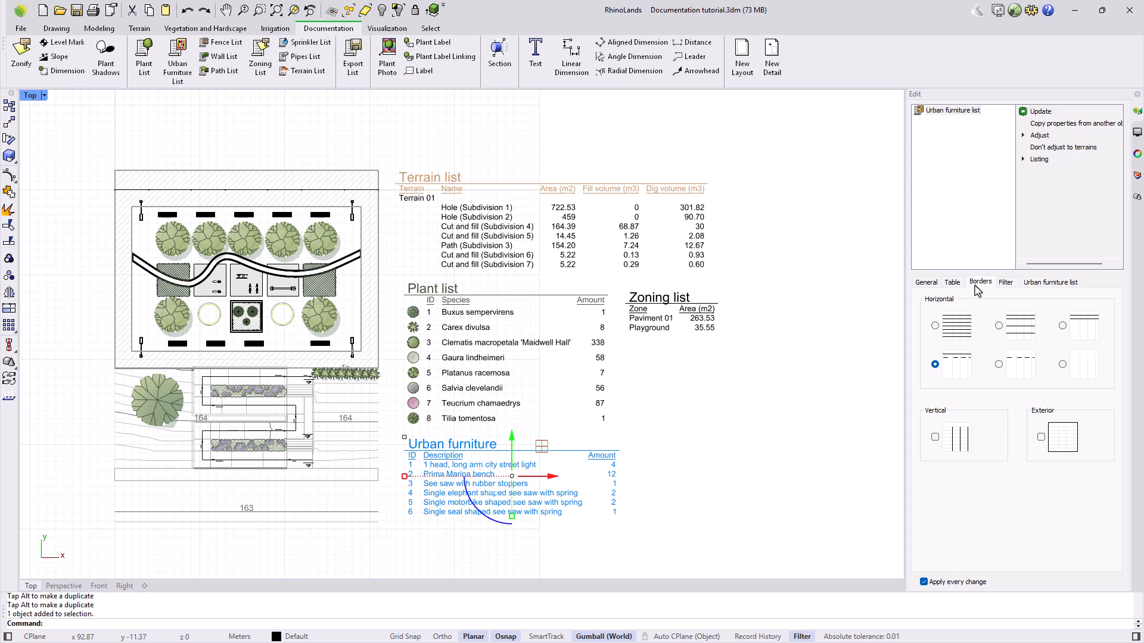
click(938, 327)
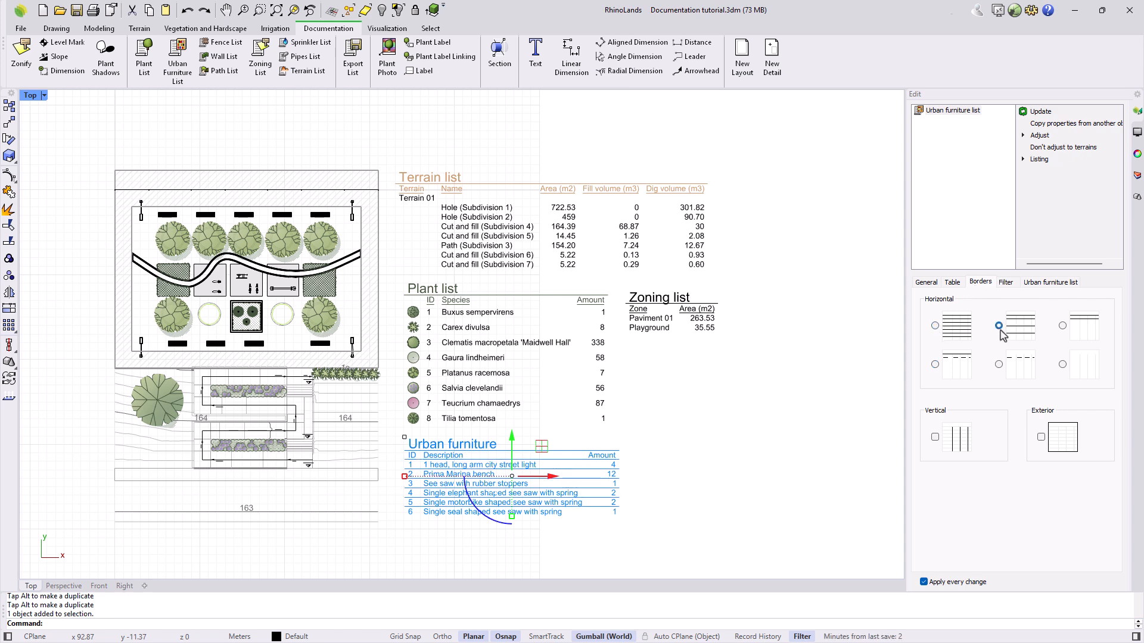
click(934, 438)
click(1042, 438)
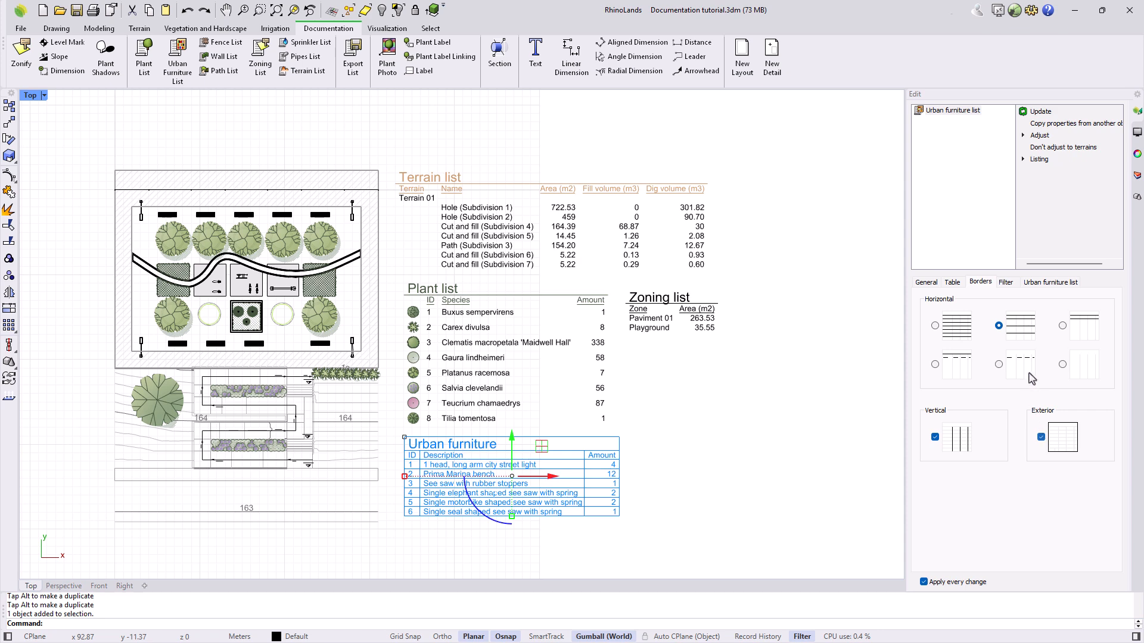
Try the layer filter on the urban furniture list, view the available layers and disable the filter again
click(1005, 283)
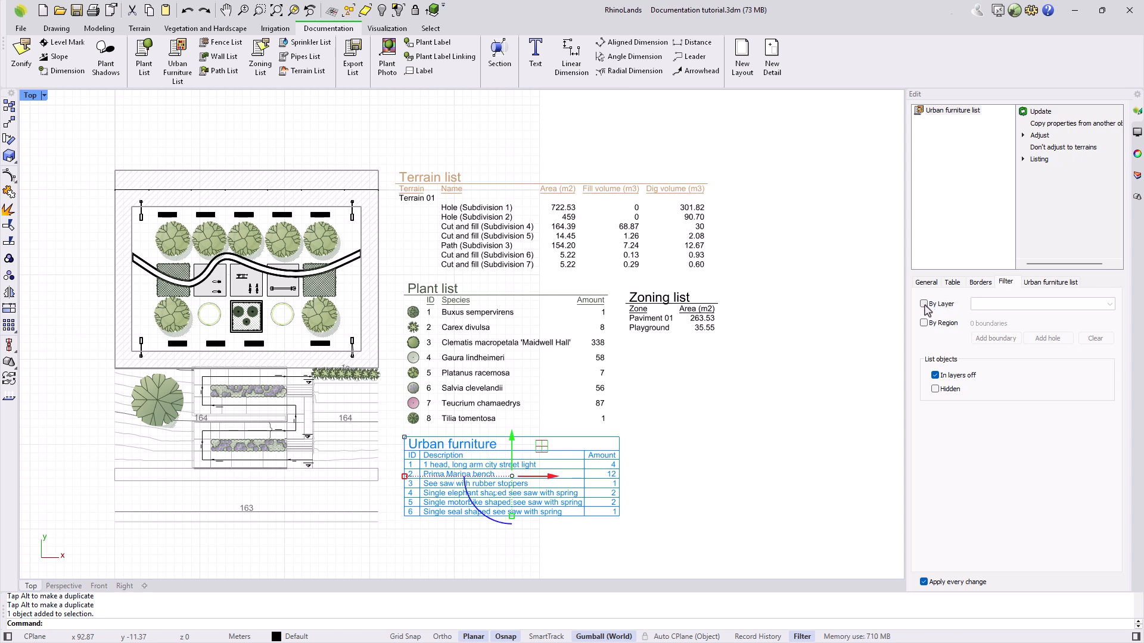
click(998, 306)
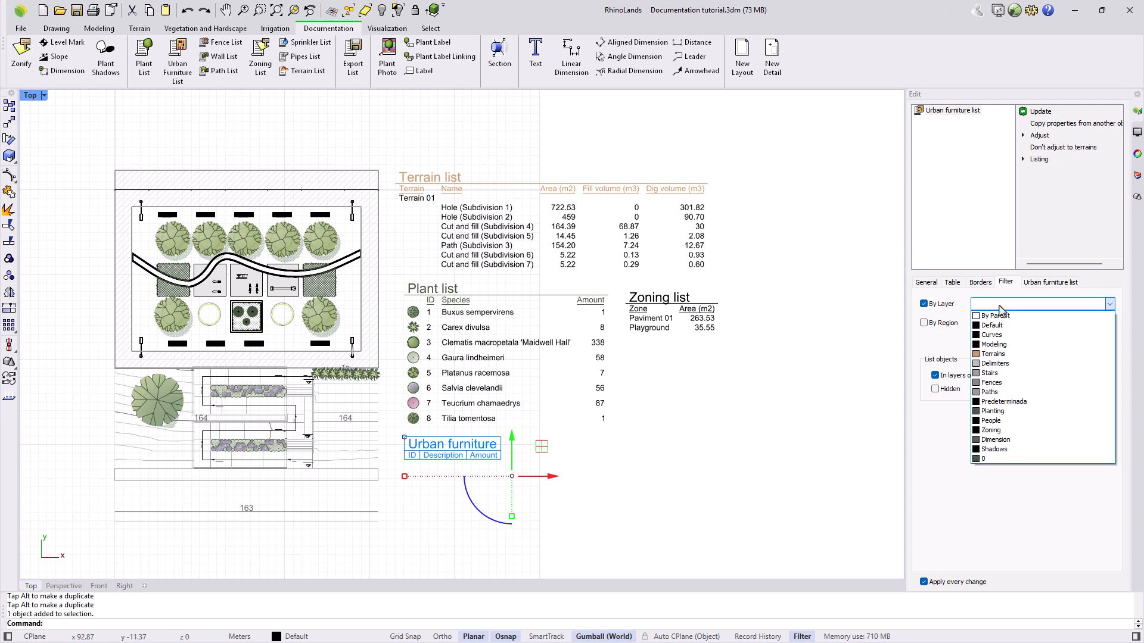
click(1005, 306)
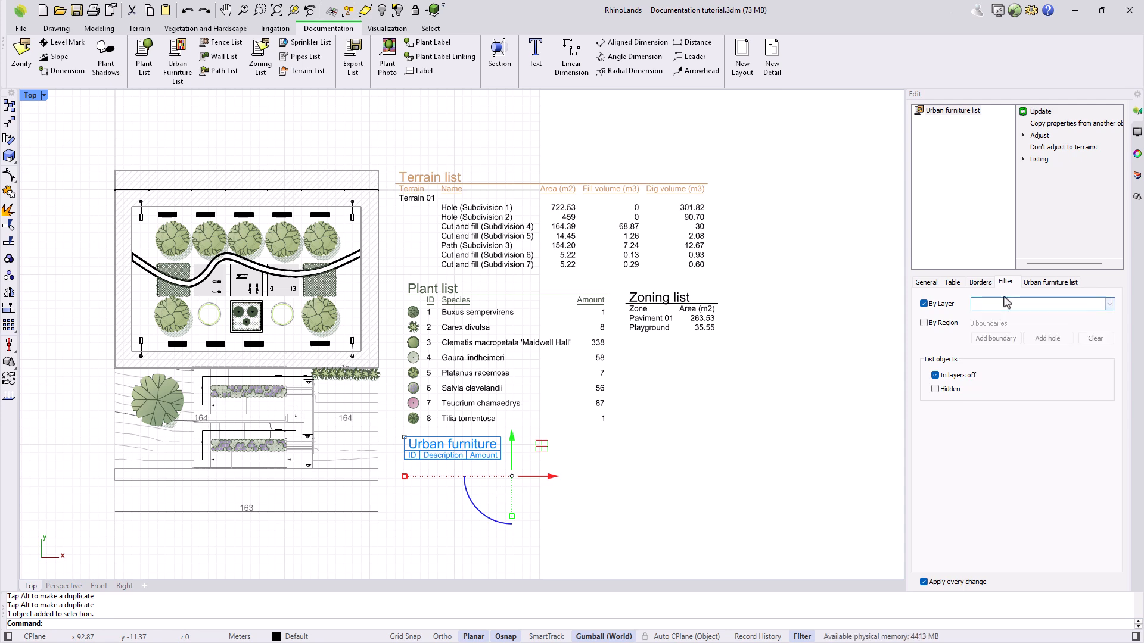
click(924, 304)
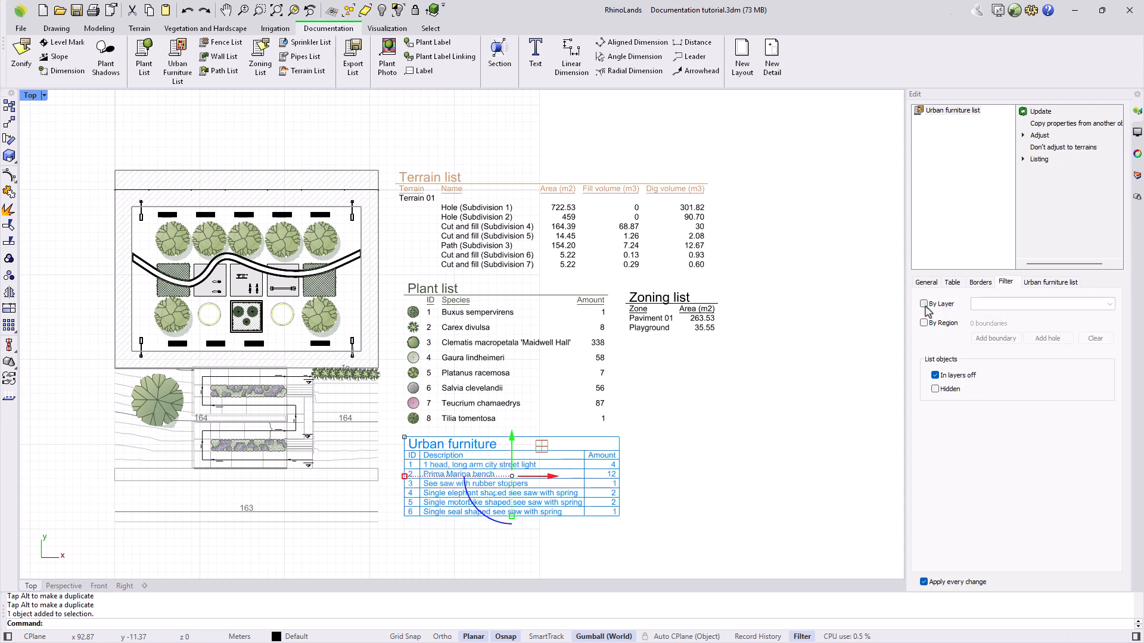
Filter the urban furniture list by region, using a rectangle drawn around the left half of the plan as its boundary
click(924, 323)
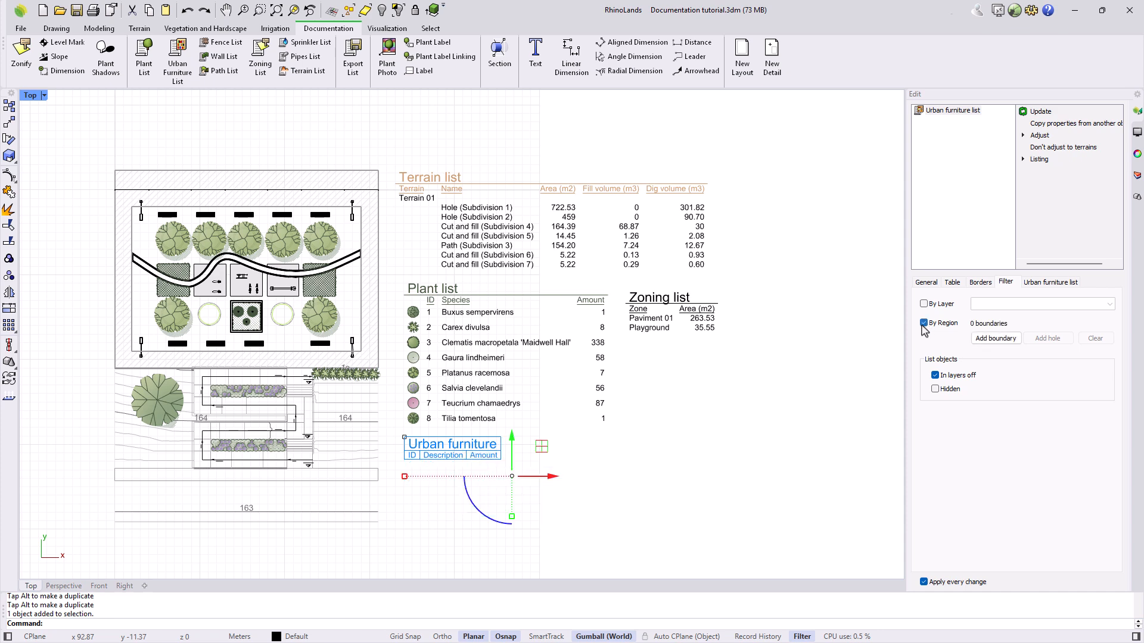
click(56, 28)
click(131, 50)
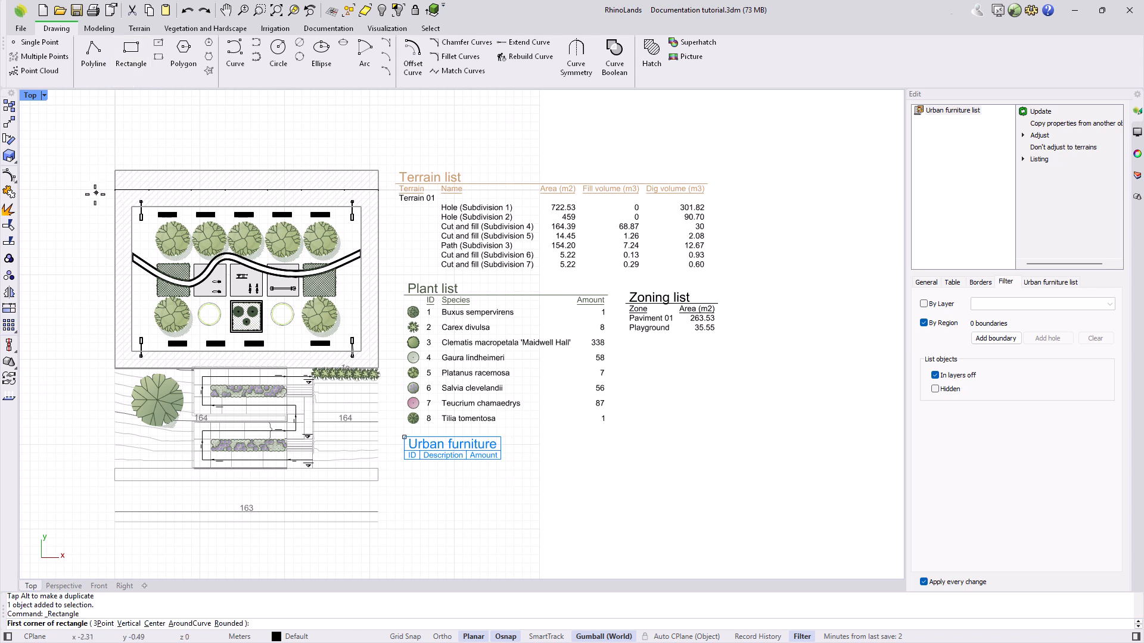
click(93, 174)
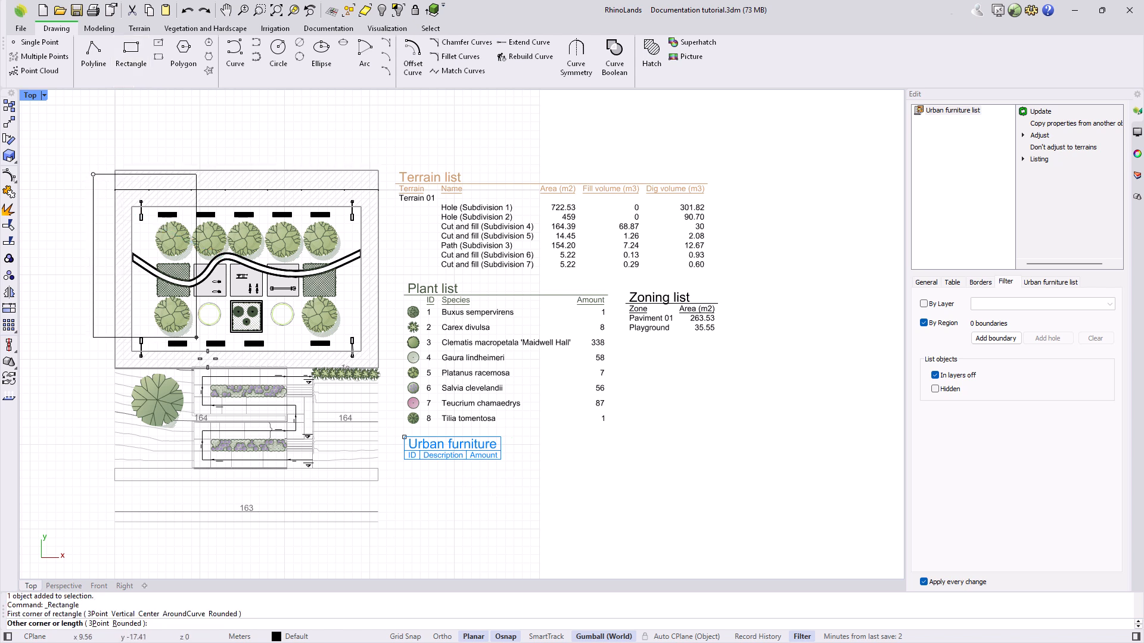
click(249, 405)
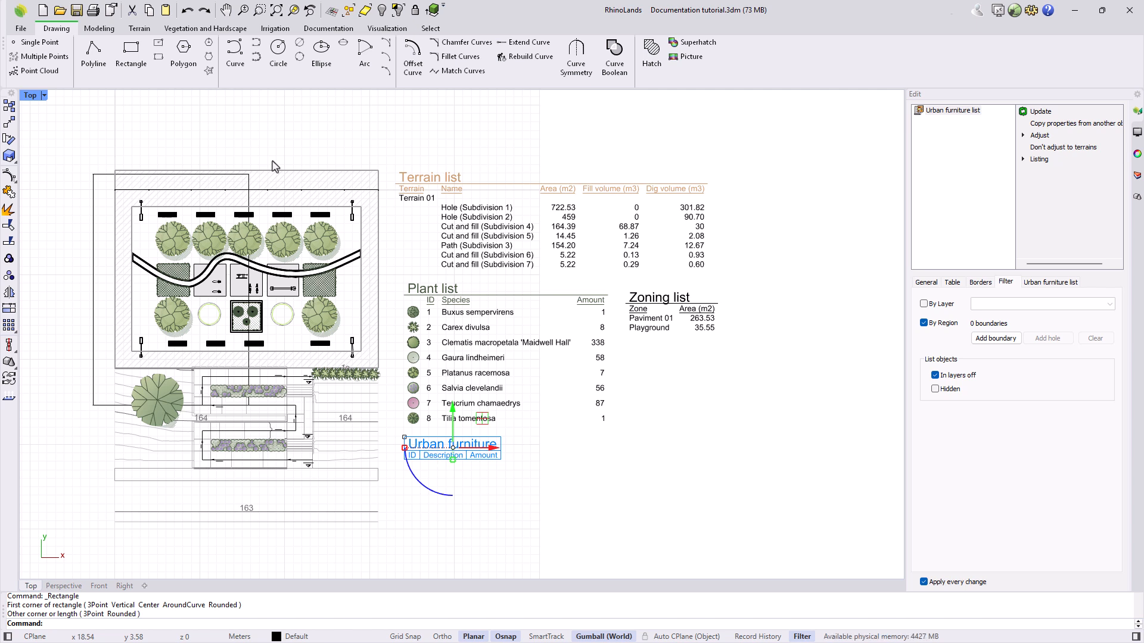
click(992, 340)
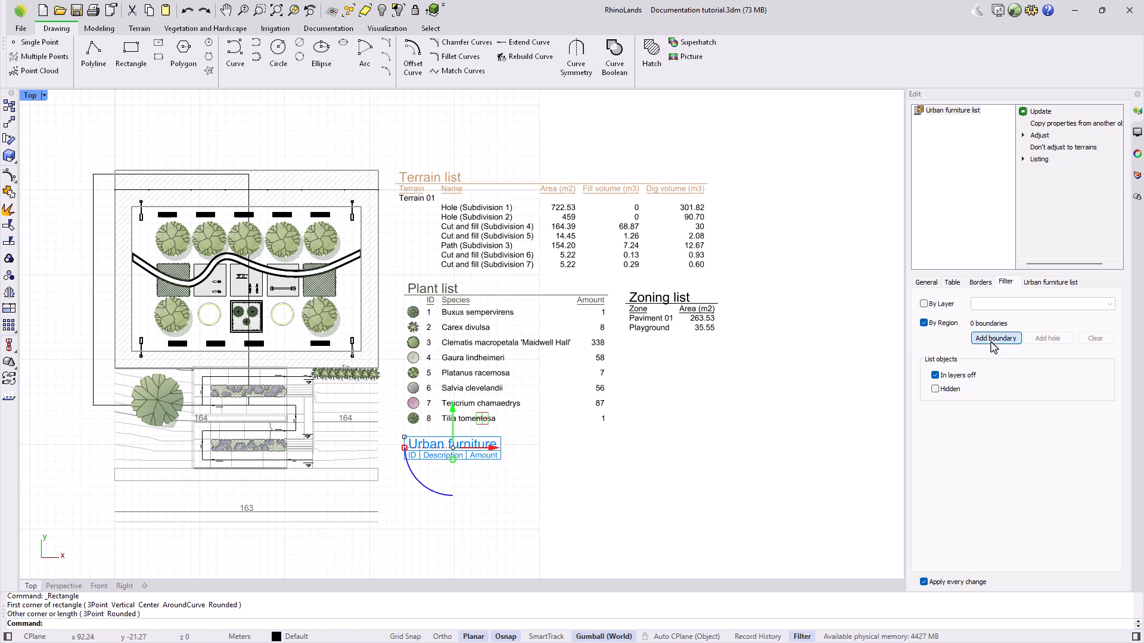
click(92, 184)
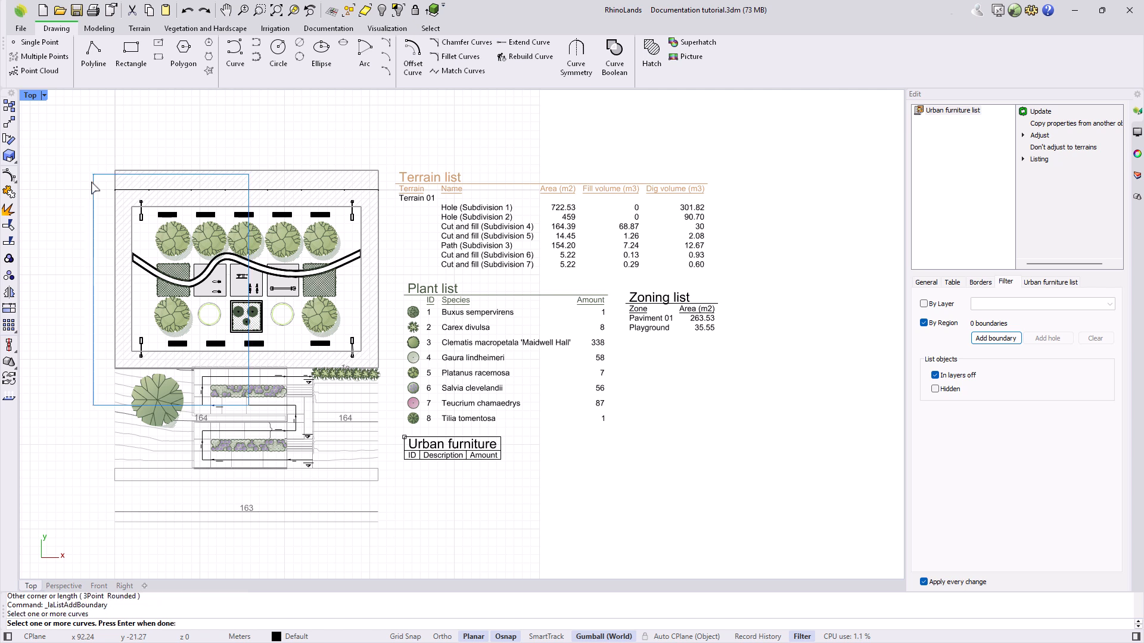
key(Return)
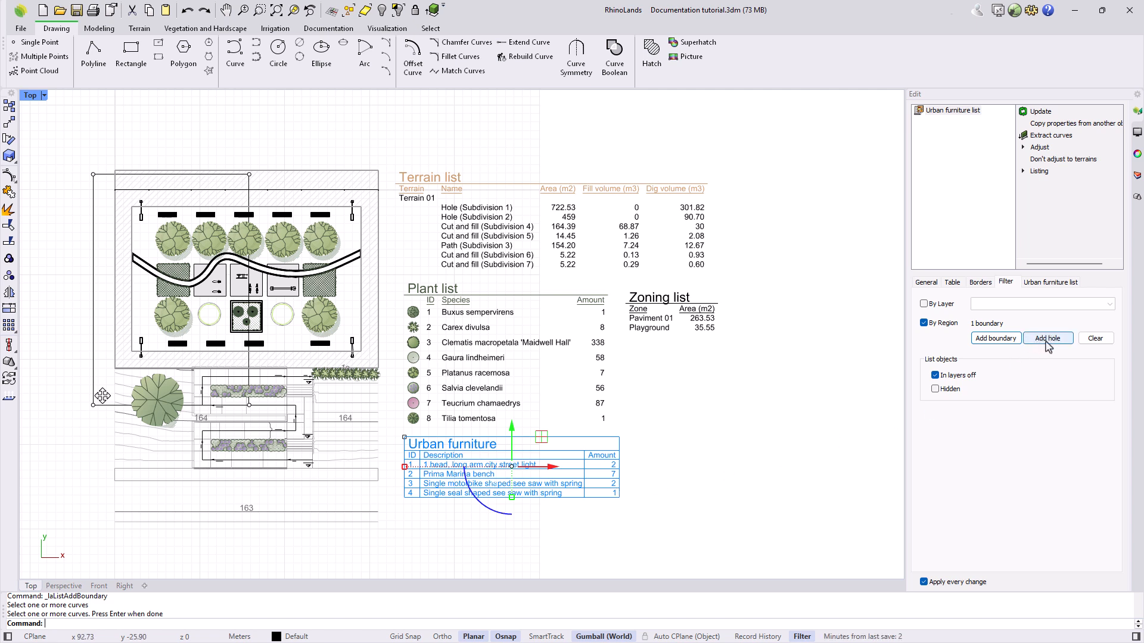
Clear the urban furniture list's region filter and delete the boundary rectangle
click(1095, 337)
click(94, 205)
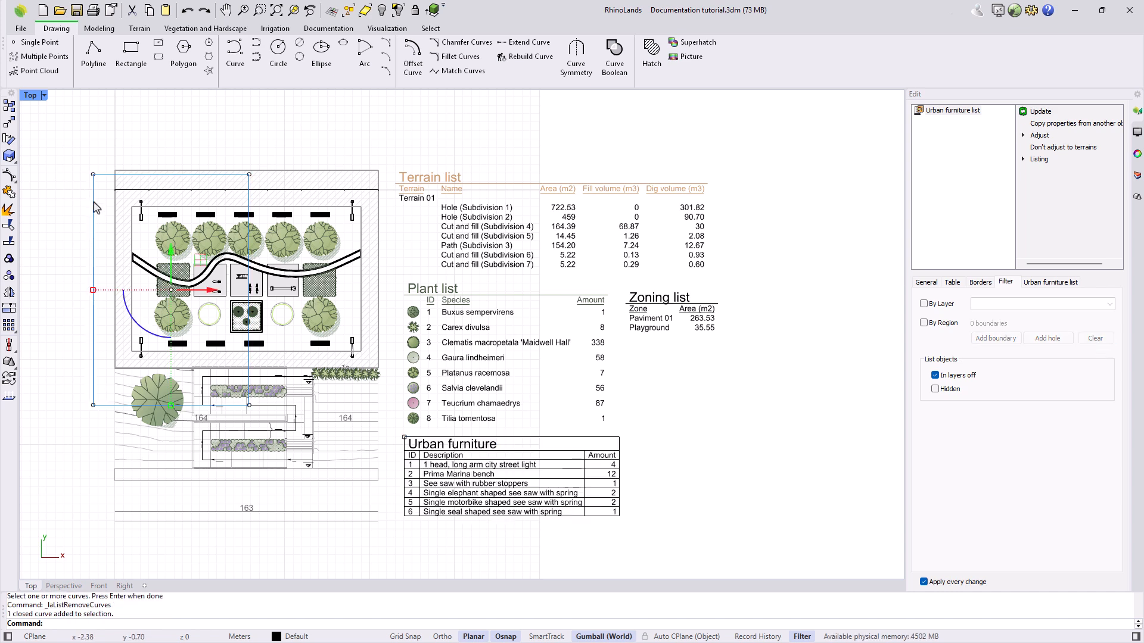
key(Delete)
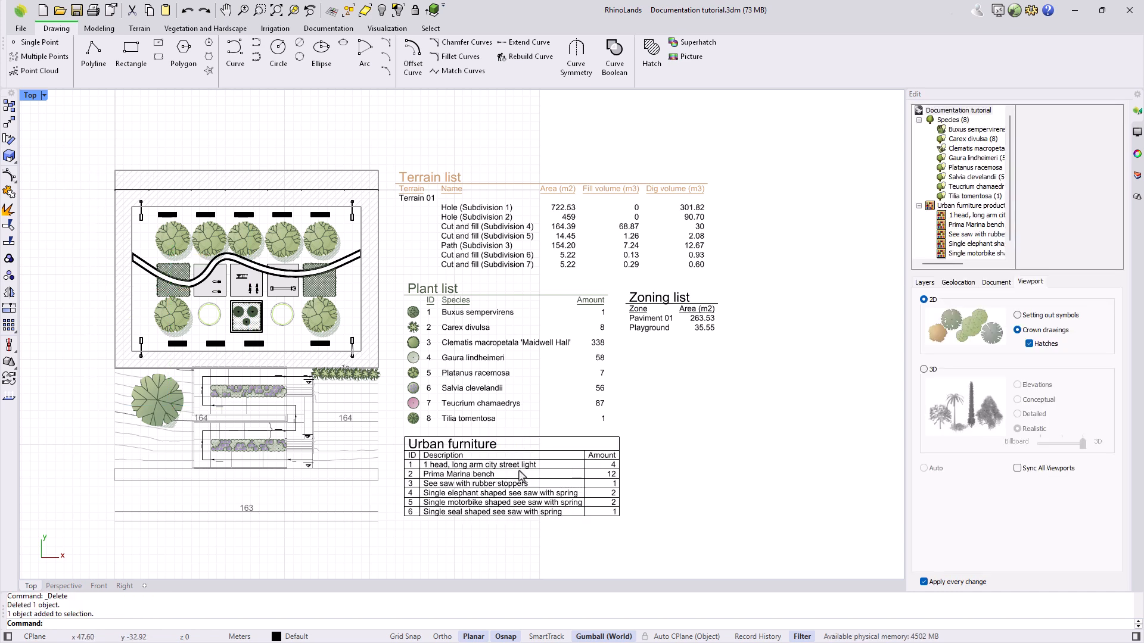
Show block icons in the urban furniture list and set the icon scale to 2
click(523, 476)
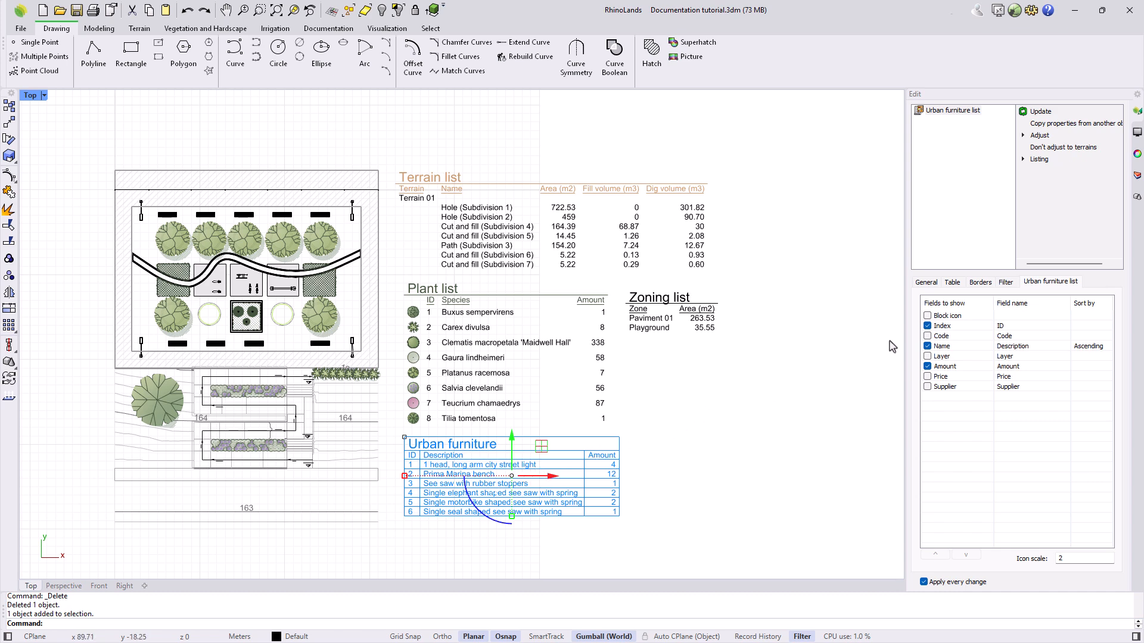
click(1007, 283)
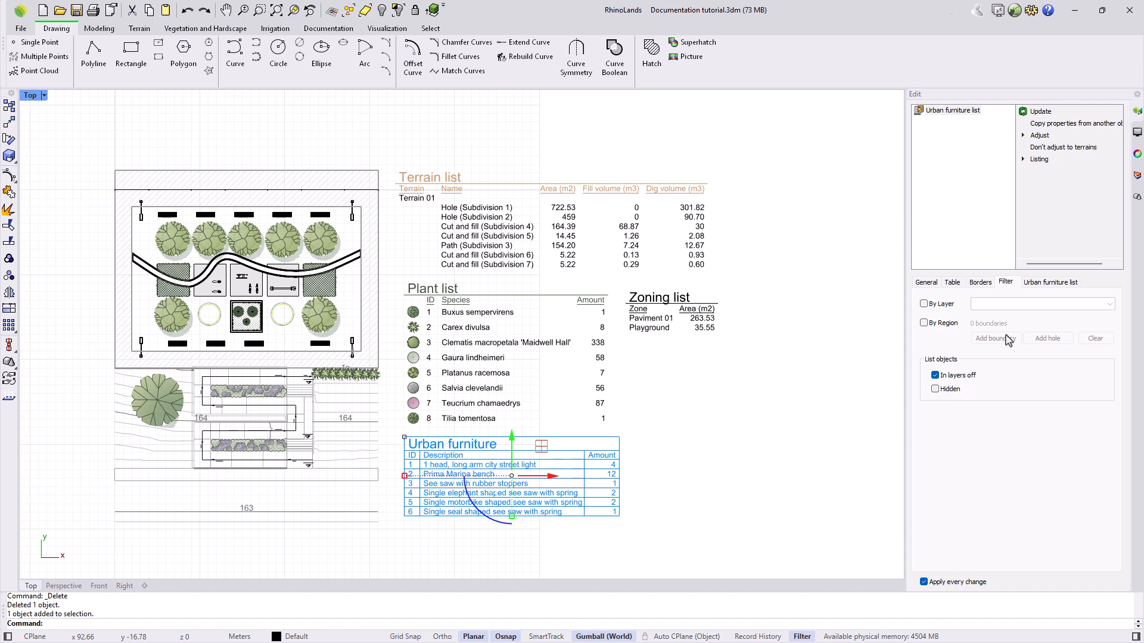
click(1035, 284)
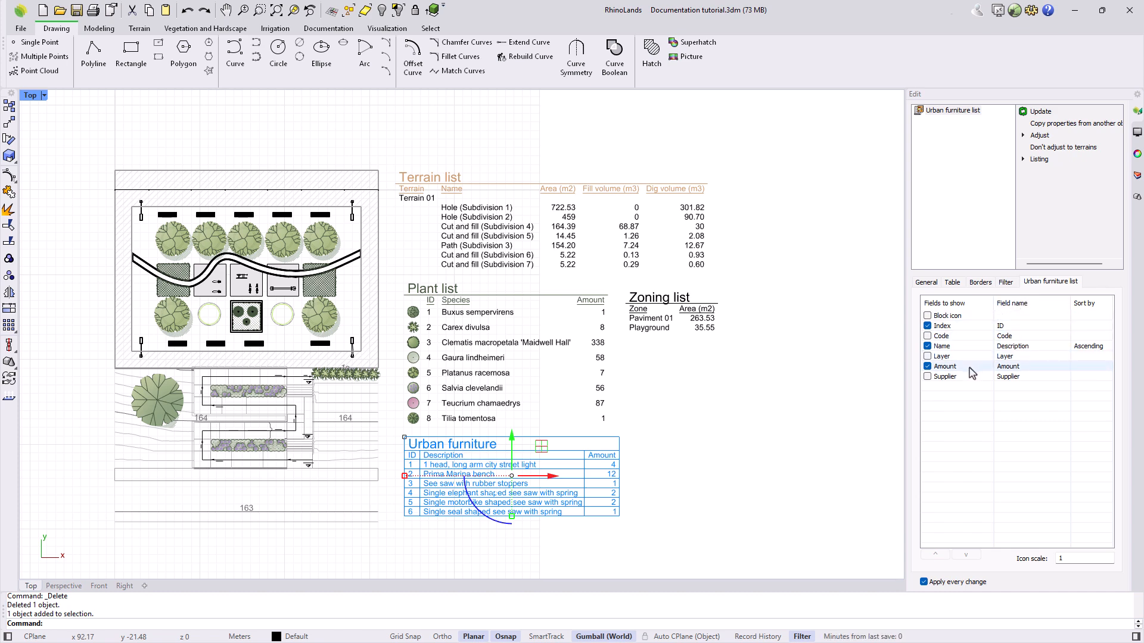
click(928, 317)
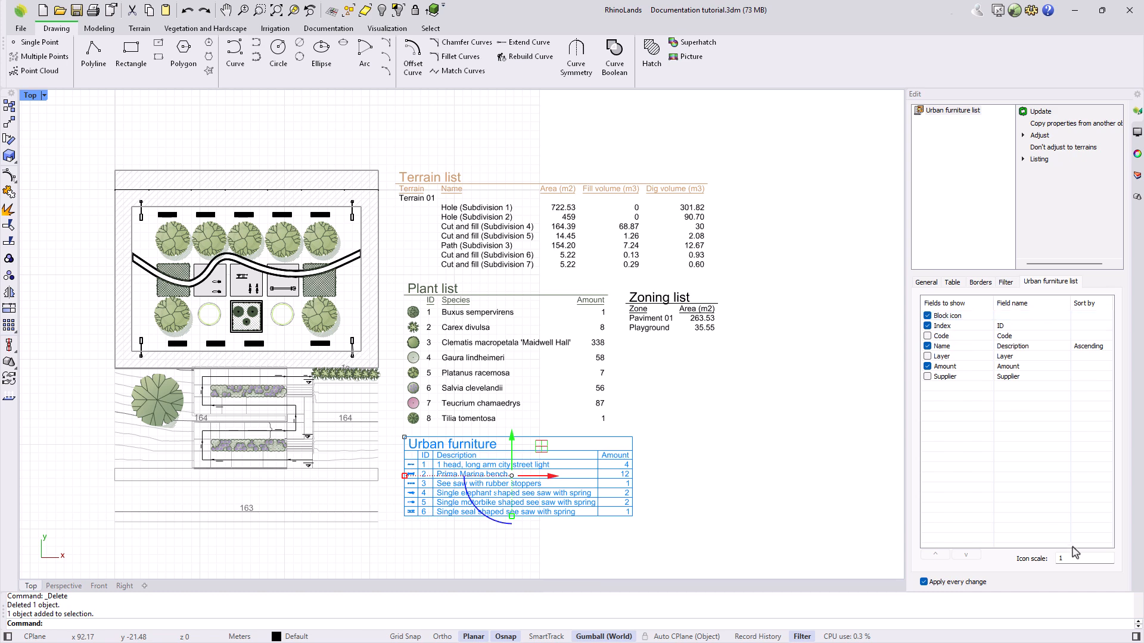
drag(1075, 562, 1048, 559)
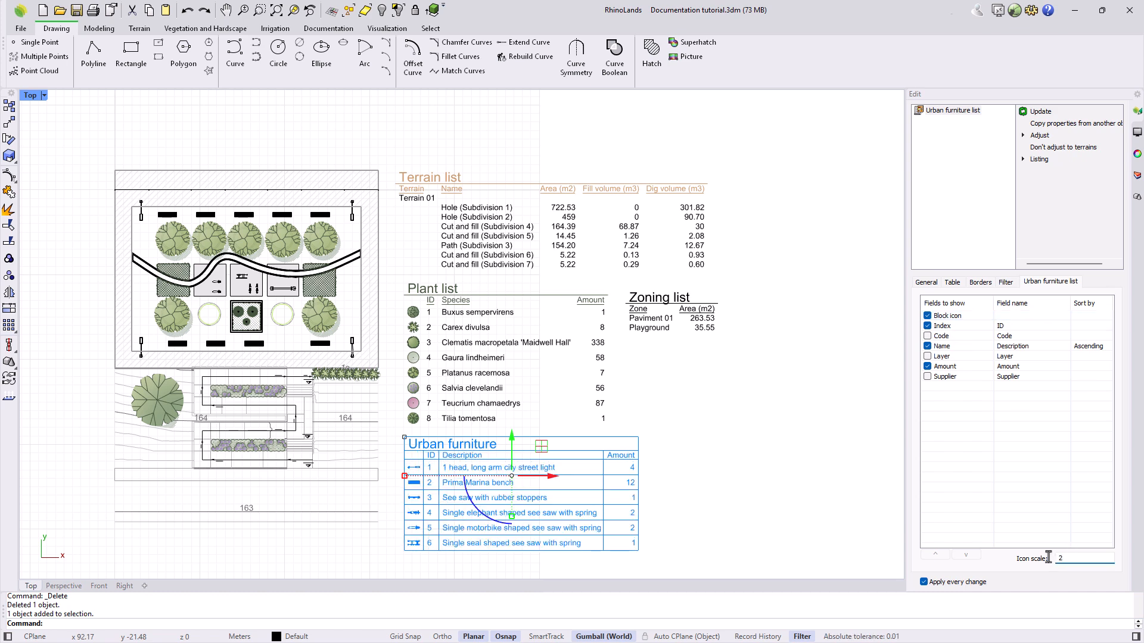
Hide the Index field and show the Supplier field in the urban furniture list
click(927, 326)
click(927, 377)
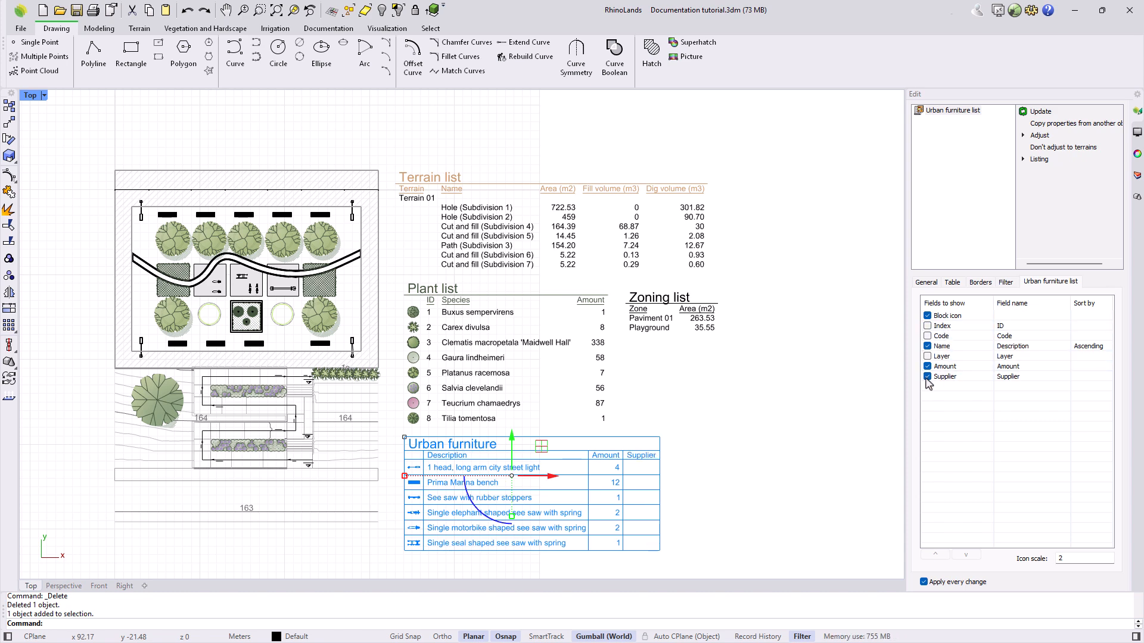
click(850, 459)
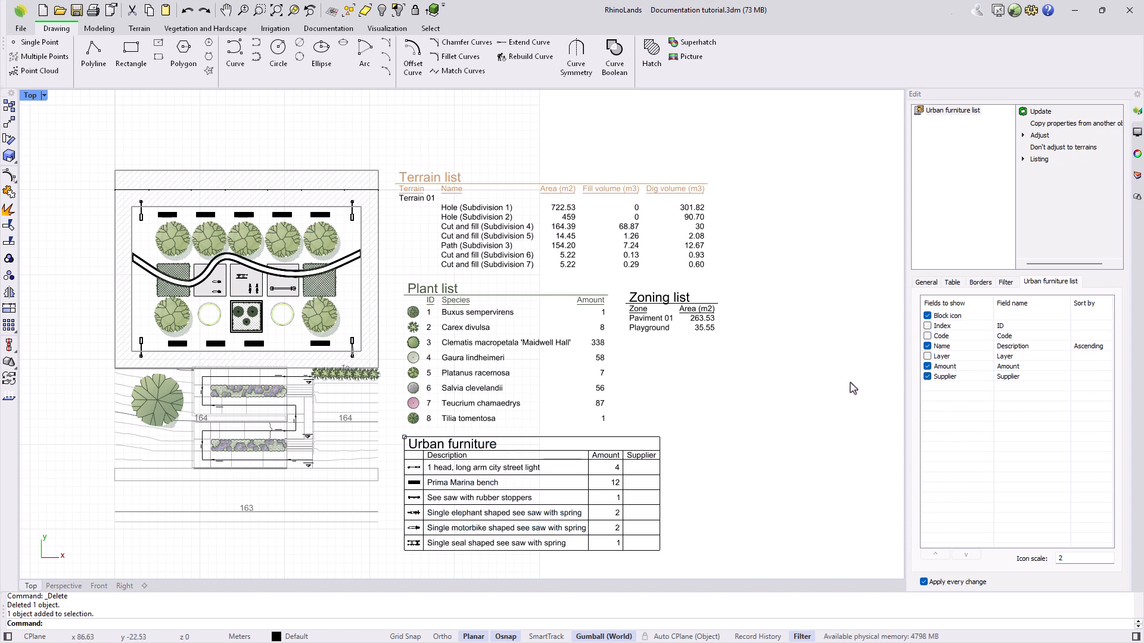
Add a new parameter named Price to the document's parameter list
click(1032, 10)
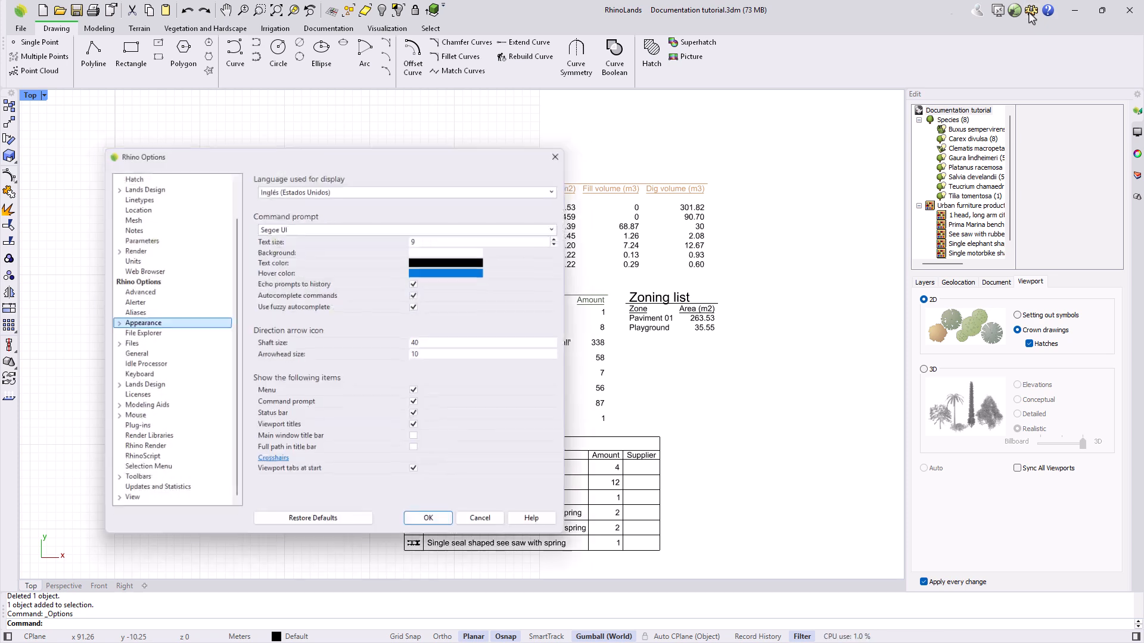
scroll(145, 271, up, 1)
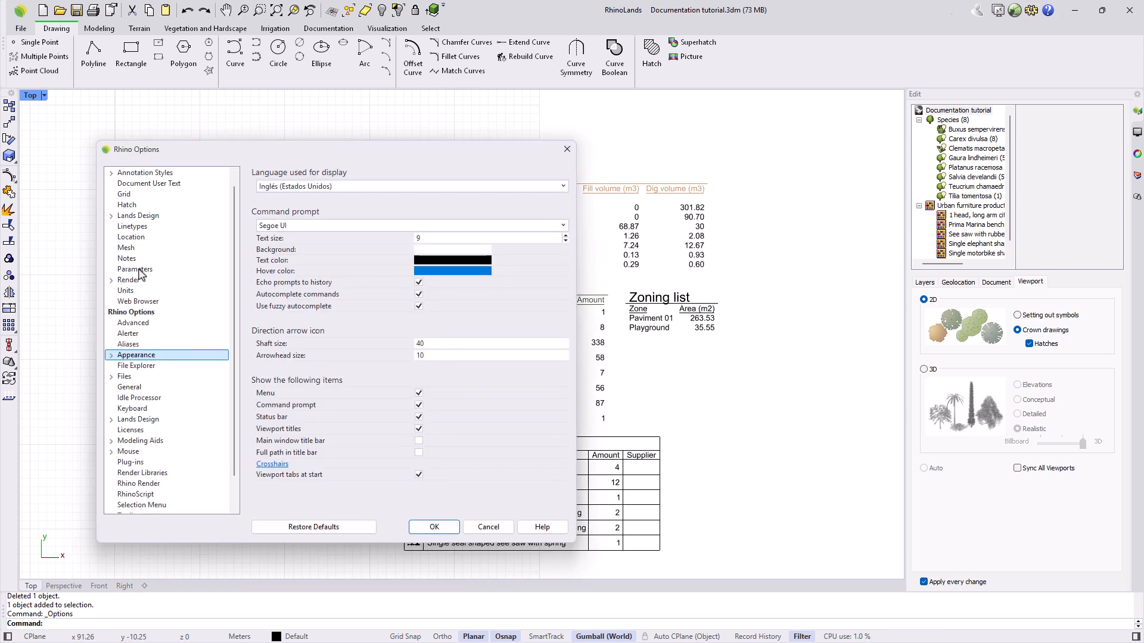
click(136, 269)
scroll(140, 274, up, 1)
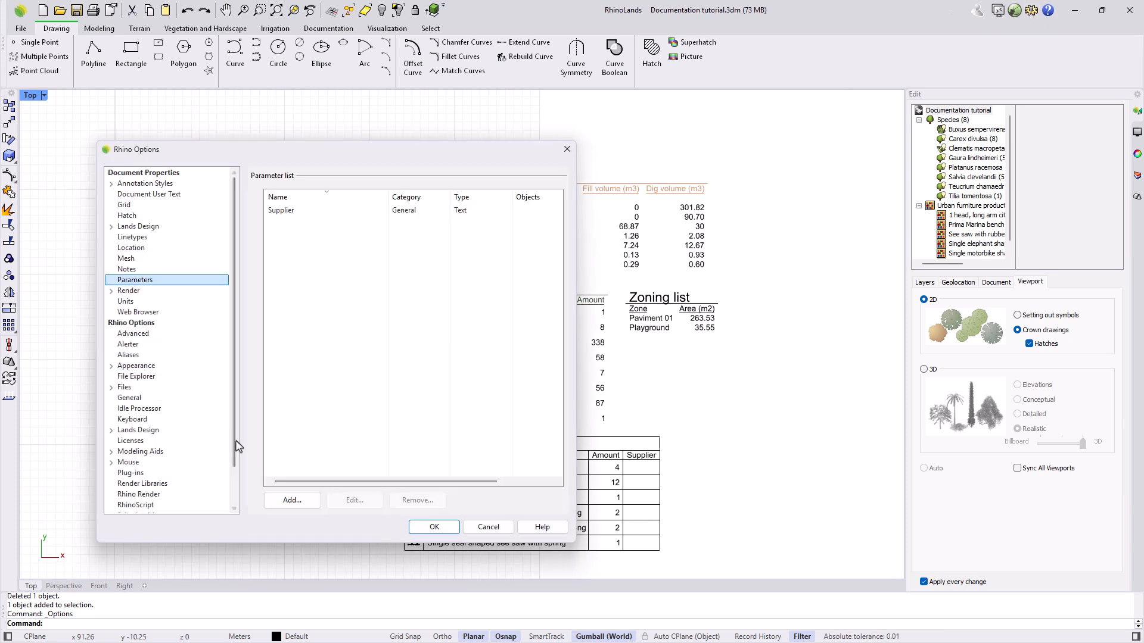
click(293, 500)
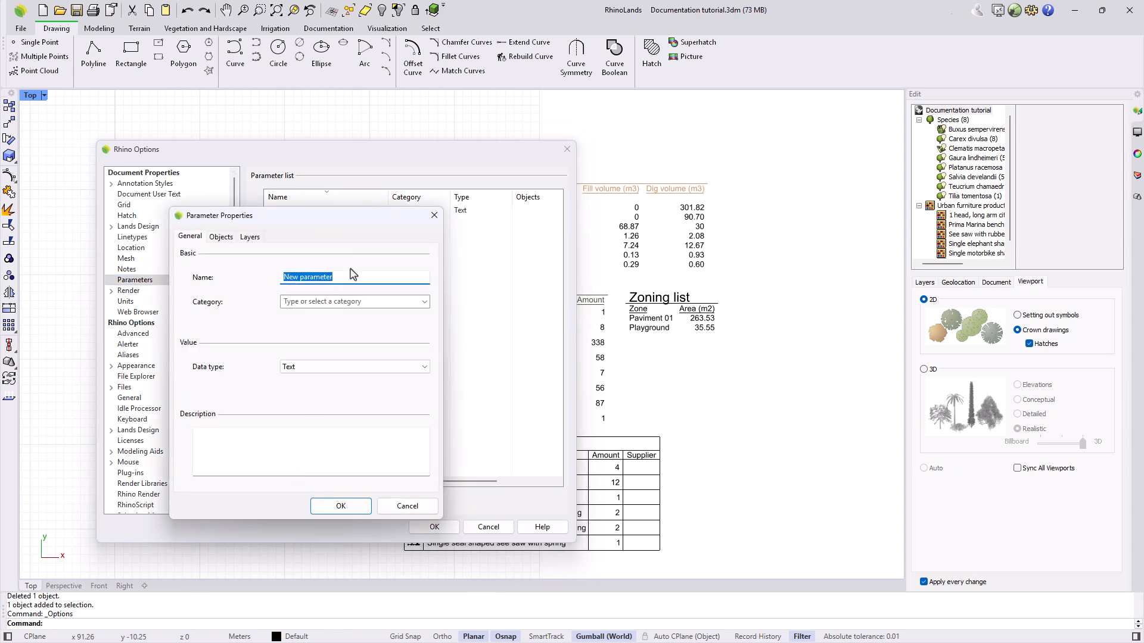
text(Price)
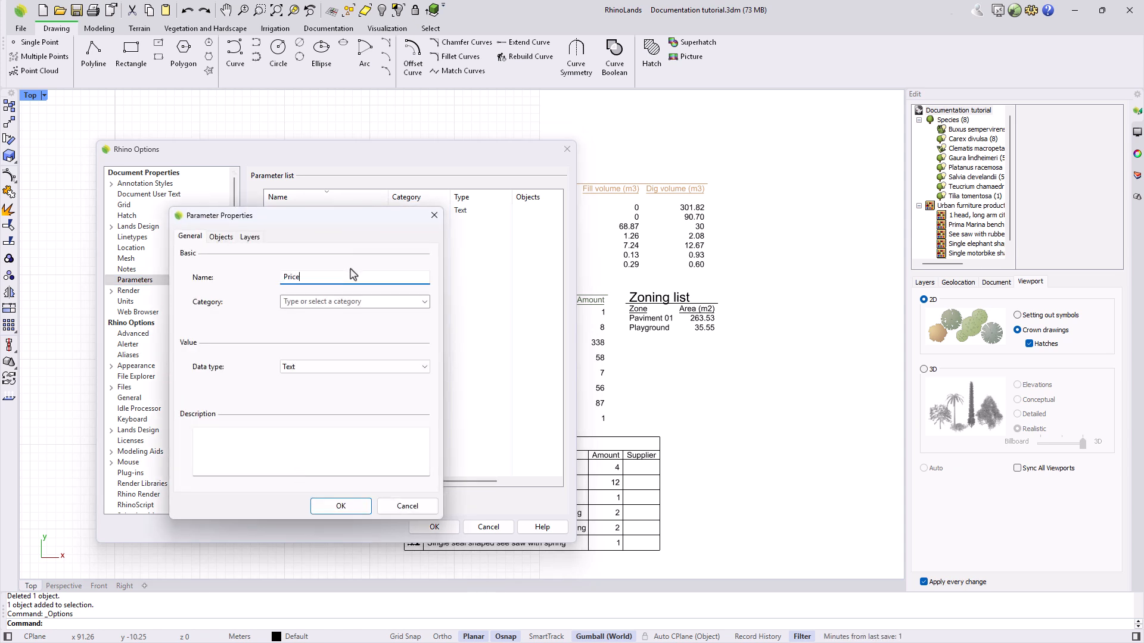
Assign the Price parameter to the General category with the Number data type and save the document options
click(331, 302)
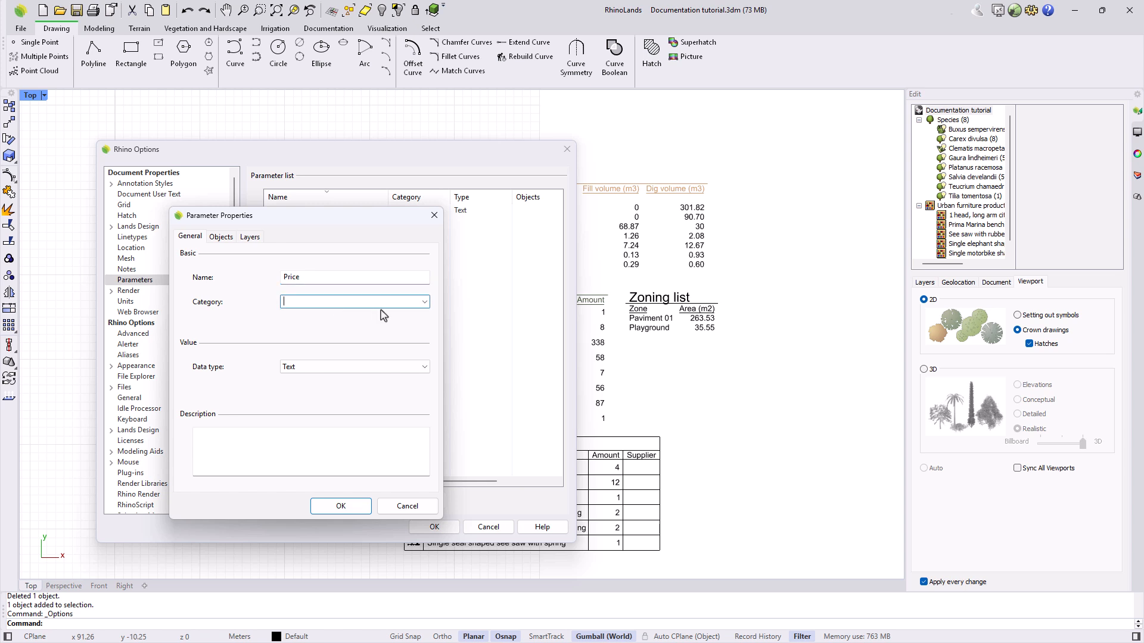
click(423, 302)
click(375, 321)
click(425, 369)
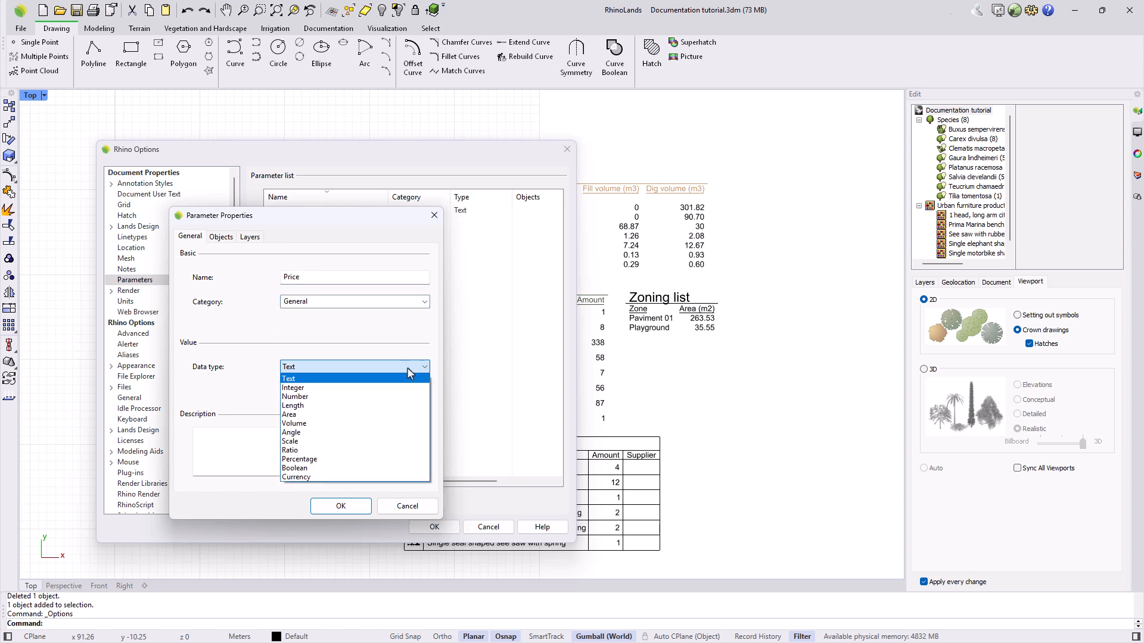
click(298, 397)
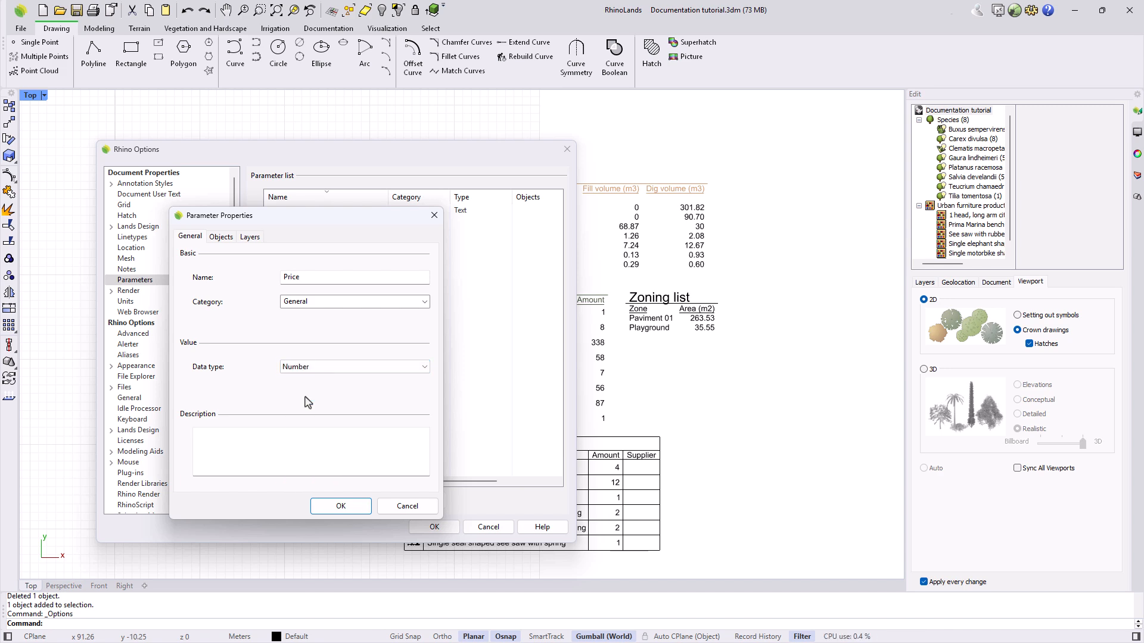
click(341, 506)
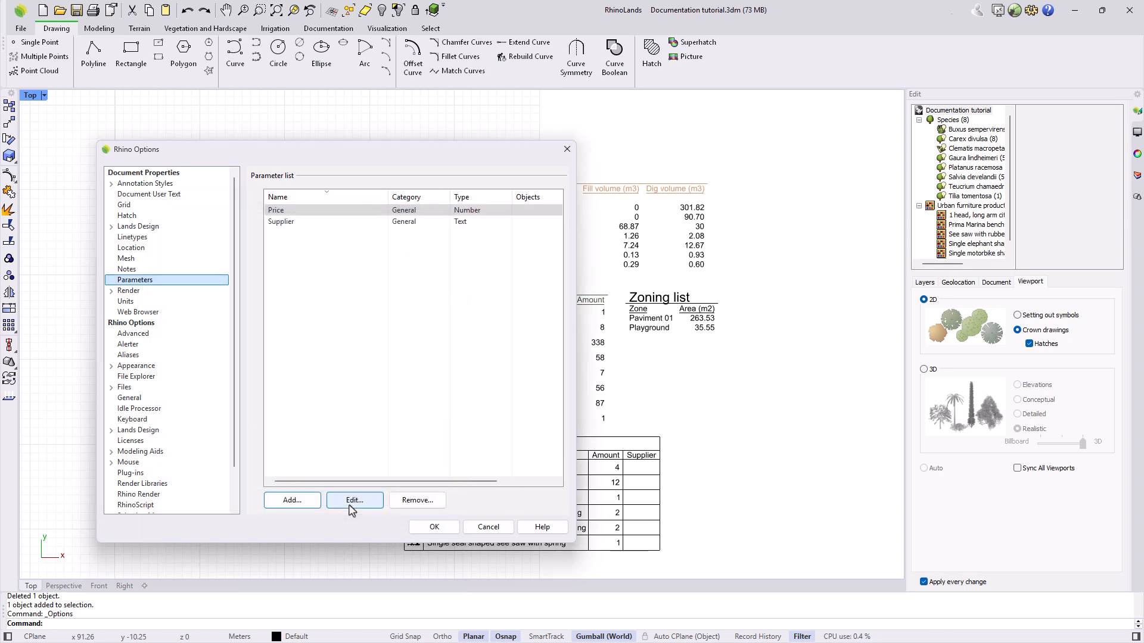
click(411, 528)
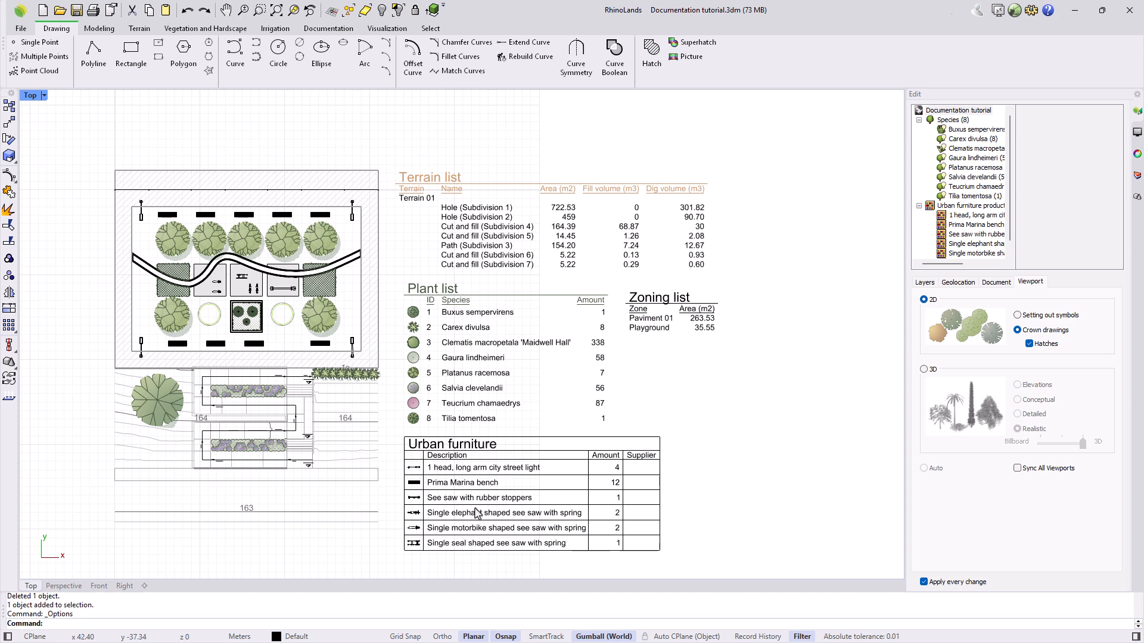
Try showing the Price field in the urban furniture list and hide it again
click(476, 513)
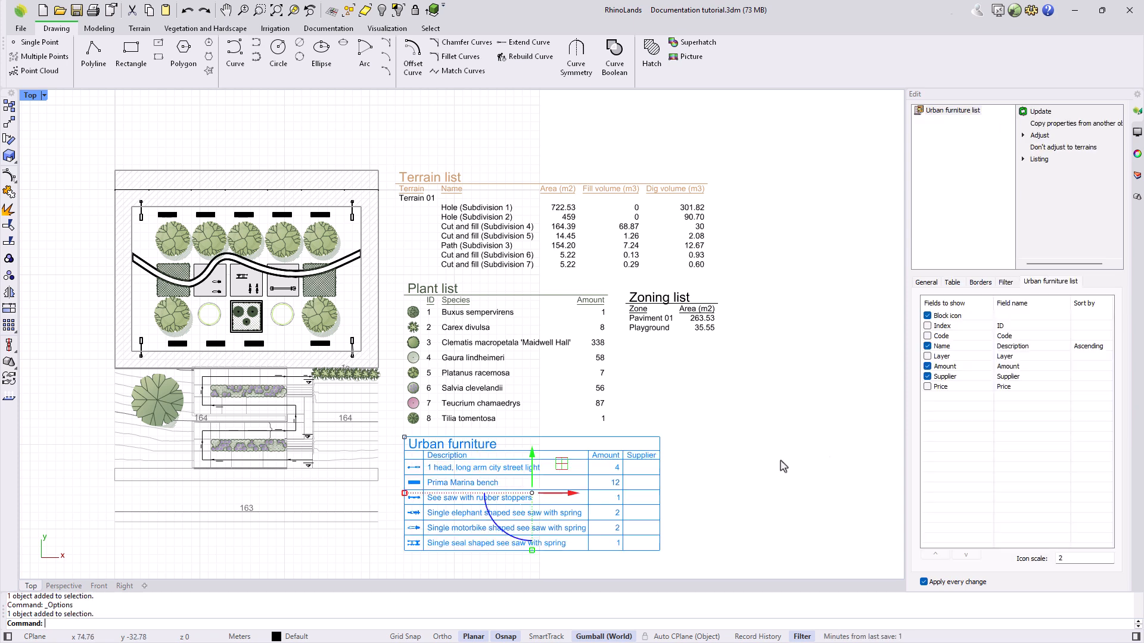
click(927, 387)
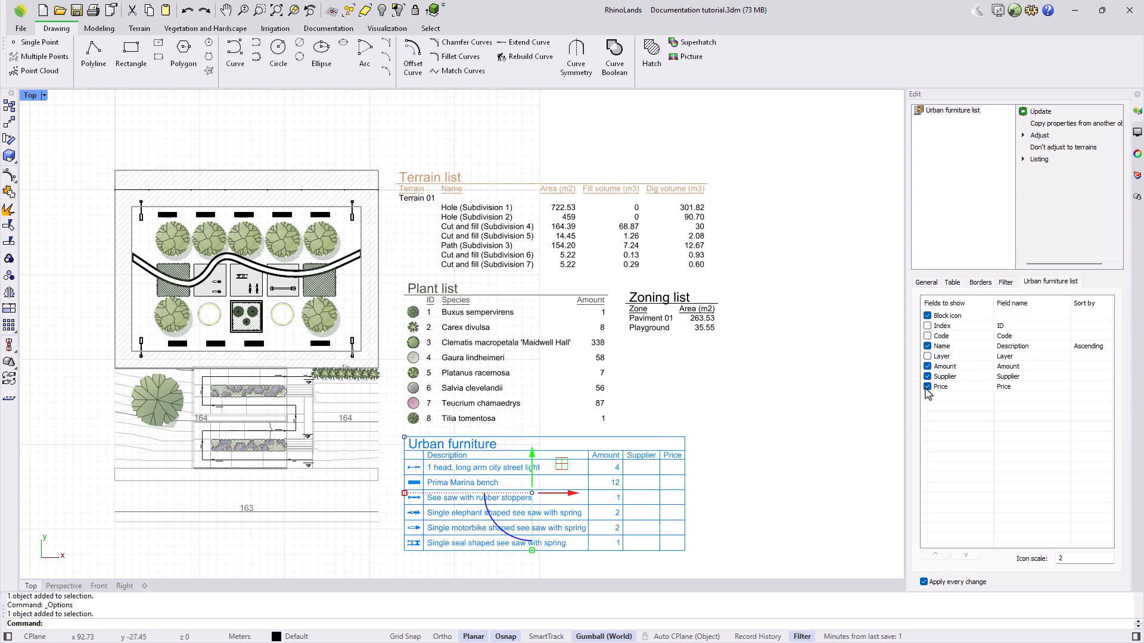
click(926, 388)
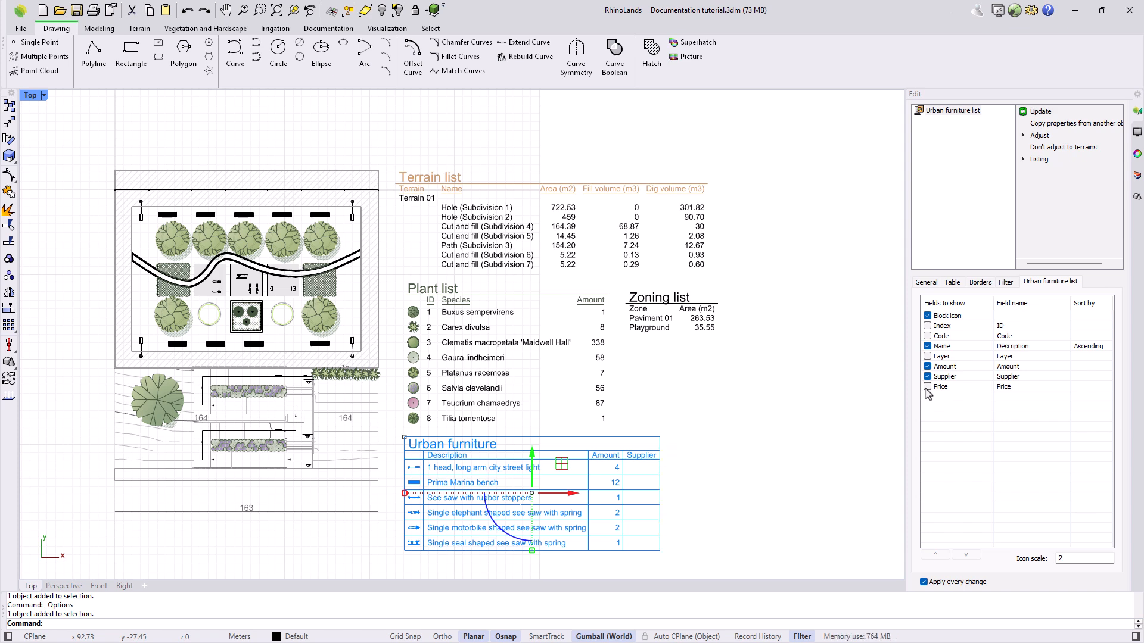
click(780, 395)
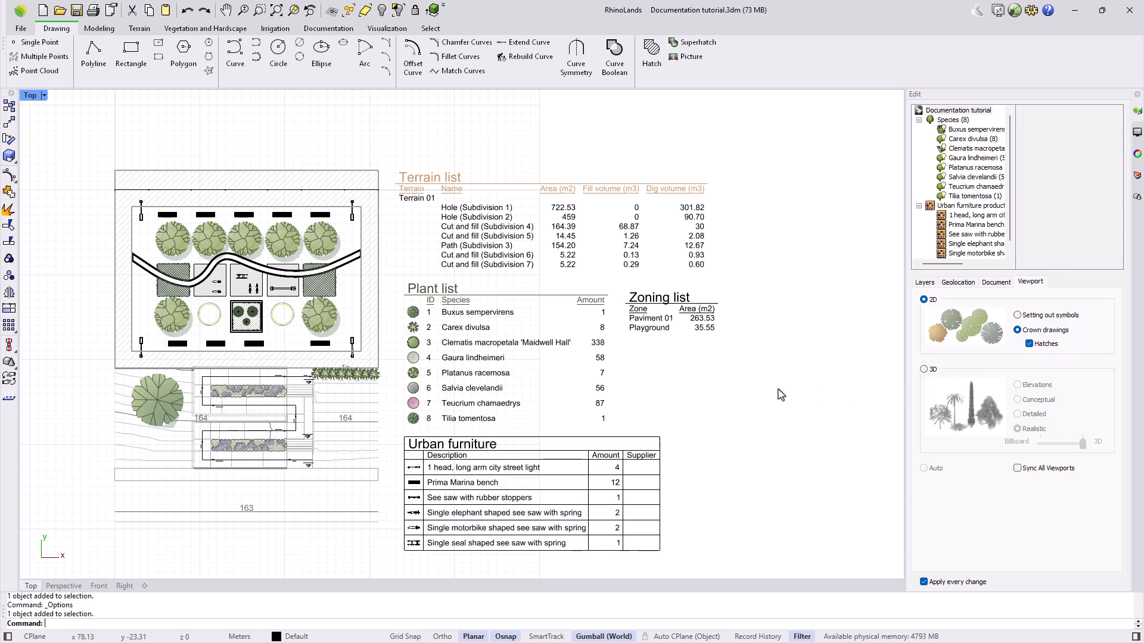
Set the Supplier parameter of the "1 head, long arm city street light" product to "Brand name"
click(963, 217)
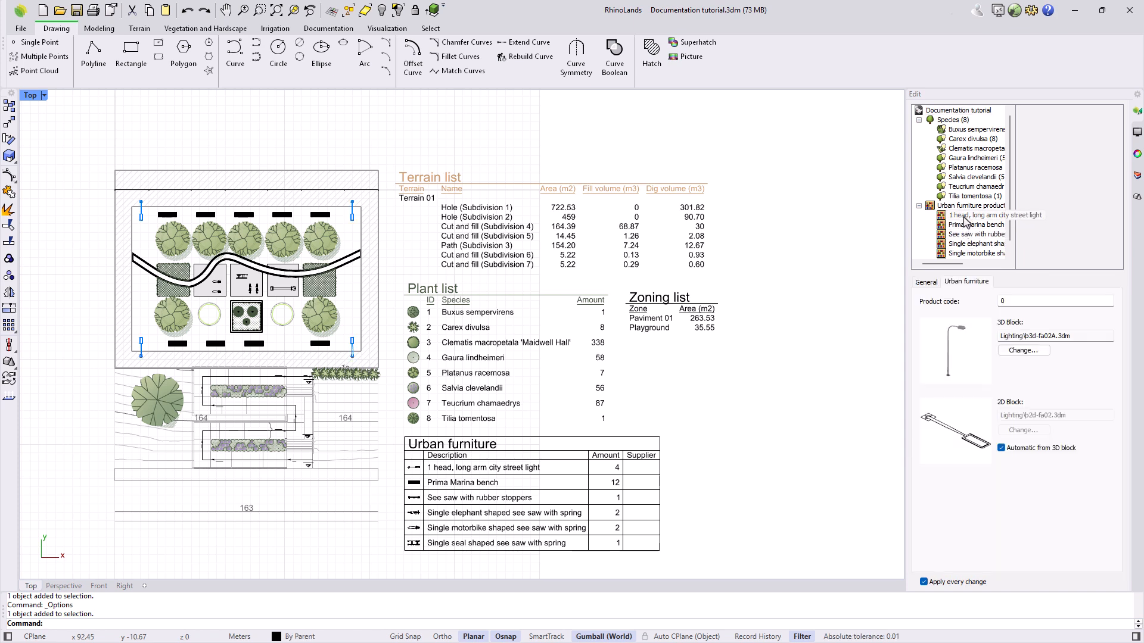
click(1137, 154)
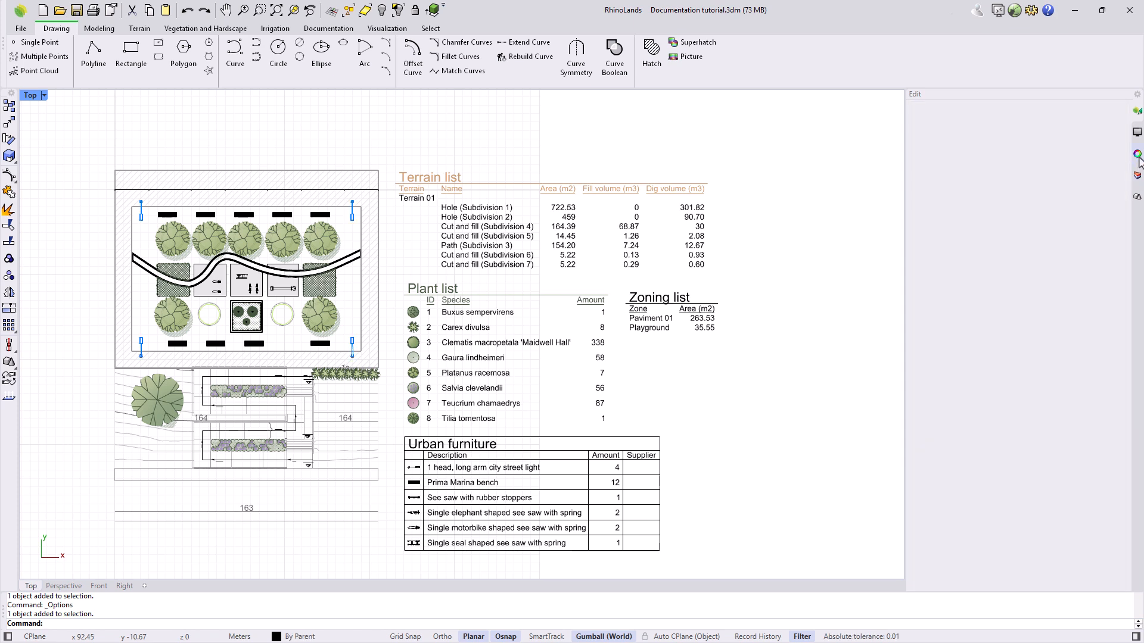
click(955, 111)
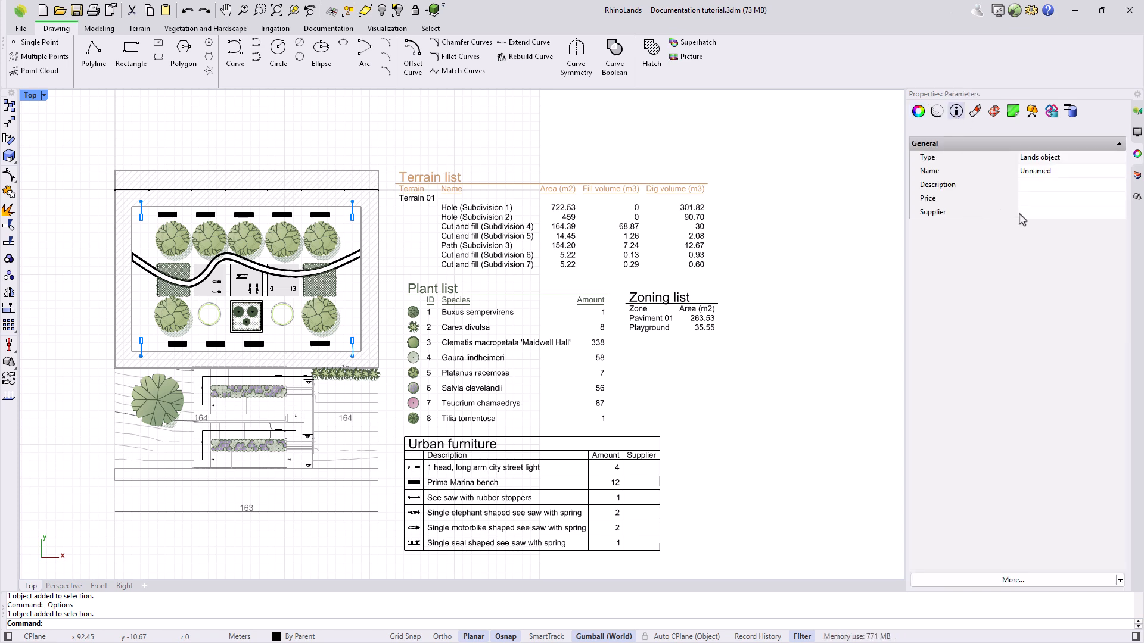
click(1048, 213)
text(Brand name)
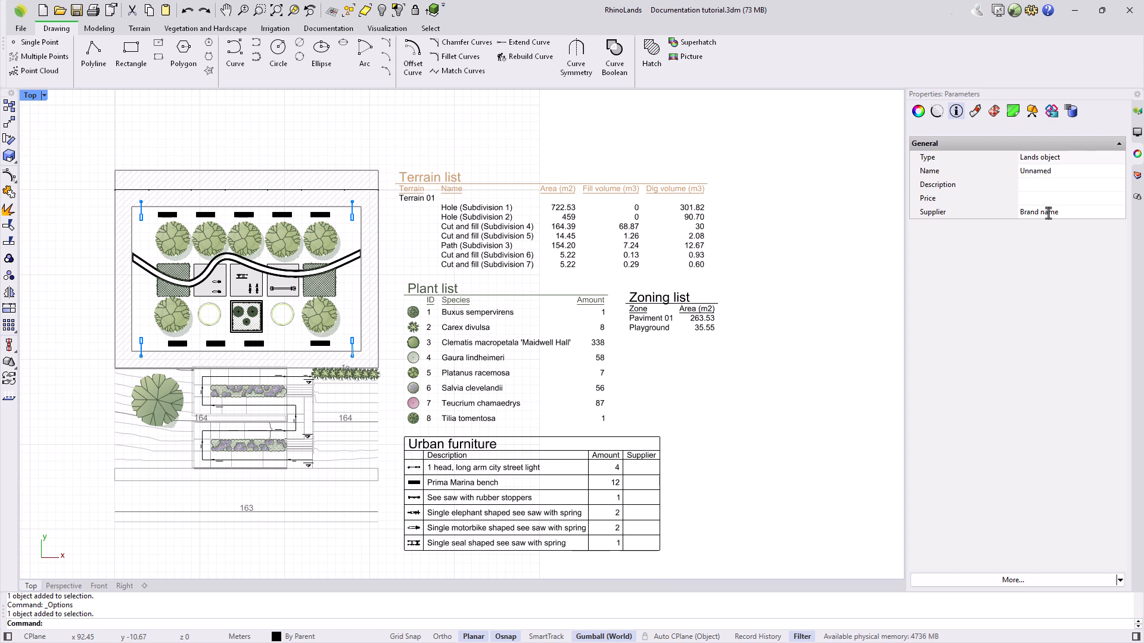
click(875, 245)
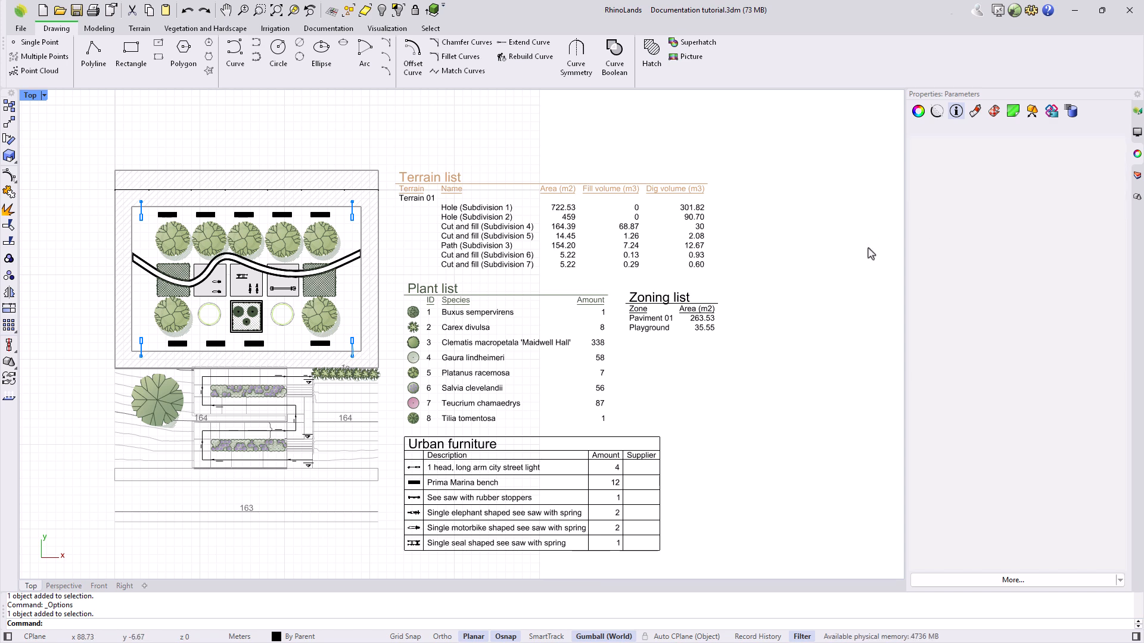
Update the urban furniture list to bring in the street light's supplier
click(499, 498)
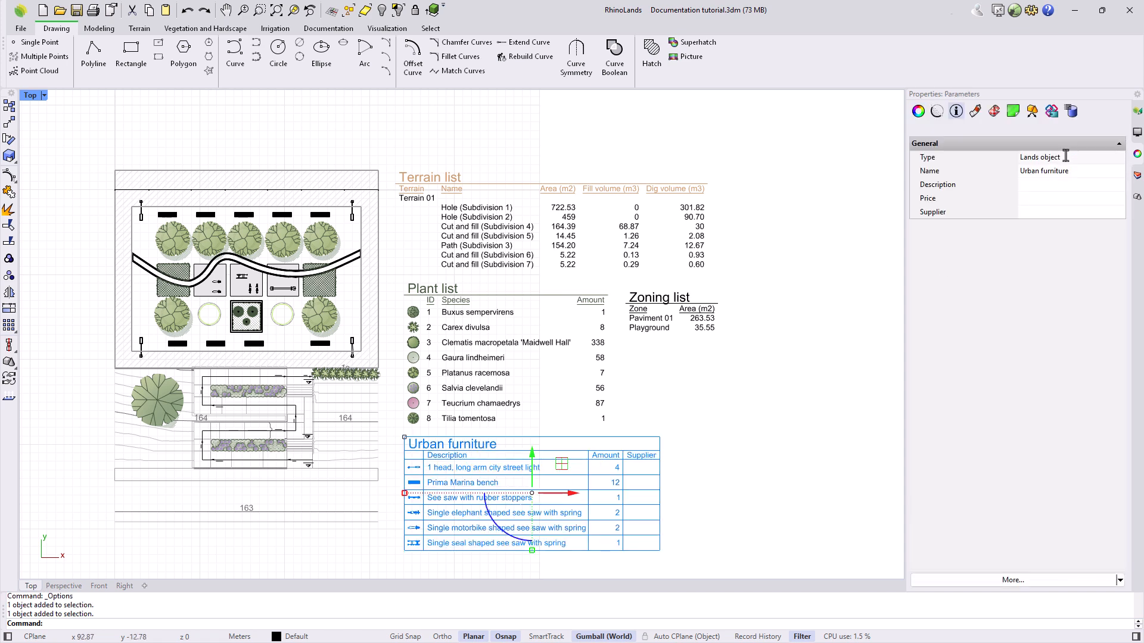
click(1138, 112)
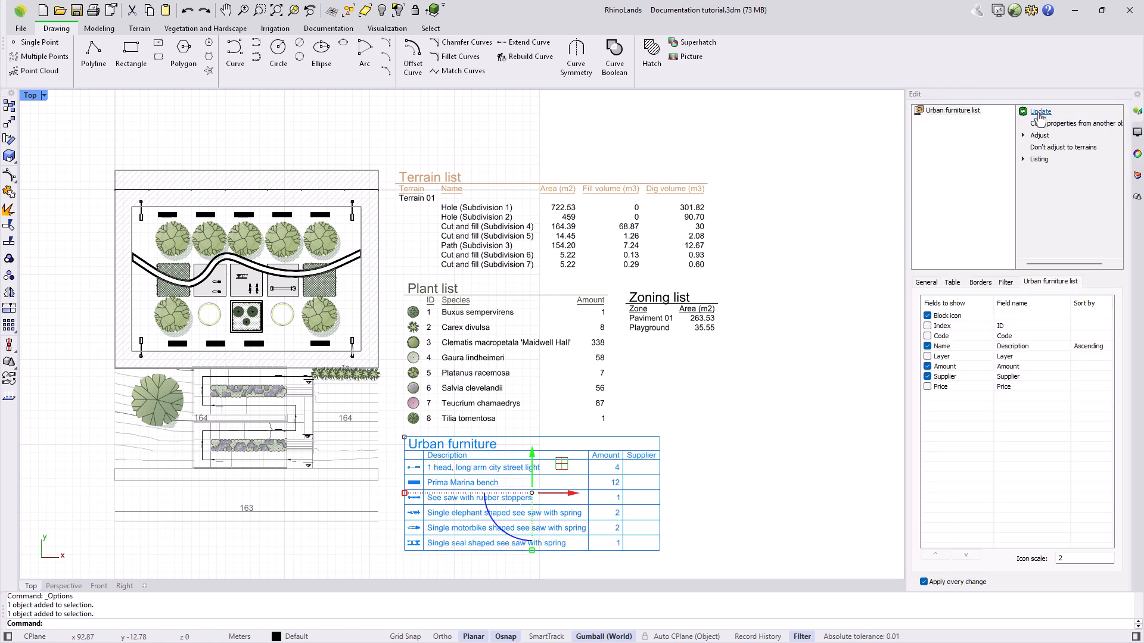
click(1041, 112)
click(724, 466)
Copy the urban furniture list's properties to the terrain, zoning and plant lists together
click(514, 241)
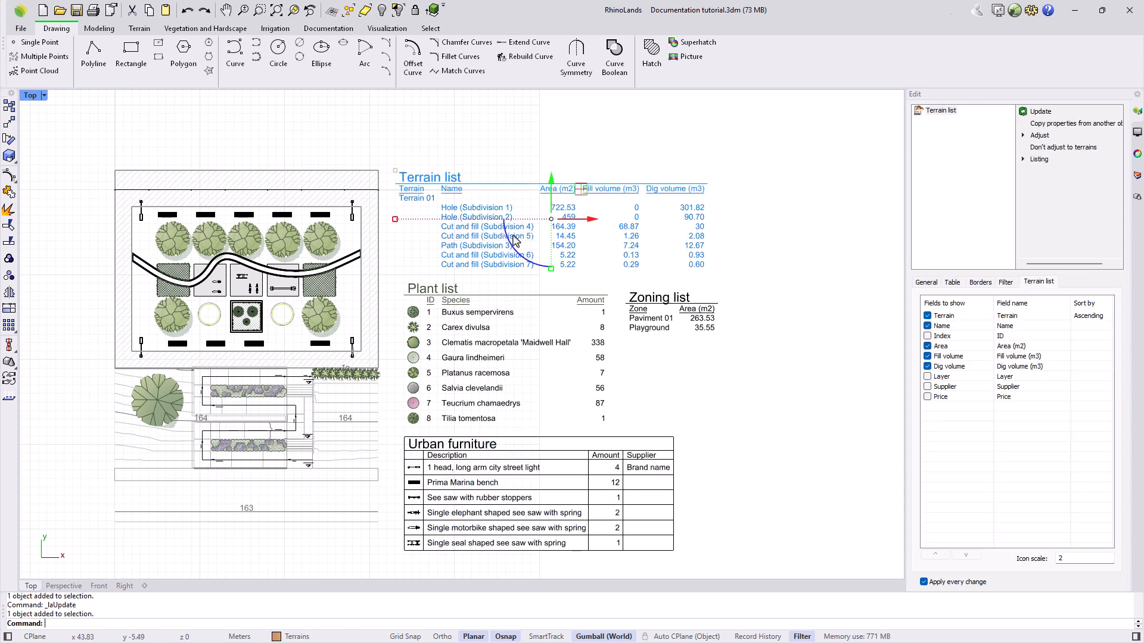
shift+click(634, 317)
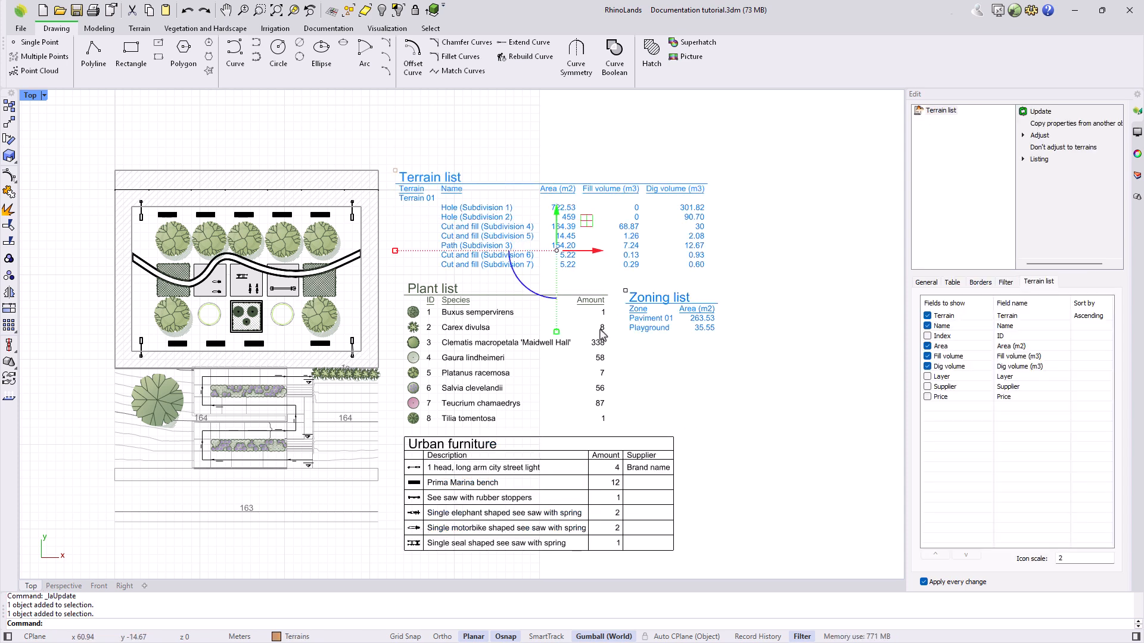
shift+click(525, 348)
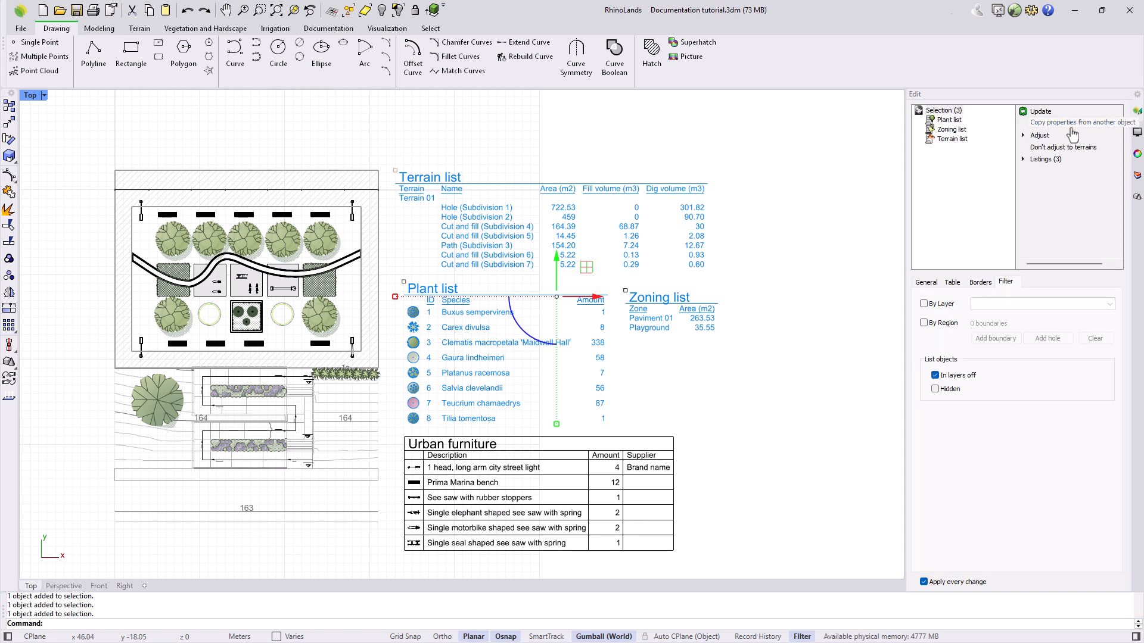
click(1072, 125)
click(626, 460)
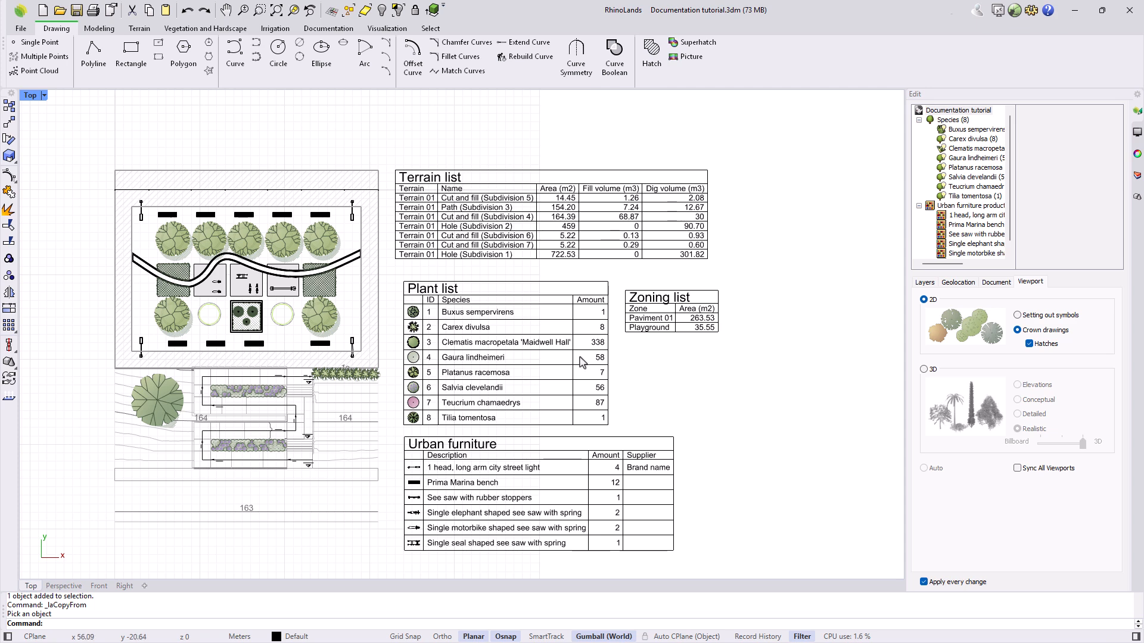
Replace the Index field with the Initials field in the plant list
click(549, 349)
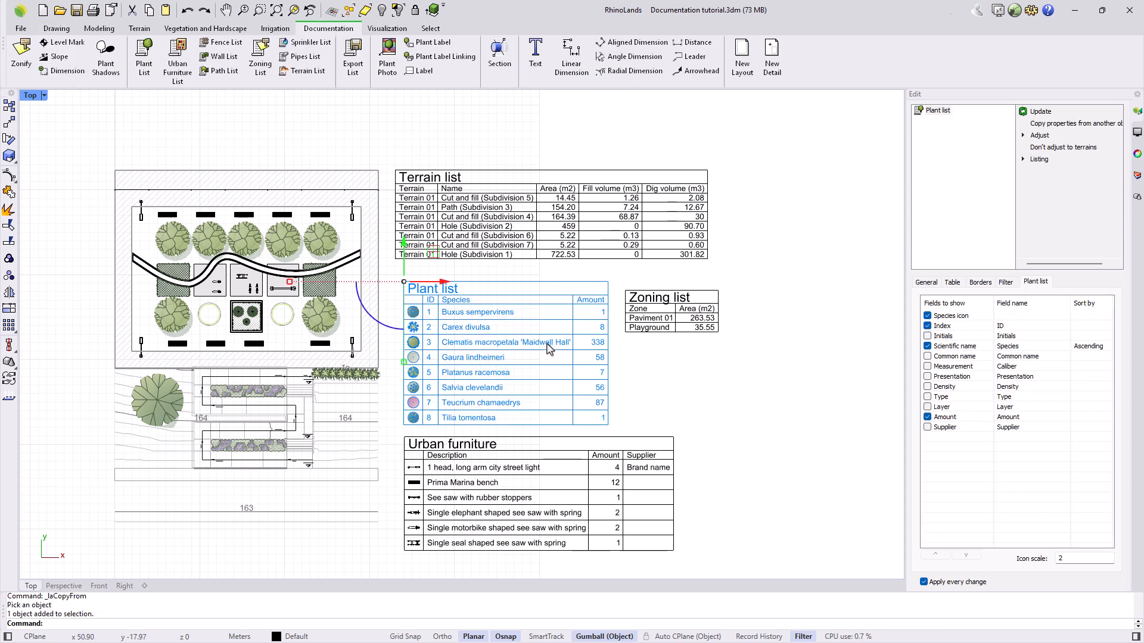
click(927, 326)
click(928, 336)
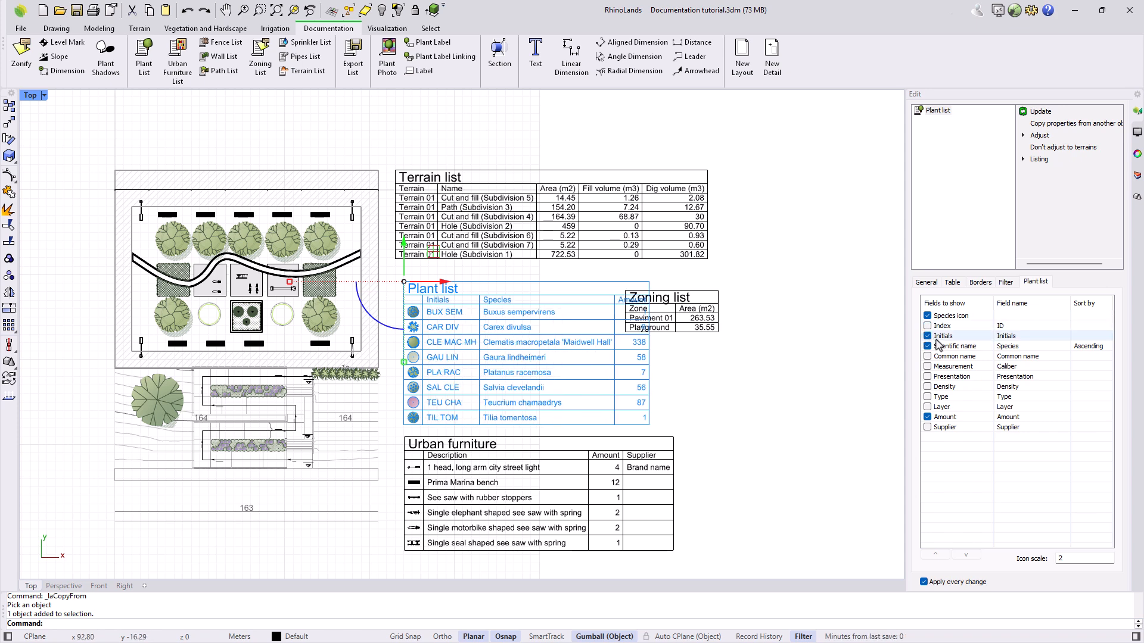
click(763, 371)
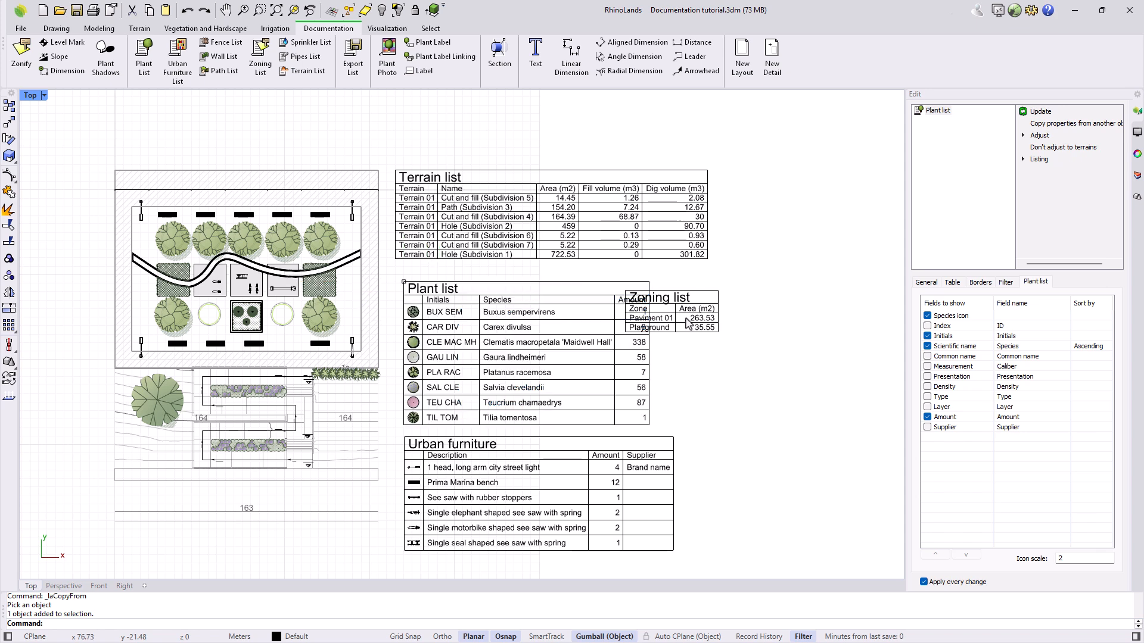
Show the sample icon in the zoning list and move the list beside the plant list
click(690, 324)
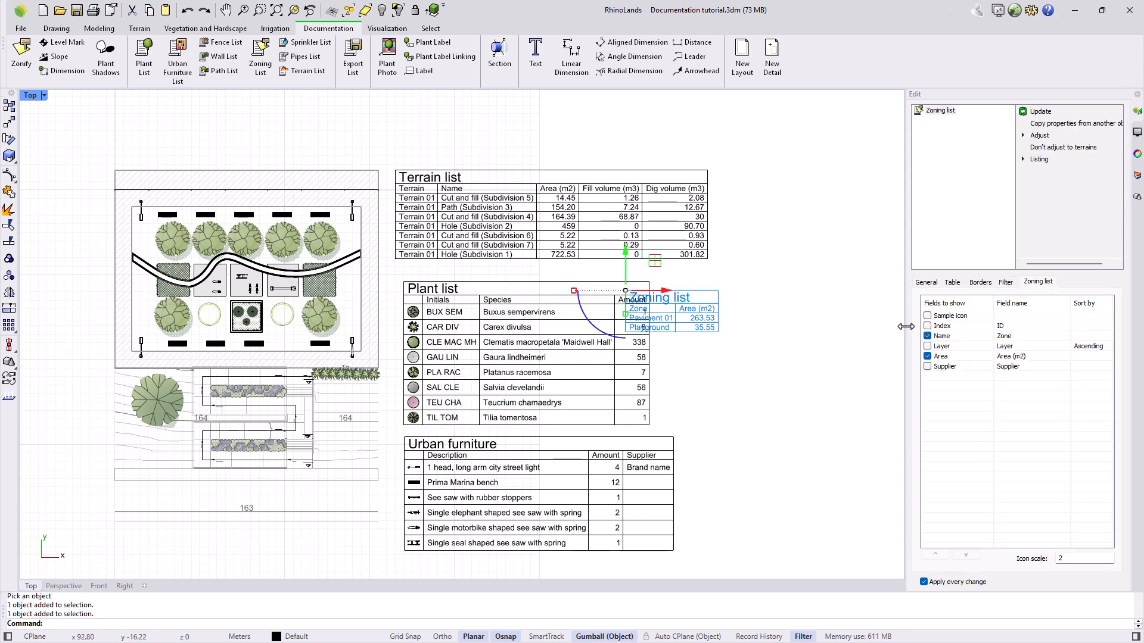
click(927, 316)
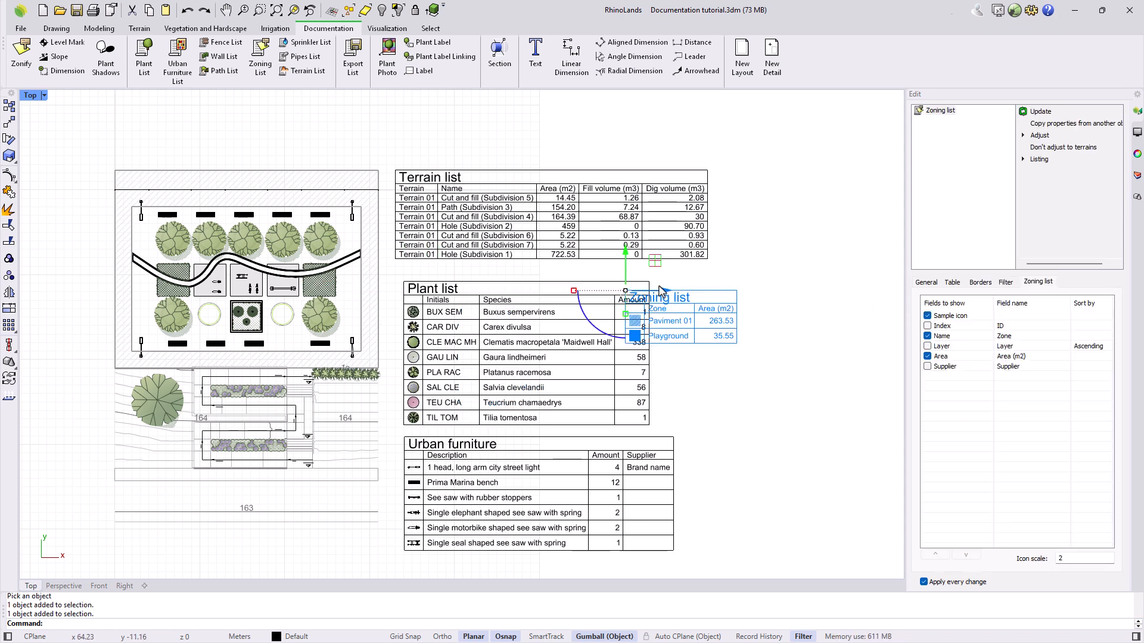
drag(662, 292, 656, 266)
click(755, 516)
Scale the terrain, plant, zoning and urban furniture lists down together and move them closer to the plan
drag(437, 239, 408, 145)
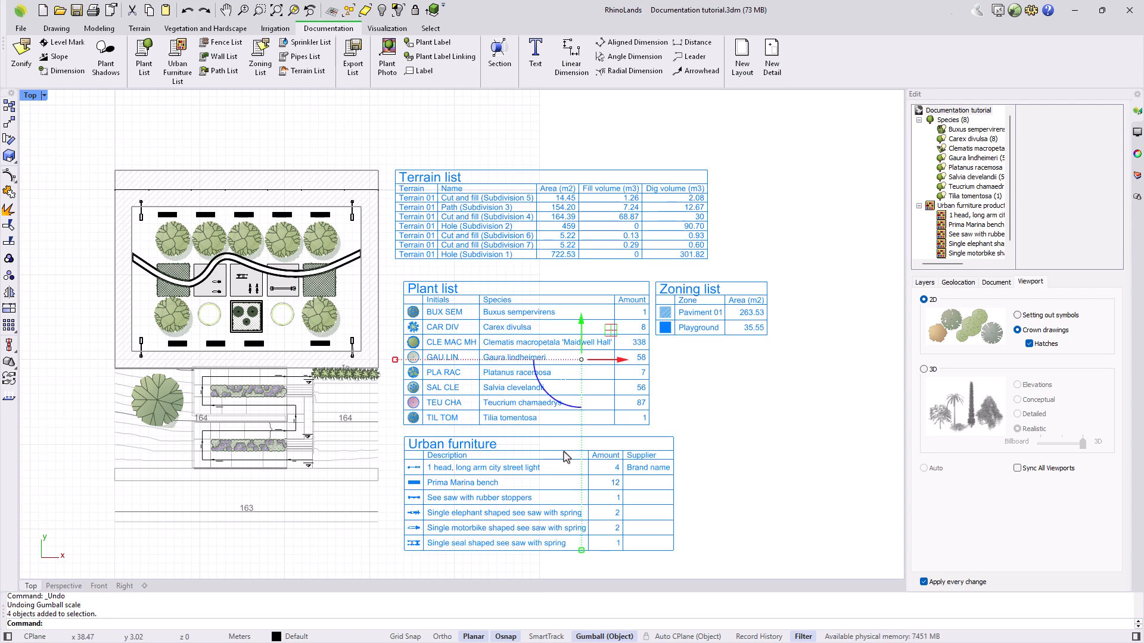
drag(583, 545, 581, 496)
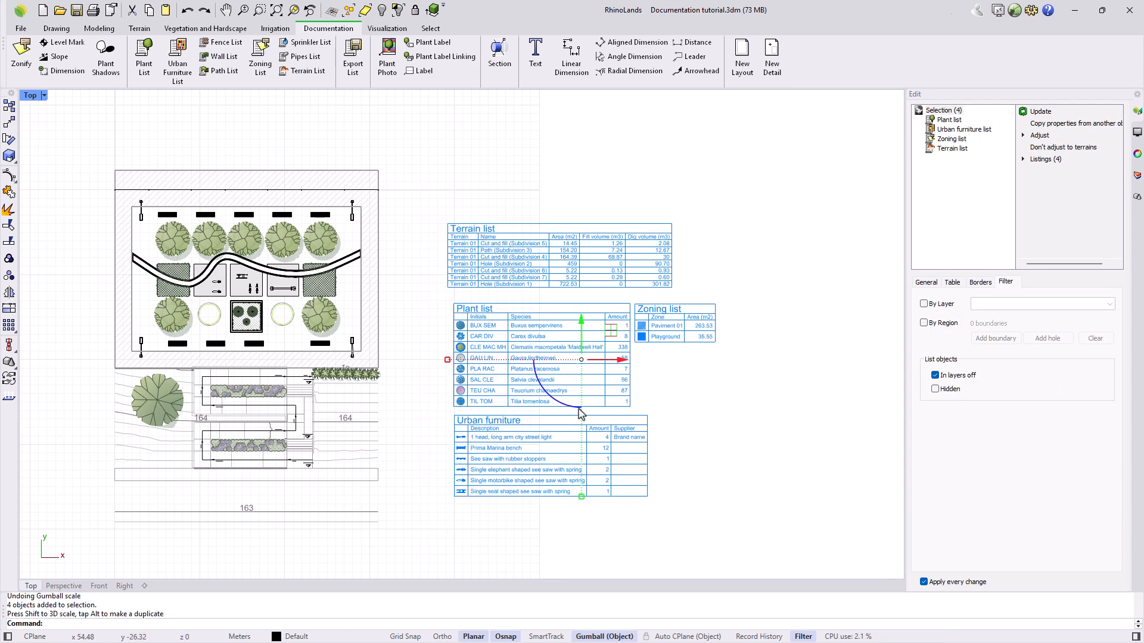
drag(582, 351, 560, 305)
Align the terrain, plant and urban furniture lists along their left edges beside the plan
drag(476, 486, 407, 145)
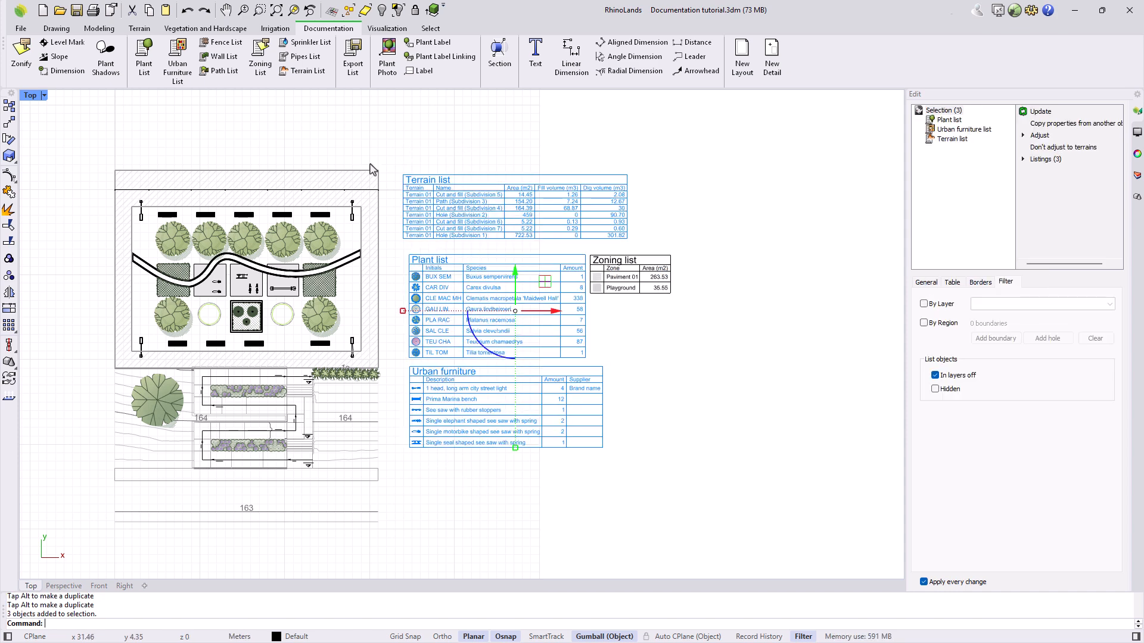
click(10, 347)
click(49, 384)
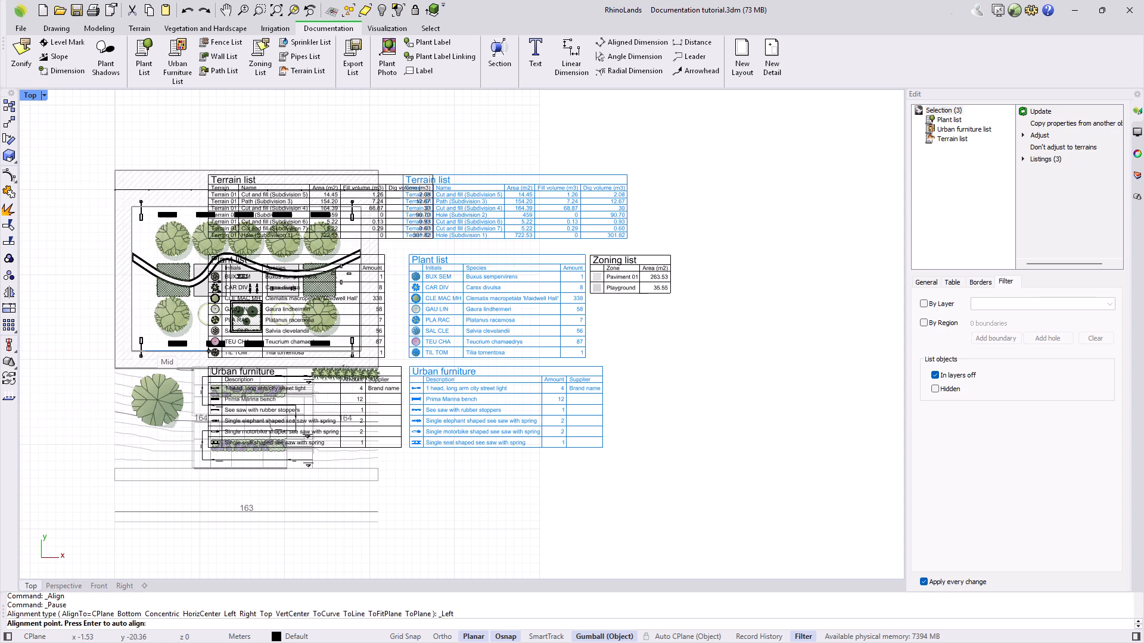
click(395, 179)
click(606, 332)
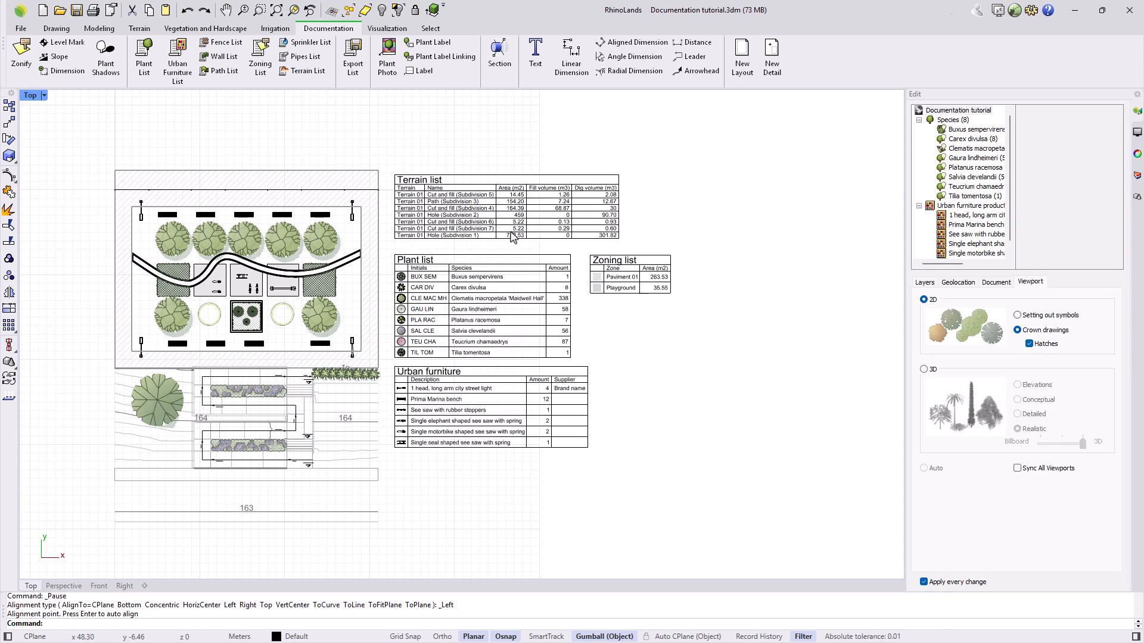
Preview the Urban furniture listing as an HTML report from the list export, without saving a file
click(355, 66)
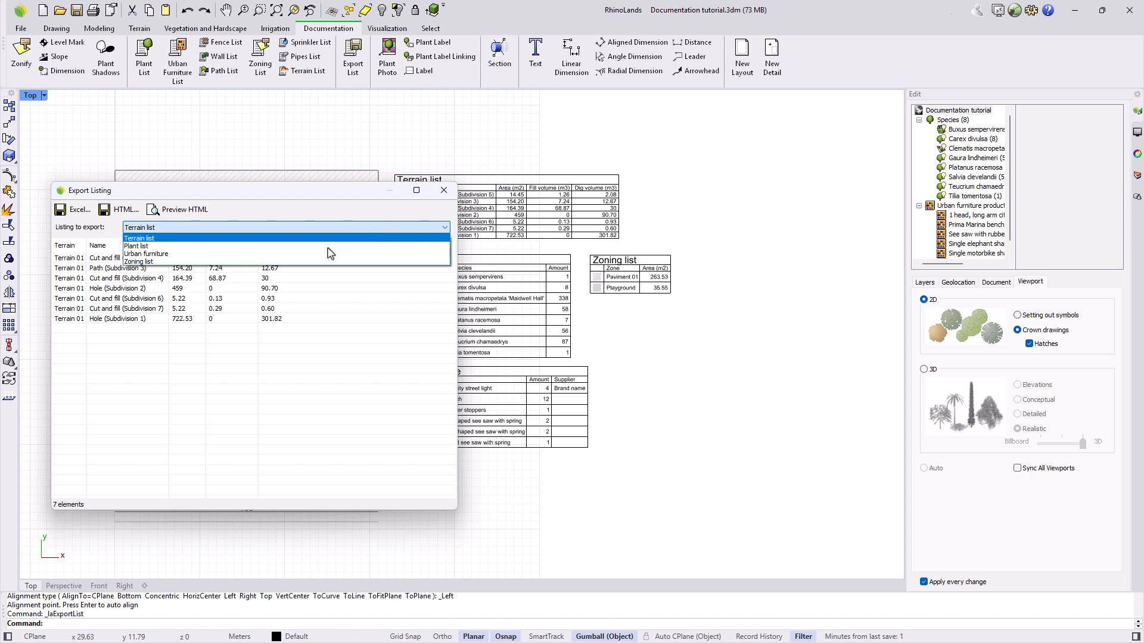
click(244, 256)
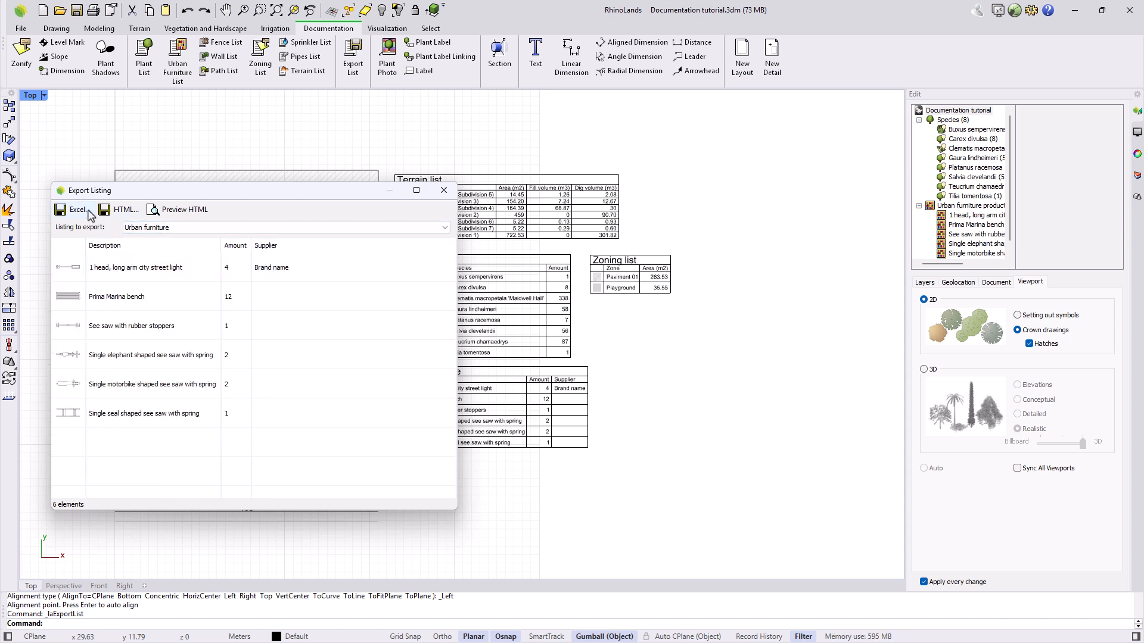
click(152, 212)
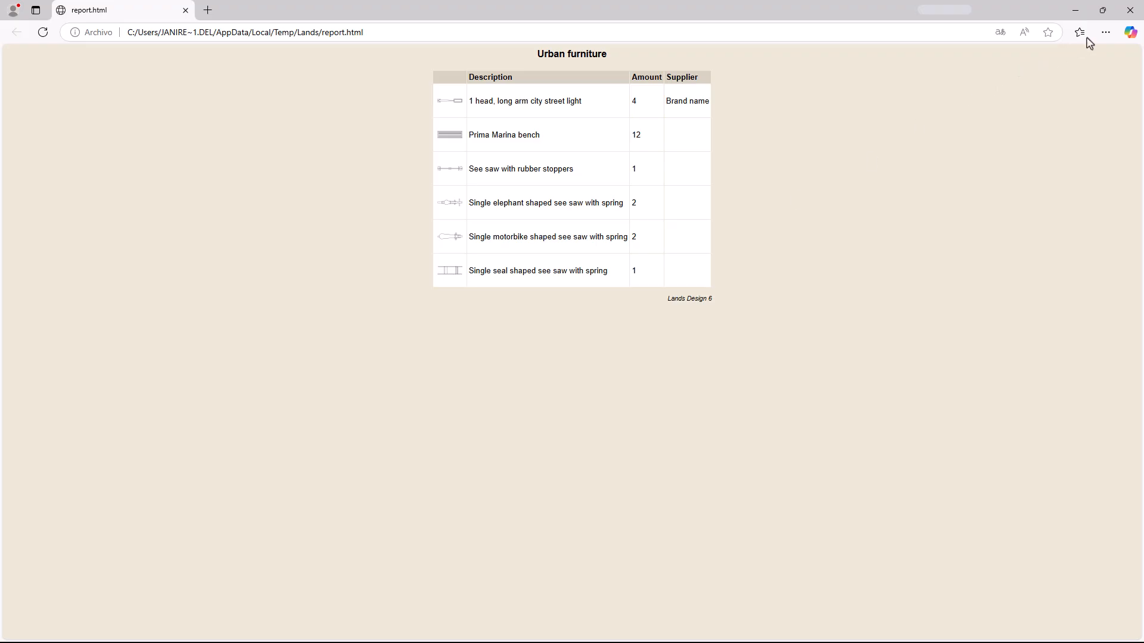
click(1129, 10)
click(444, 190)
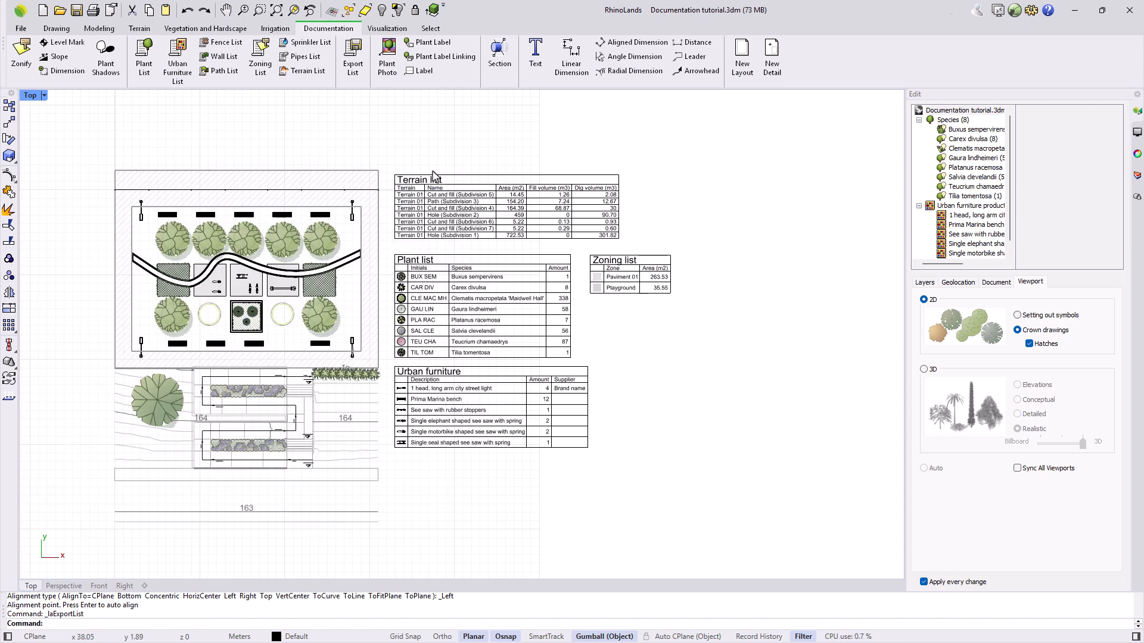
Start a plant photo for the Tilia tomentosa tree beside the ramps and bring up its image choices
click(387, 74)
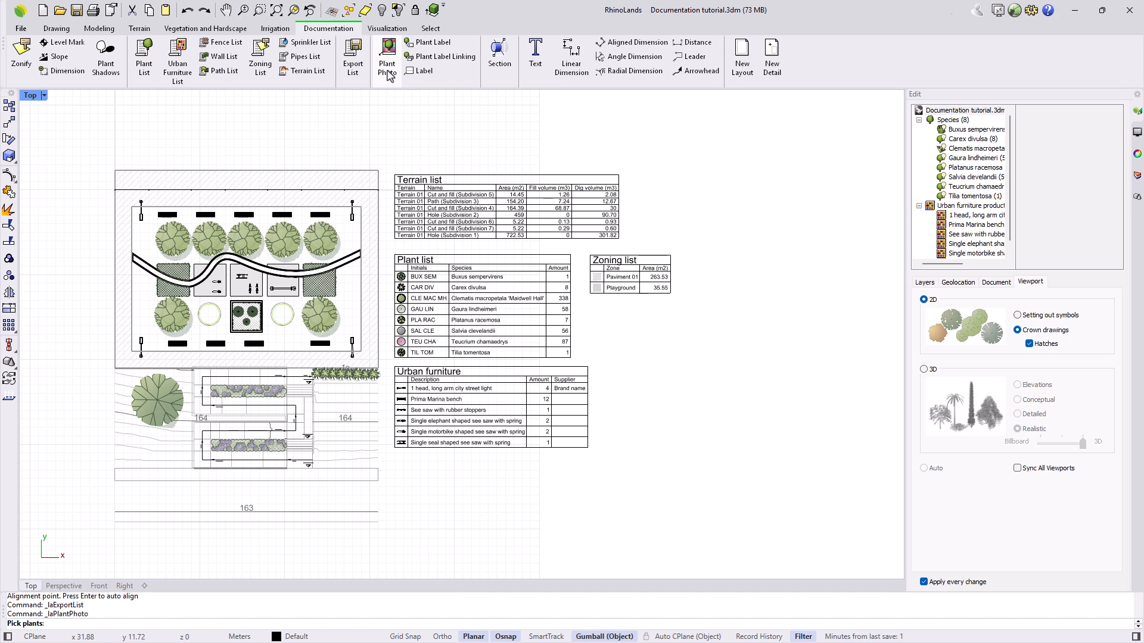
scroll(517, 154, down, 2)
scroll(196, 425, up, 3)
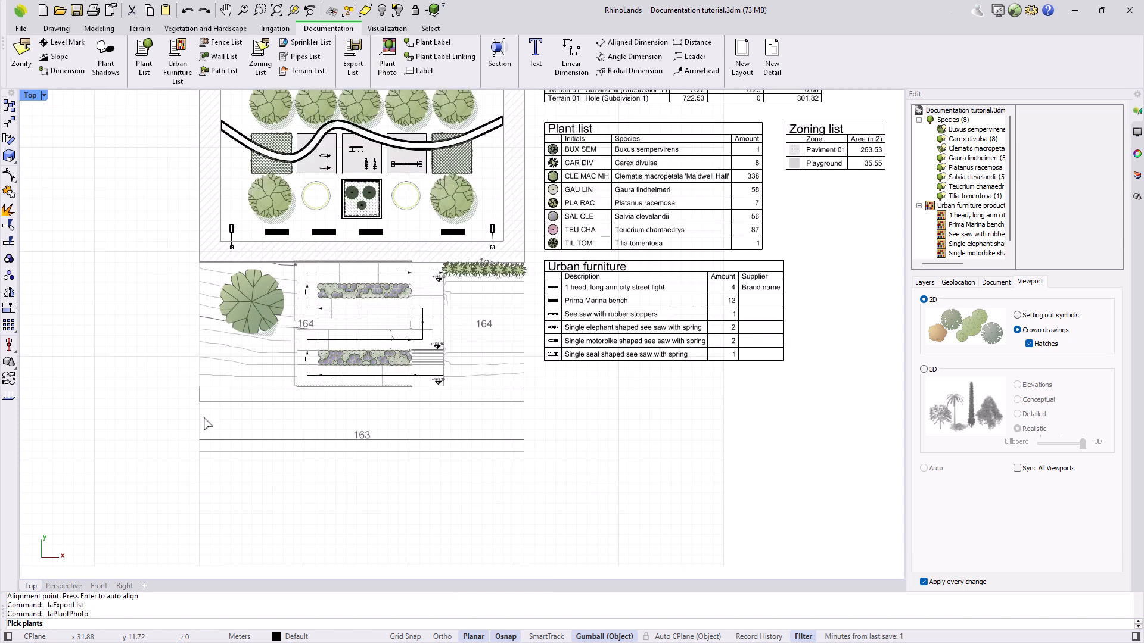
click(274, 300)
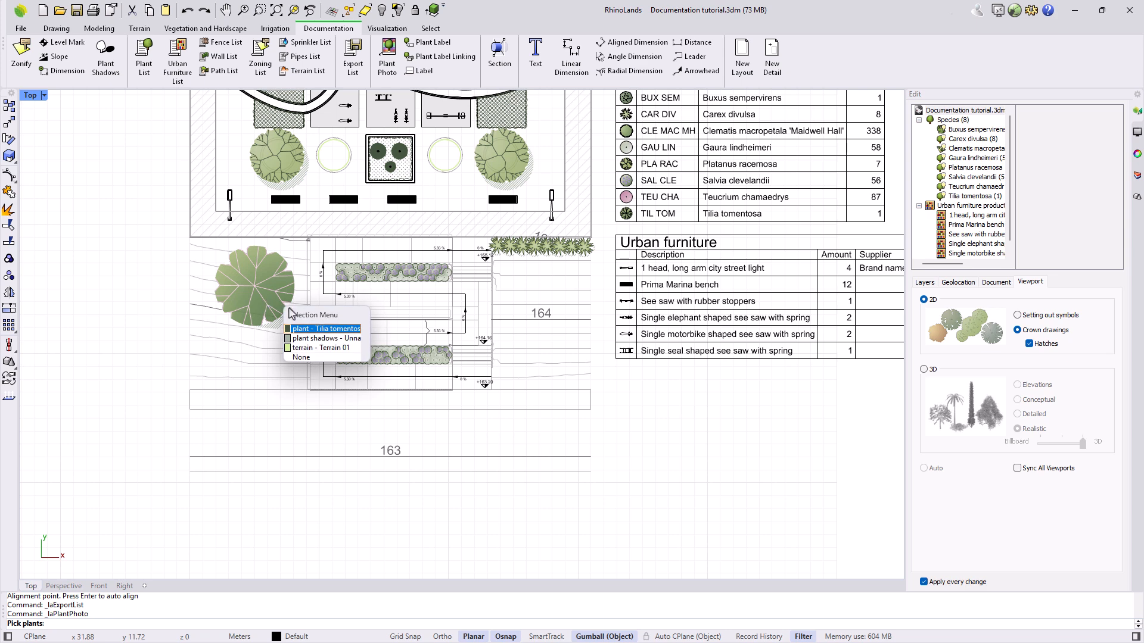
click(316, 329)
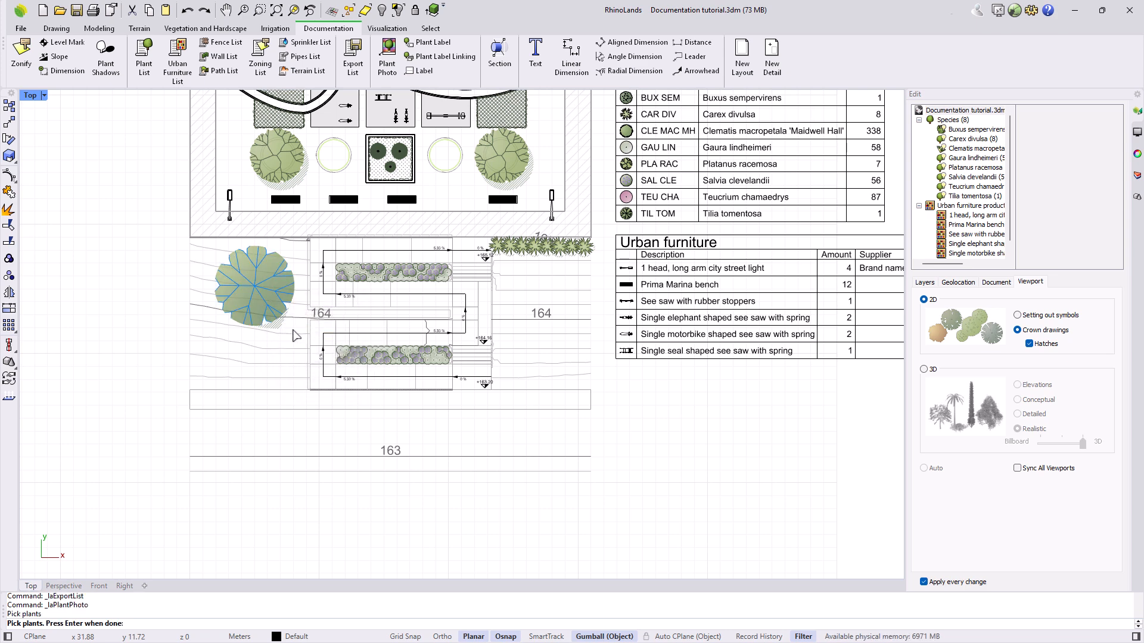
key(Return)
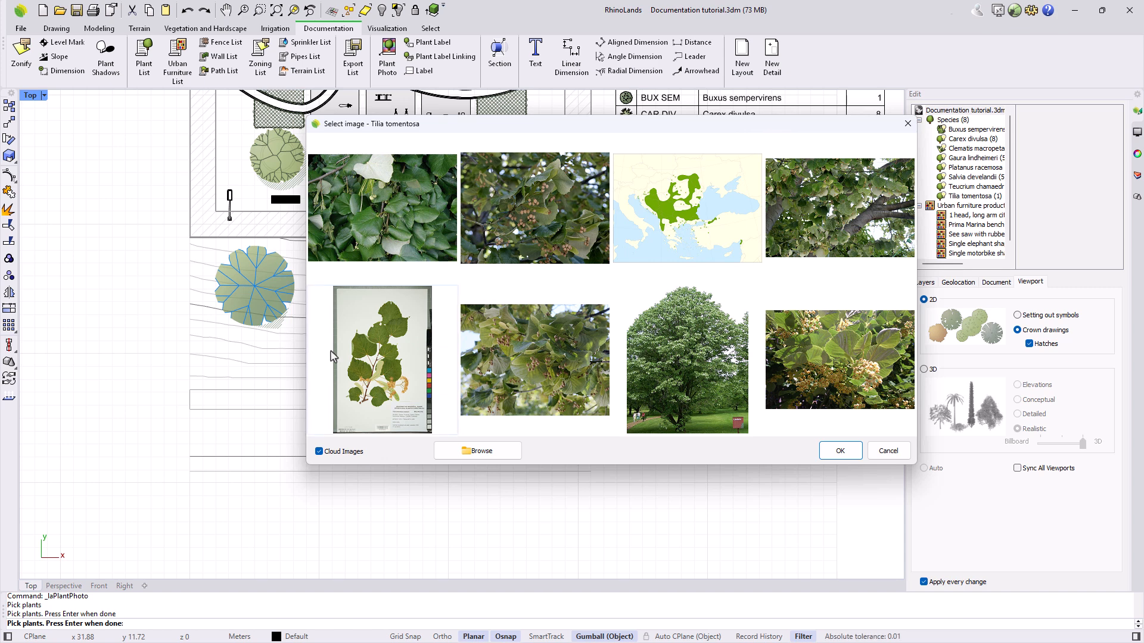
Check which Tilia tomentosa images are offered without cloud images and browse the local picture folder
click(319, 452)
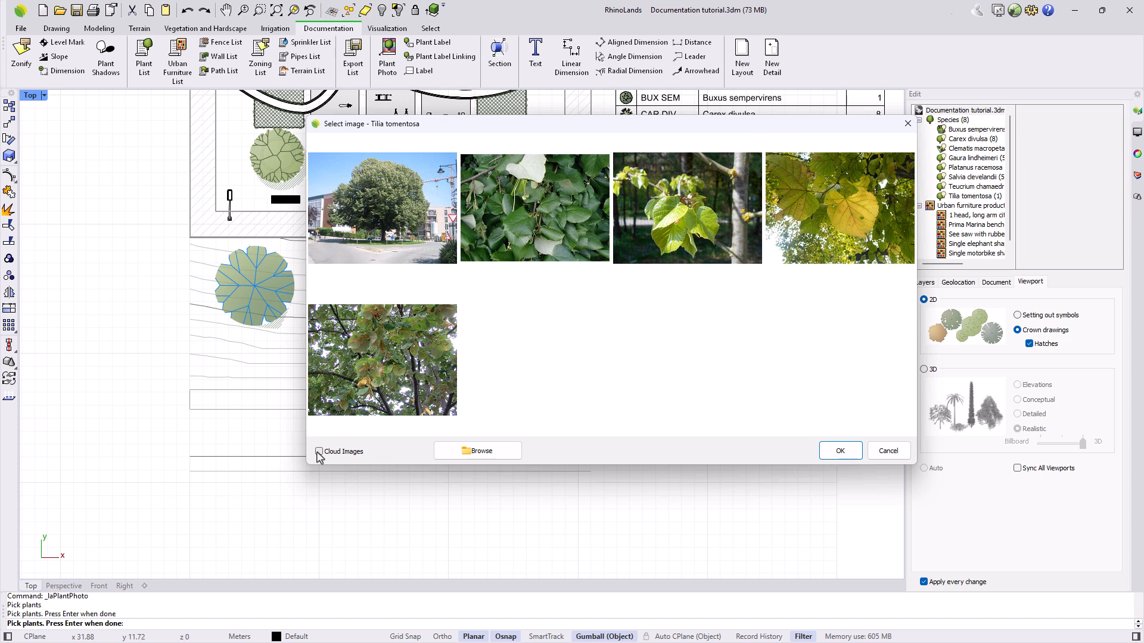
click(331, 433)
click(479, 456)
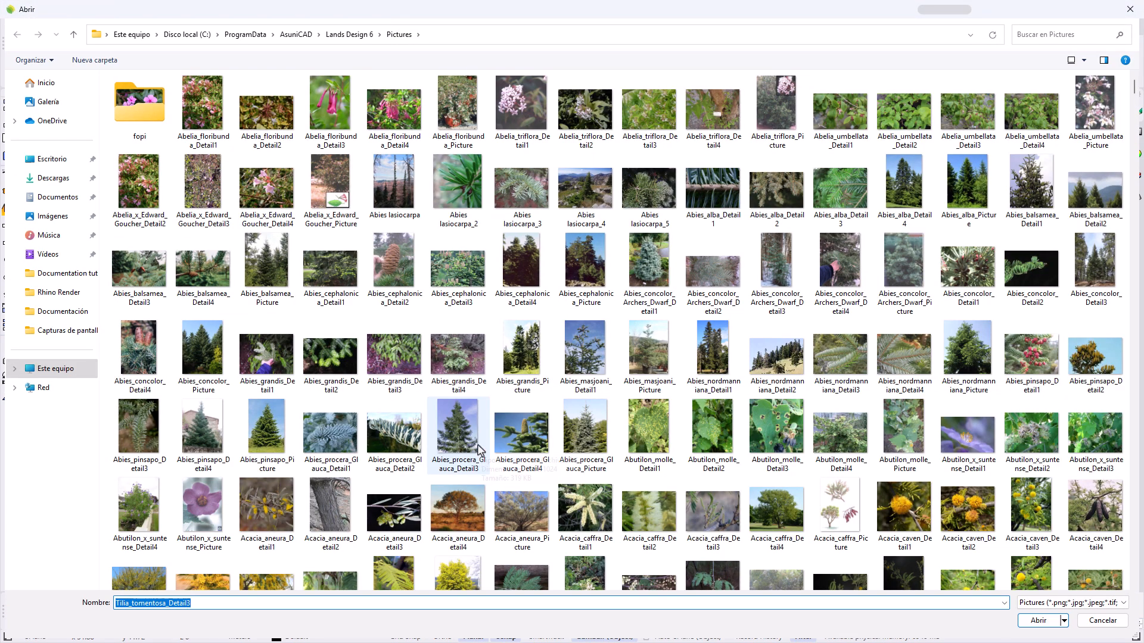
click(1124, 16)
click(319, 452)
Choose the whole-tree image for Tilia tomentosa and place the photo below the plan, about 5.95 m wide and 7.23 m high
click(699, 384)
click(840, 451)
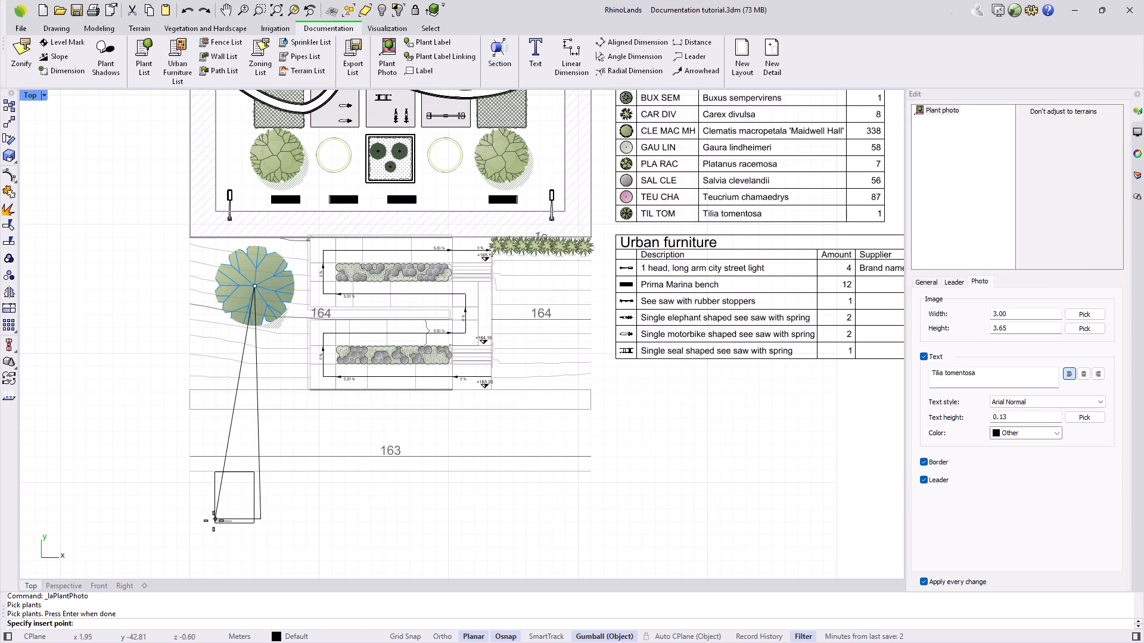
click(191, 550)
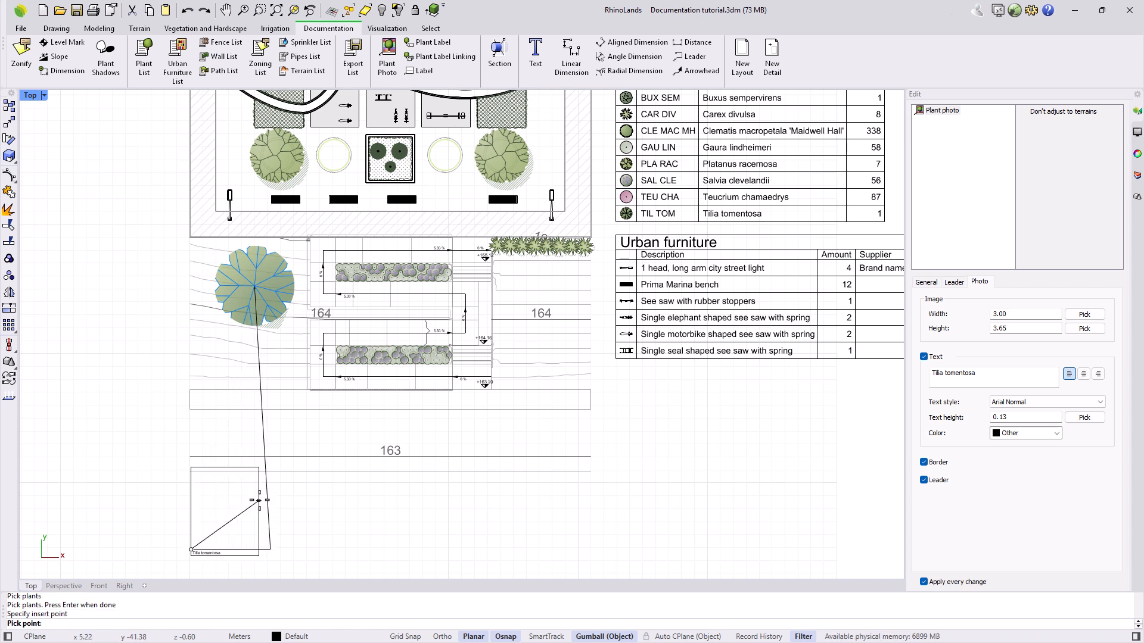
click(271, 504)
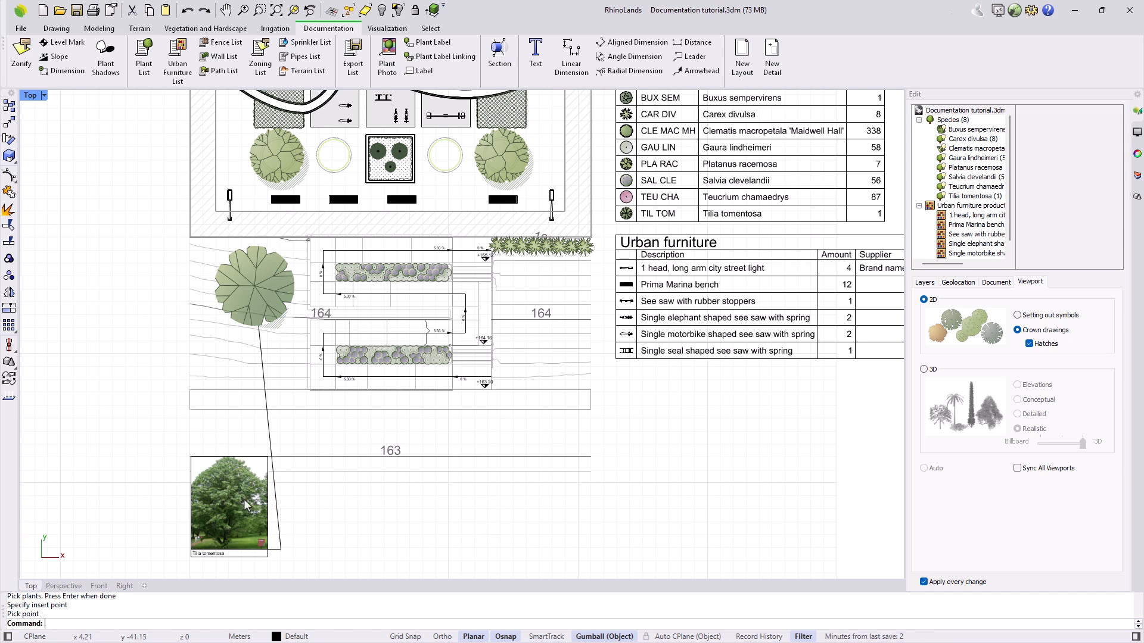
Remove the leader from the Tilia tomentosa photo and set its text height to 0.5
click(257, 538)
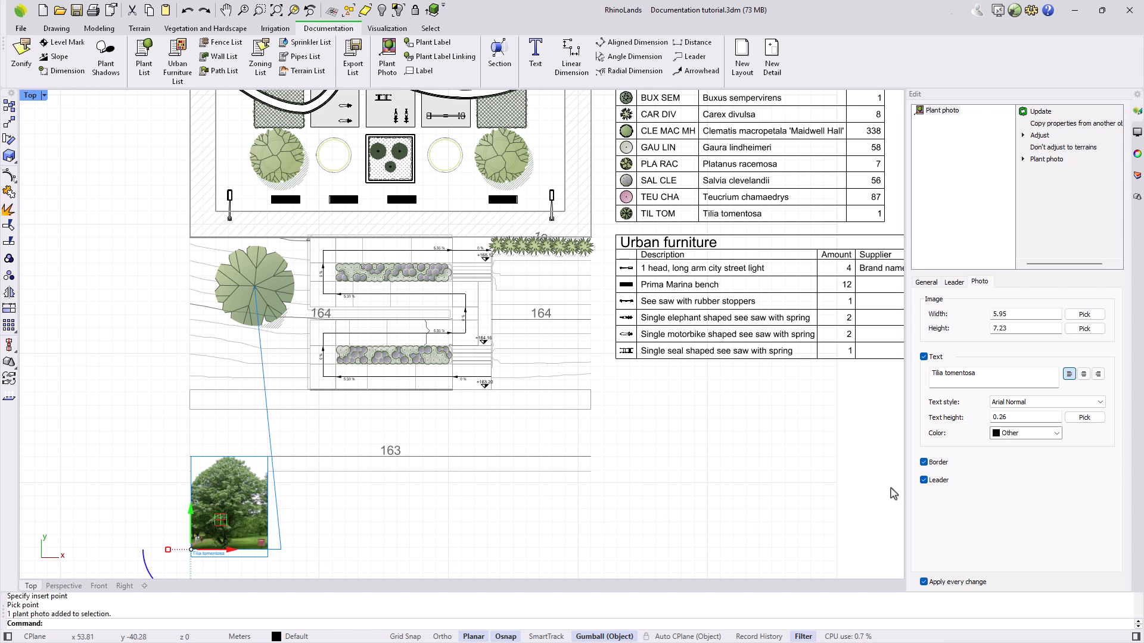
click(924, 481)
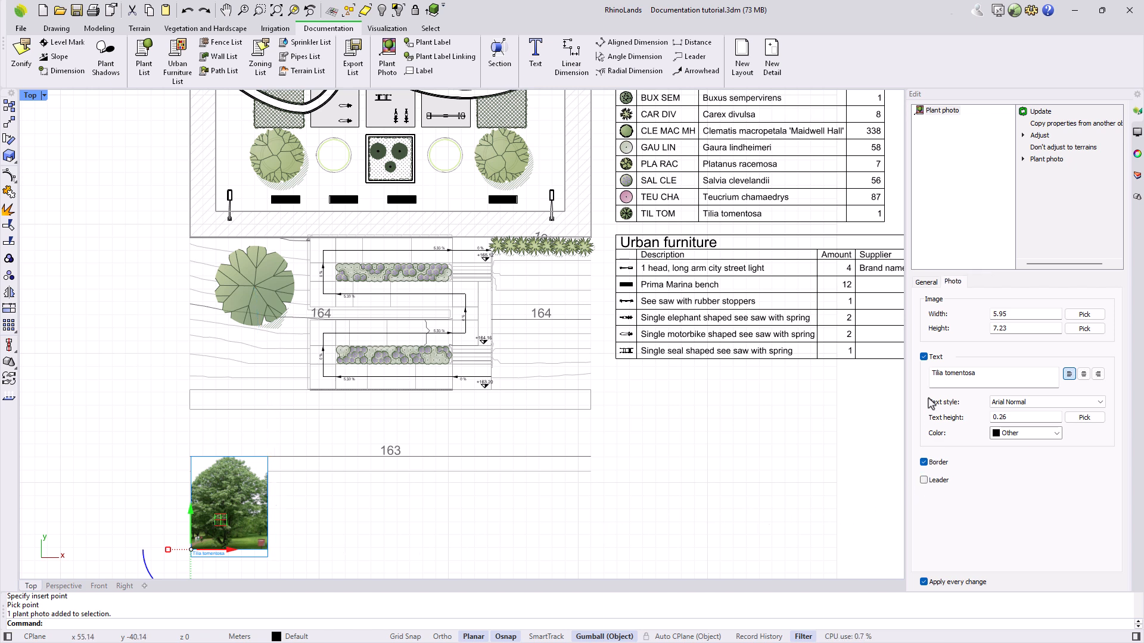
double_click(1021, 417)
text(0.5)
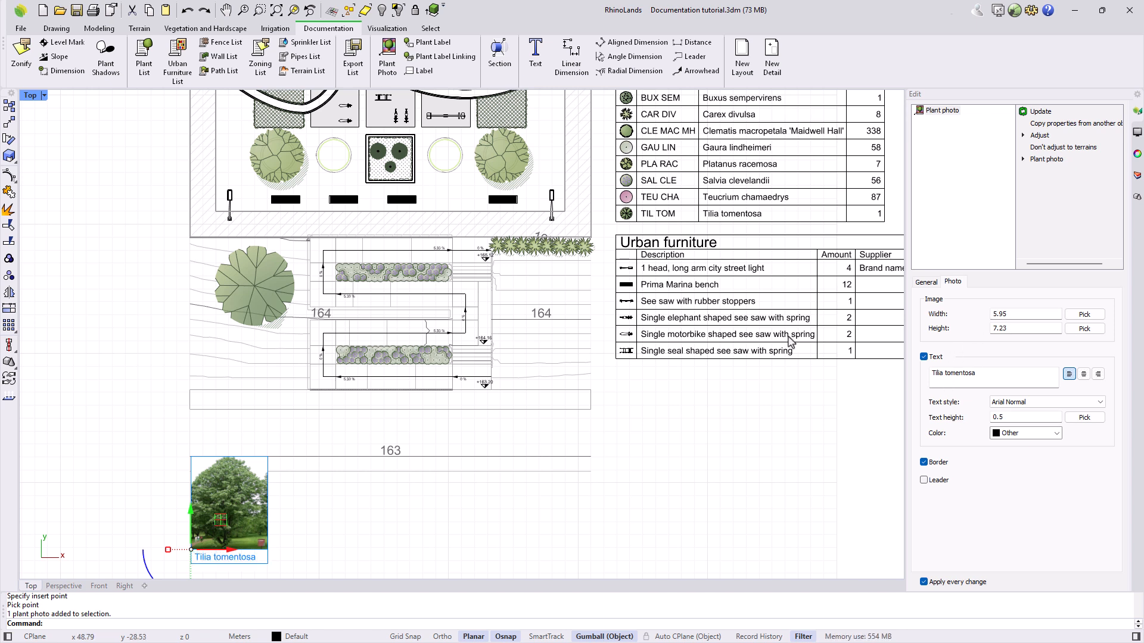
Insert a Salvia clevelandii photo of the lower planting bed without a leader, directly beside the Tilia tomentosa photo
click(388, 66)
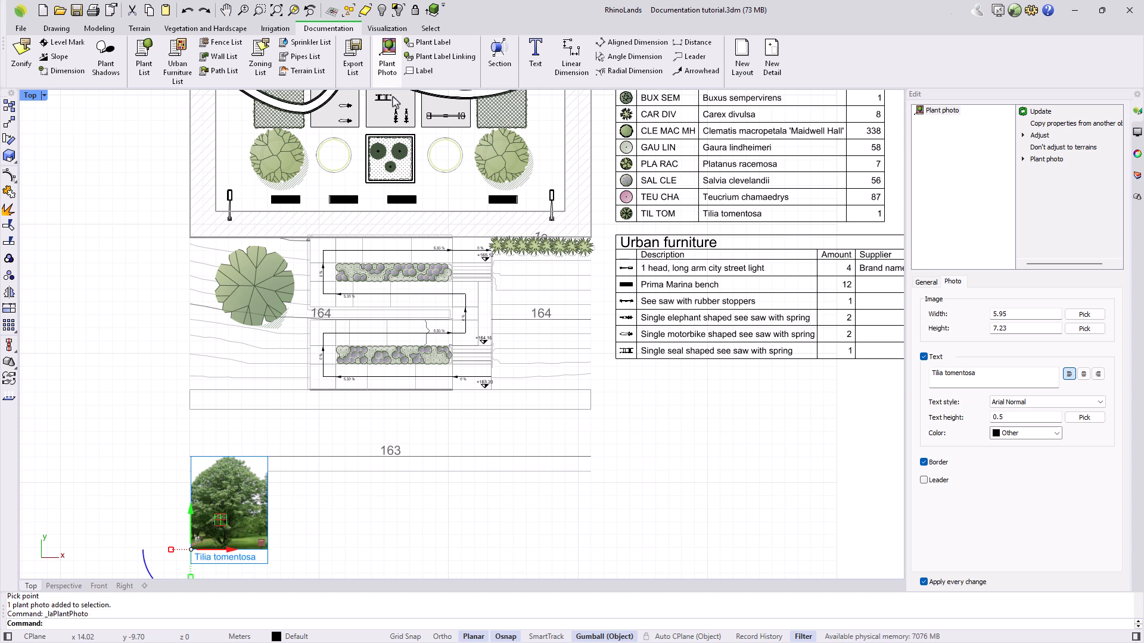
click(376, 360)
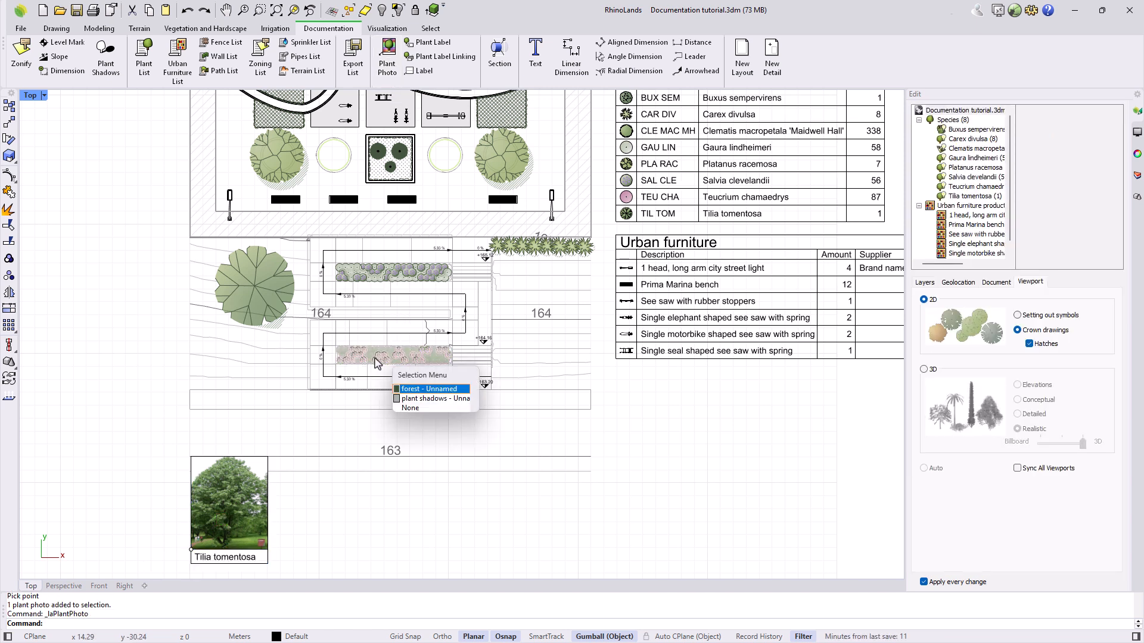
click(433, 391)
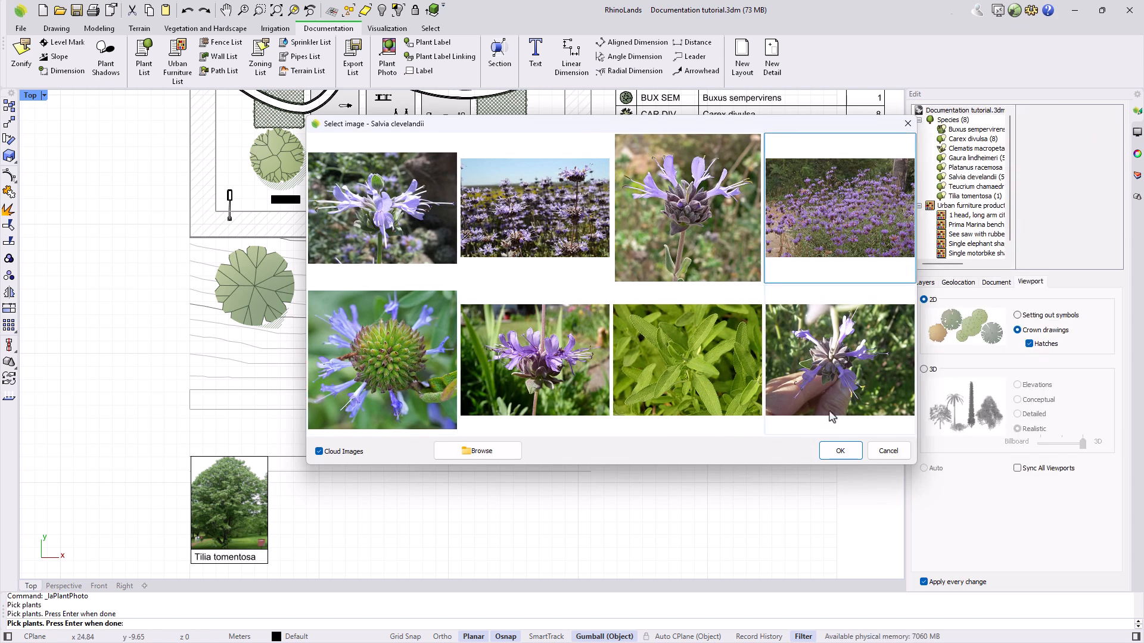
click(840, 451)
click(924, 480)
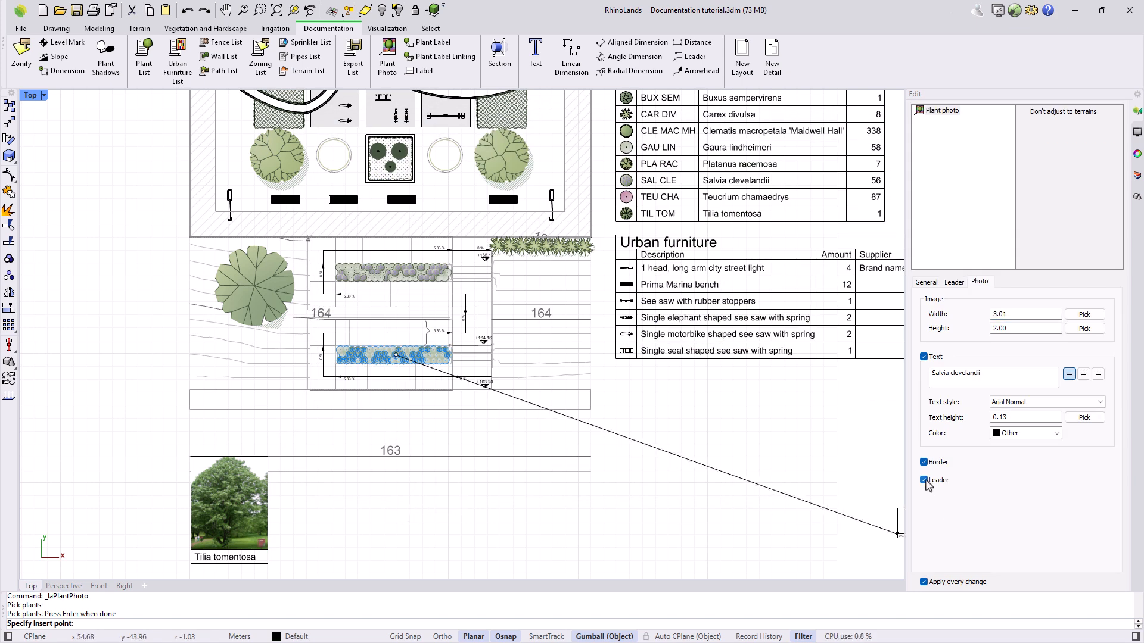
click(265, 461)
Insert a Gaura lindheimeri photo without a leader beside the Salvia clevelandii photo, about 9.66 m wide and 7.19 m high
click(715, 405)
click(833, 447)
click(924, 480)
click(407, 457)
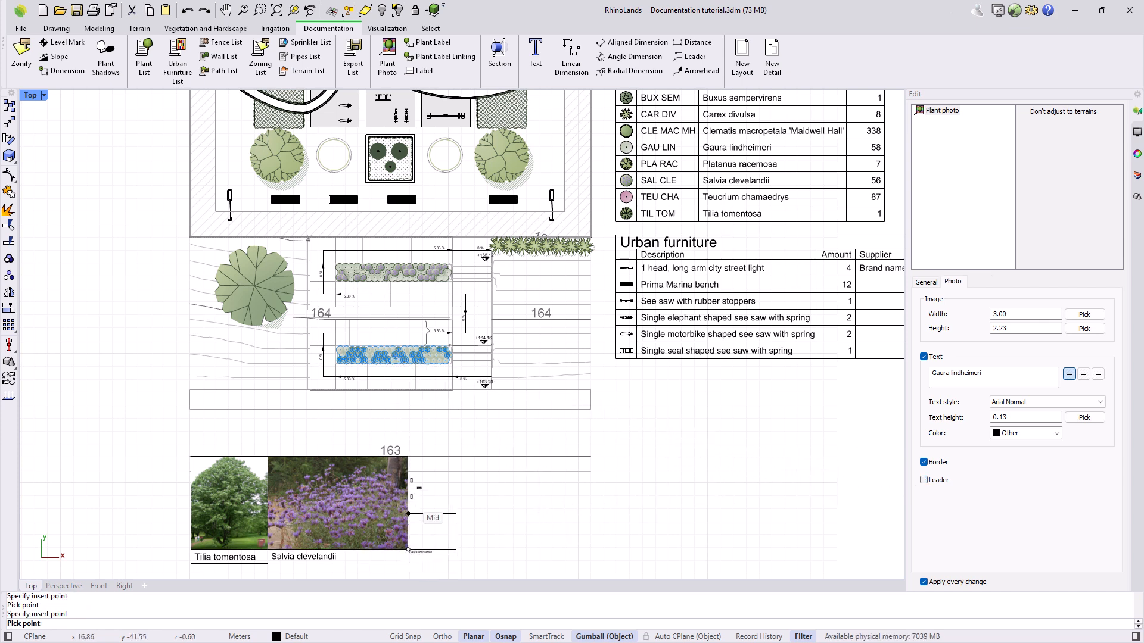
click(400, 458)
click(452, 499)
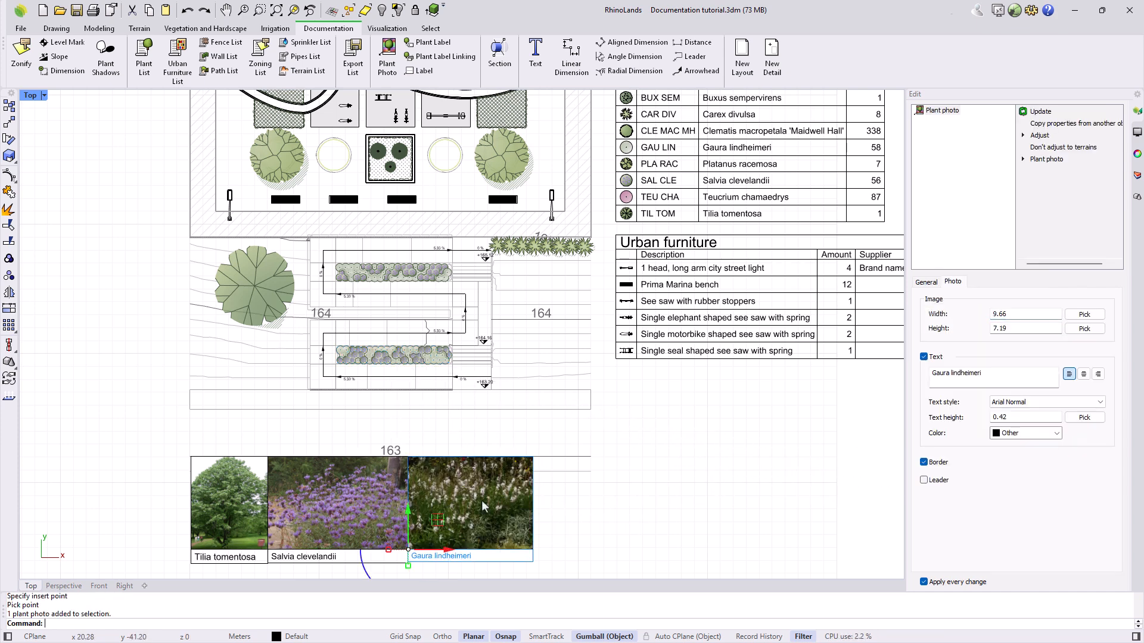
Set the text height of the Gaura lindheimeri photo to 0.5
click(1011, 417)
key(BackSpace)
key(BackSpace)
text(5)
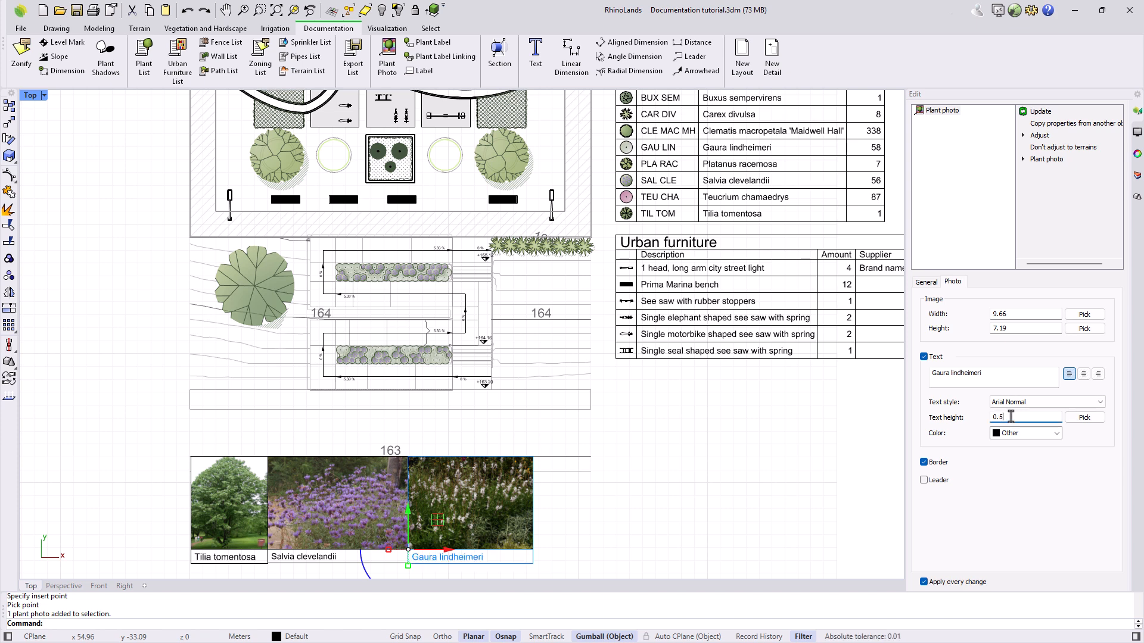
click(812, 474)
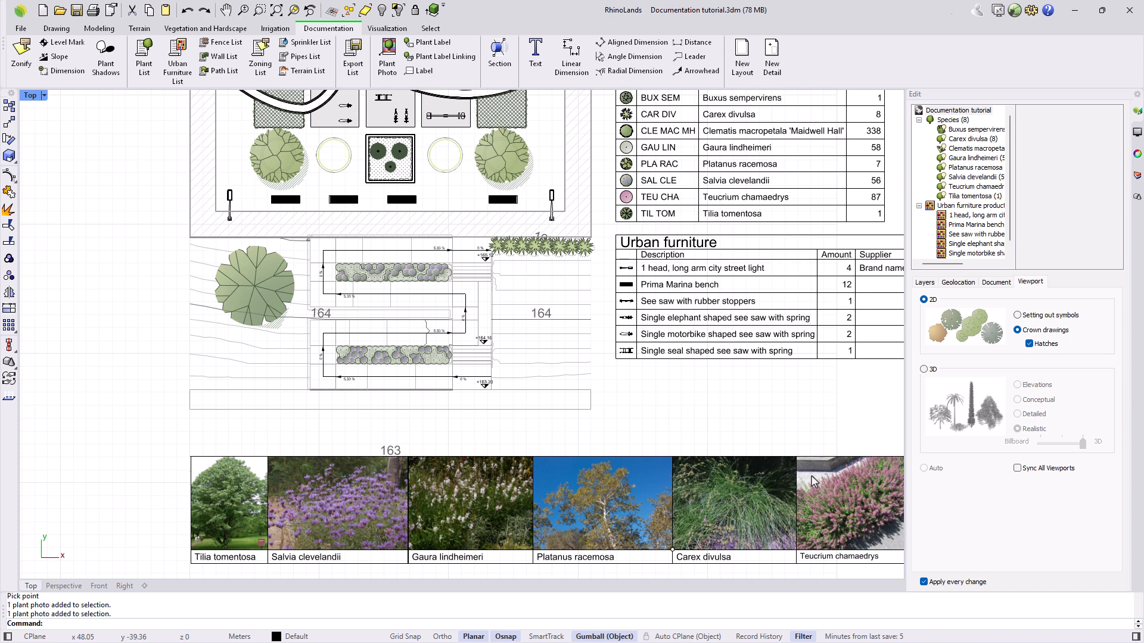
Insert a plant label for the large Tilia tomentosa tree just below its crown
click(276, 11)
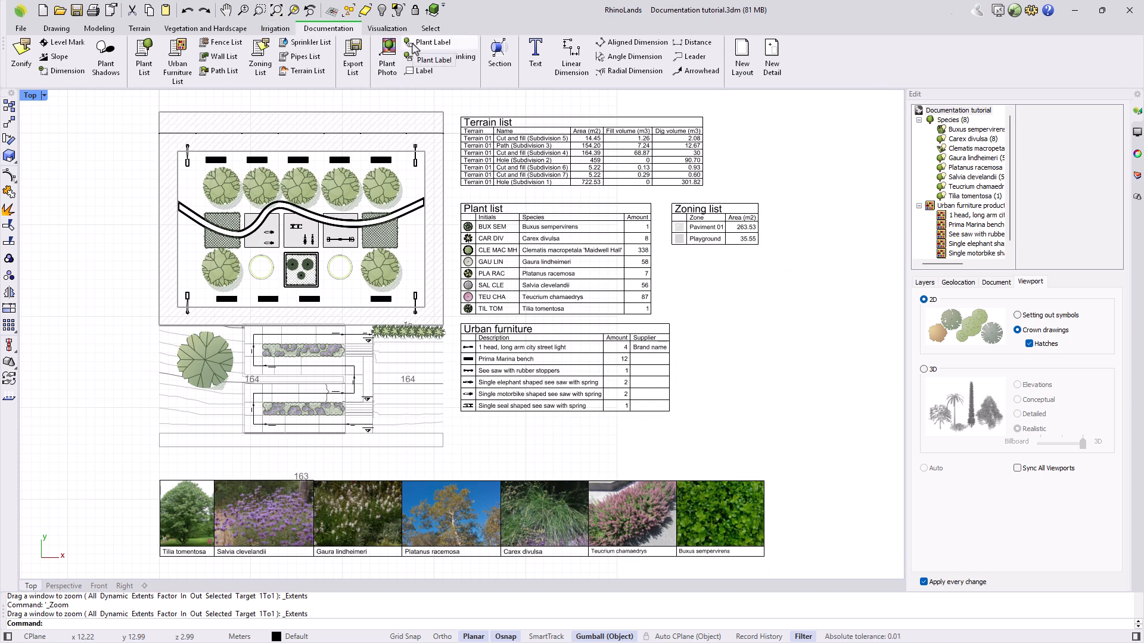
click(435, 43)
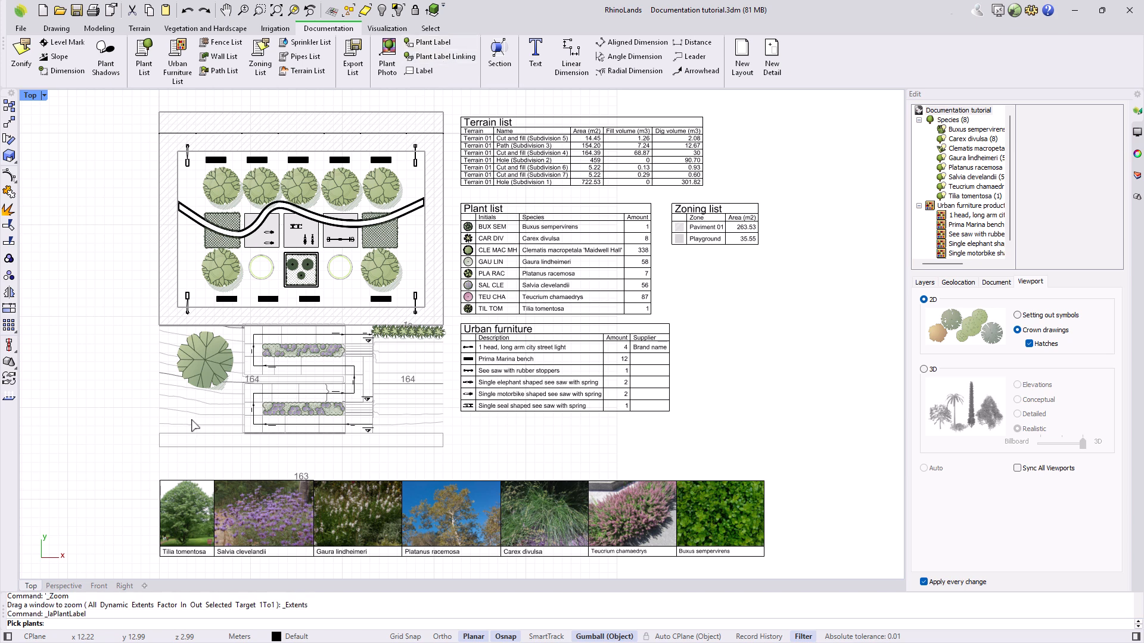
click(218, 373)
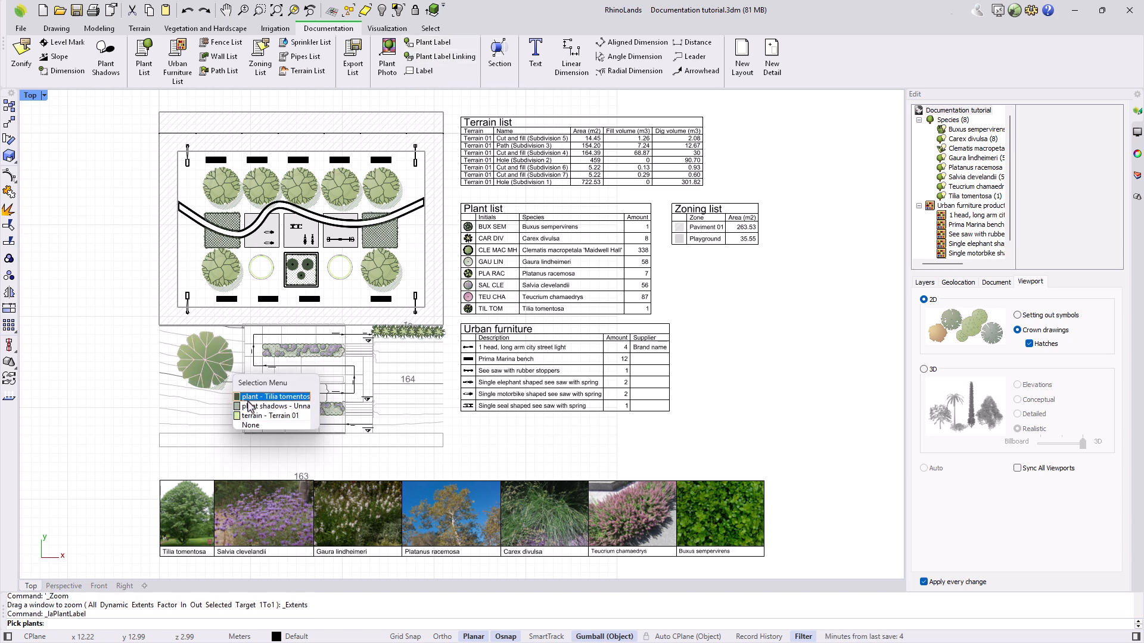
click(256, 397)
key(Return)
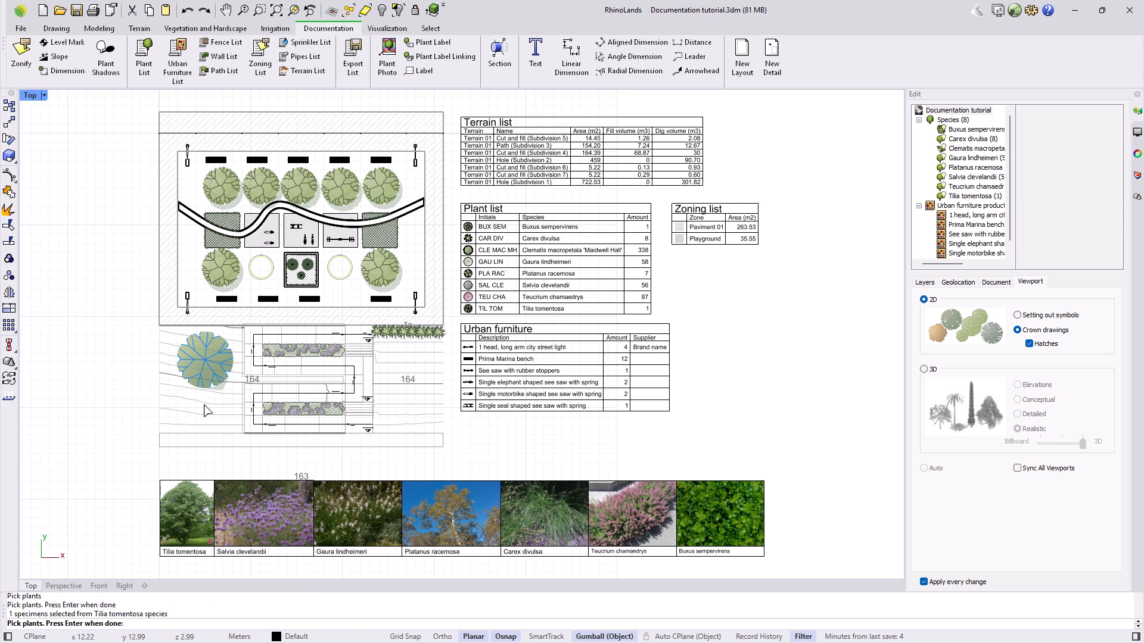
scroll(200, 401, up, 3)
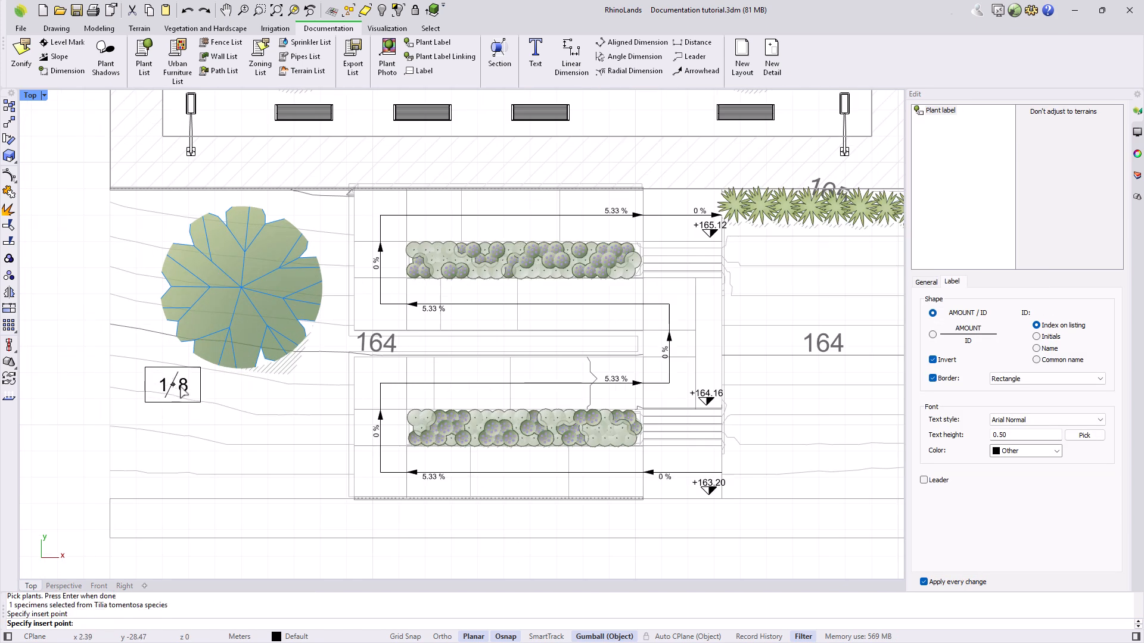
click(186, 388)
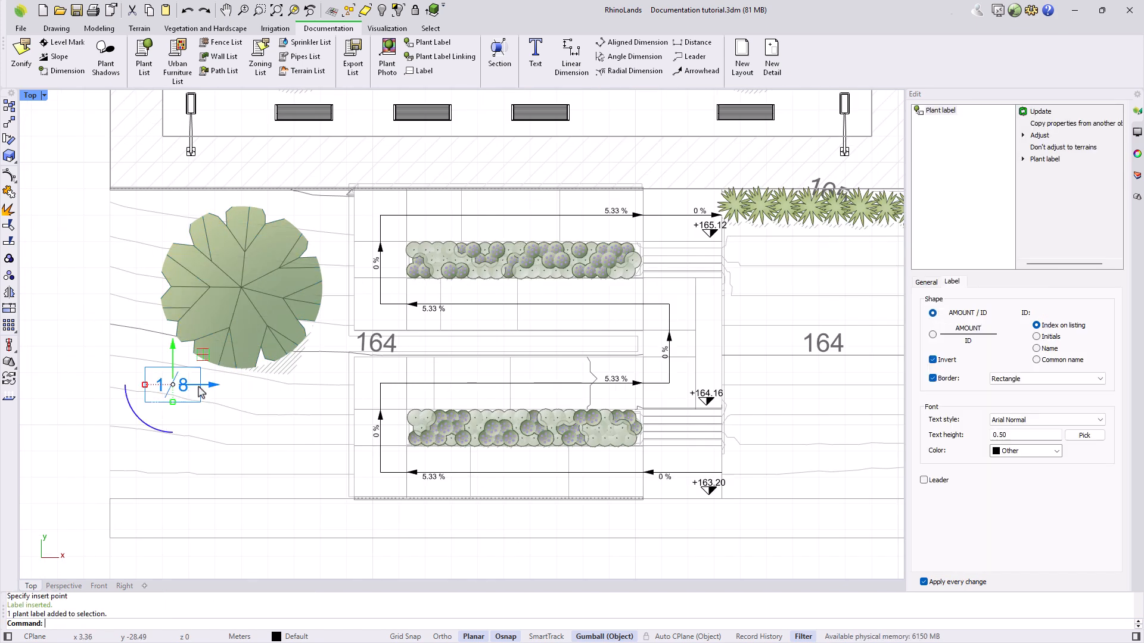
Try the initials and the species name as the Tilia tomentosa label's ID, returning to Index on listing
click(1037, 337)
click(1036, 349)
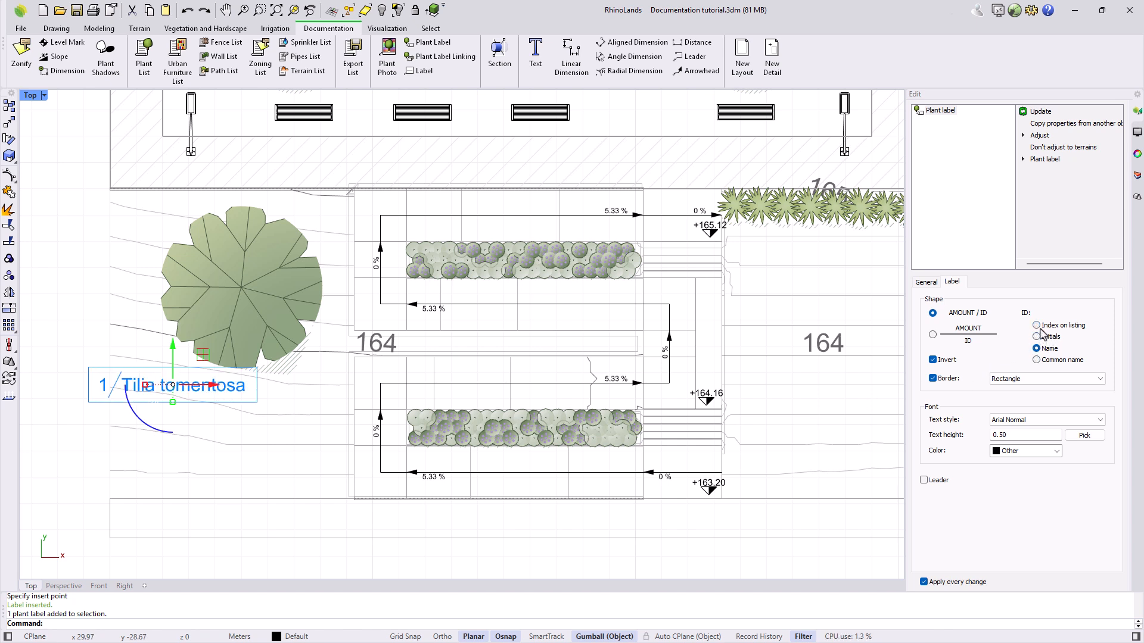
click(1039, 327)
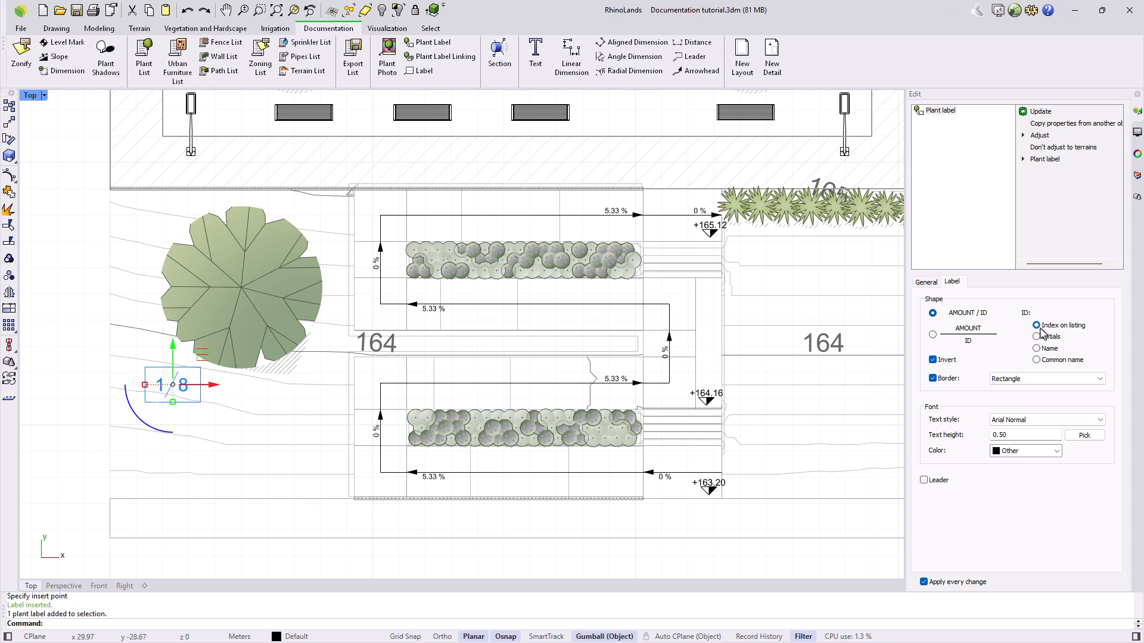
Switch the Tilia tomentosa label to the amount stacked over the ID, with a rectangle border
click(933, 336)
click(933, 378)
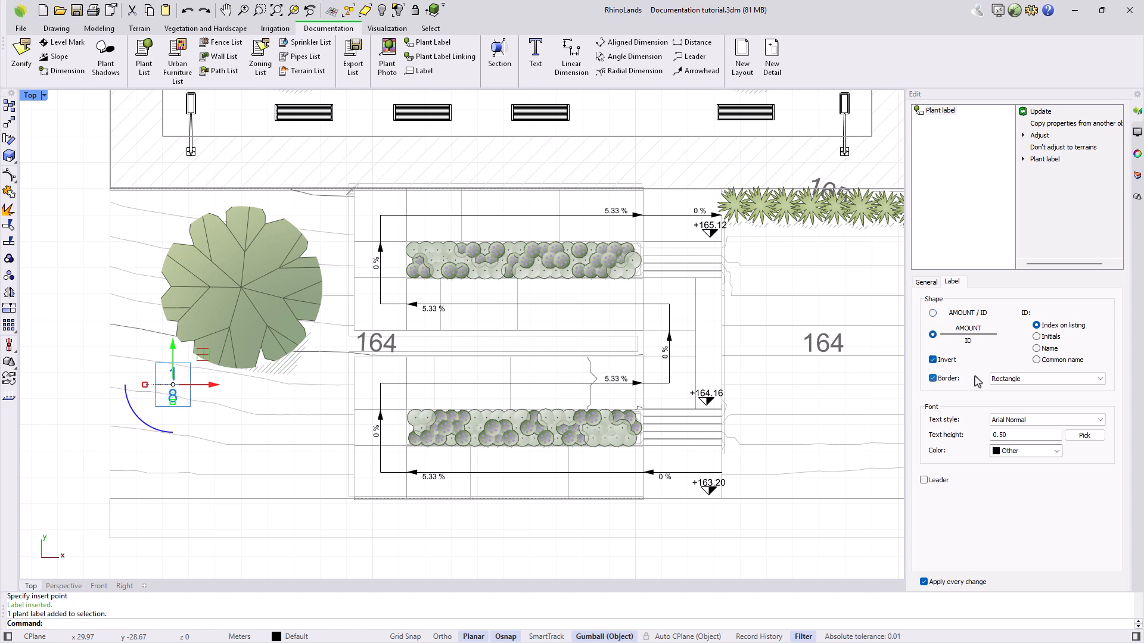
click(1020, 380)
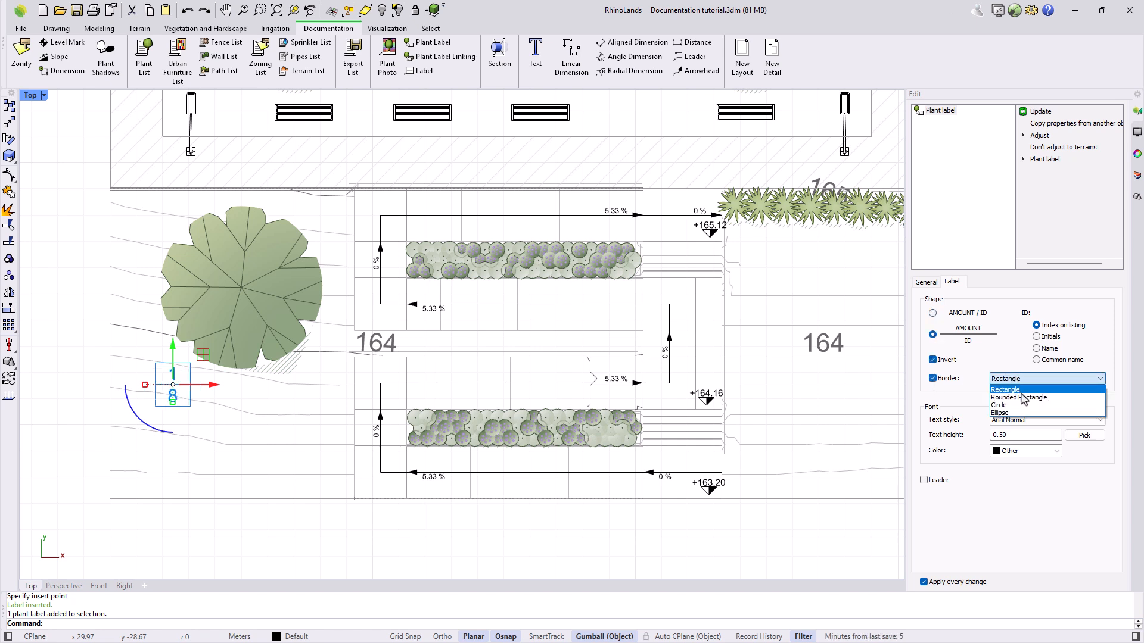
click(1023, 423)
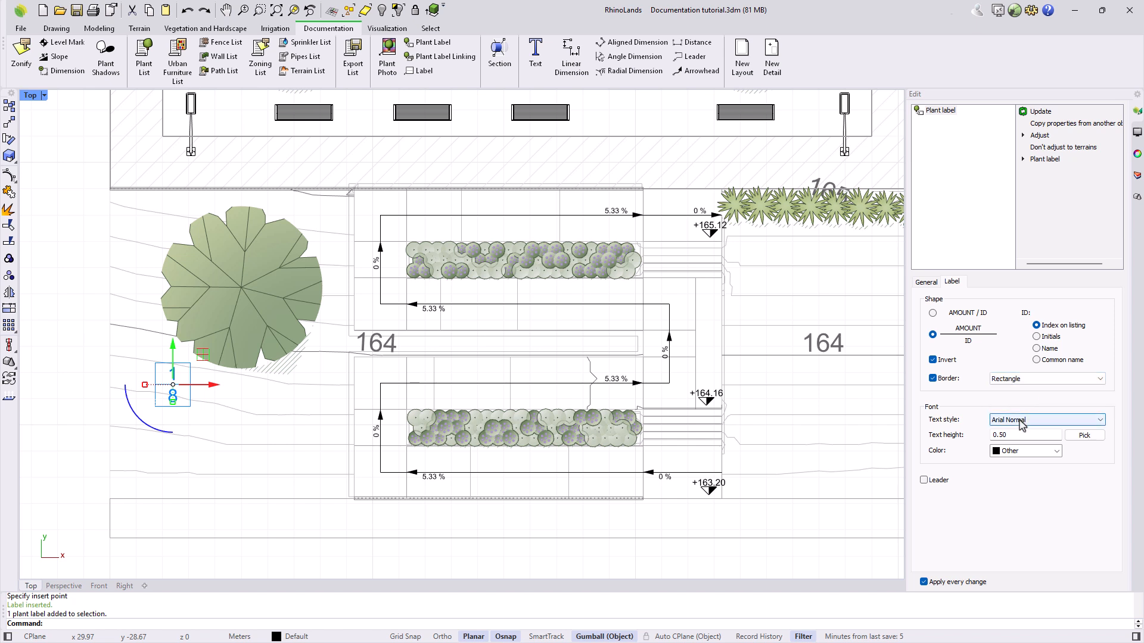
click(888, 442)
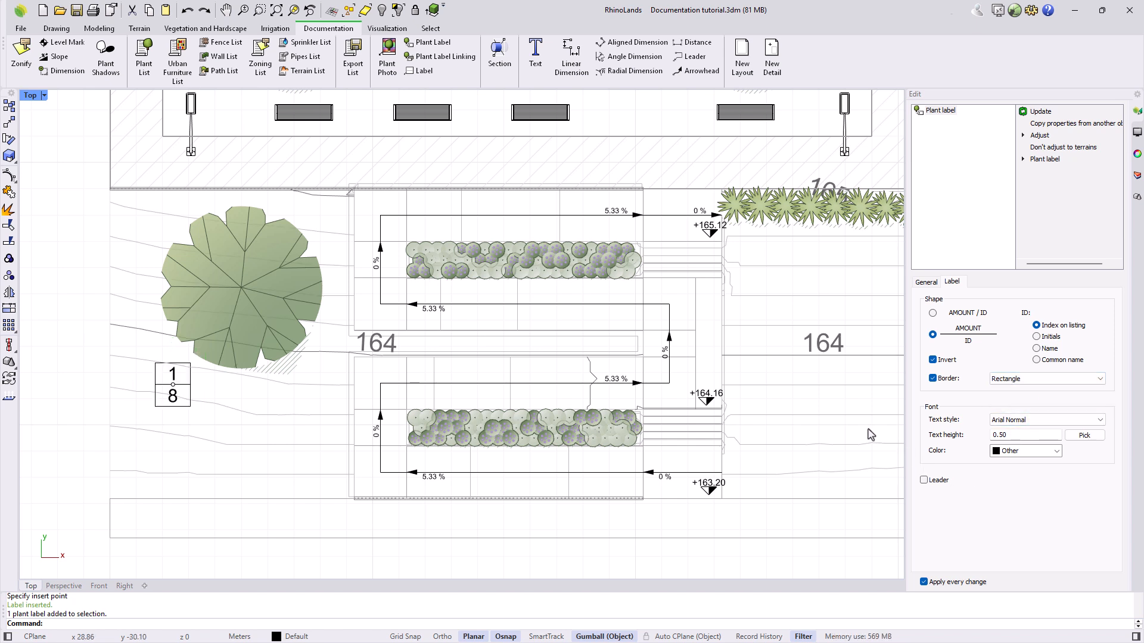
Insert a plant label for the Carex divulsa row directly below those plants
click(432, 42)
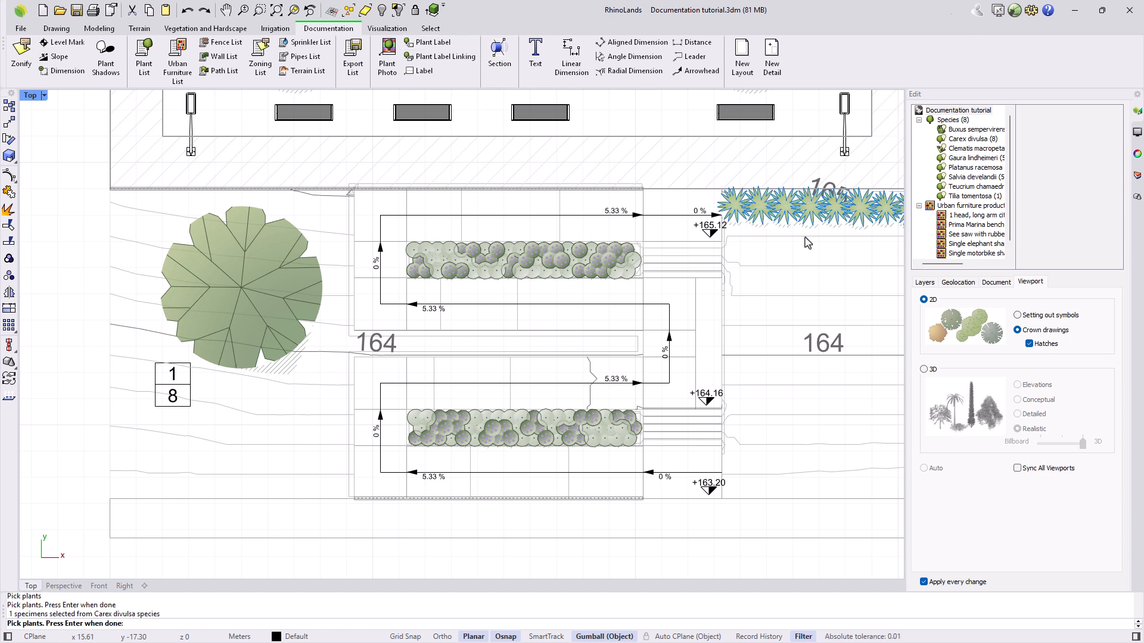
click(758, 210)
key(Return)
click(796, 258)
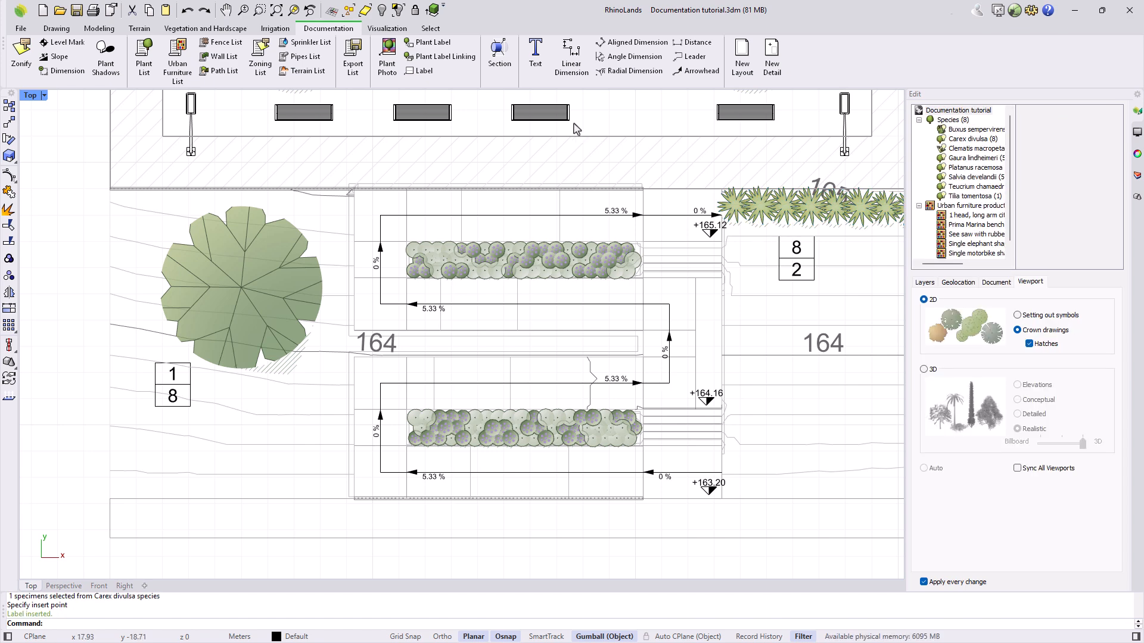
Link the five trees of the plaza's upper row with one plant label placed beside the row's left end
click(464, 59)
scroll(489, 350, down, 6)
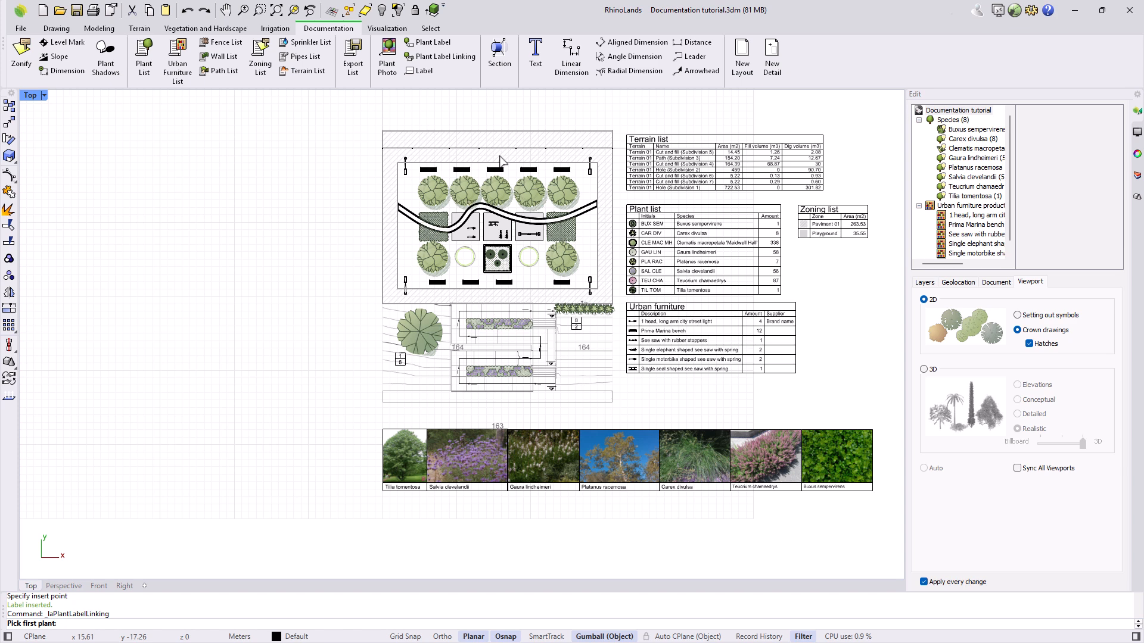
scroll(493, 168, up, 6)
click(592, 240)
click(566, 237)
click(448, 220)
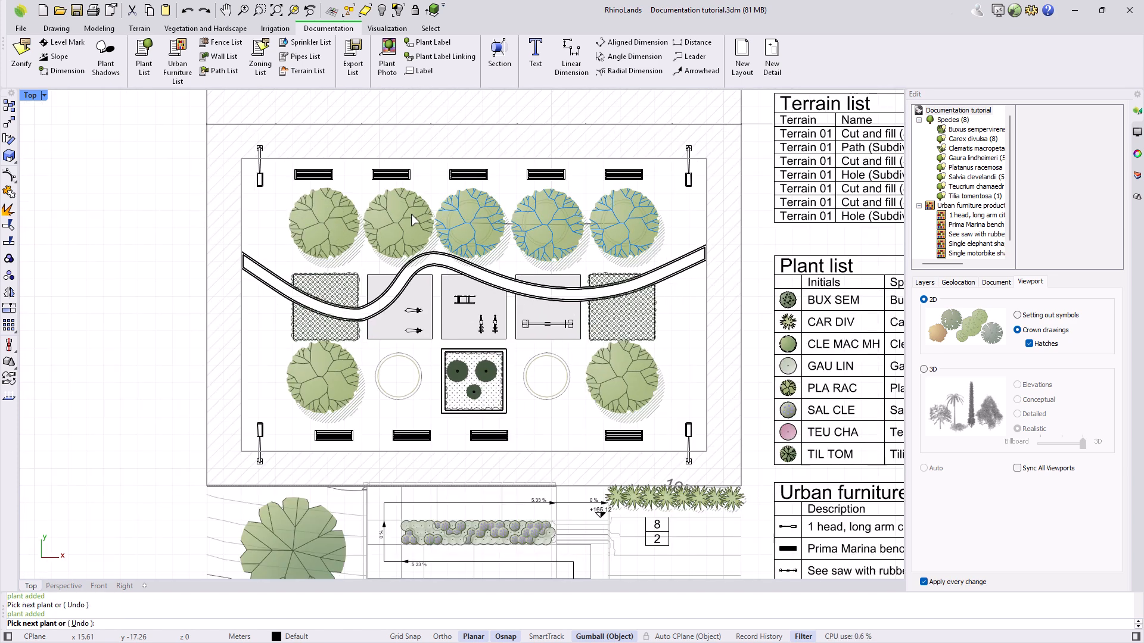
click(394, 212)
click(317, 218)
key(Return)
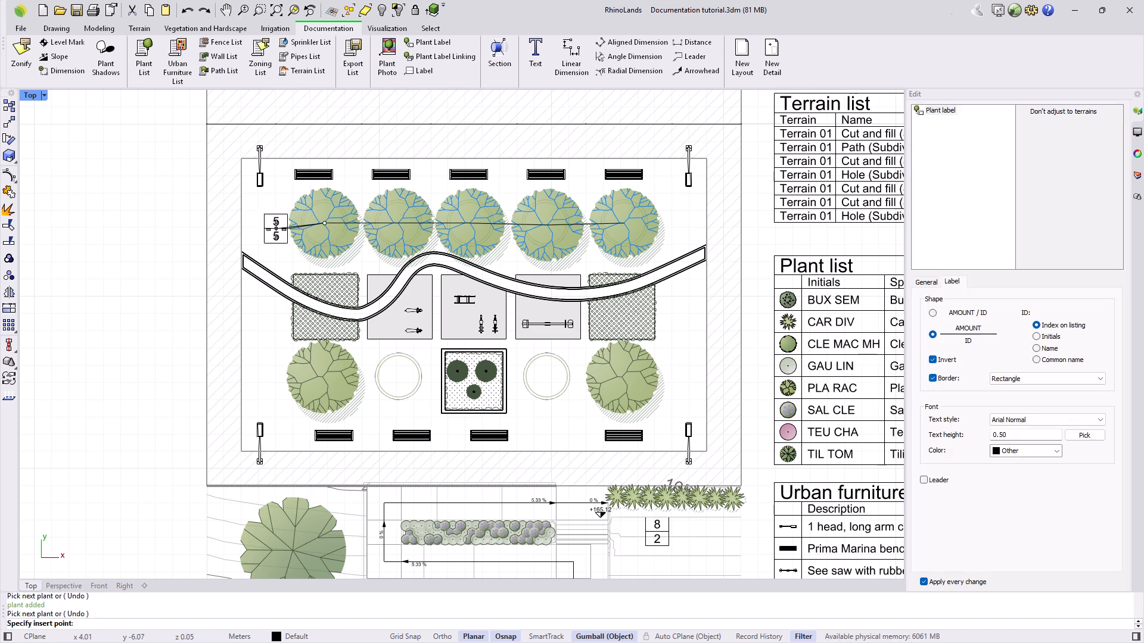
click(270, 230)
key(Return)
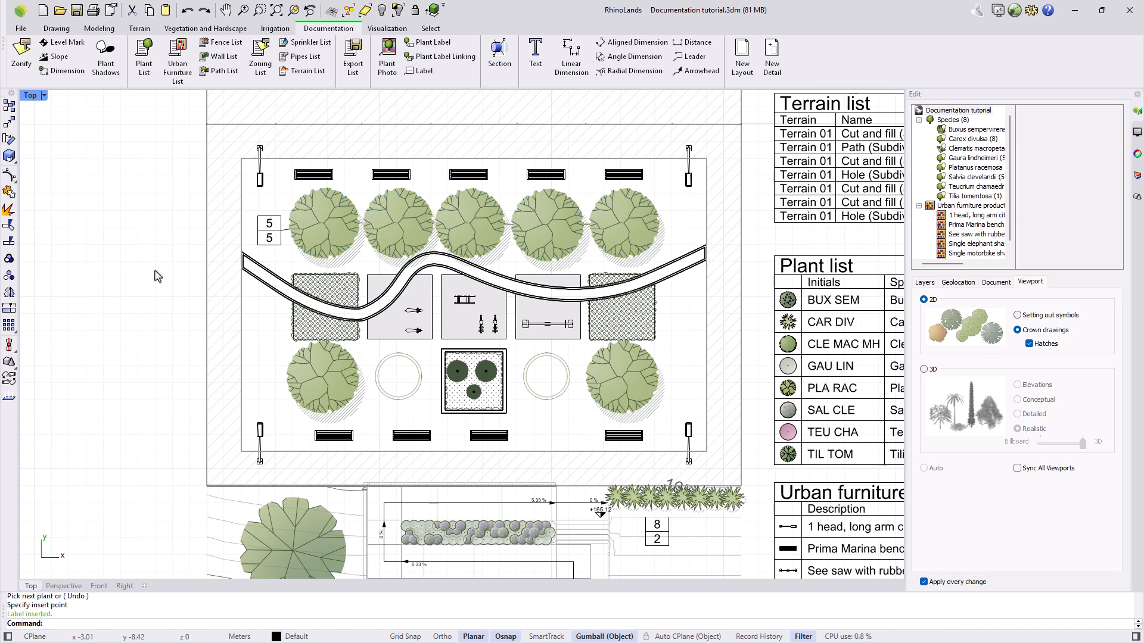
Show the Index field in the plant list
scroll(137, 271, down, 2)
click(600, 366)
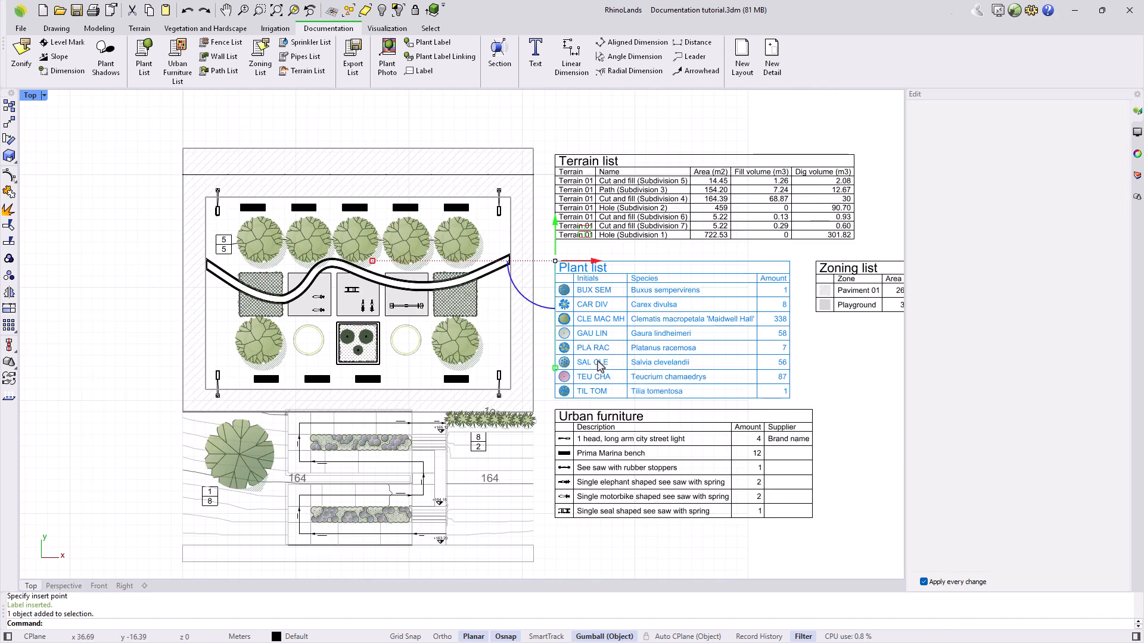
click(927, 326)
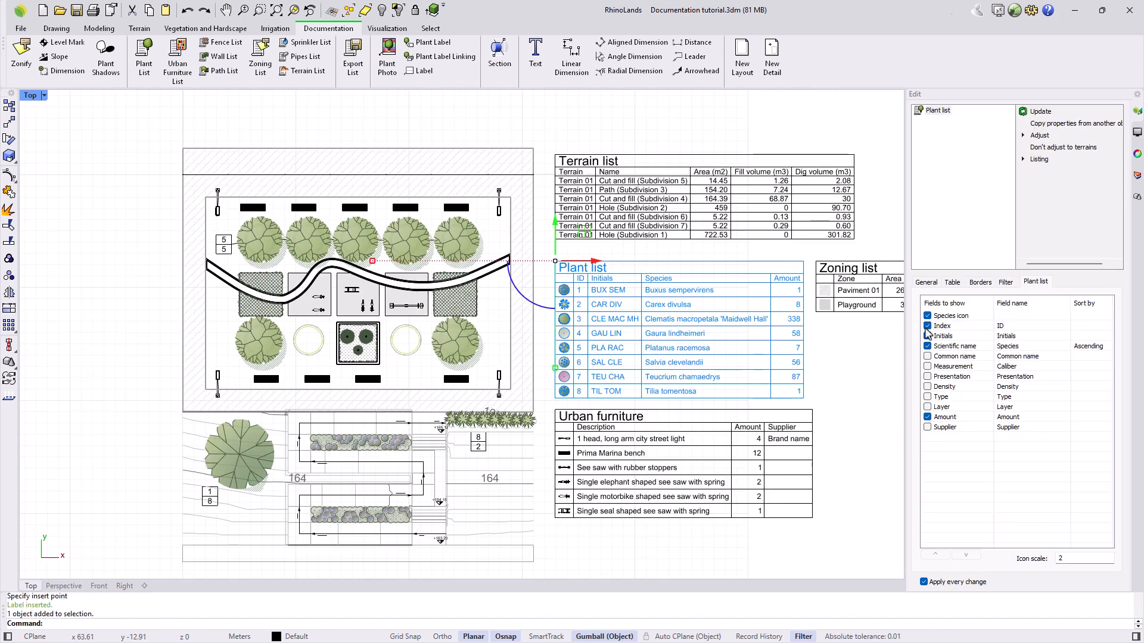
click(856, 361)
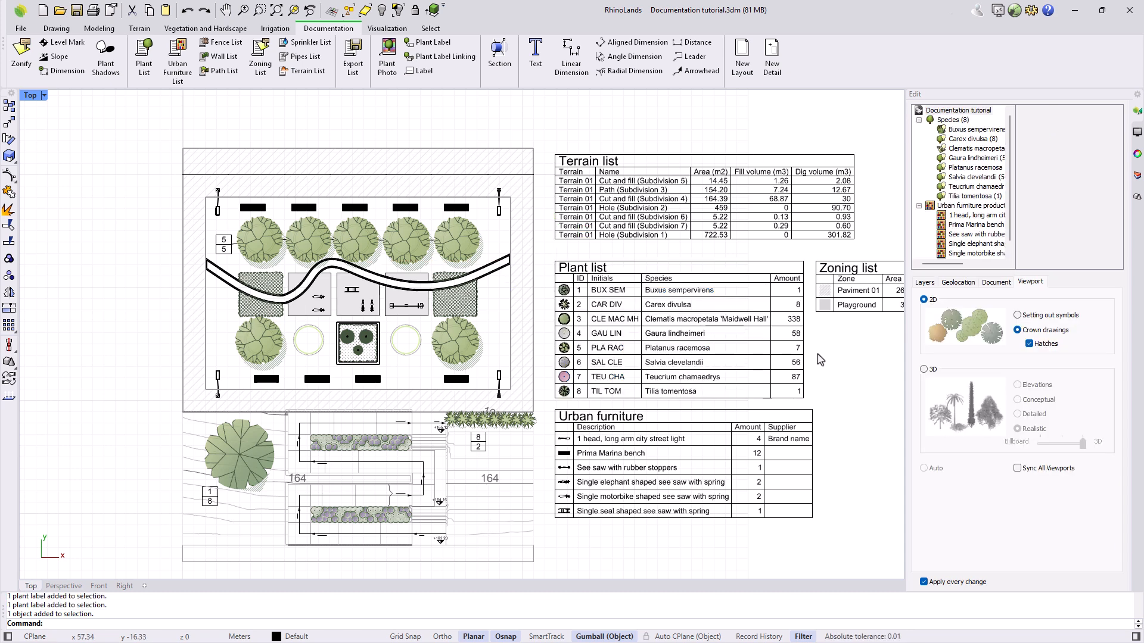
Insert a general label with its leader pointing at the large Tilia tomentosa tree and its box outside the crown
click(423, 71)
scroll(196, 468, up, 5)
click(205, 411)
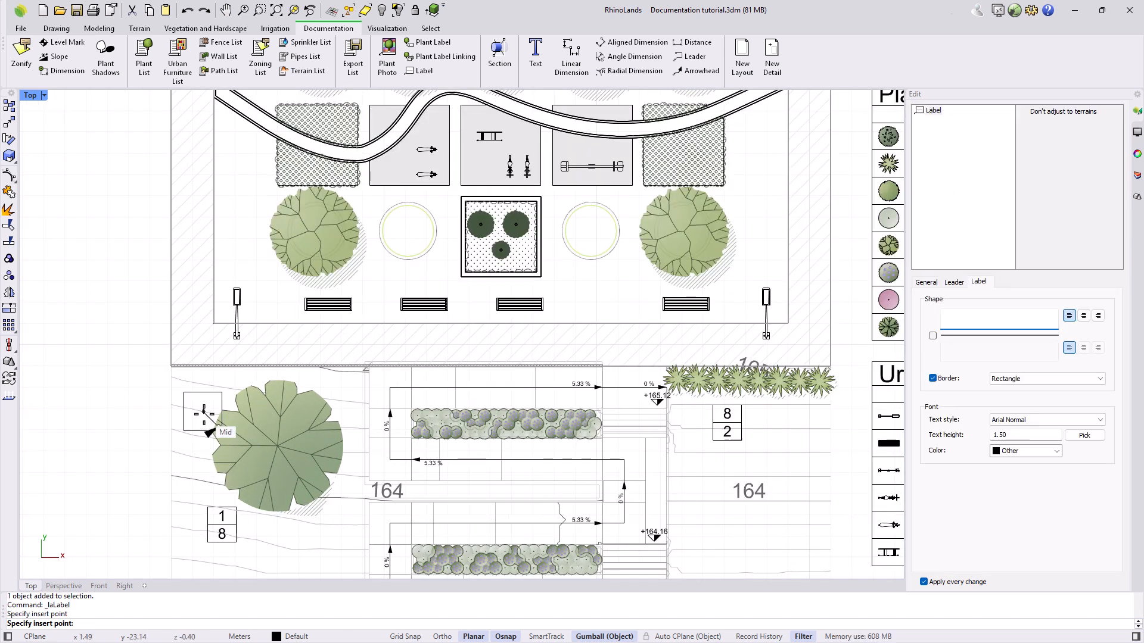
click(156, 403)
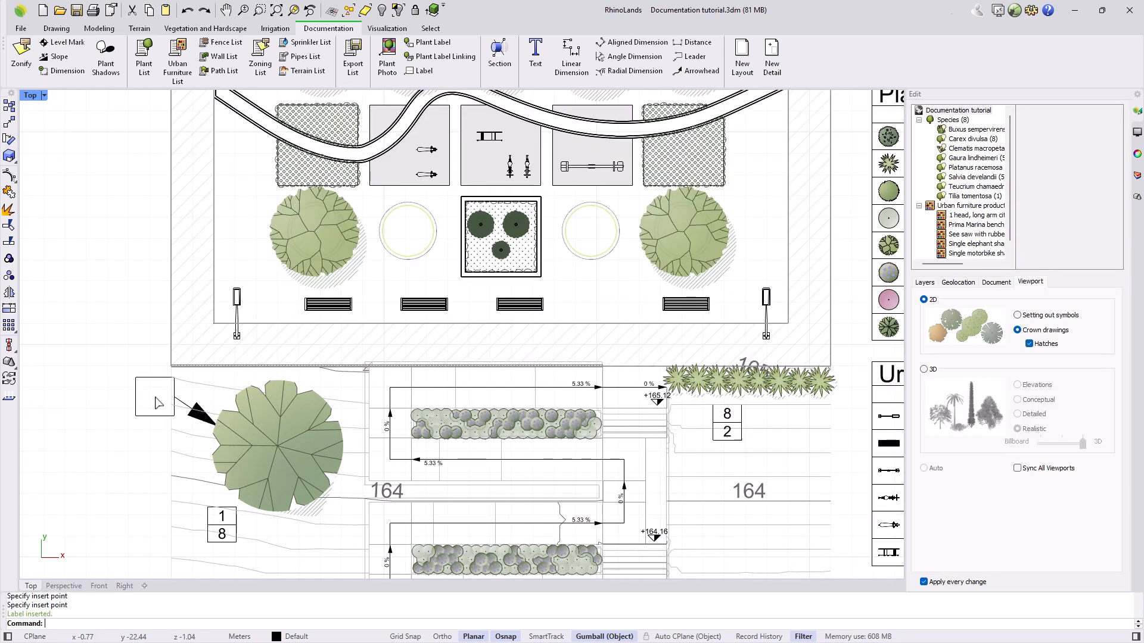
Give the leader label the text "Existing Tilia Tomentosa" and a text height of 0.3
click(138, 398)
click(1030, 318)
text(Existing Till)
text(a Tomentosa)
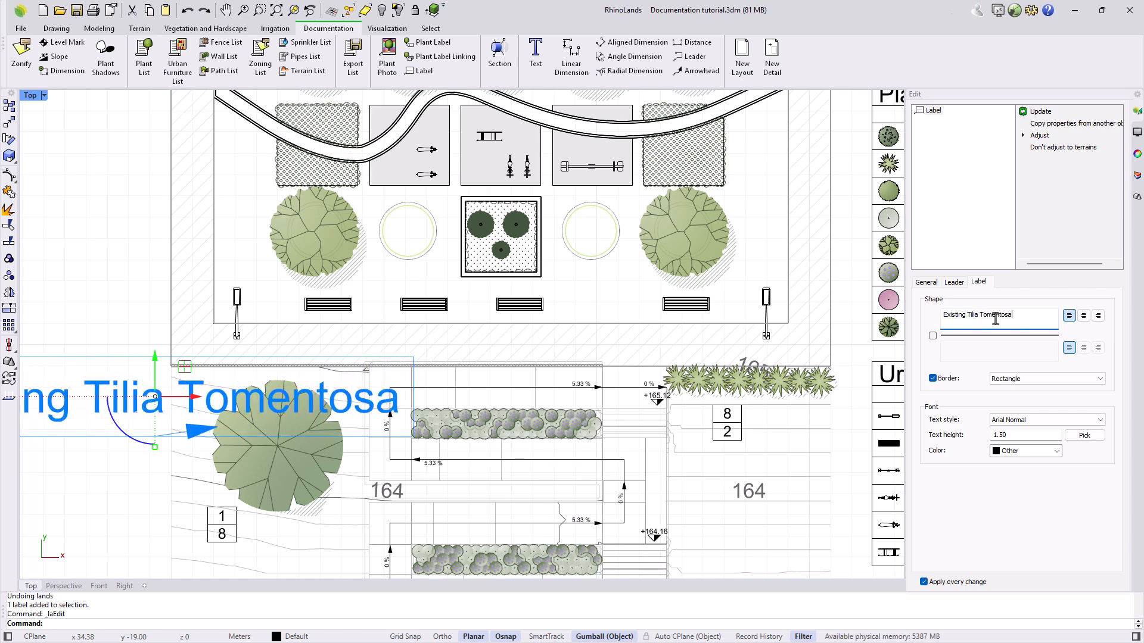
drag(1017, 436, 955, 443)
text(0.3)
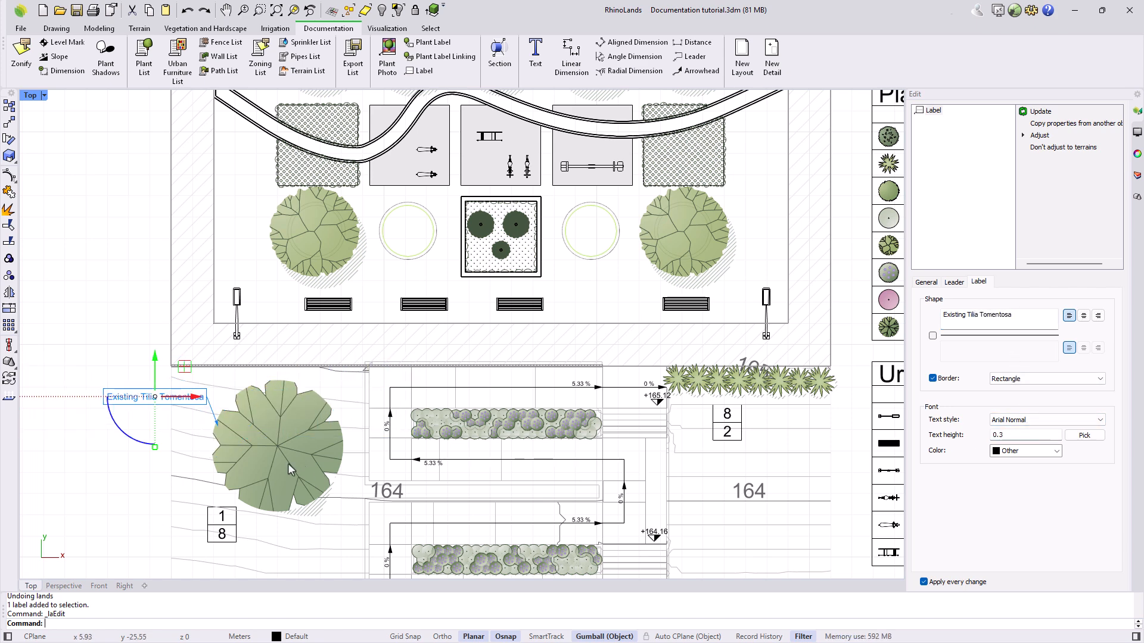
click(106, 487)
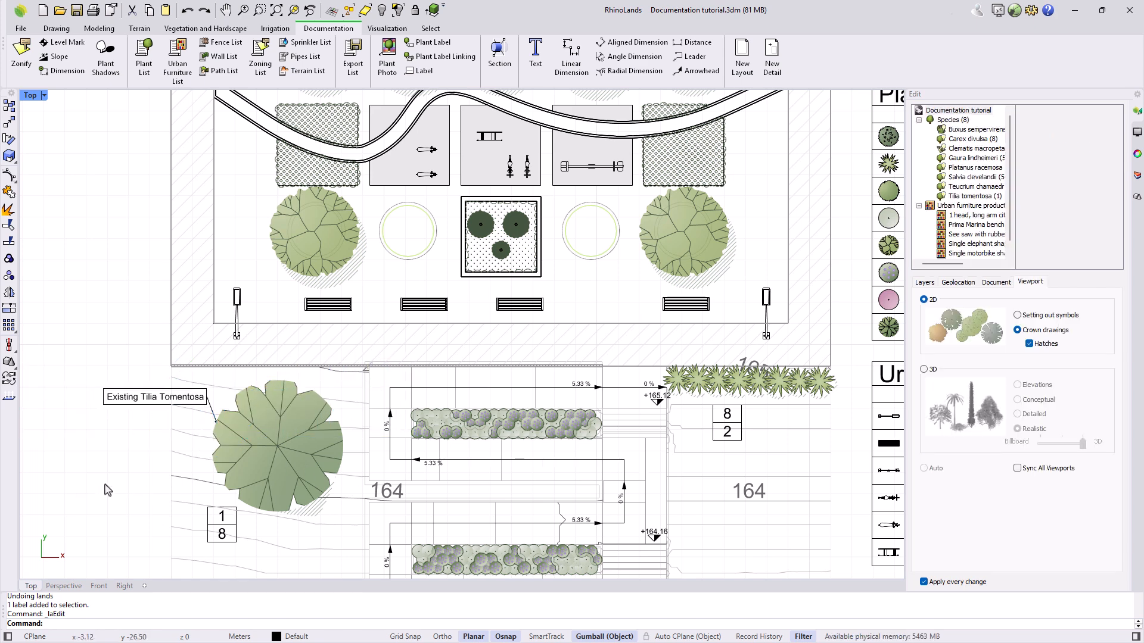
Show the whole drawing and create a new layer named Documentation
click(277, 12)
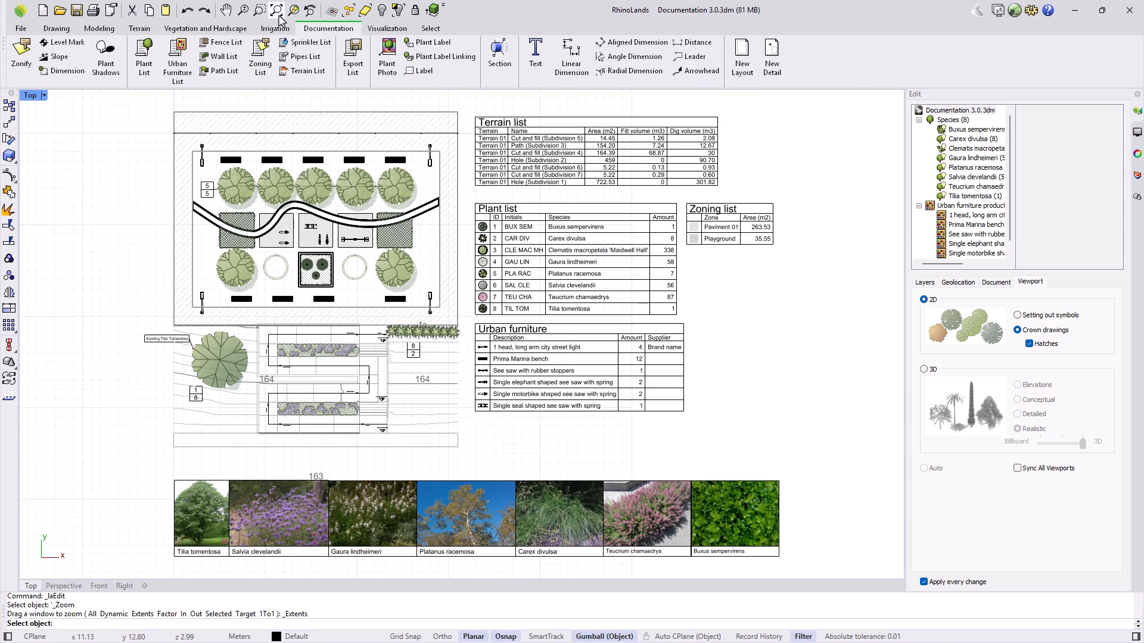
click(1137, 179)
click(912, 110)
text(Documentatio)
key(Return)
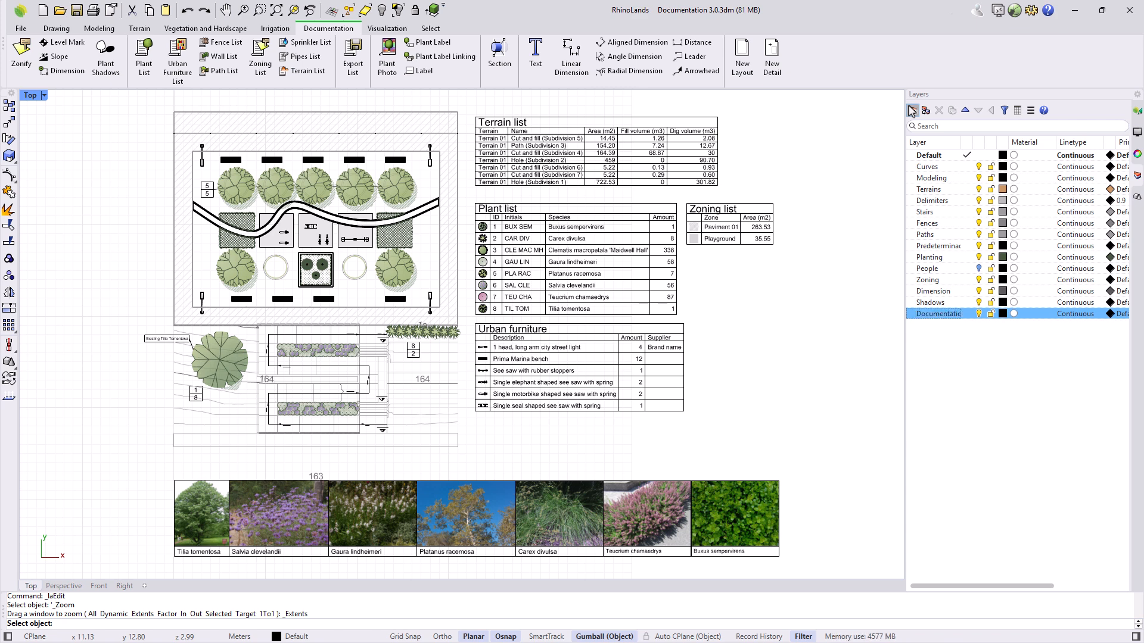
Select all lists, plant photos, plant labels and text labels and move them to the Documentation layer
click(430, 28)
click(471, 66)
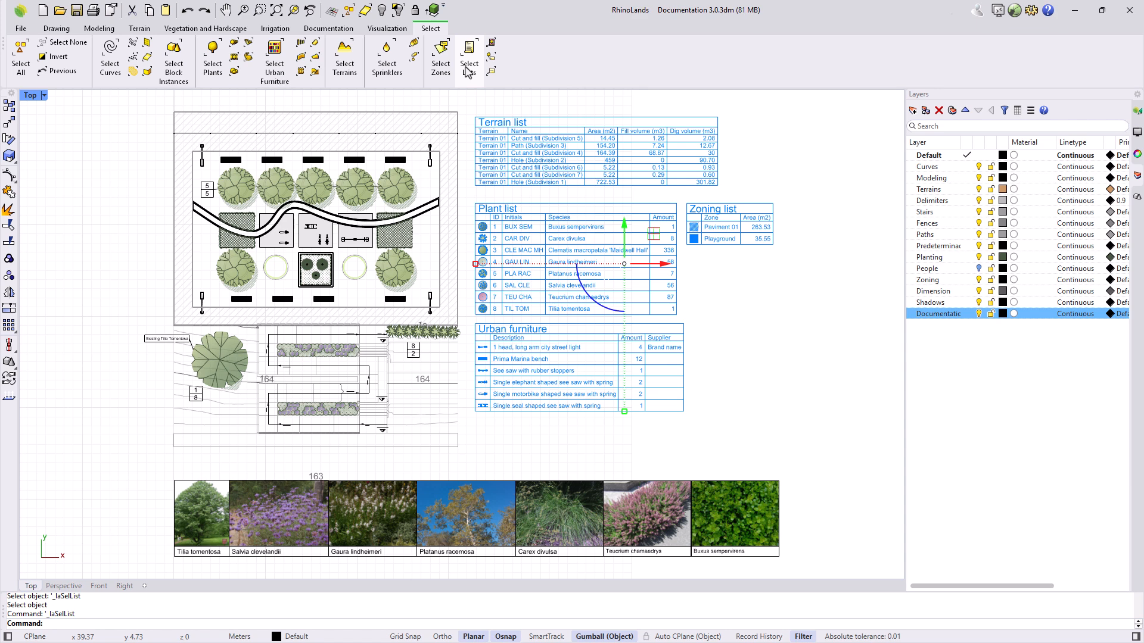
click(492, 45)
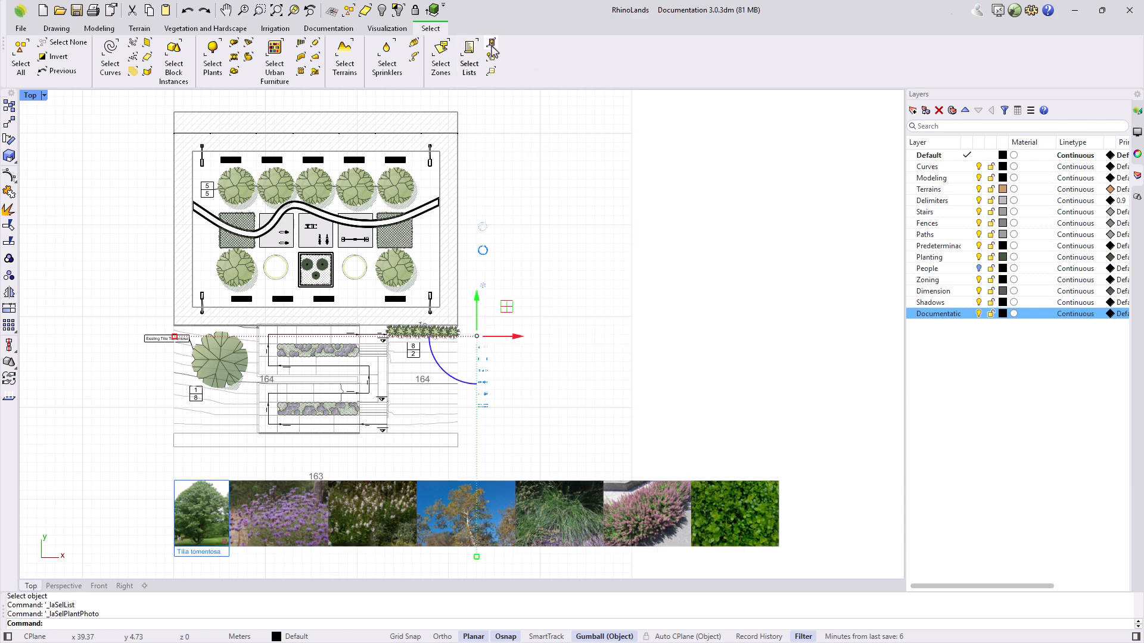
click(492, 62)
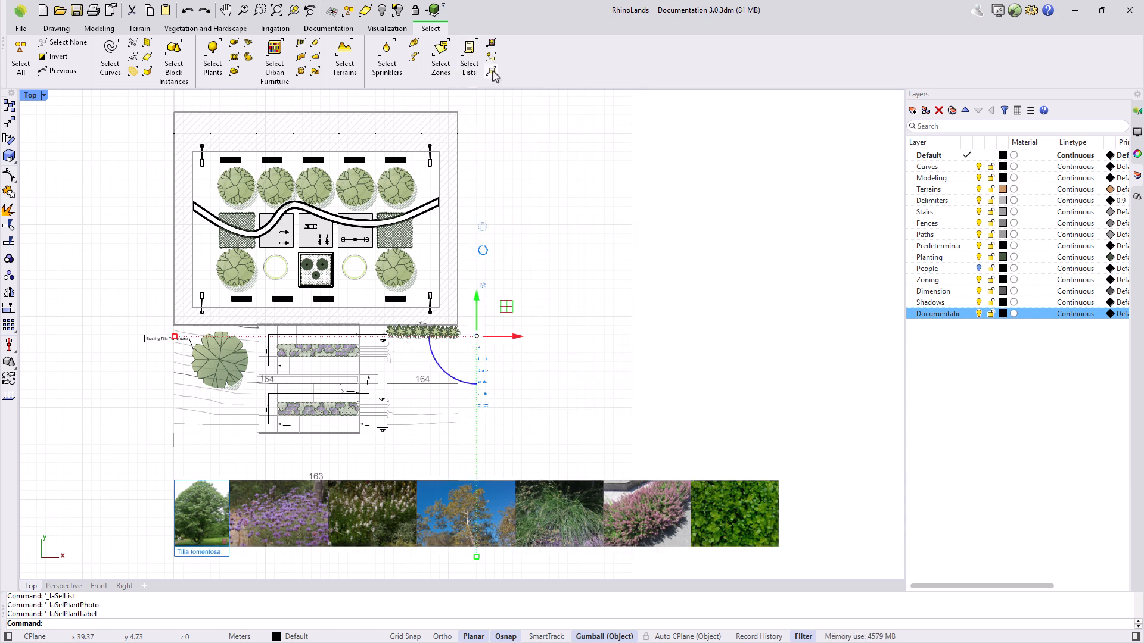
click(492, 71)
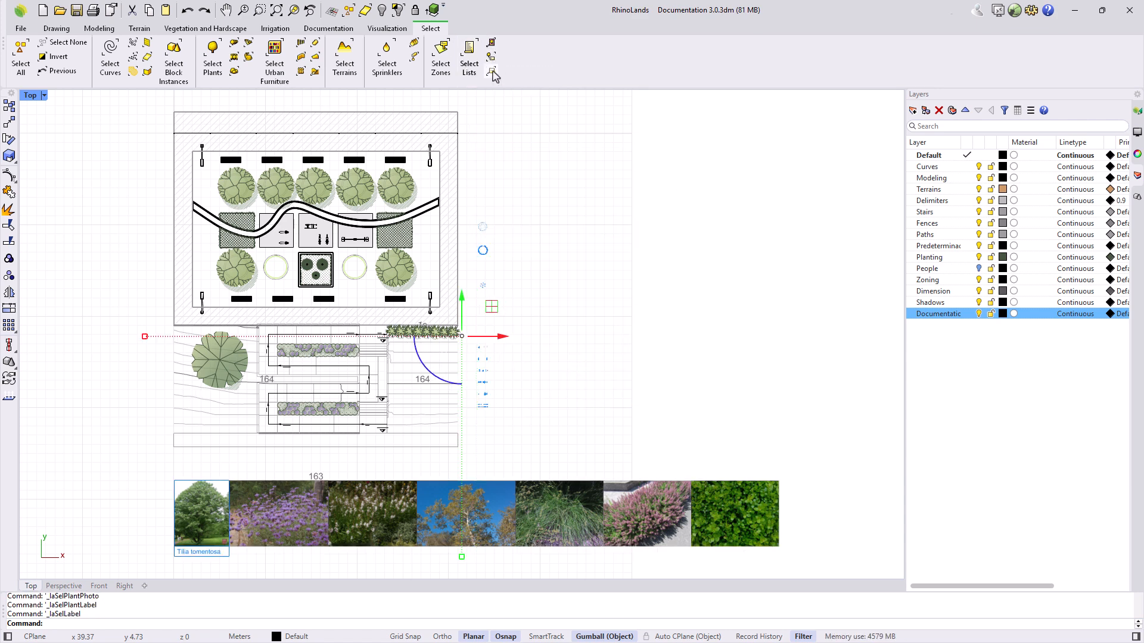
click(312, 636)
click(324, 623)
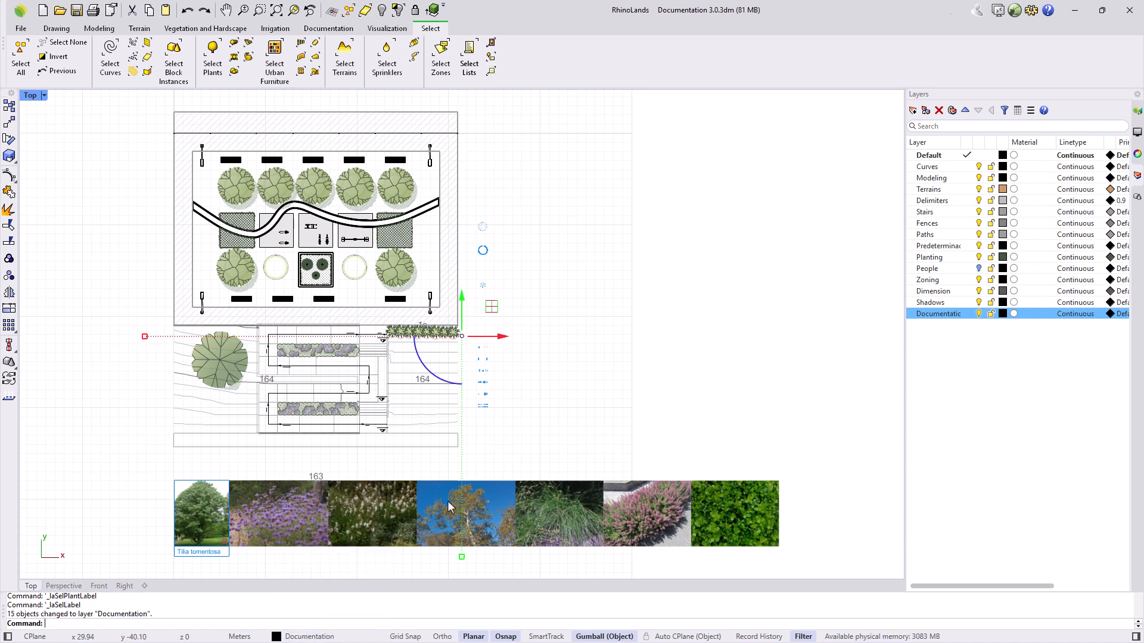
Check the urban furniture list's layer assignment and toggle the Documentation layer's visibility off and back on
click(675, 392)
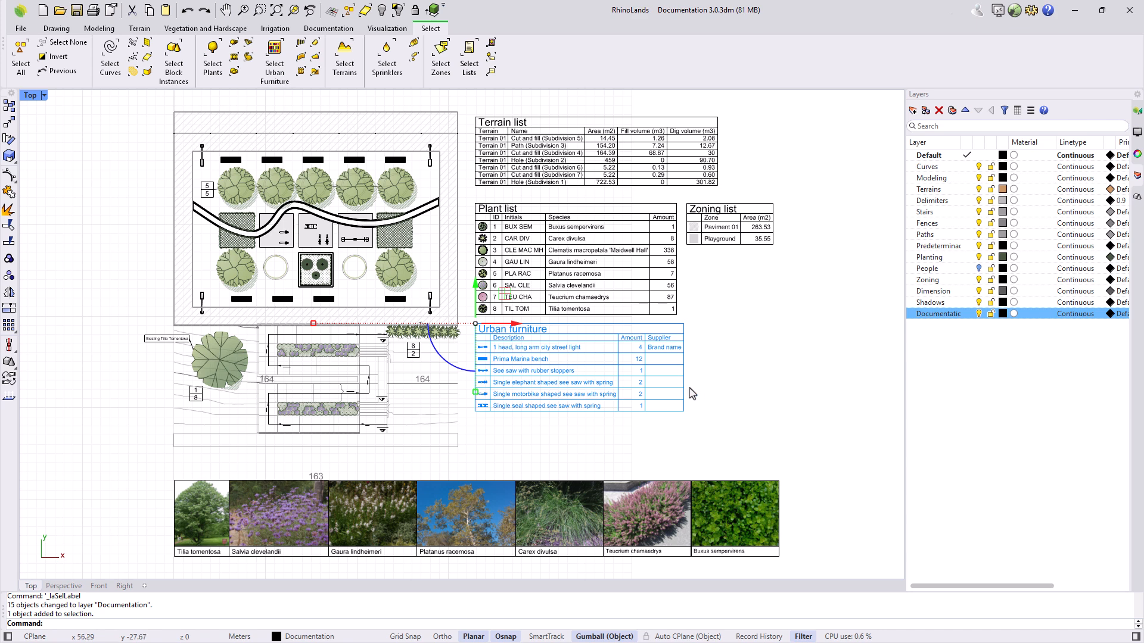
click(707, 389)
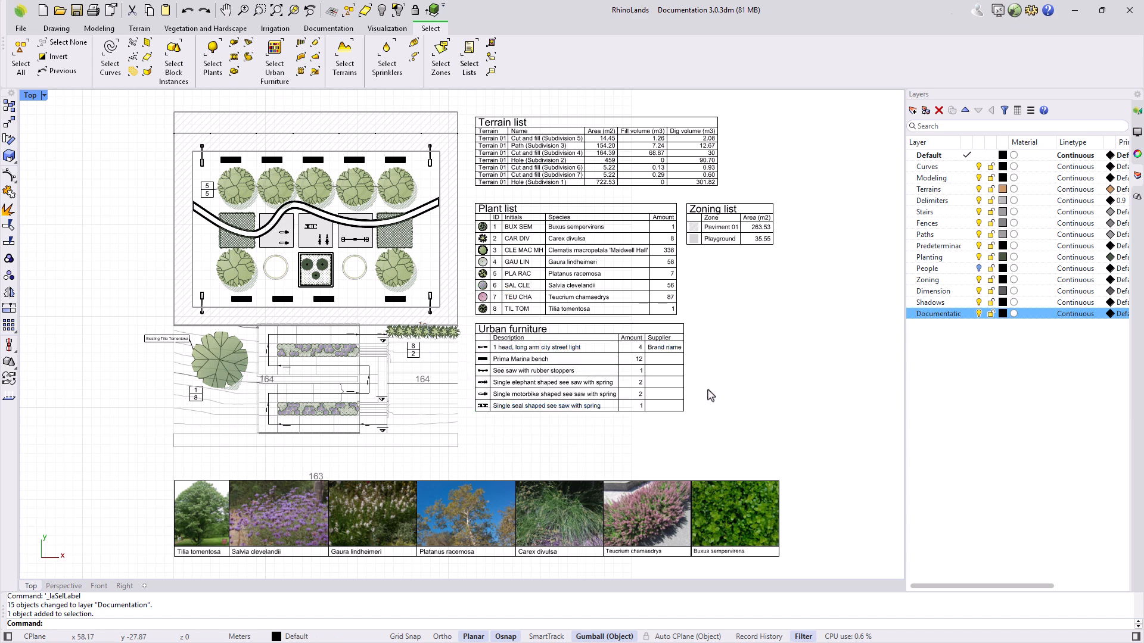
click(979, 315)
click(979, 316)
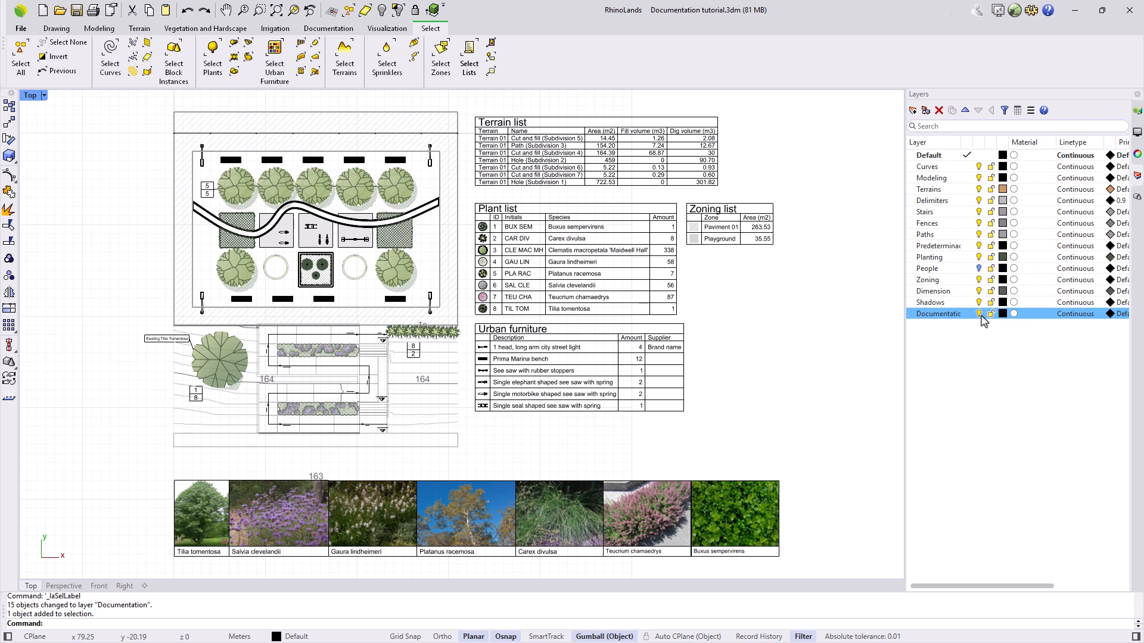
Create a new layout named Page 1 in A3 landscape with one initial Top detail
click(321, 30)
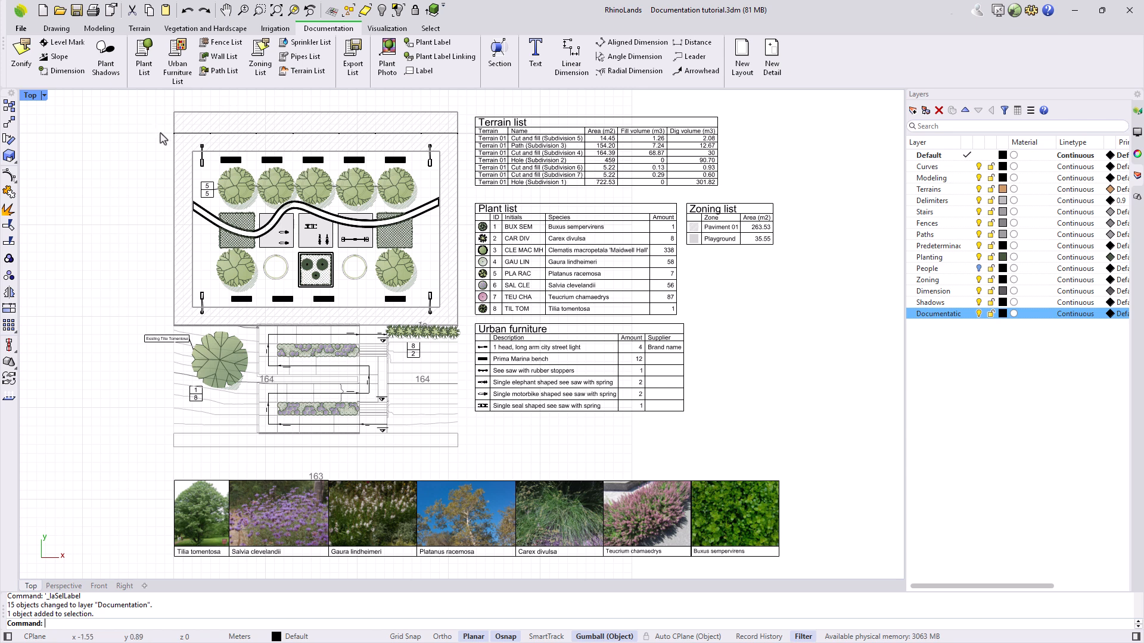
click(144, 586)
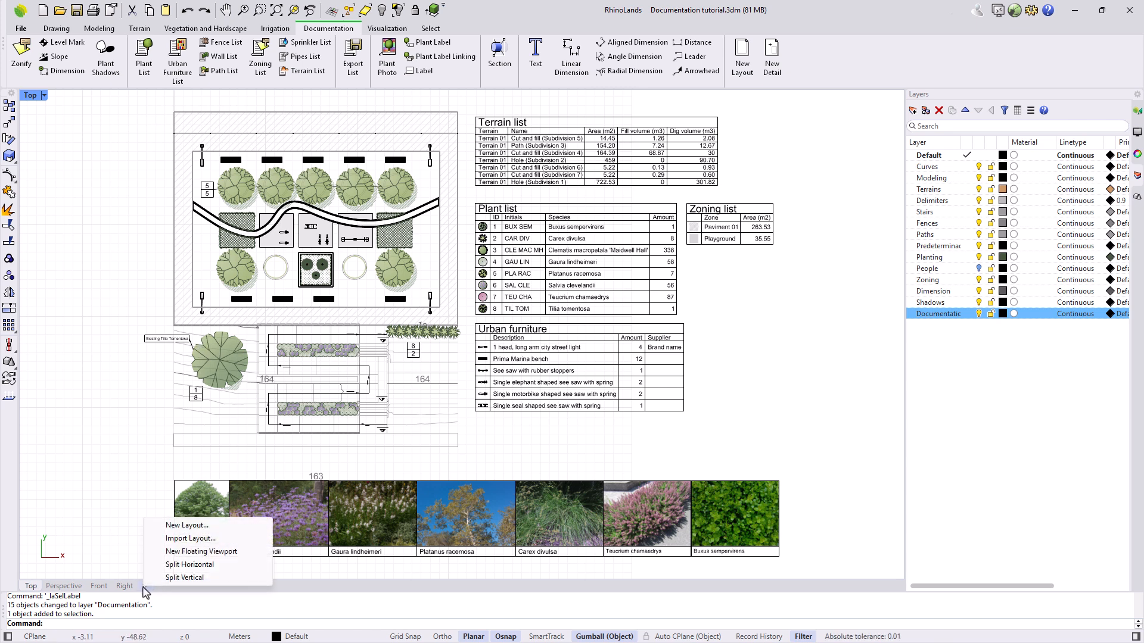
click(220, 527)
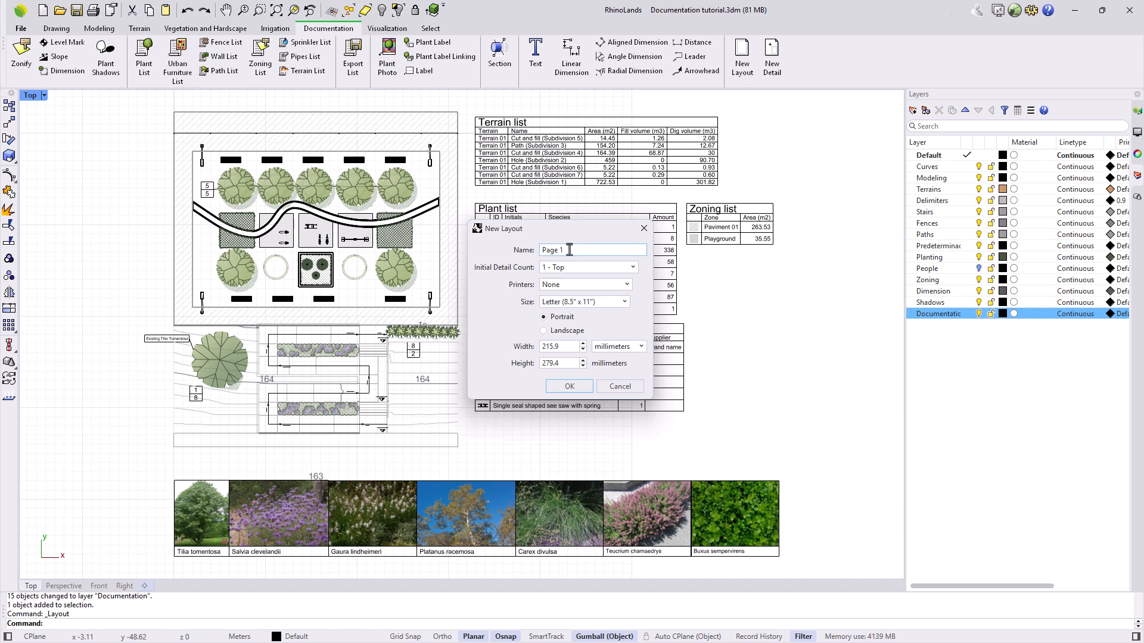
drag(569, 250, 516, 258)
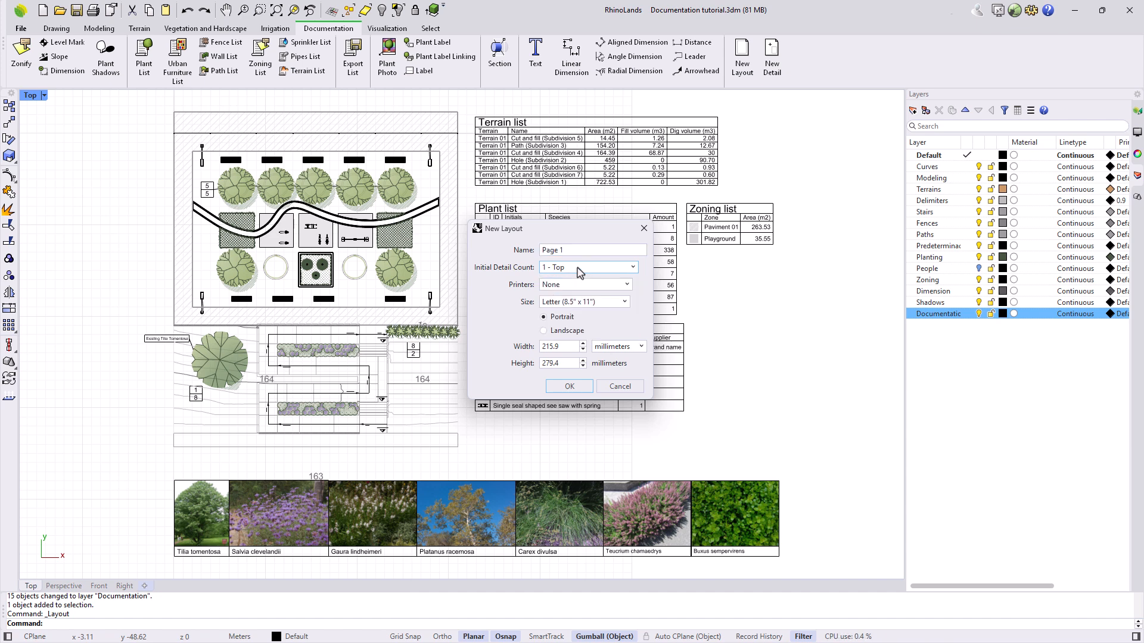
click(602, 303)
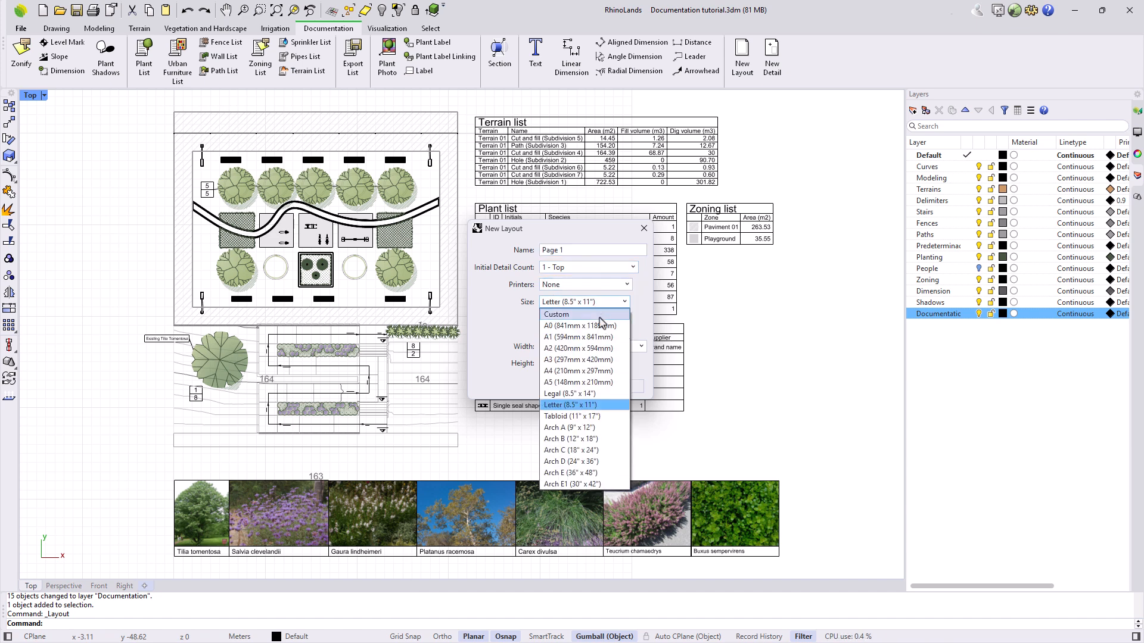
click(584, 367)
click(546, 332)
click(579, 390)
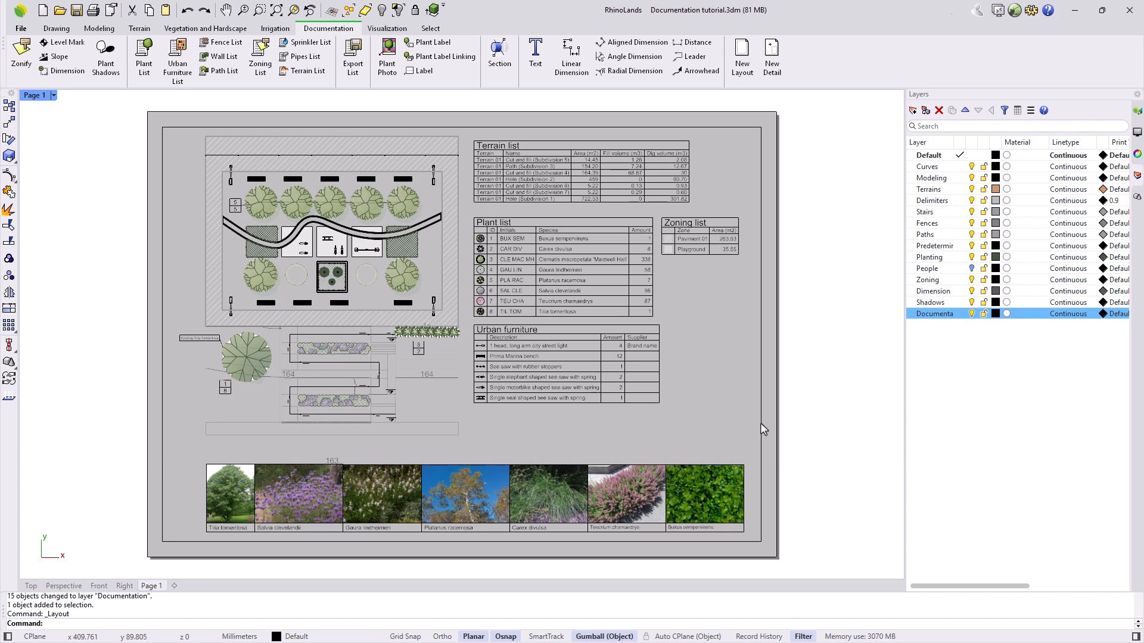
Activate the Top detail on Page 1, shift the model slightly within its frame, and return to the layout
double_click(714, 385)
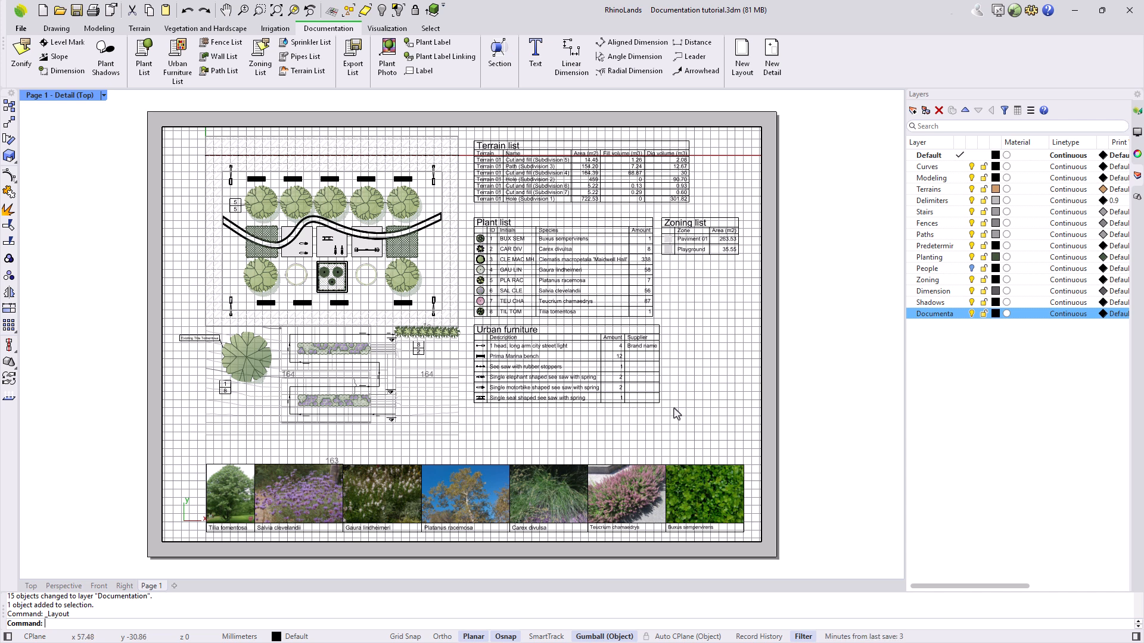
mouse_move(715, 326)
right_down()
mouse_move(684, 355)
mouse_move(711, 329)
right_up()
click(695, 379)
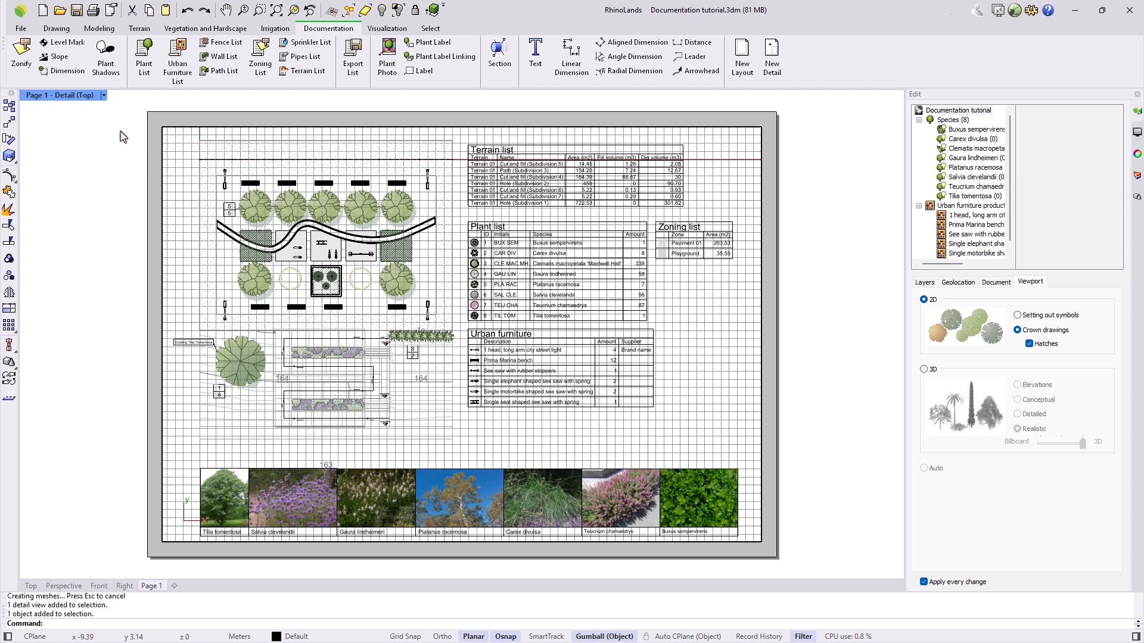
click(103, 96)
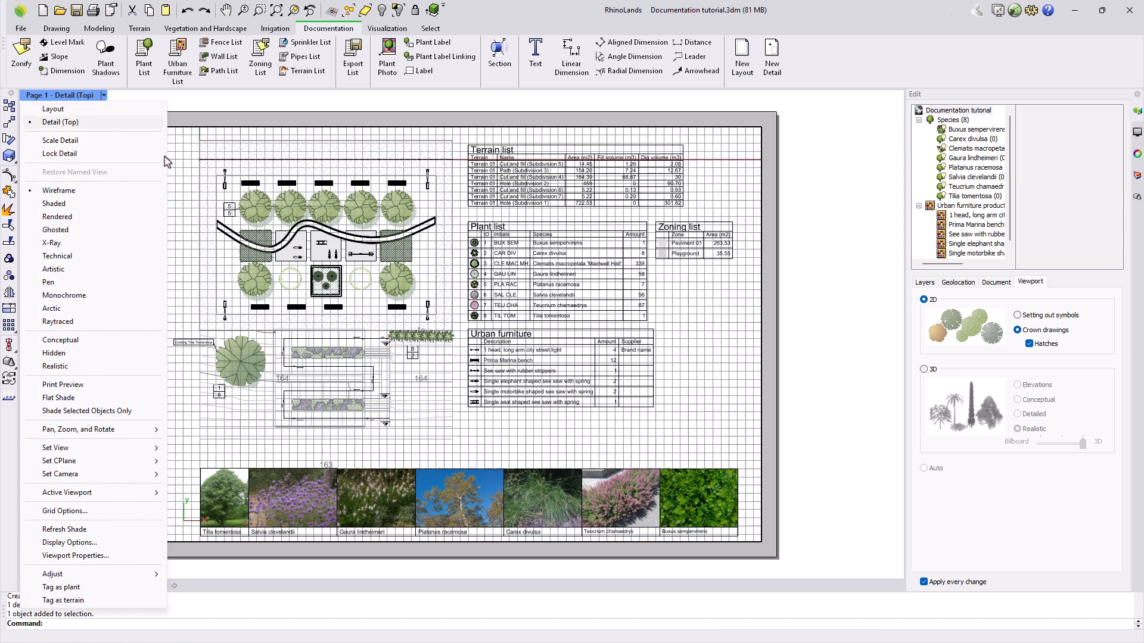
click(688, 340)
double_click(688, 341)
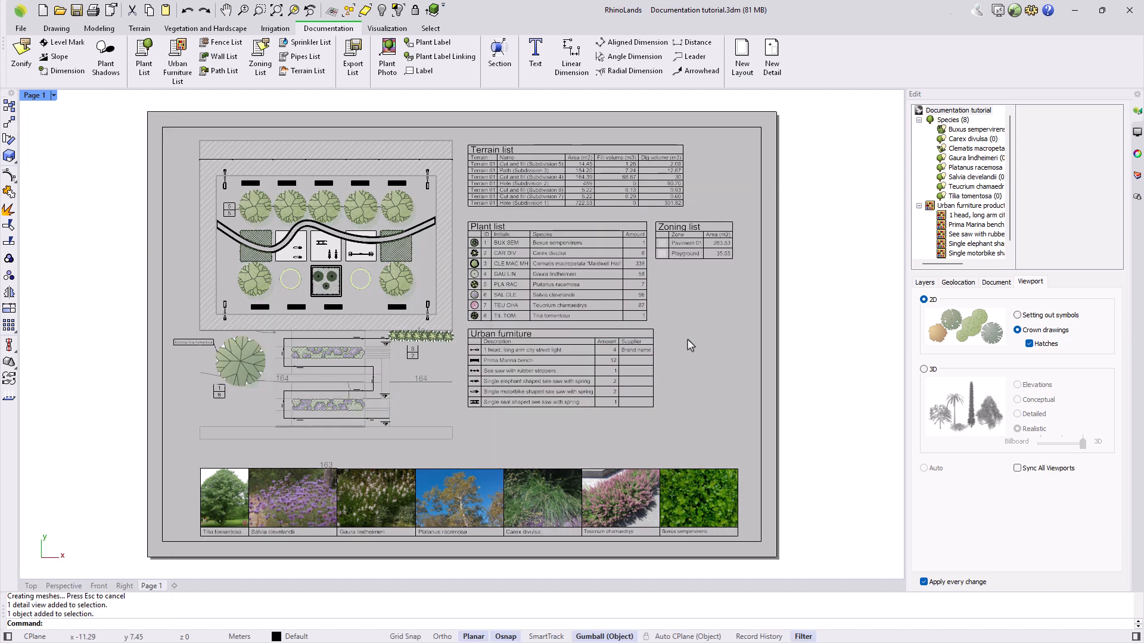
Set the Top detail's scale to 1 millimeter on page for 0.2 meters in model
click(760, 334)
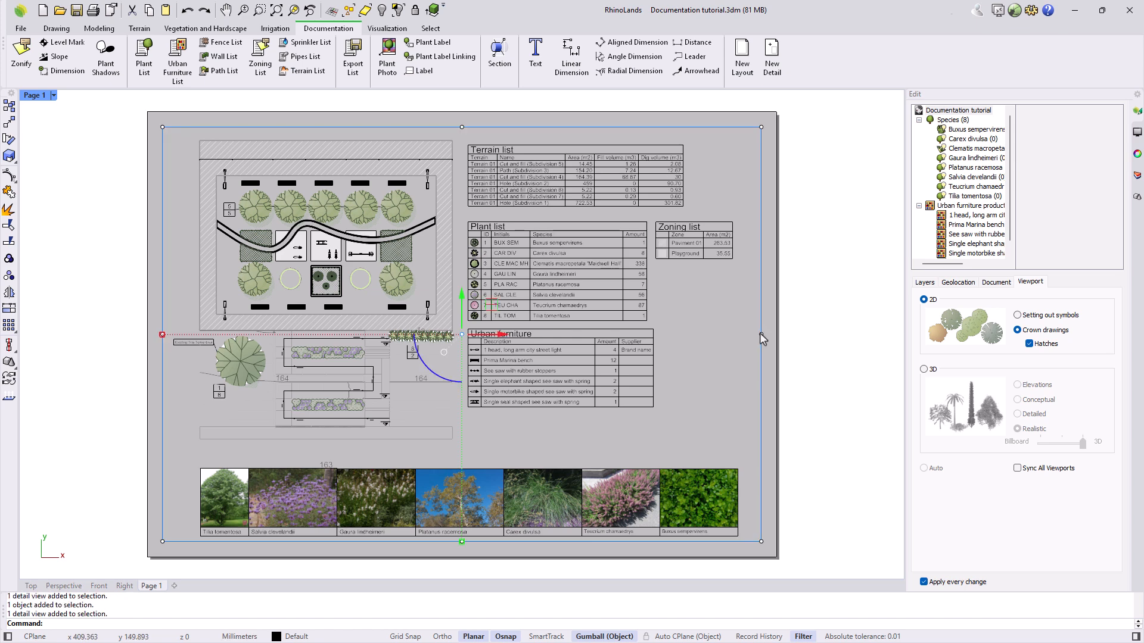
click(1137, 157)
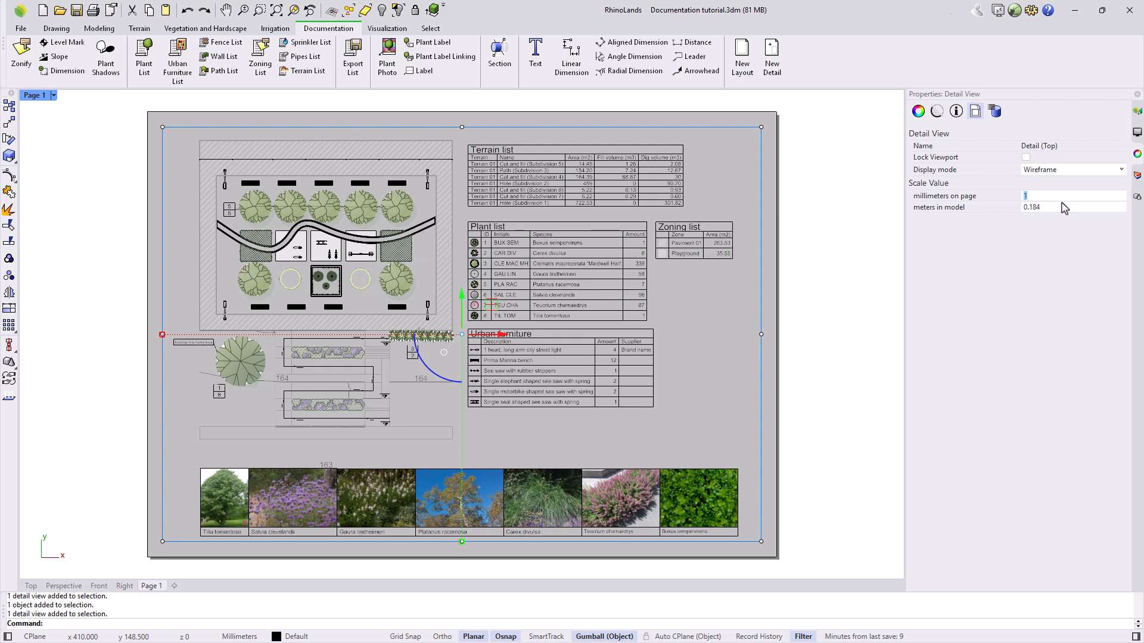
click(1060, 206)
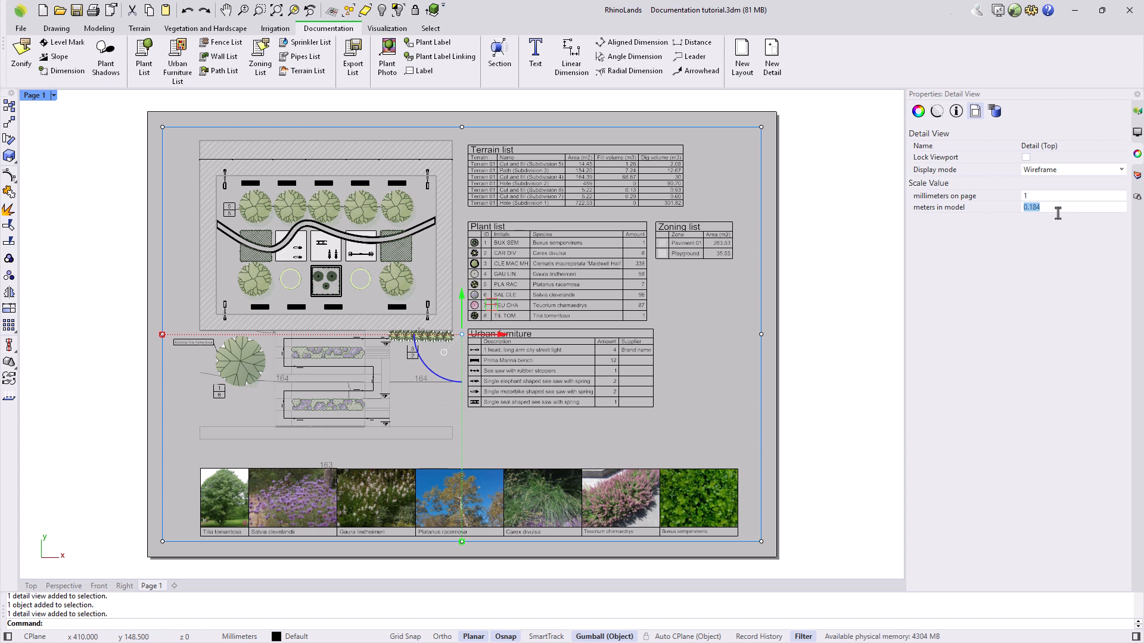
text(0.2)
key(Return)
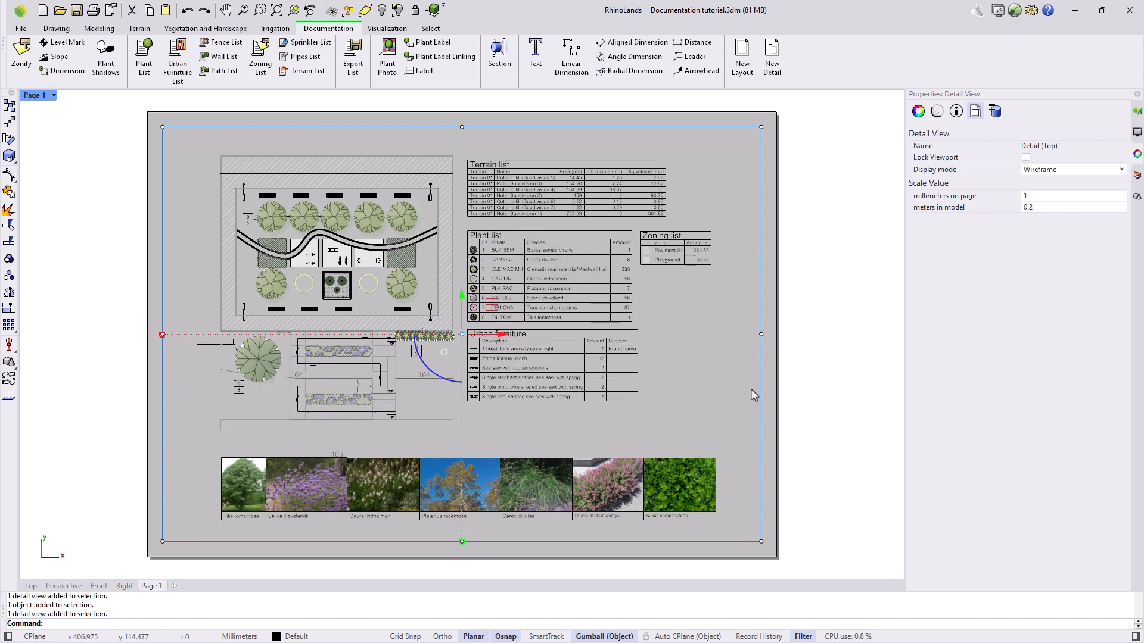
click(722, 400)
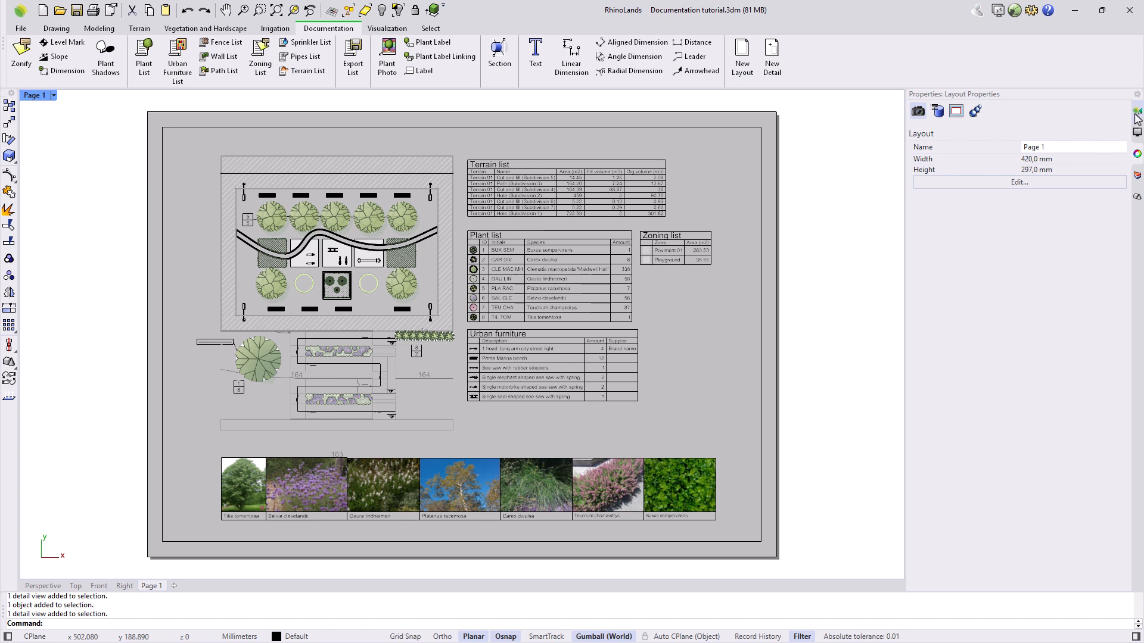
click(1137, 112)
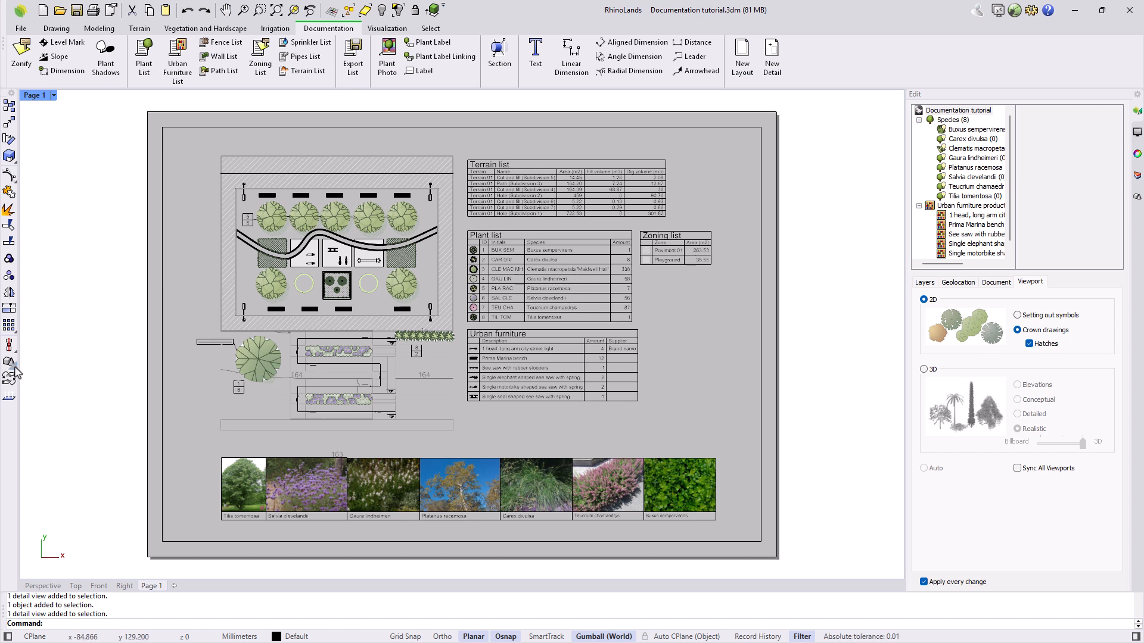
Insert the titleblock A3 file as an embedded block instance with its insertion point at the page's lower-left corner
click(9, 362)
click(44, 385)
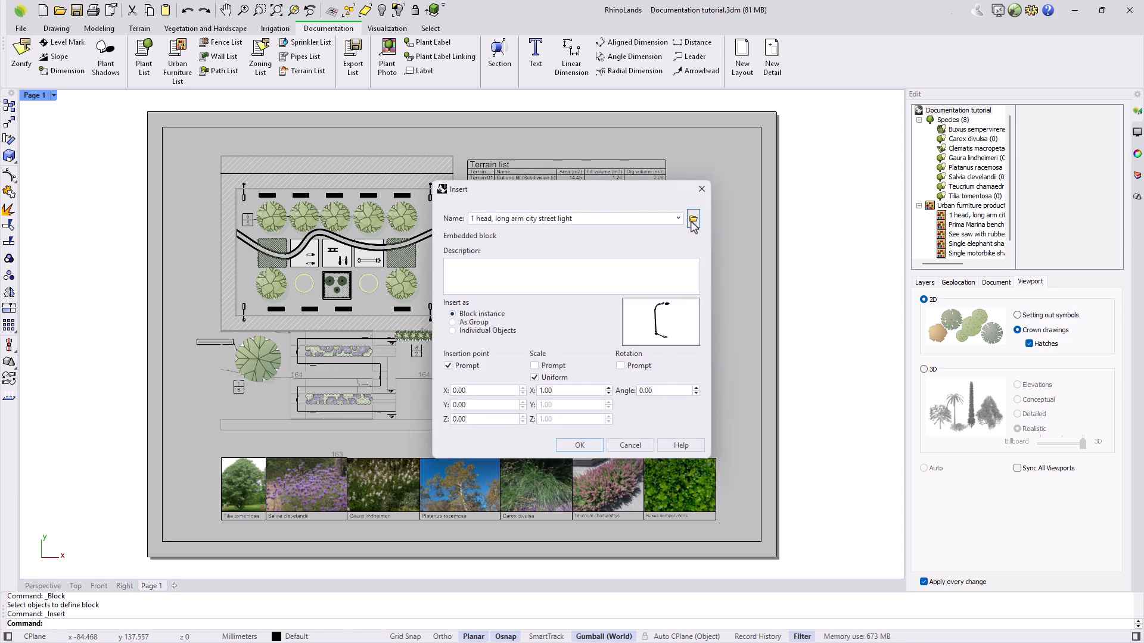
click(693, 220)
click(146, 126)
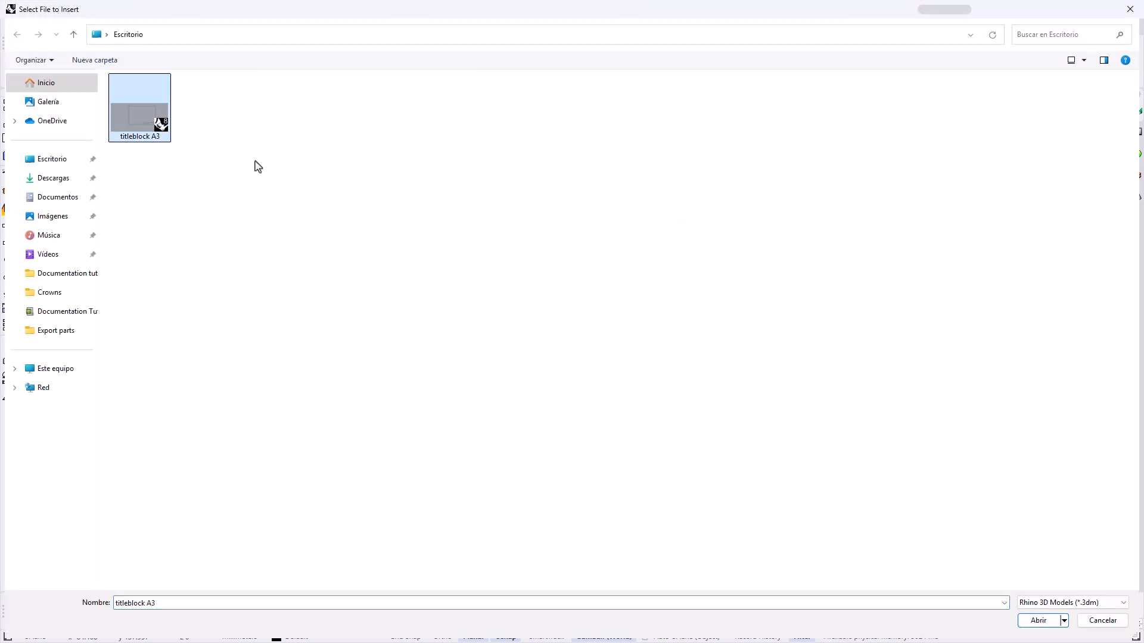
click(1037, 622)
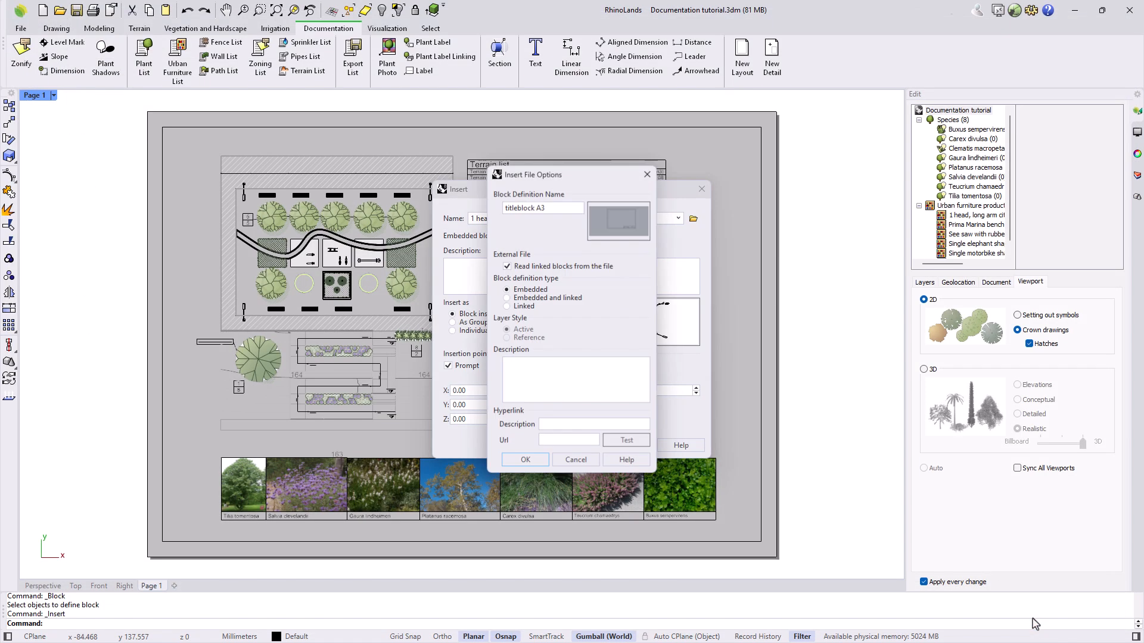
click(525, 460)
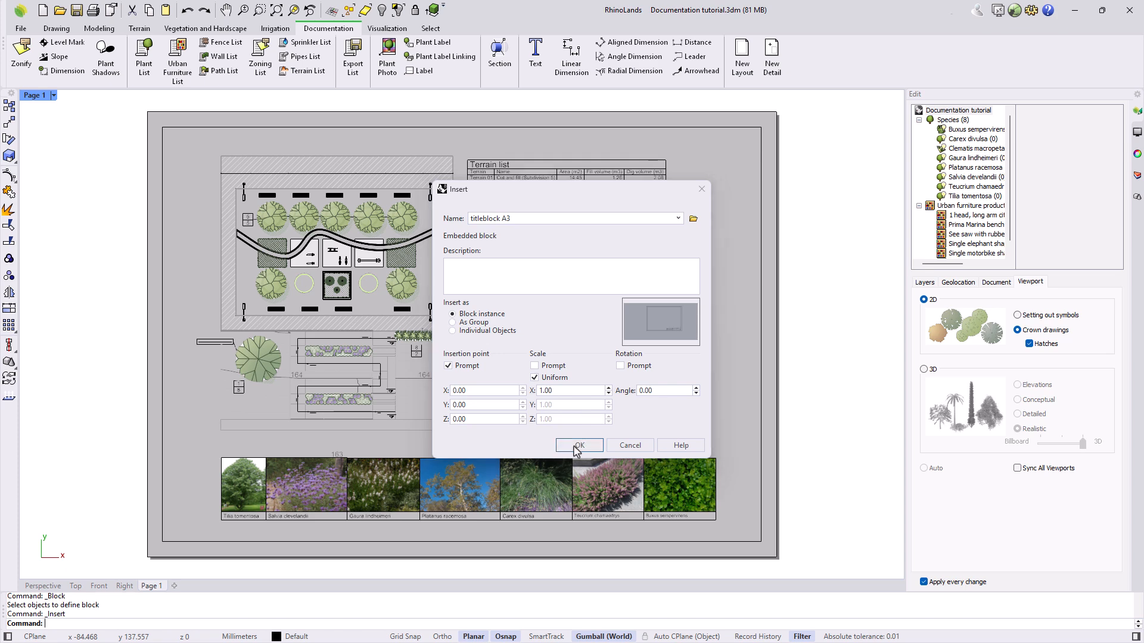
click(578, 445)
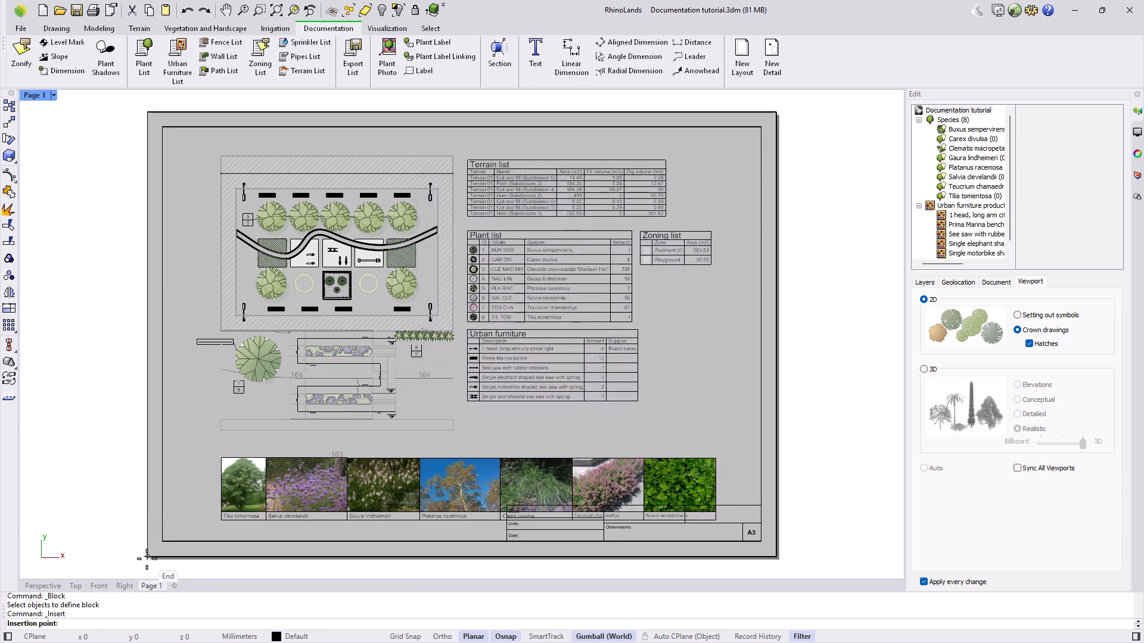
click(147, 557)
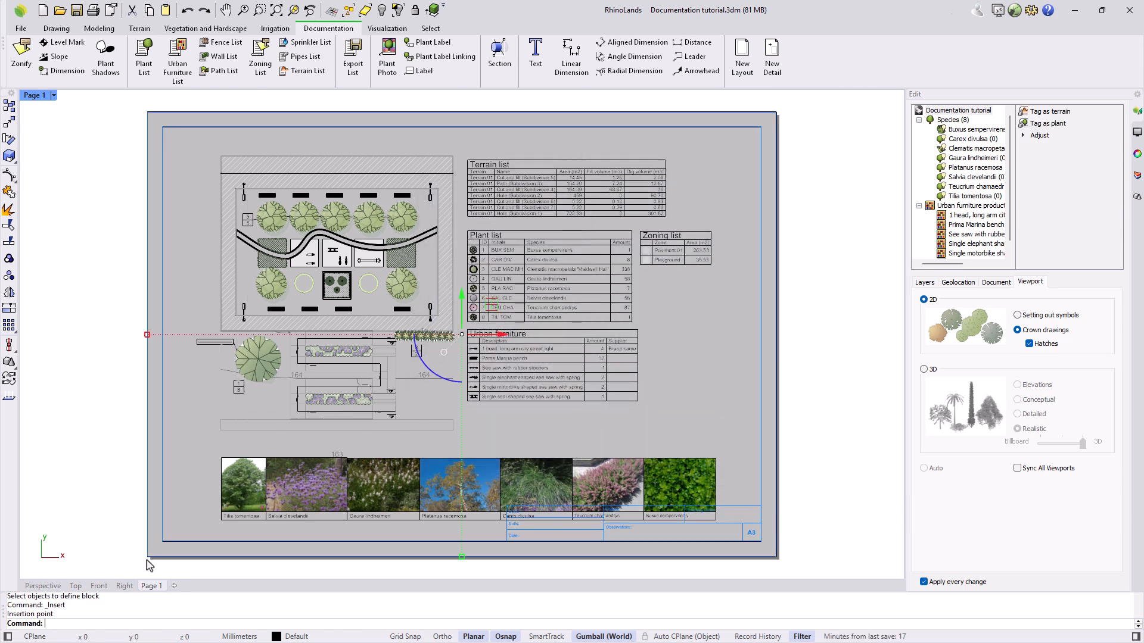
click(122, 537)
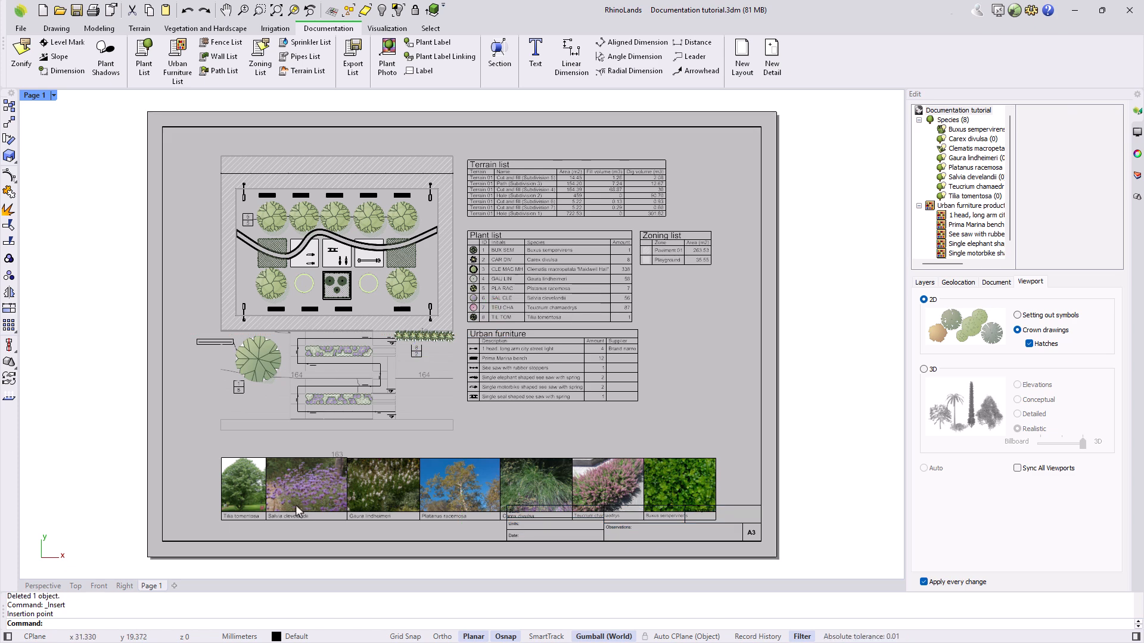
Inside the Top detail, move the row of seven plant photos above the plan and lists, and reposition the drawing clear of the title block
double_click(709, 444)
drag(205, 453, 725, 532)
drag(467, 460, 456, 109)
right_drag(683, 345, 682, 408)
drag(466, 155, 459, 145)
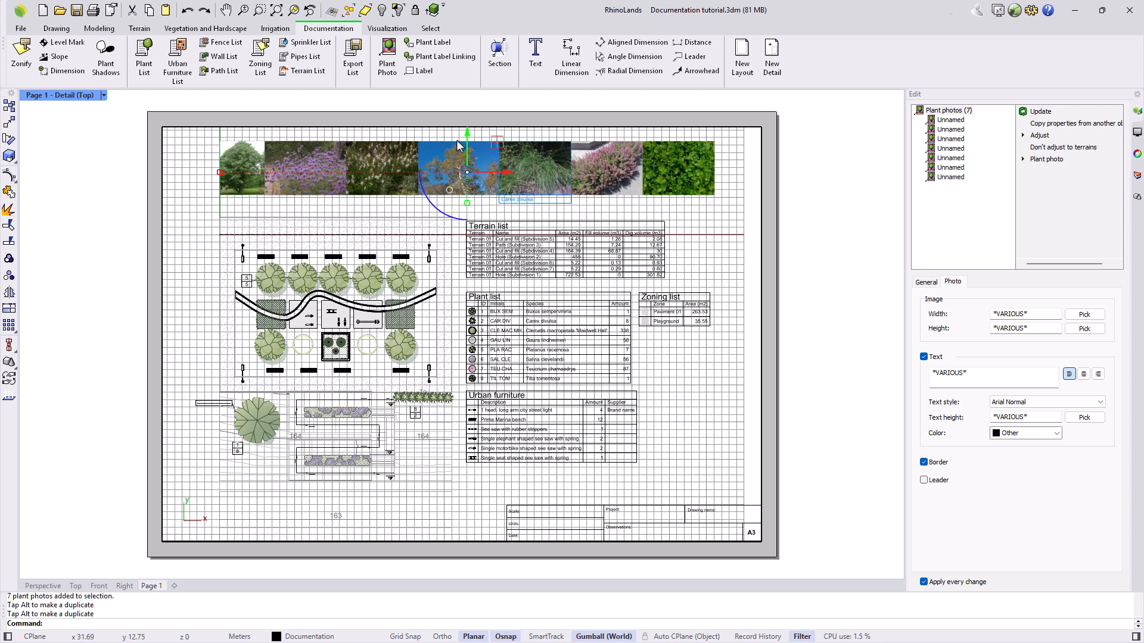
click(699, 450)
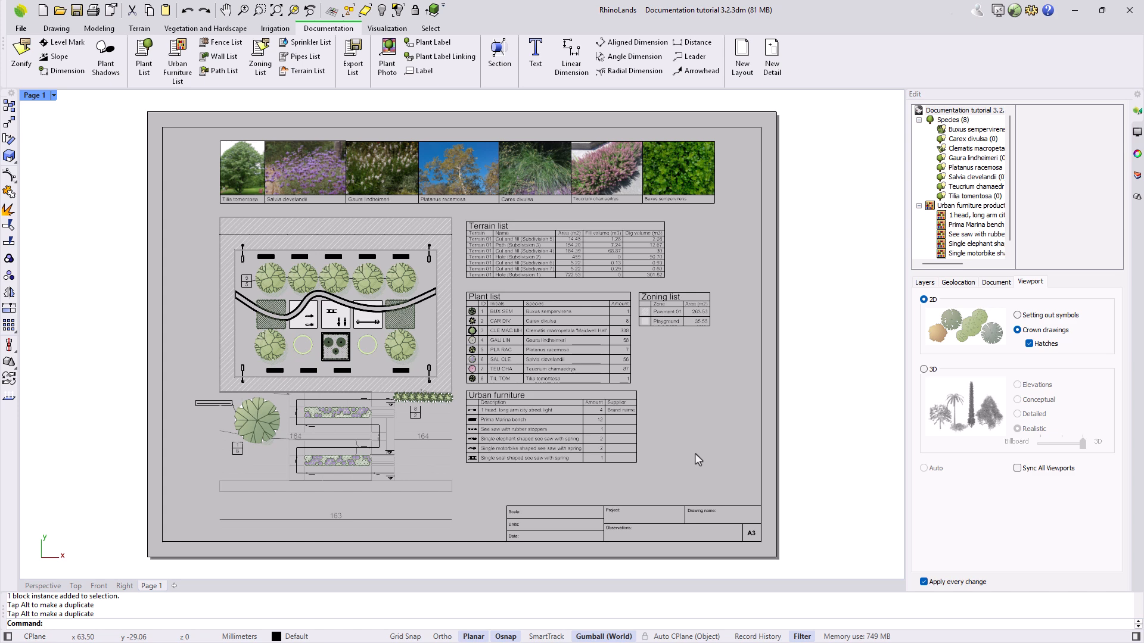
Start a new text containing a DetailScale field linked to the Top detail, with the scale formatted as 1:#
scroll(689, 531, up, 8)
scroll(681, 528, up, 2)
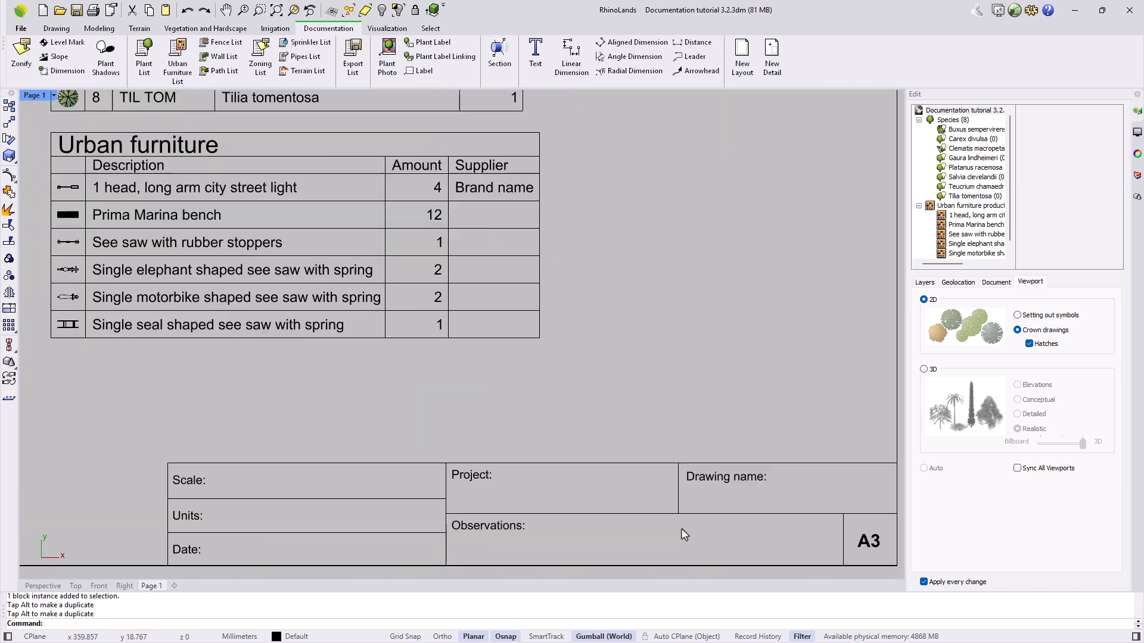
right_drag(606, 546, 585, 532)
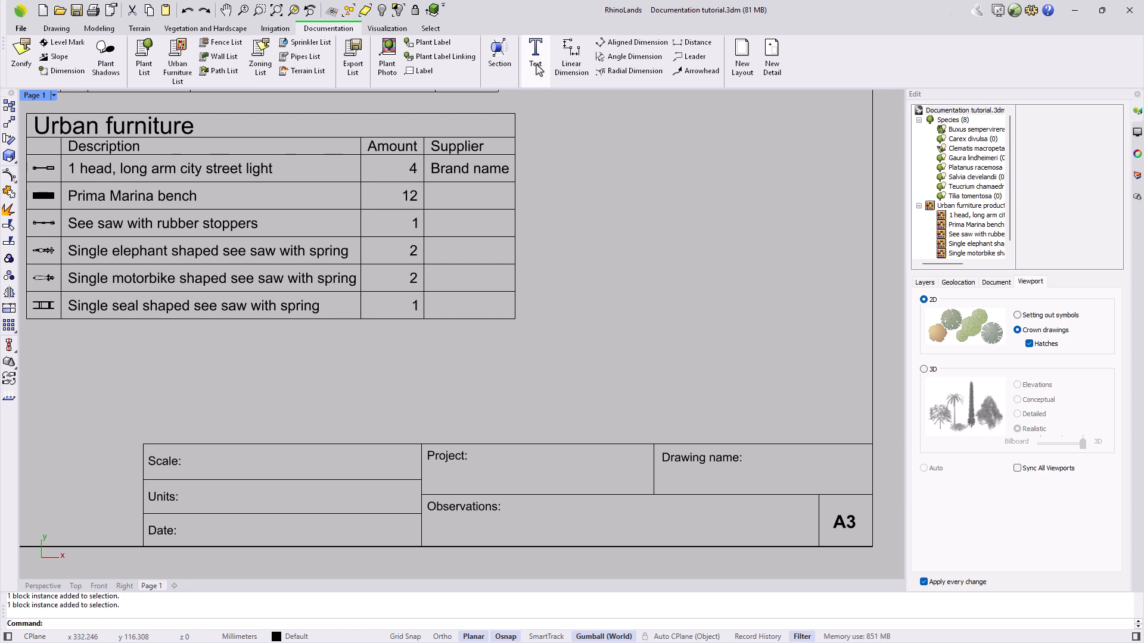
click(535, 59)
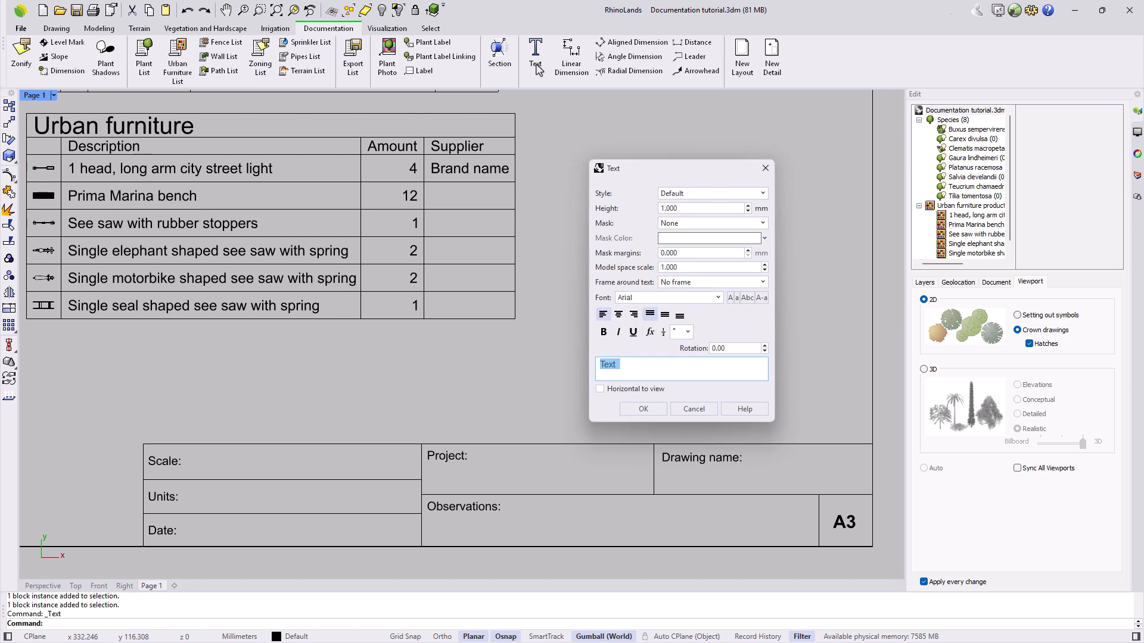
click(639, 364)
double_click(604, 365)
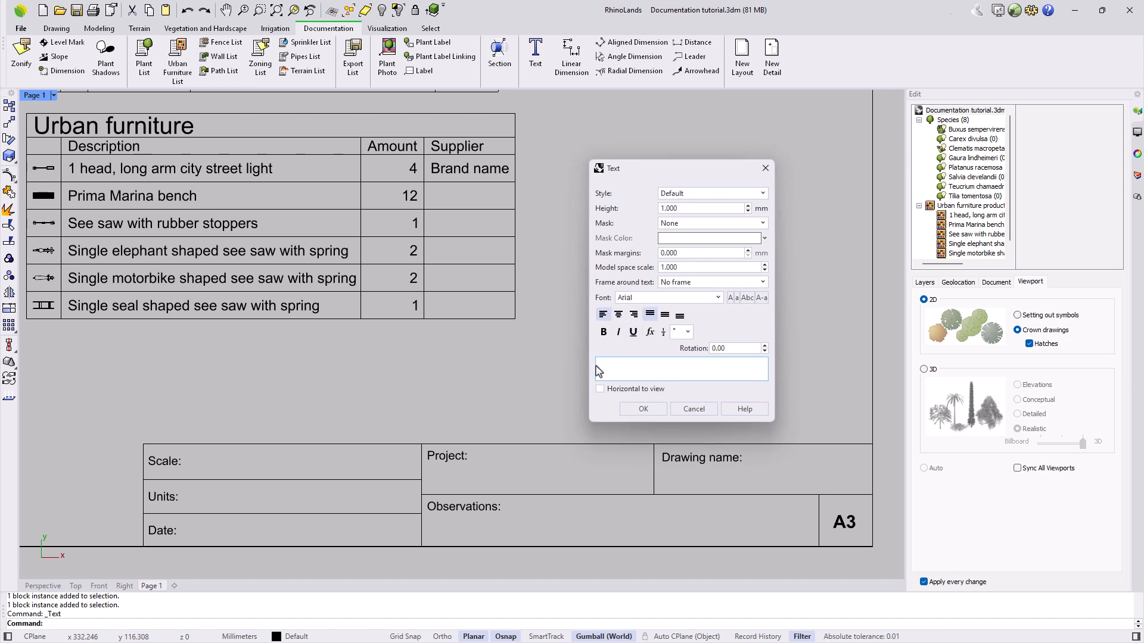
key(BackSpace)
click(651, 335)
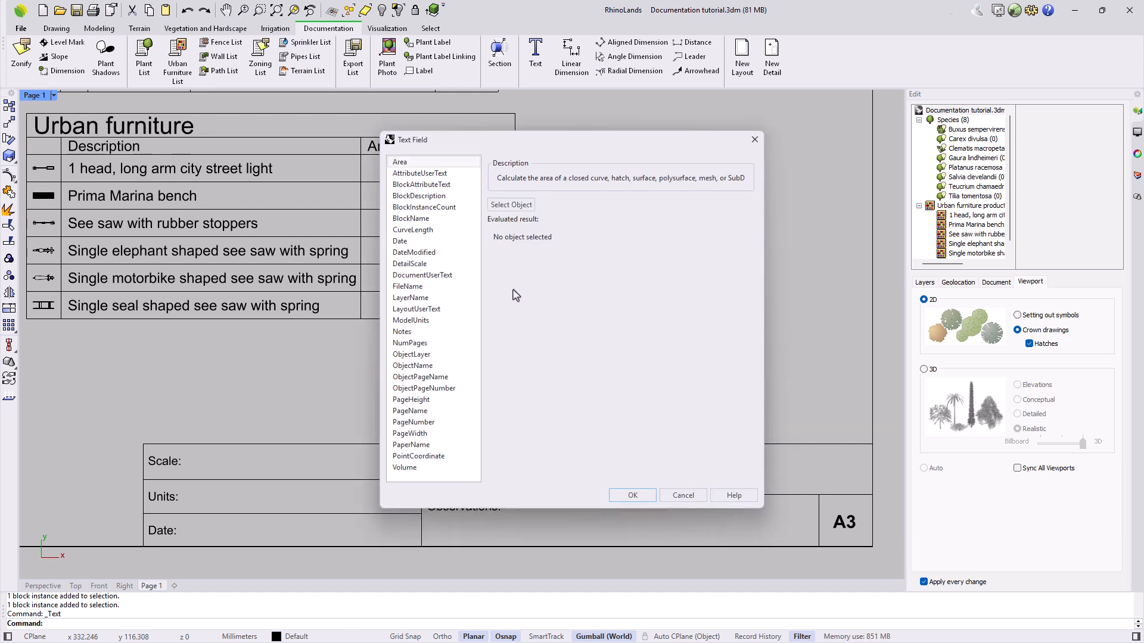
click(441, 266)
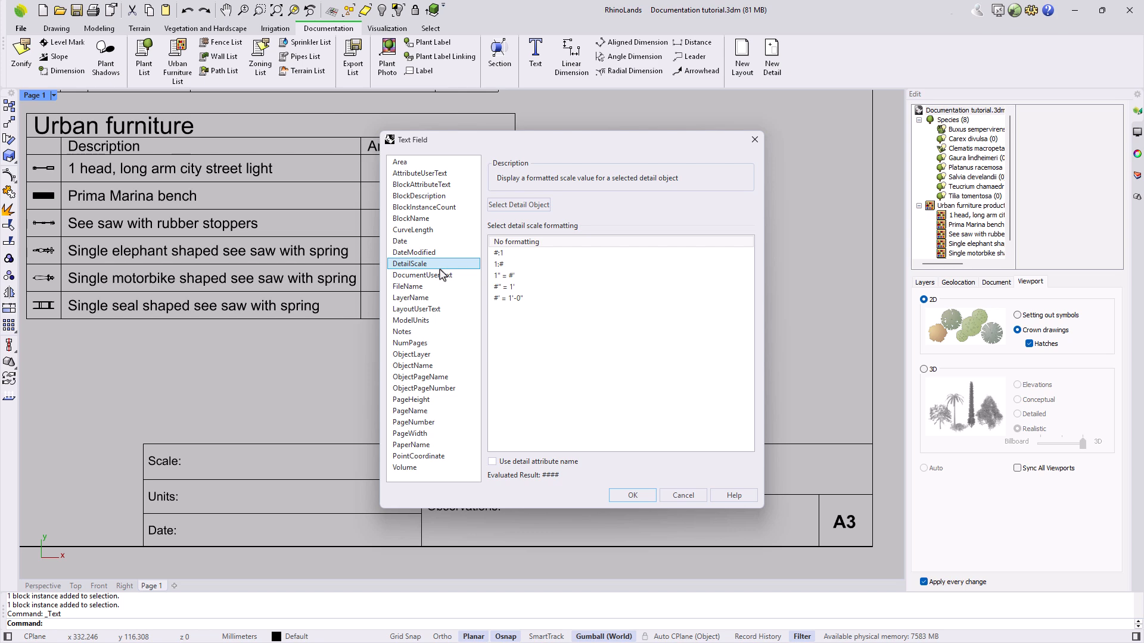
click(518, 205)
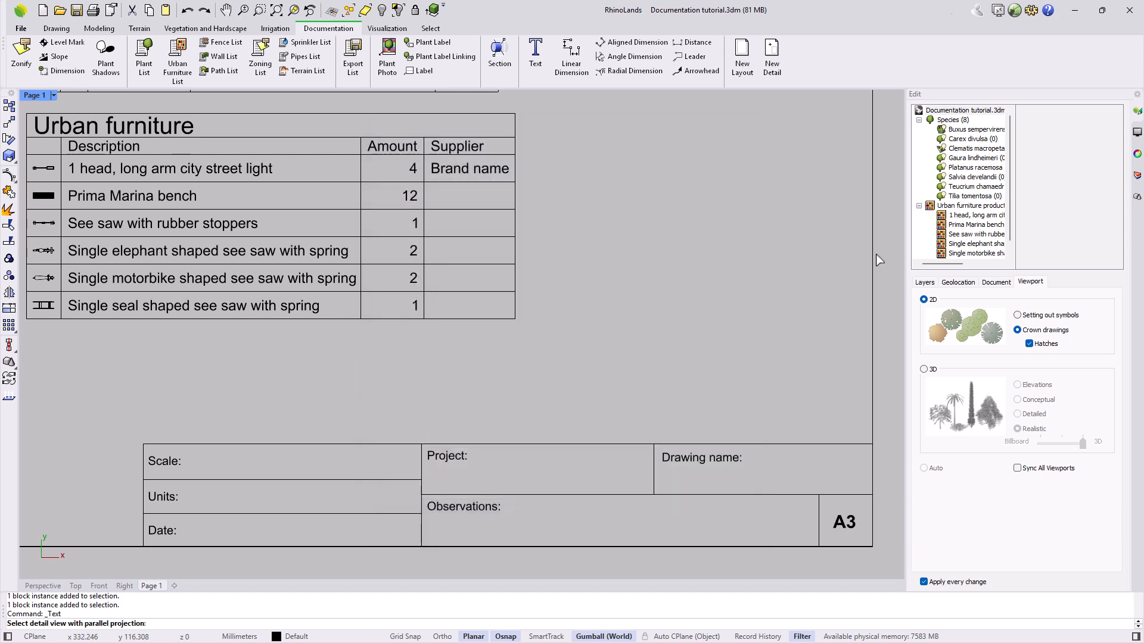
click(873, 249)
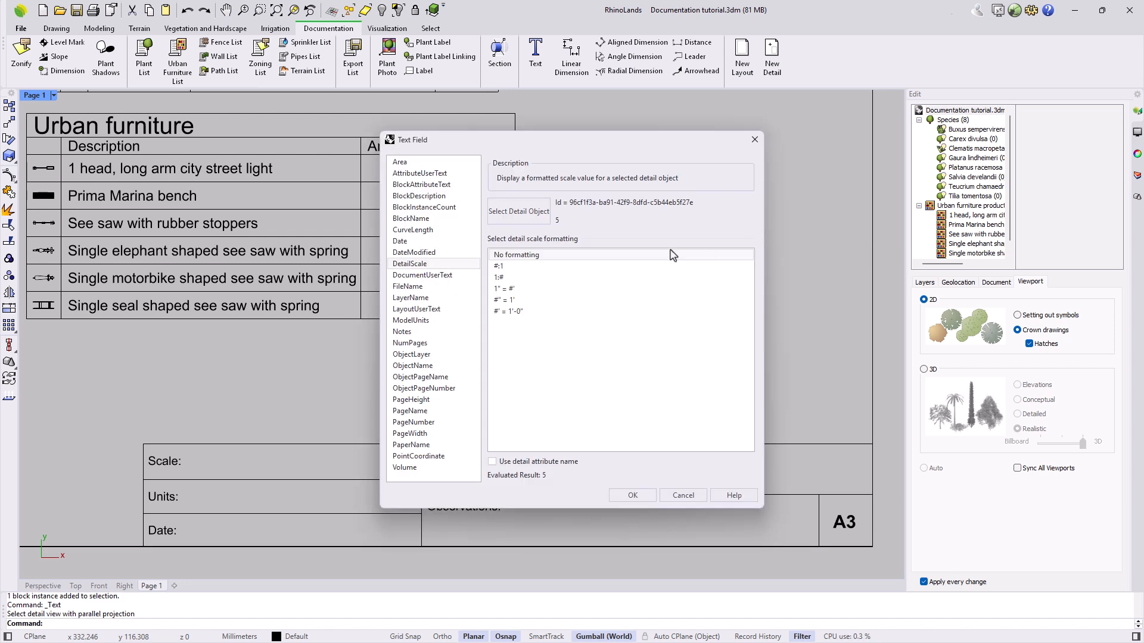
click(518, 278)
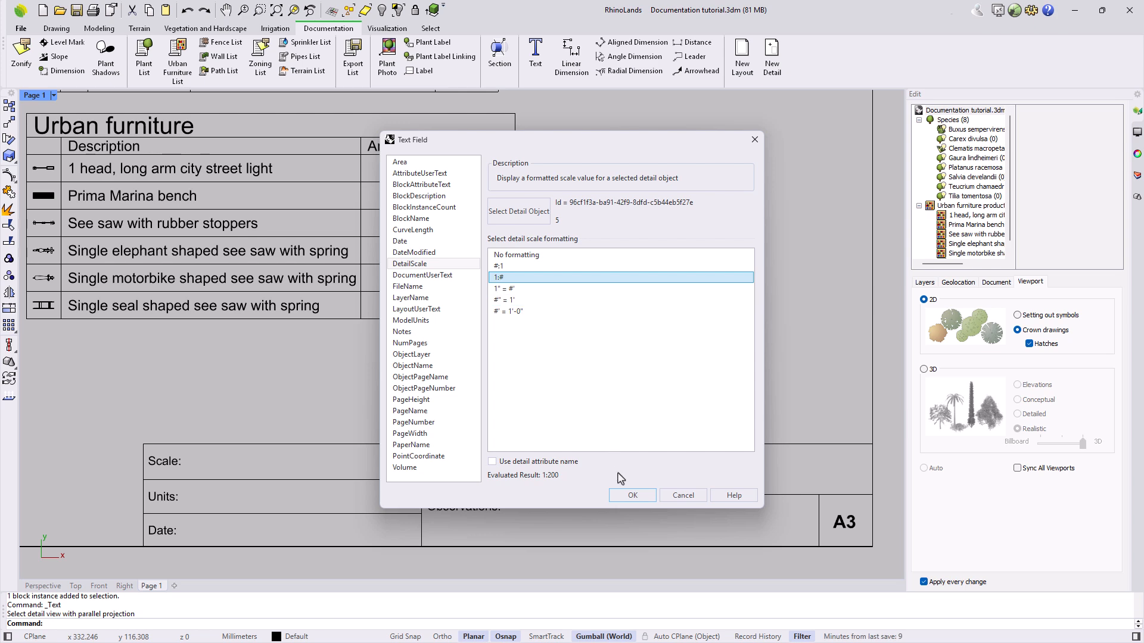
click(624, 495)
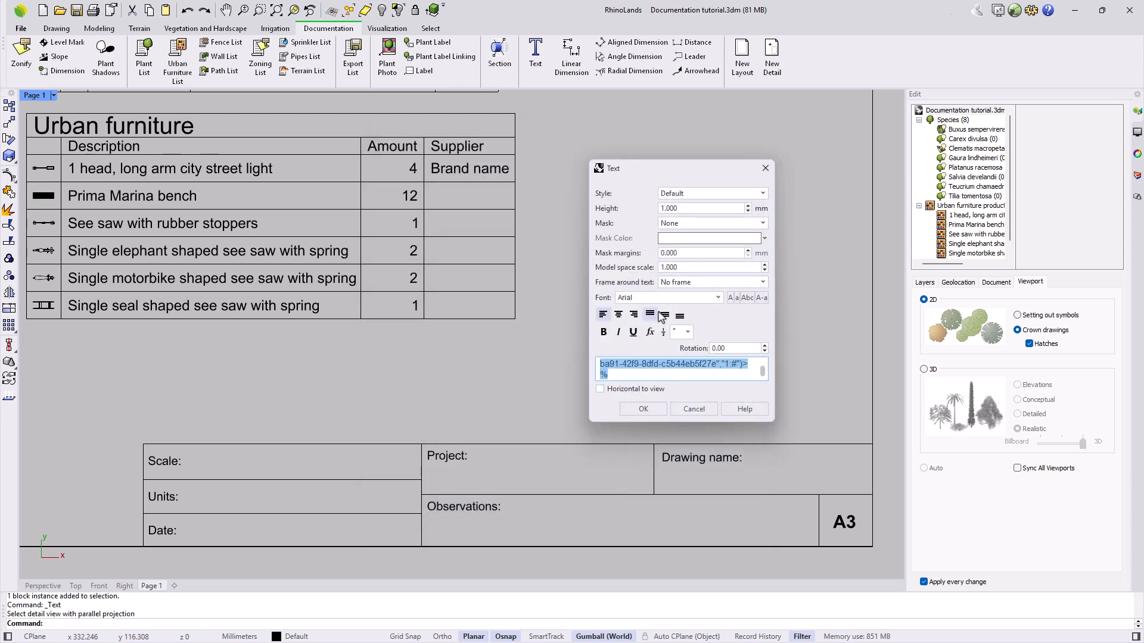
Set the scale text's height to 2 mm and place it beside the title block's Scale label
click(687, 209)
text(2)
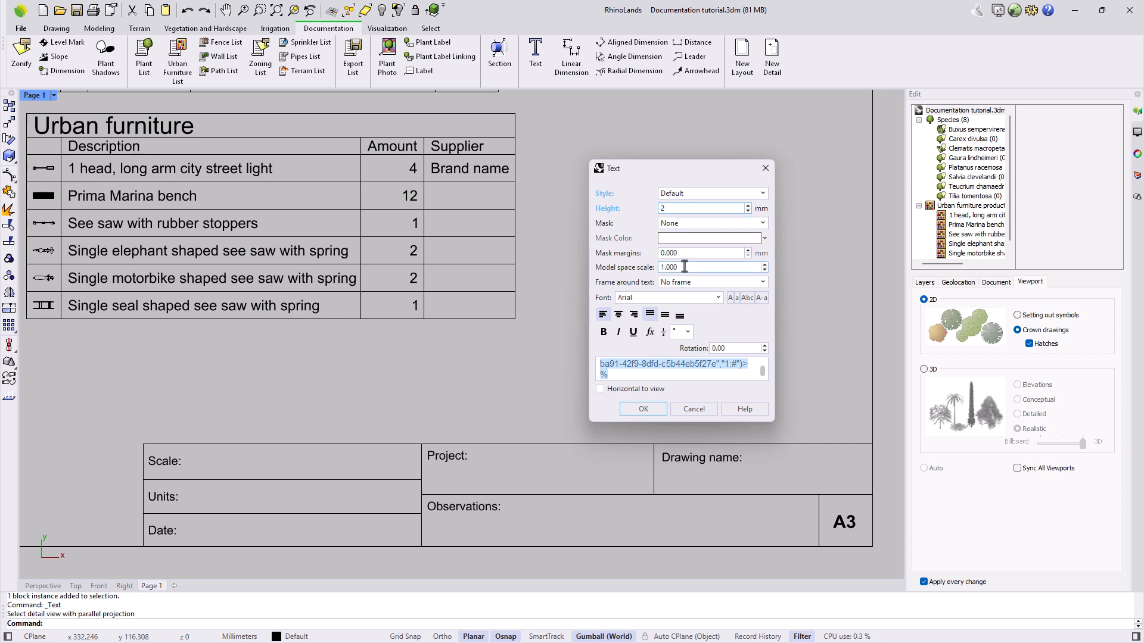
key(Return)
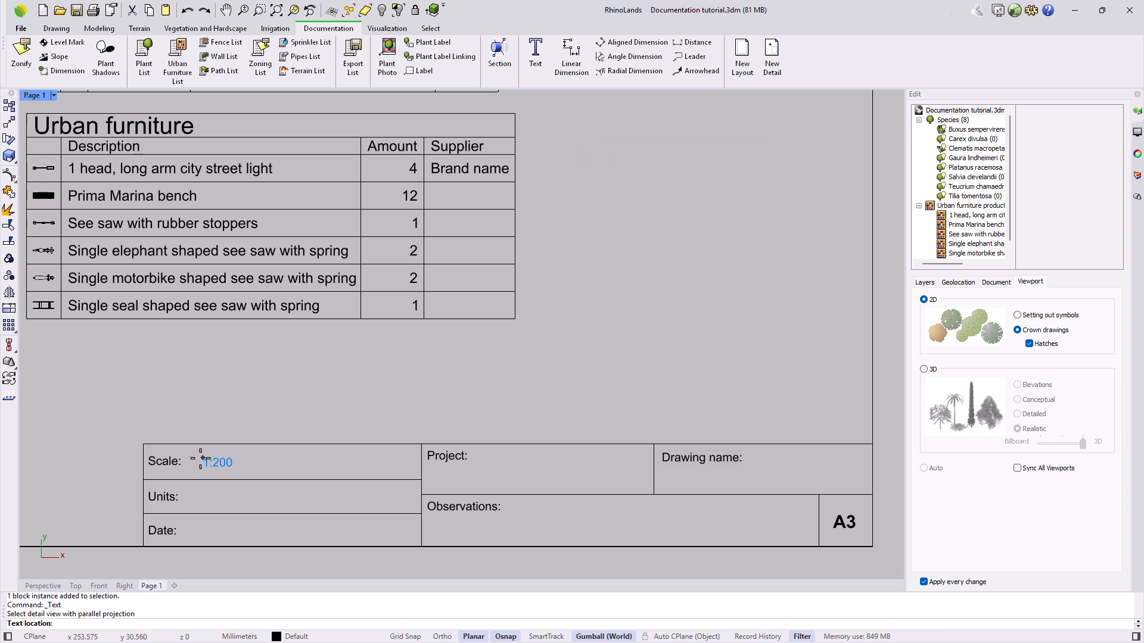
click(191, 456)
Copy the scale text down beside the Units label and replace its content with a ModelUnits field
click(216, 462)
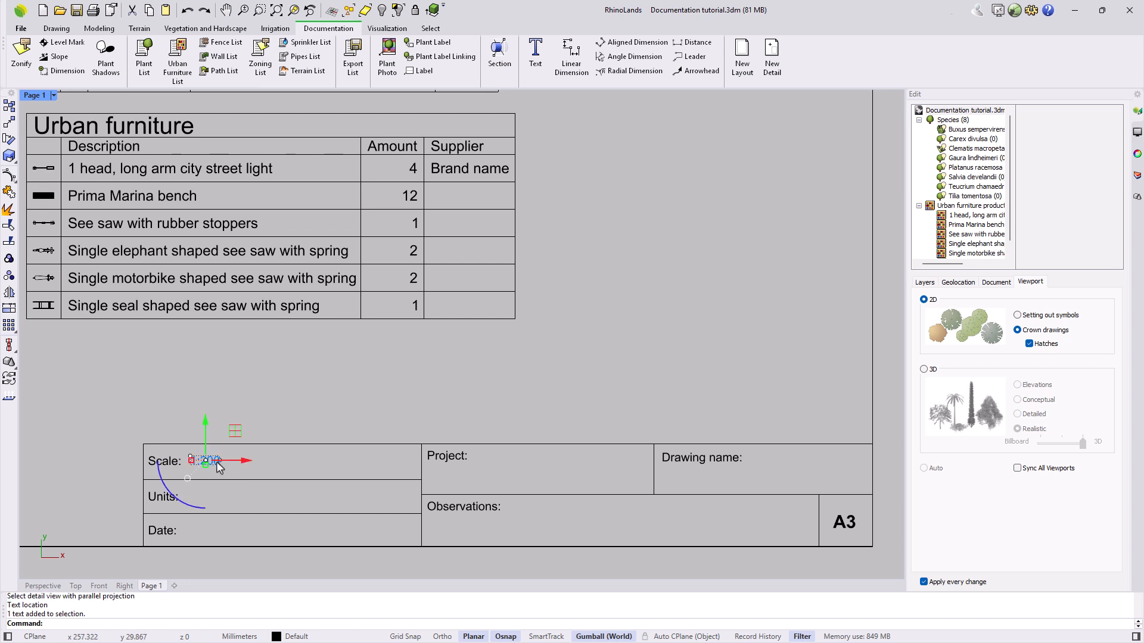
alt+drag(204, 419, 204, 450)
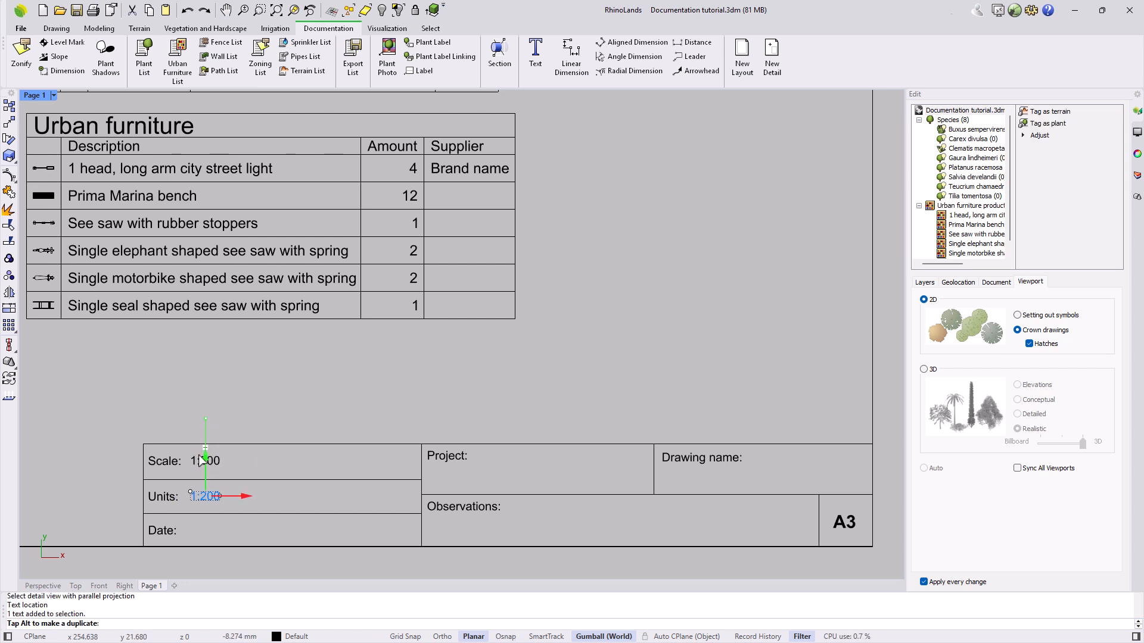
double_click(206, 496)
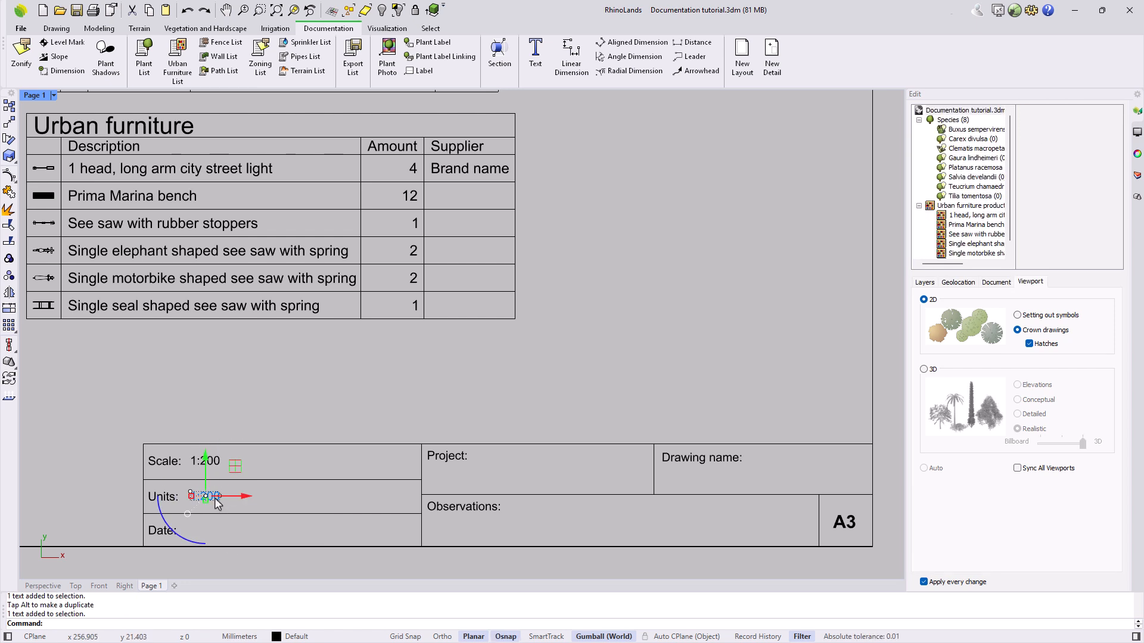
click(715, 385)
drag(715, 386, 573, 369)
key(Delete)
click(640, 336)
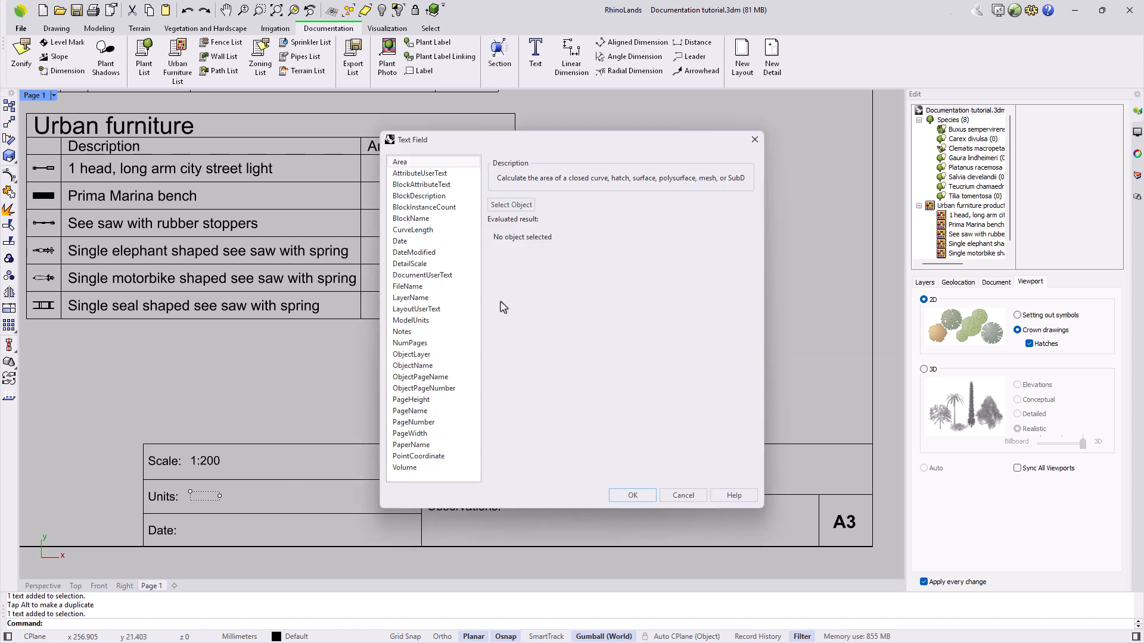
click(411, 321)
click(631, 497)
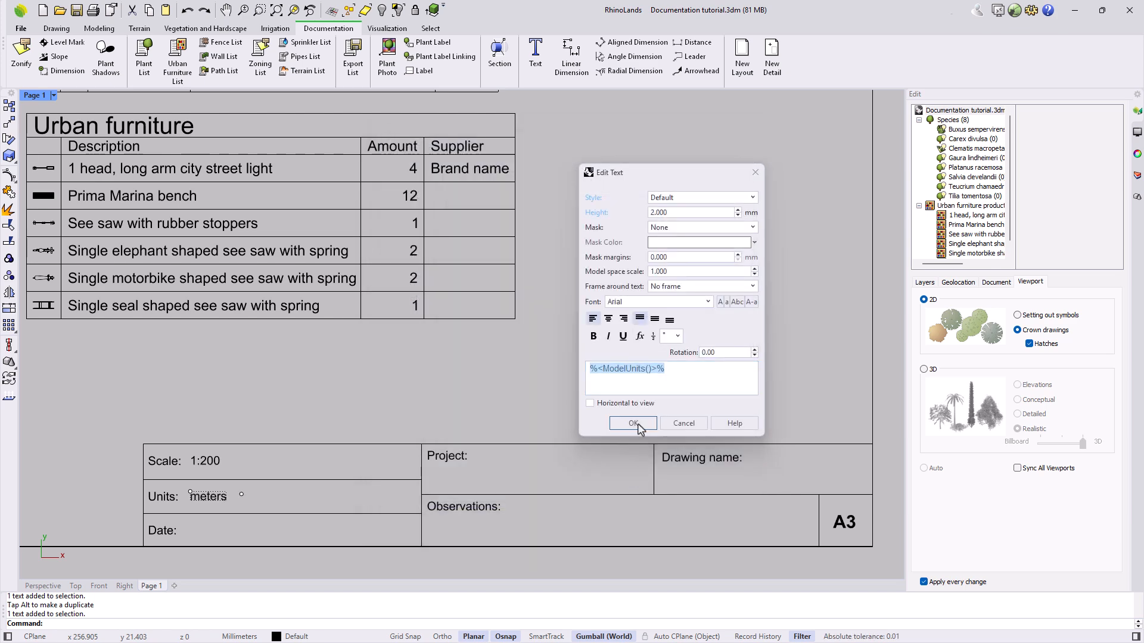
click(633, 423)
Copy the units text down beside the Date label and replace its content with a Date field in M/d/yyyy format
click(186, 500)
alt+drag(211, 464, 212, 498)
double_click(208, 531)
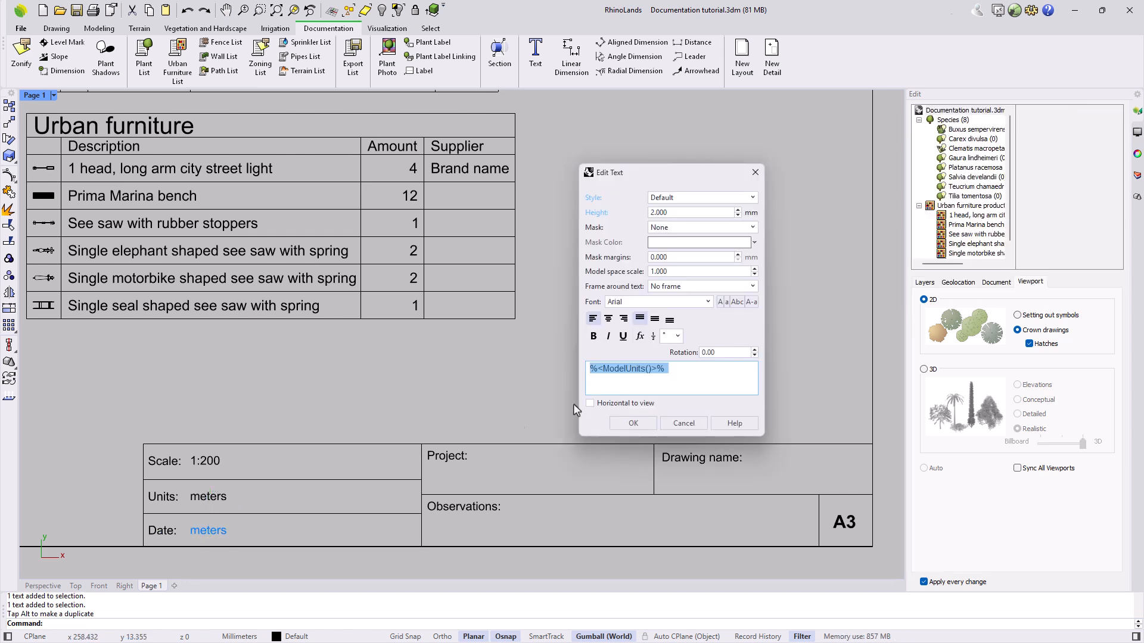
key(Delete)
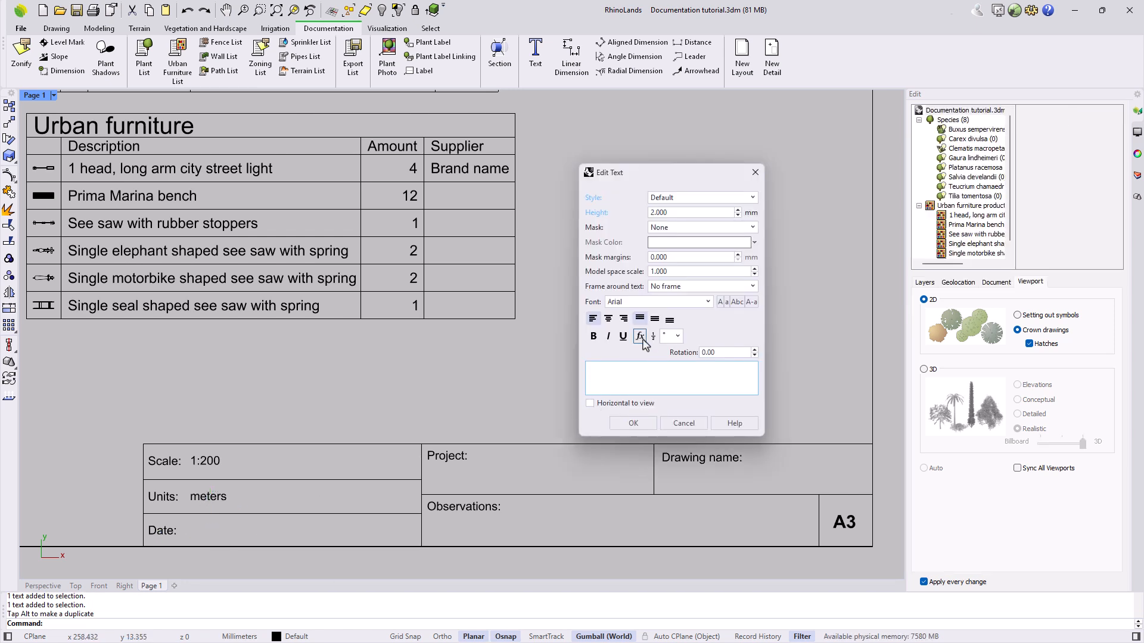
click(640, 336)
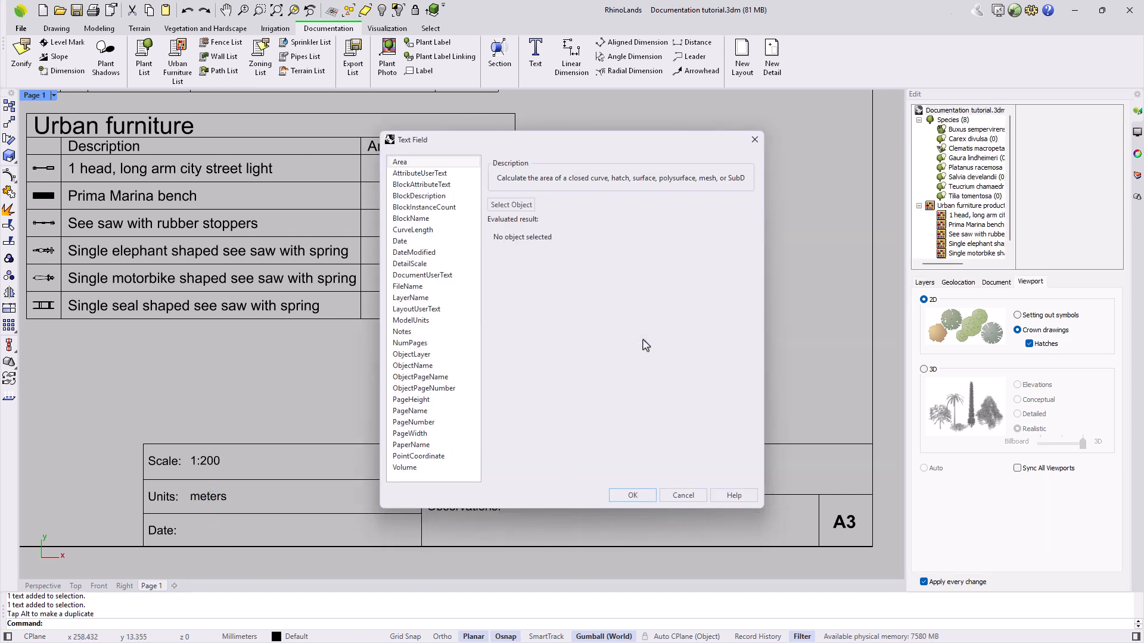
click(408, 243)
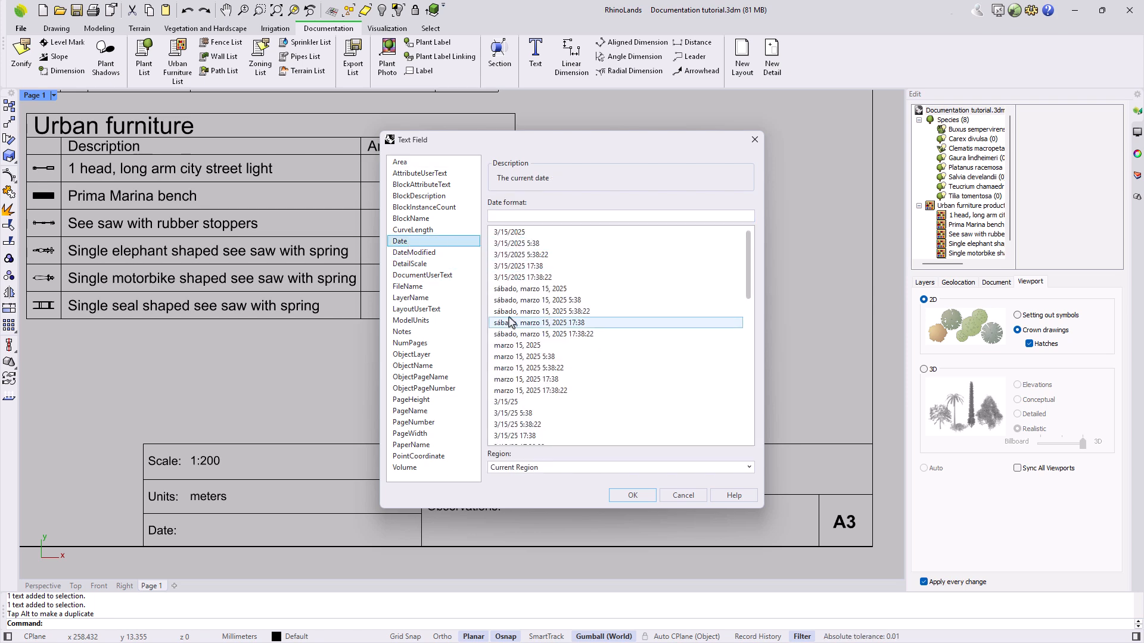
click(504, 234)
click(621, 494)
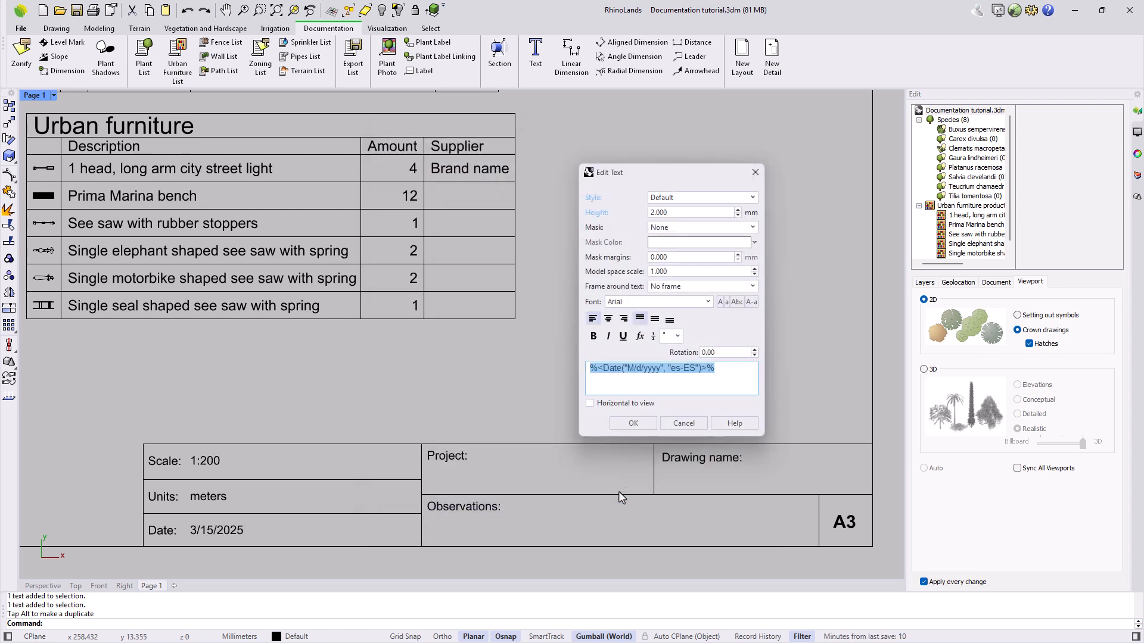
click(641, 427)
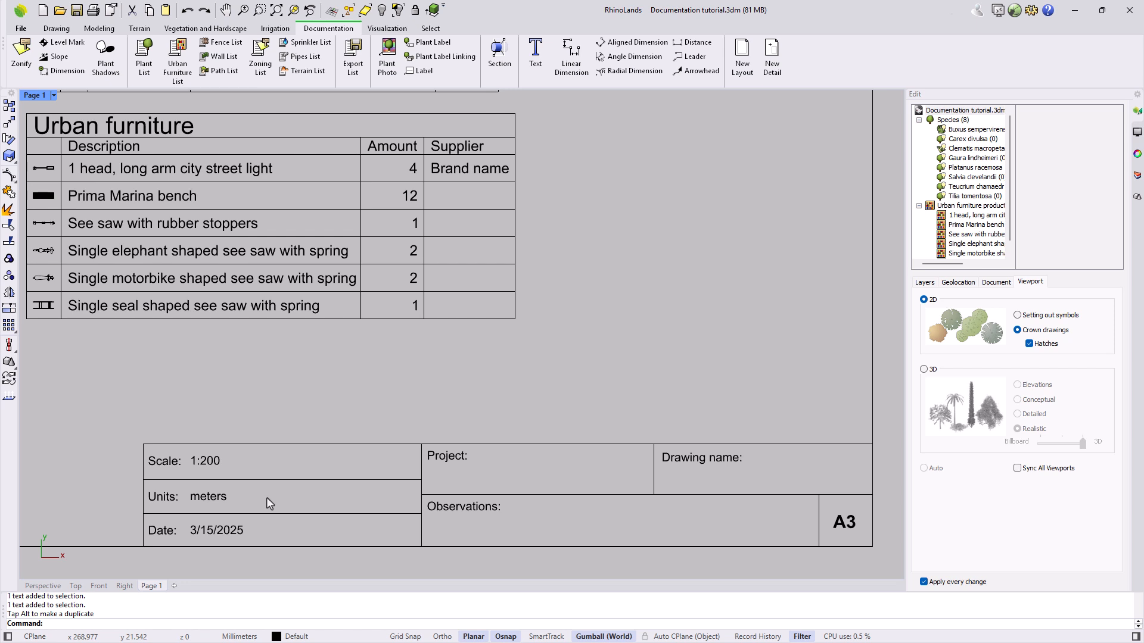
Inspect the text and object properties of the units text in the title block
click(223, 497)
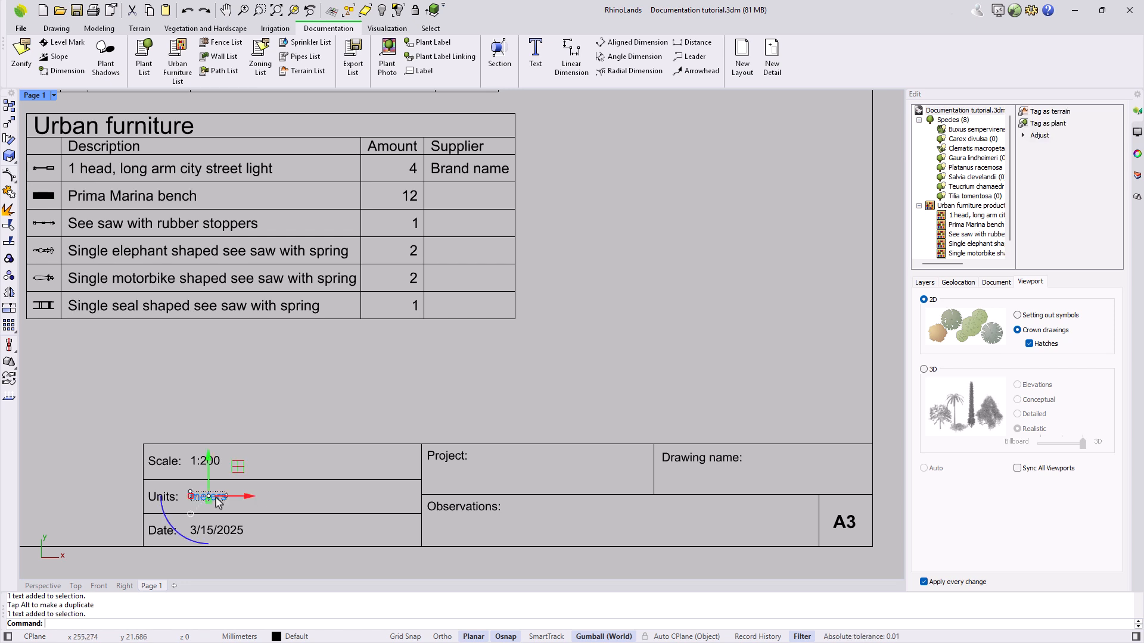
click(1135, 159)
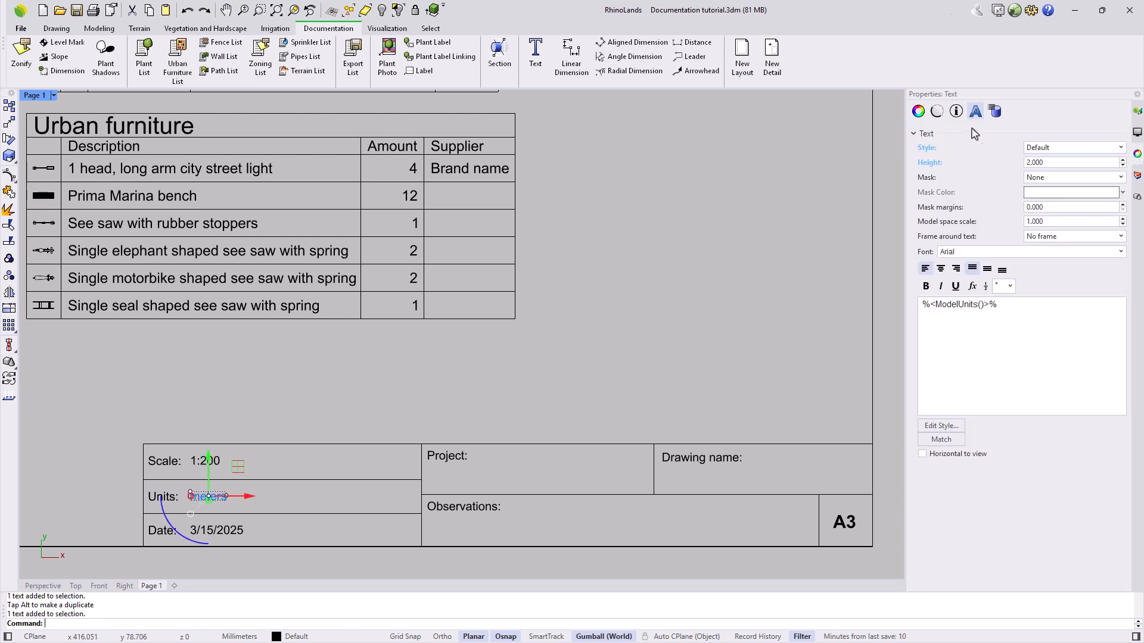
click(919, 112)
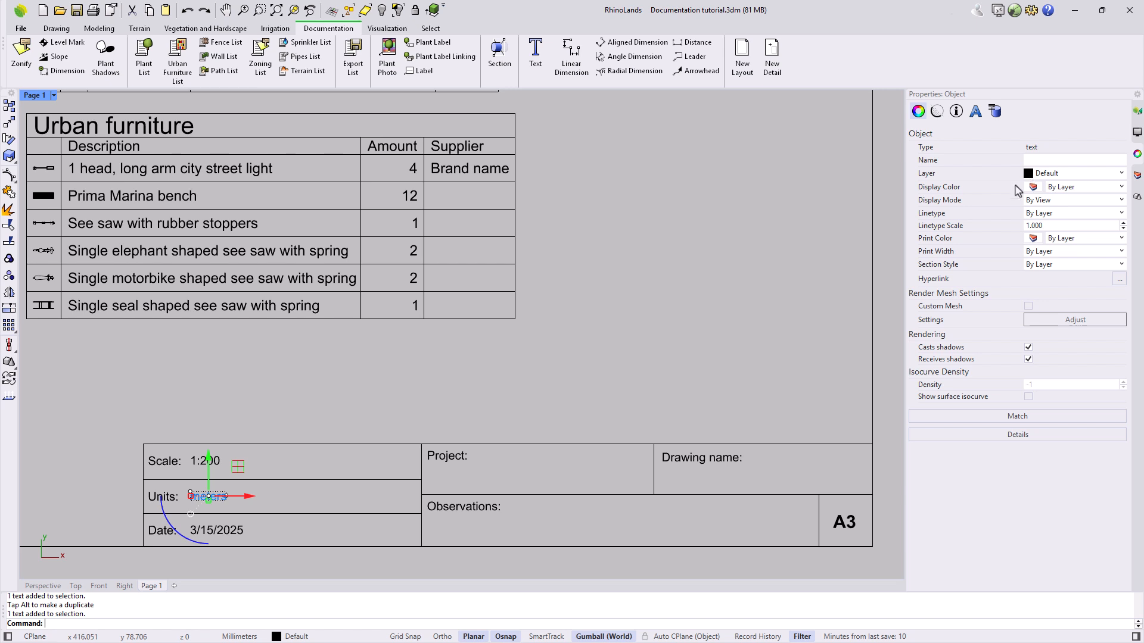
click(728, 335)
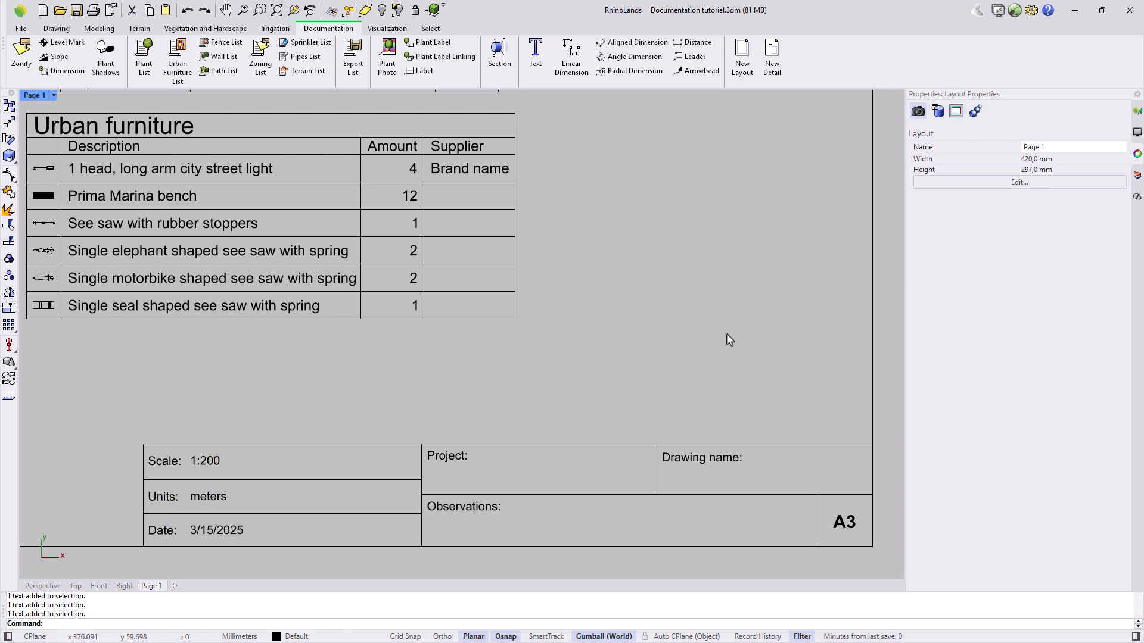
Activate the Top detail on Page 1, set its display mode to Rendered, and return to the layout
click(278, 15)
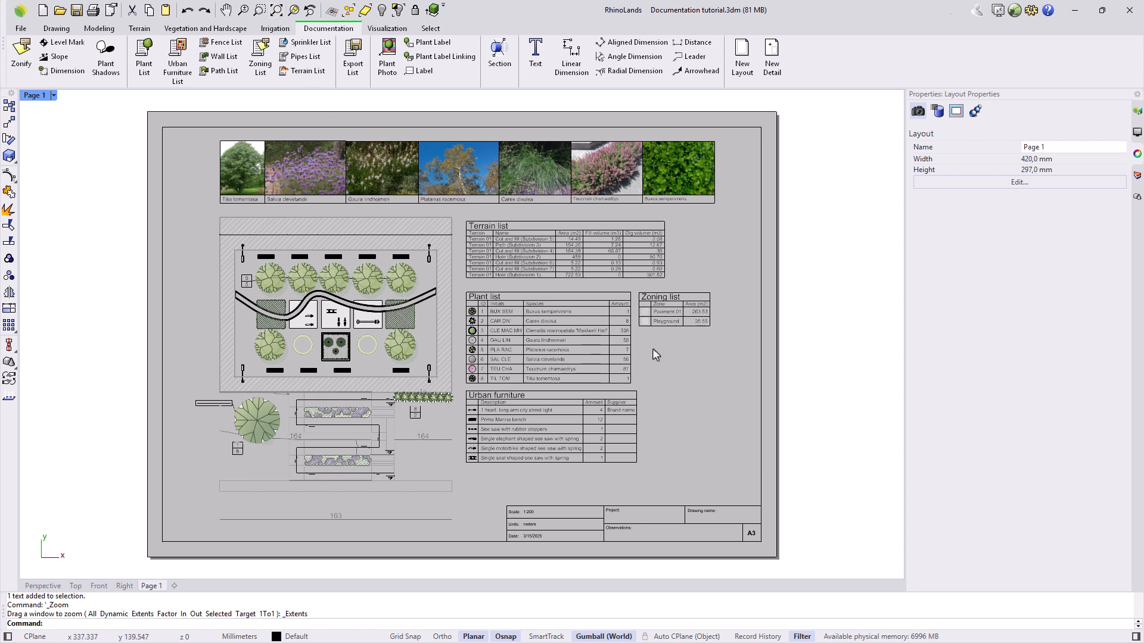
double_click(659, 355)
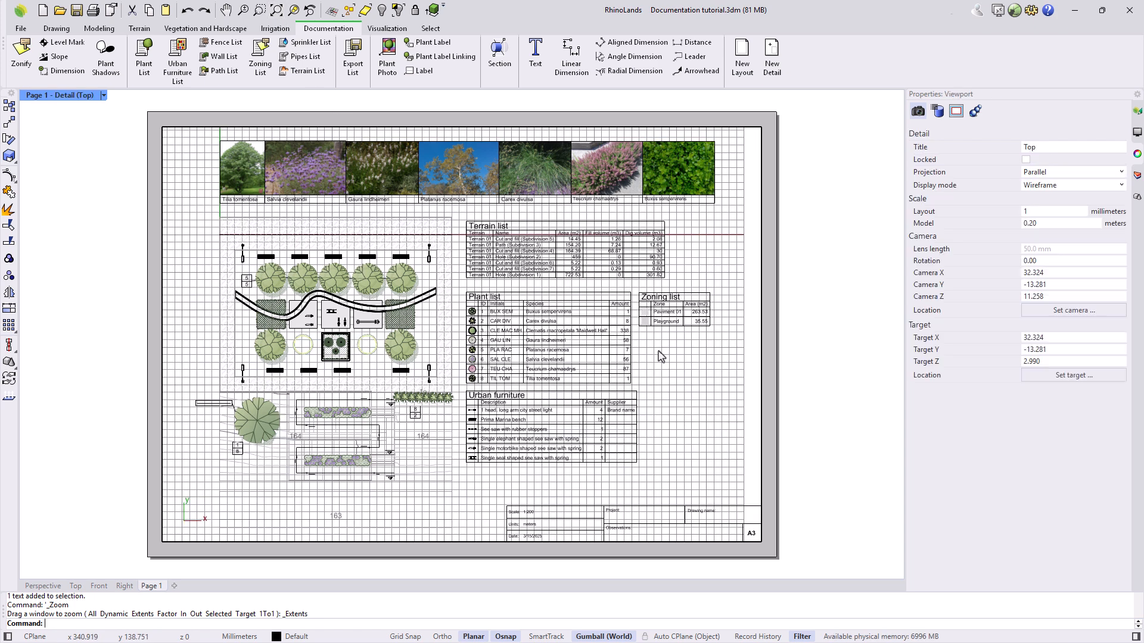
click(1136, 113)
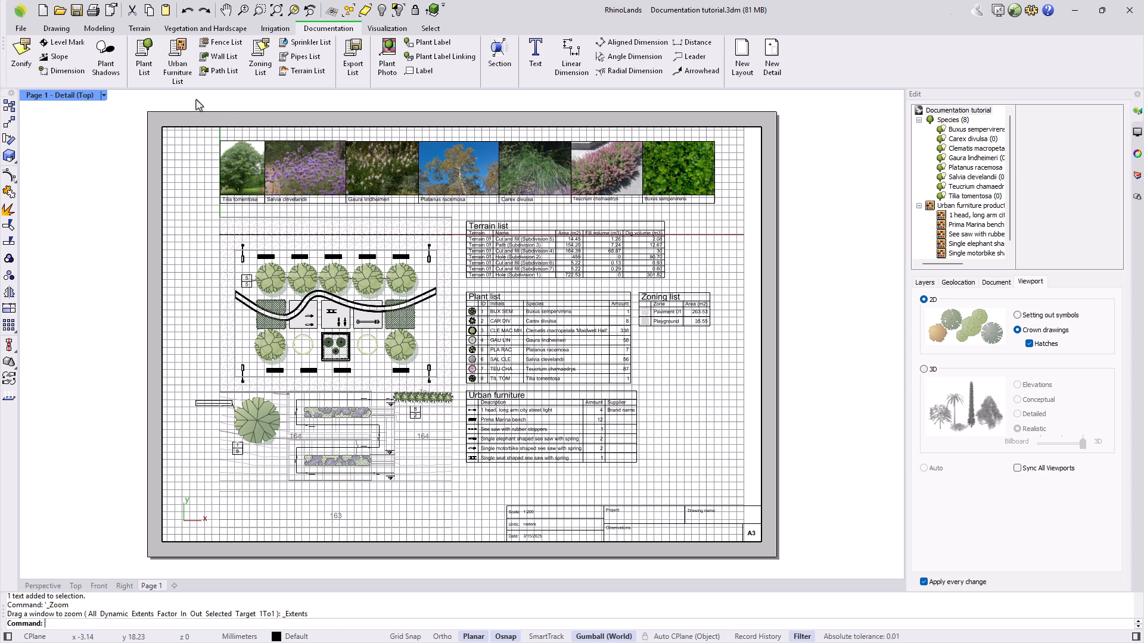
click(103, 95)
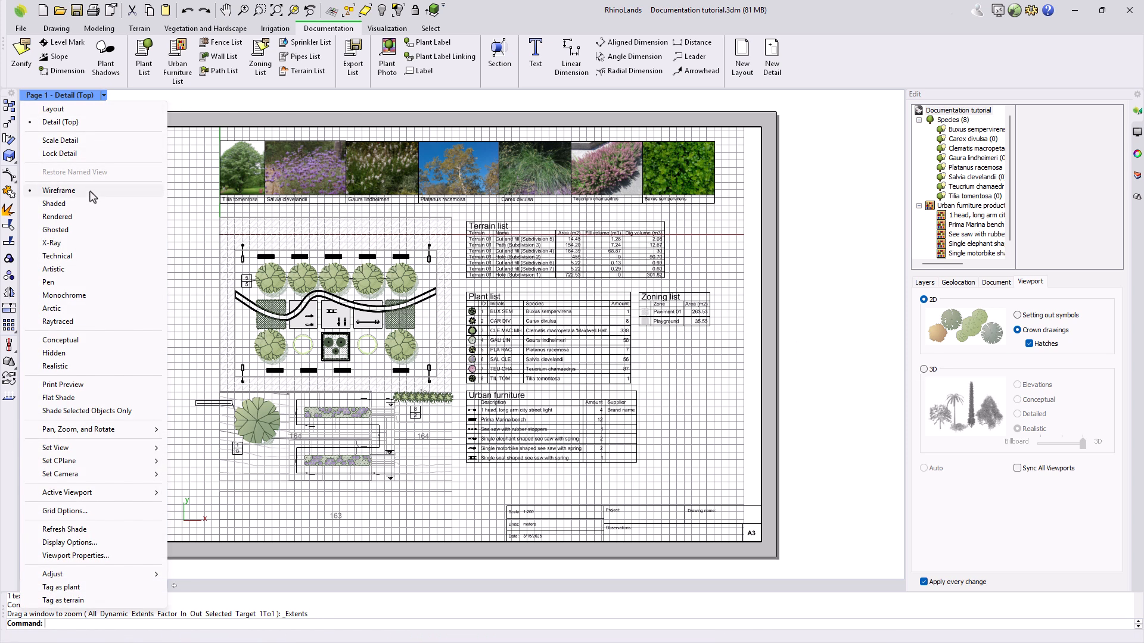
click(66, 218)
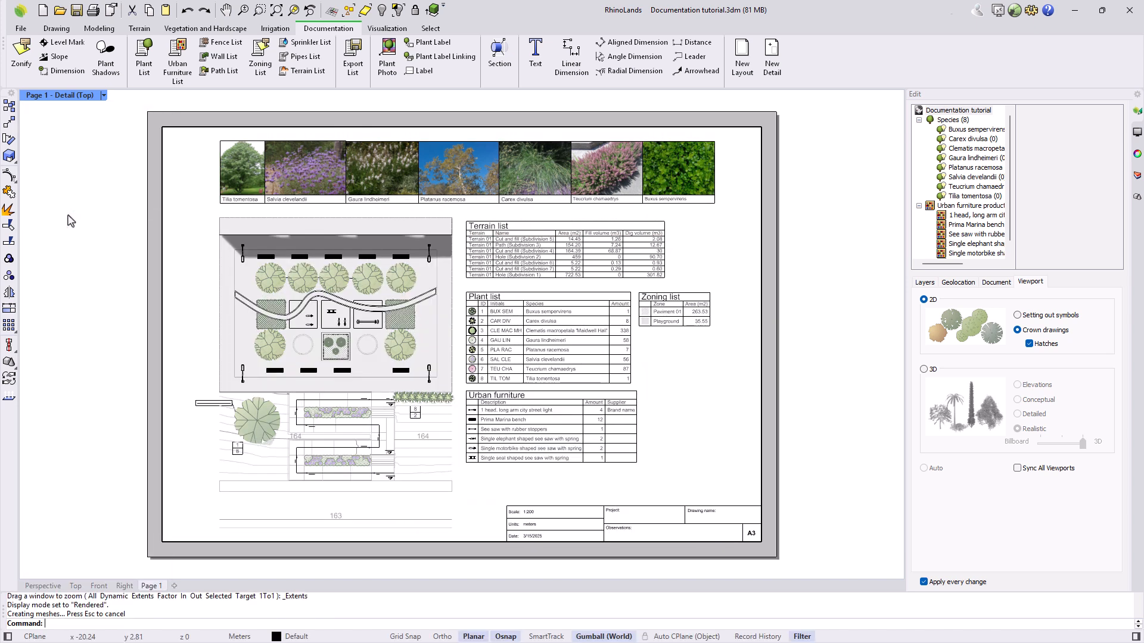
double_click(187, 278)
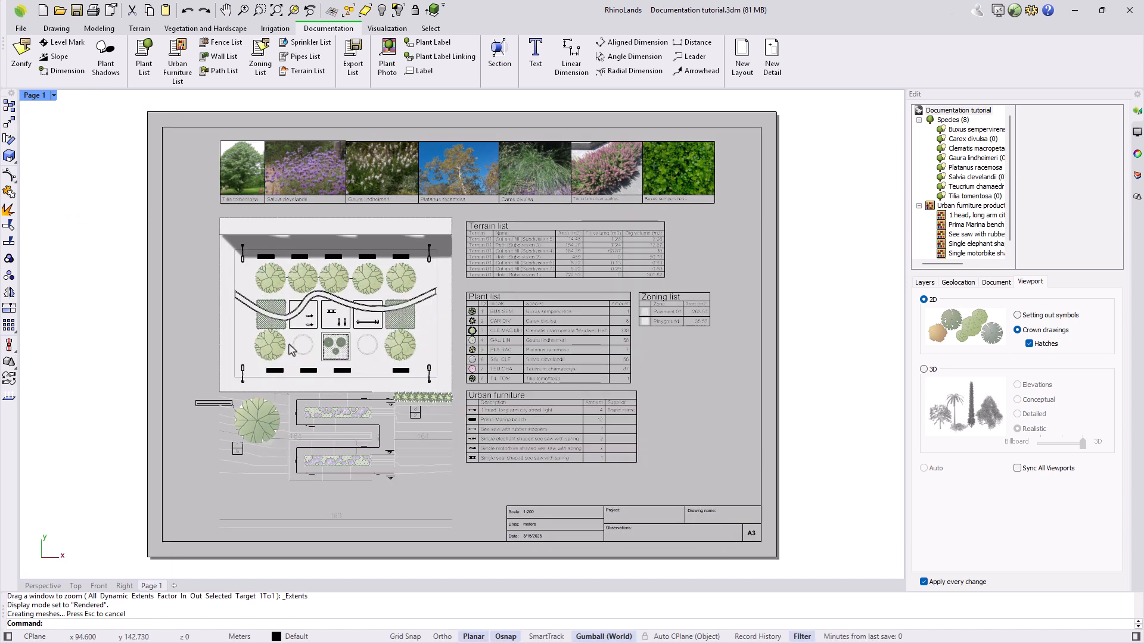
Activate the Top detail on Page 1 and check which layer the large wall solid belongs to in its object properties
scroll(288, 348, up, 2)
scroll(330, 286, up, 2)
double_click(128, 247)
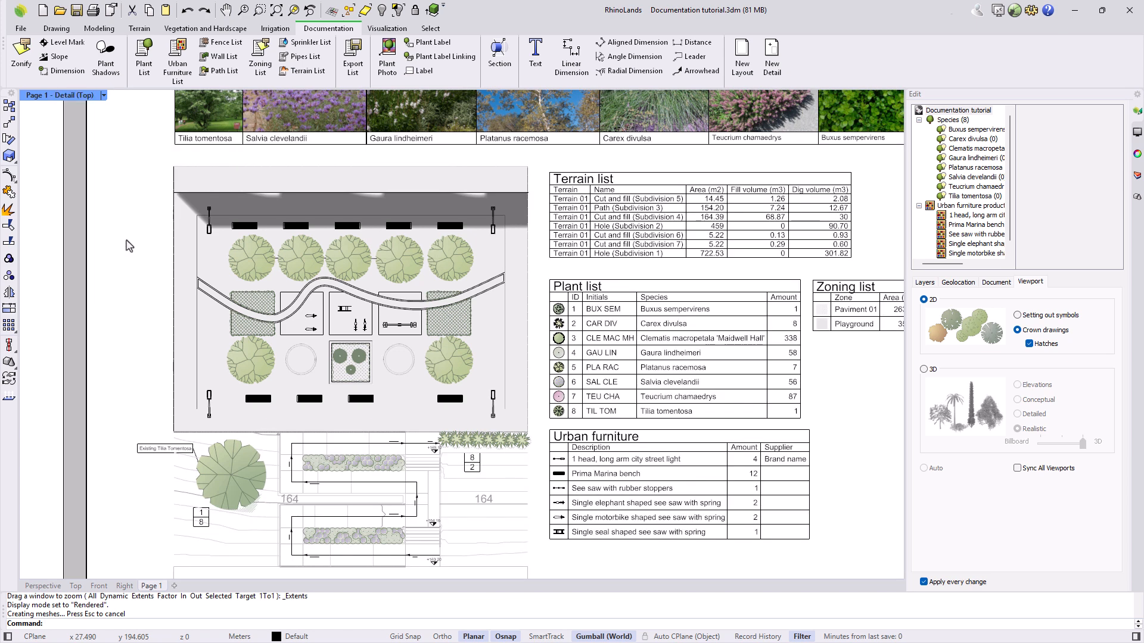
click(228, 185)
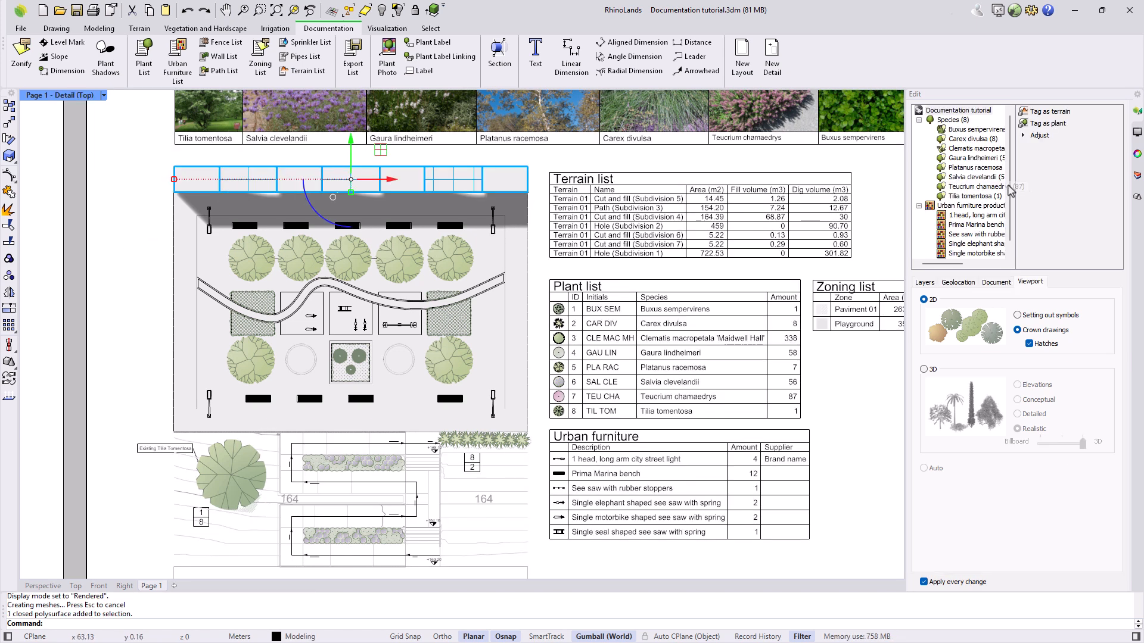
click(1136, 154)
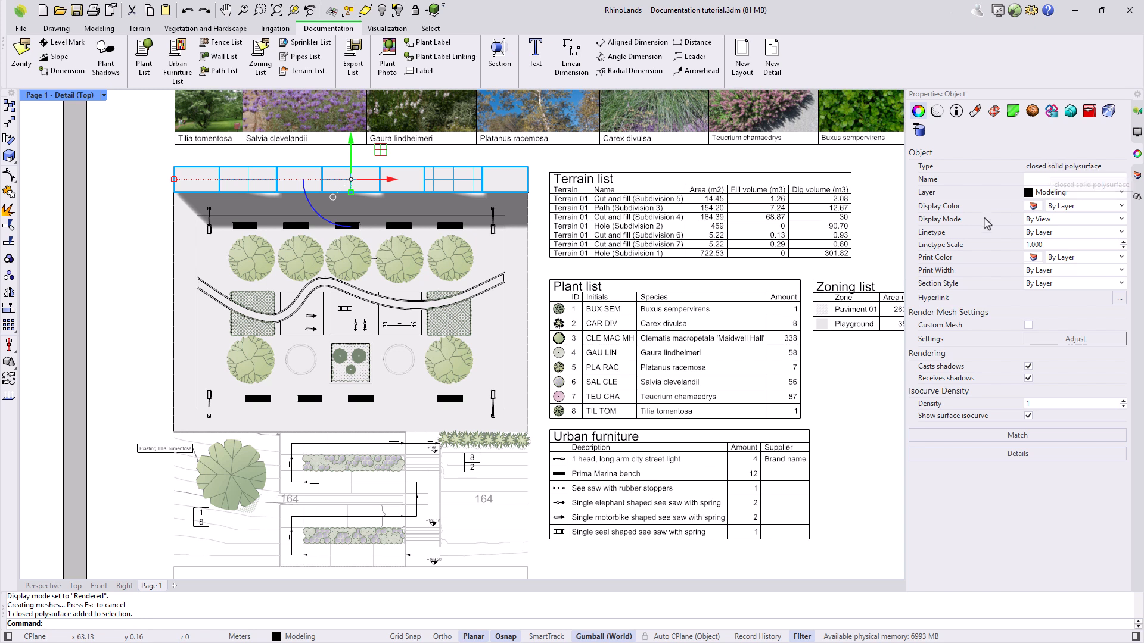
click(873, 259)
double_click(873, 259)
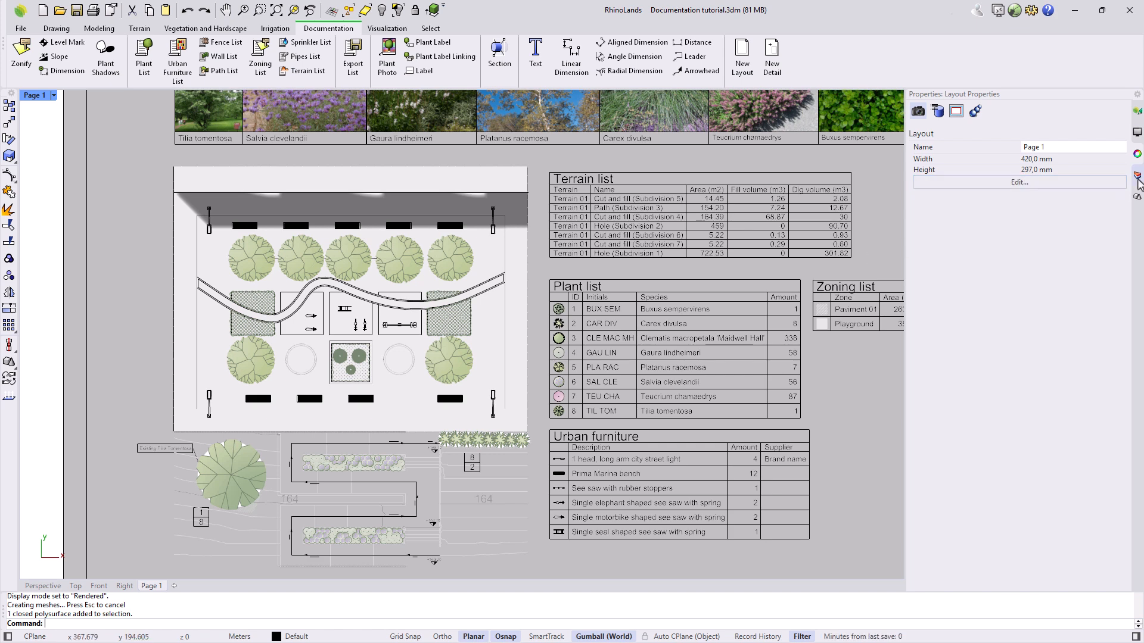
Turn off the Modeling layer only in the Top detail of Page 1 and return to the layout
click(1137, 180)
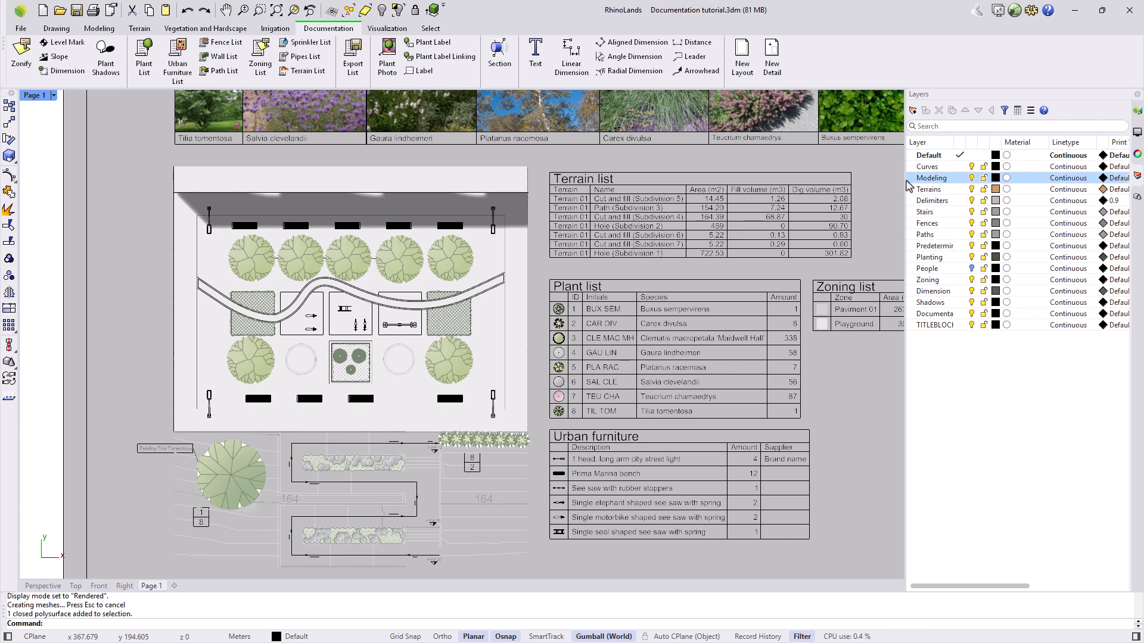
double_click(889, 192)
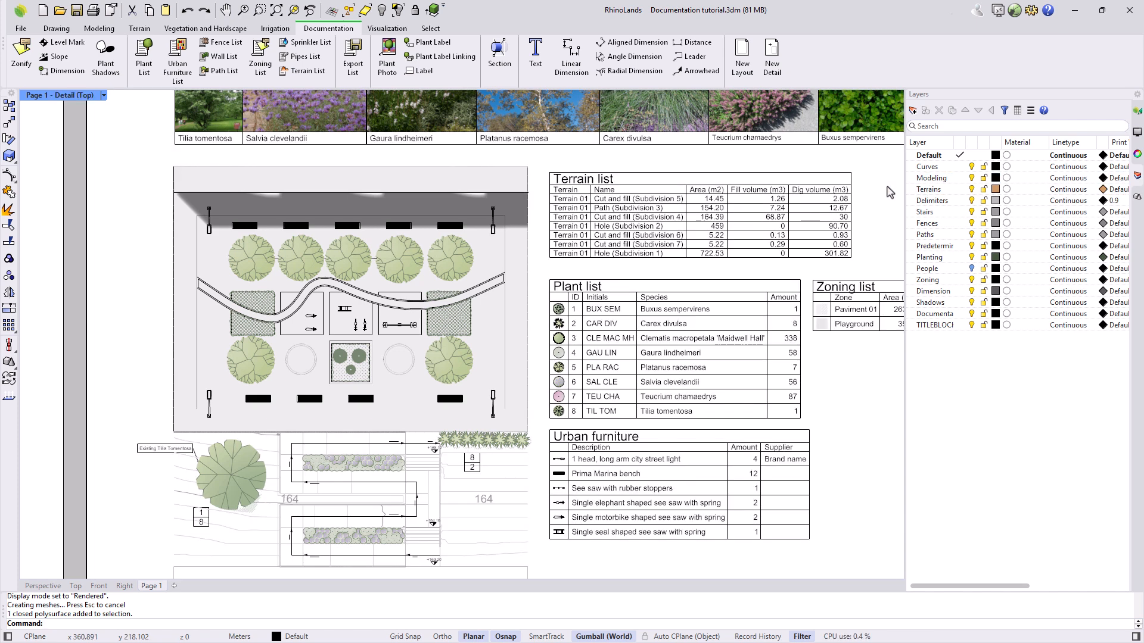
click(926, 182)
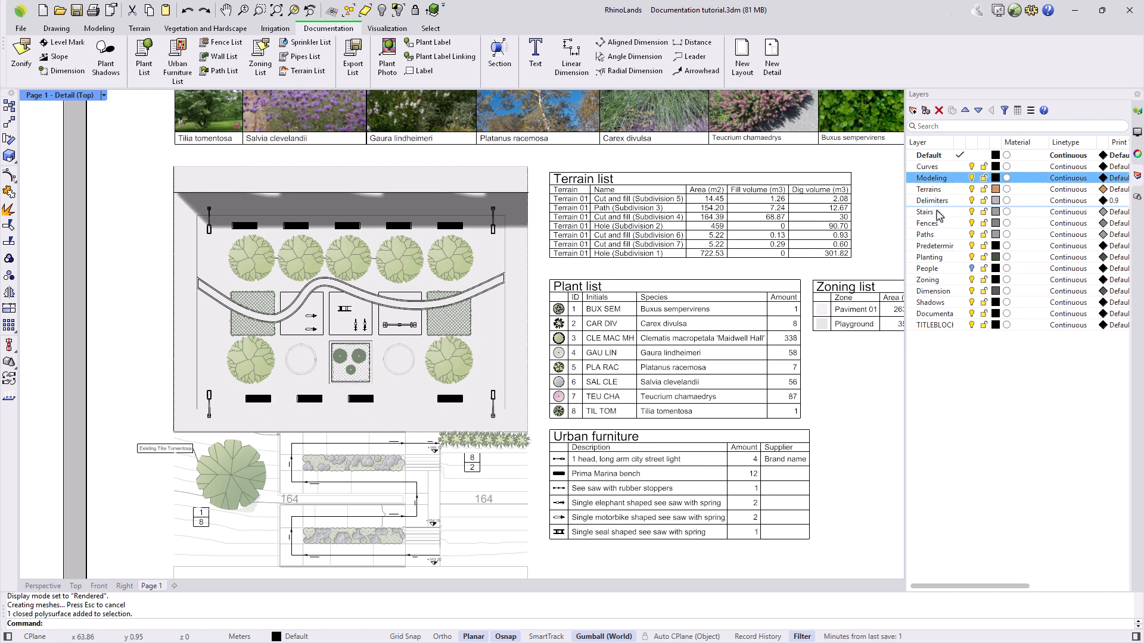
drag(952, 590, 1067, 587)
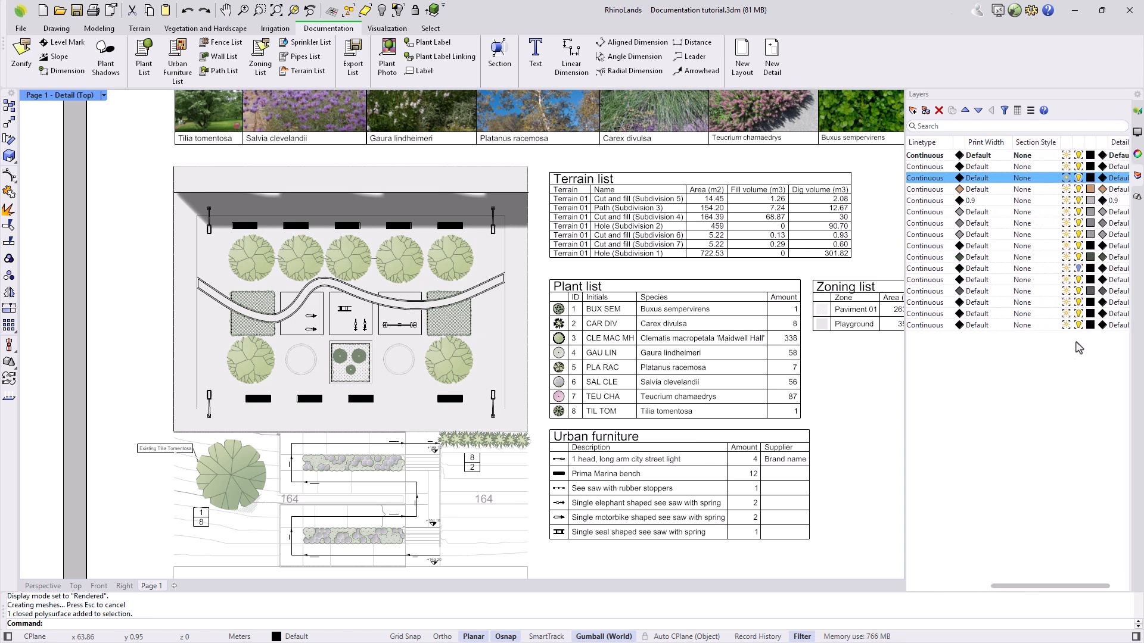
click(1078, 178)
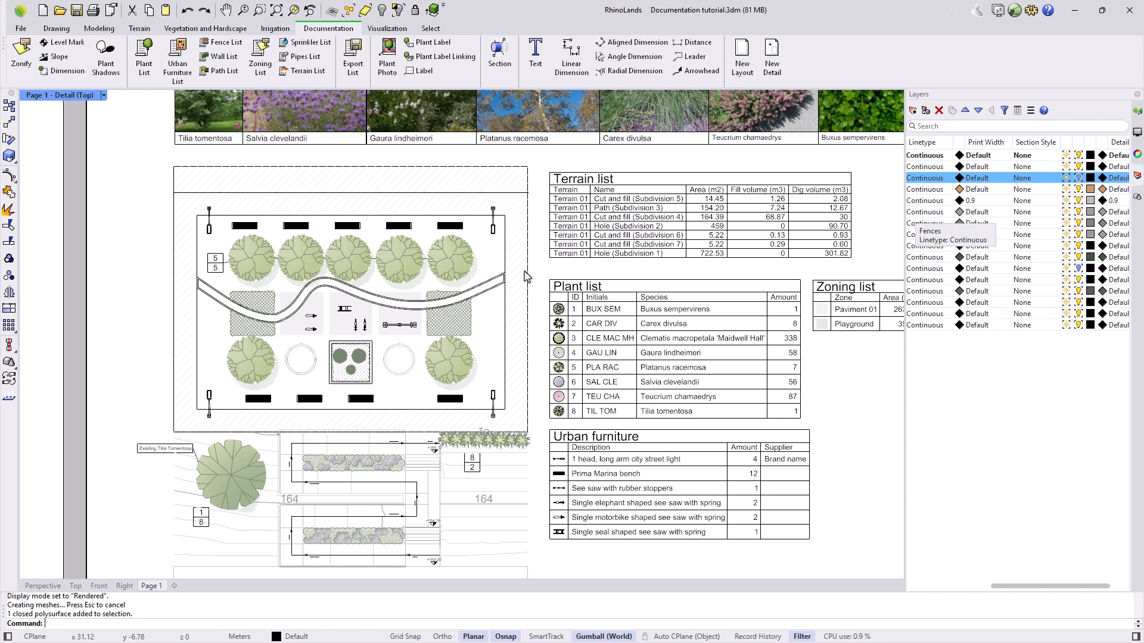
double_click(835, 401)
drag(1096, 587, 1015, 587)
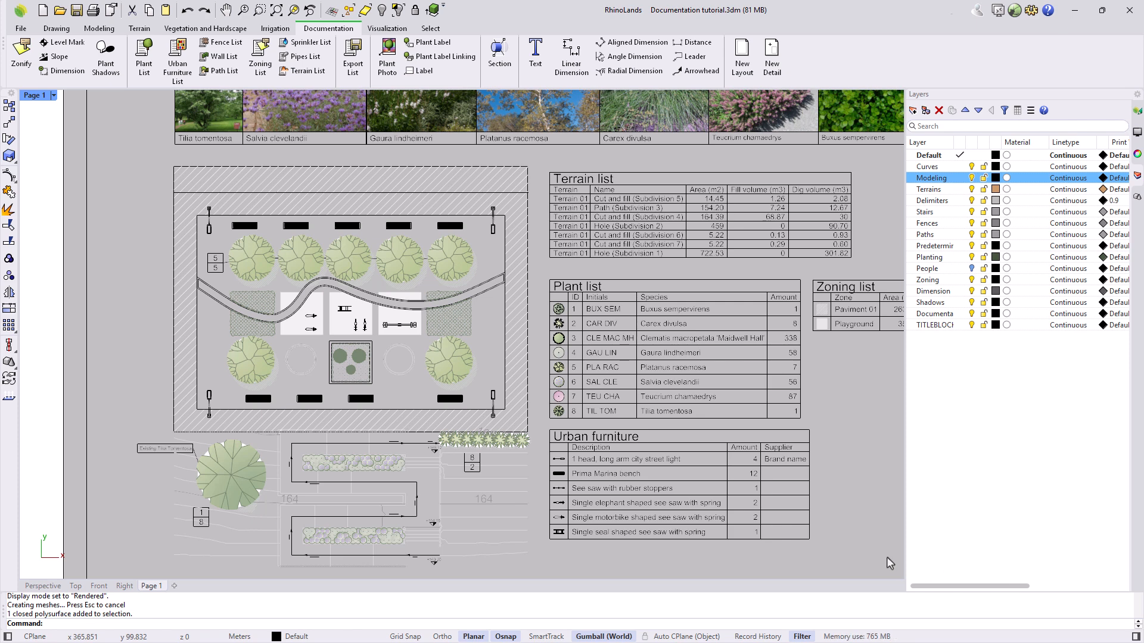
scroll(296, 272, down, 4)
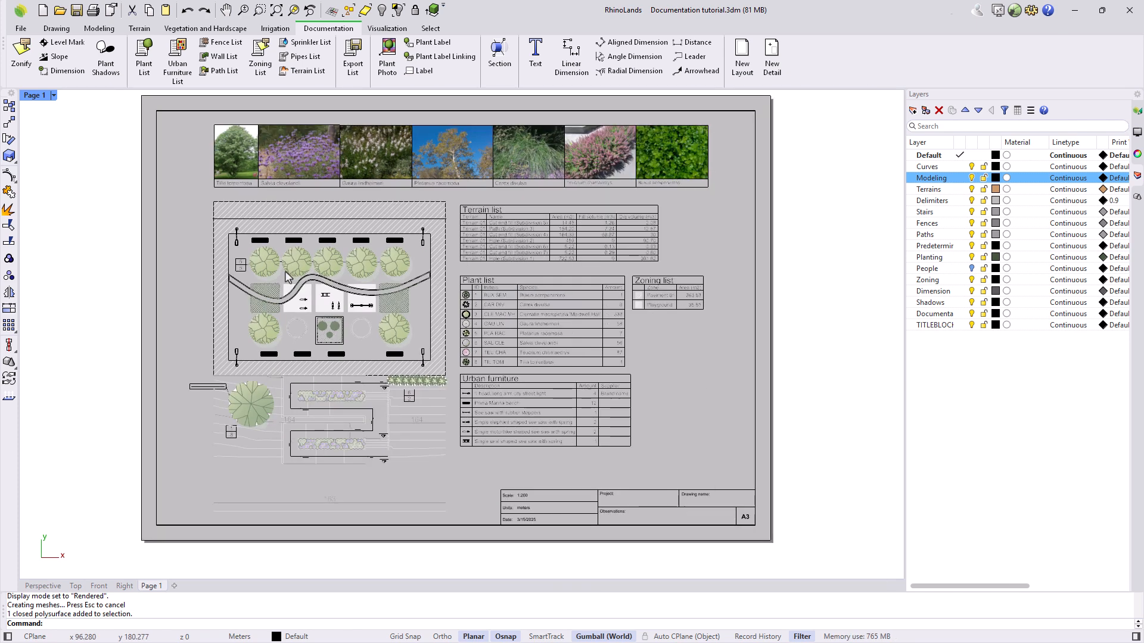
Create an A3 landscape layout named Page 2 with one detail and set that detail to the Back view
click(742, 56)
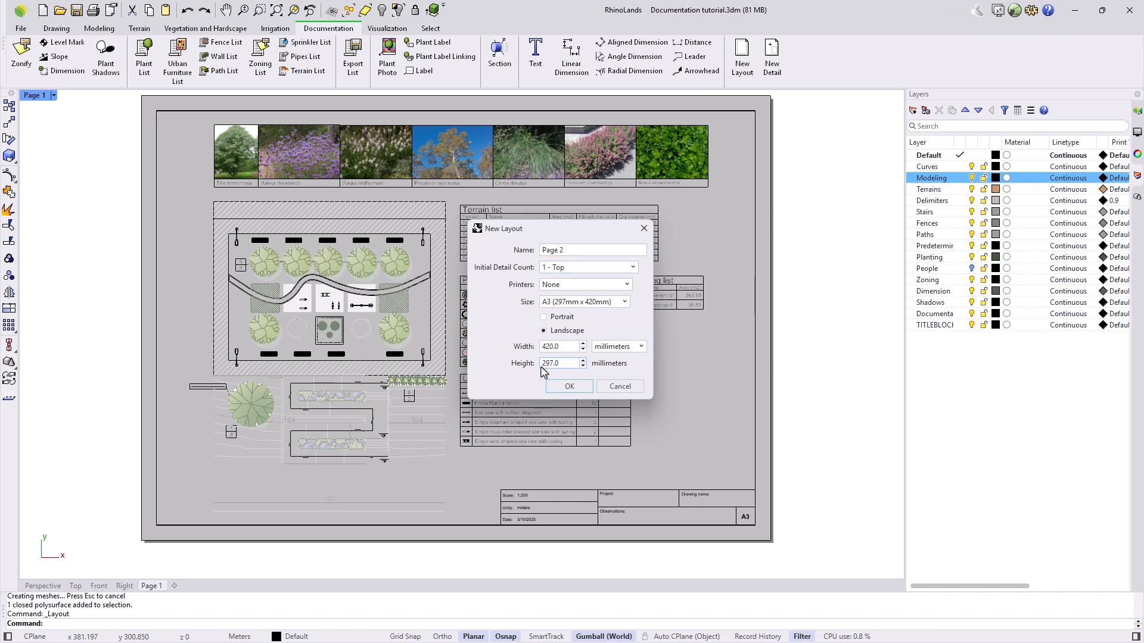
click(569, 386)
double_click(671, 369)
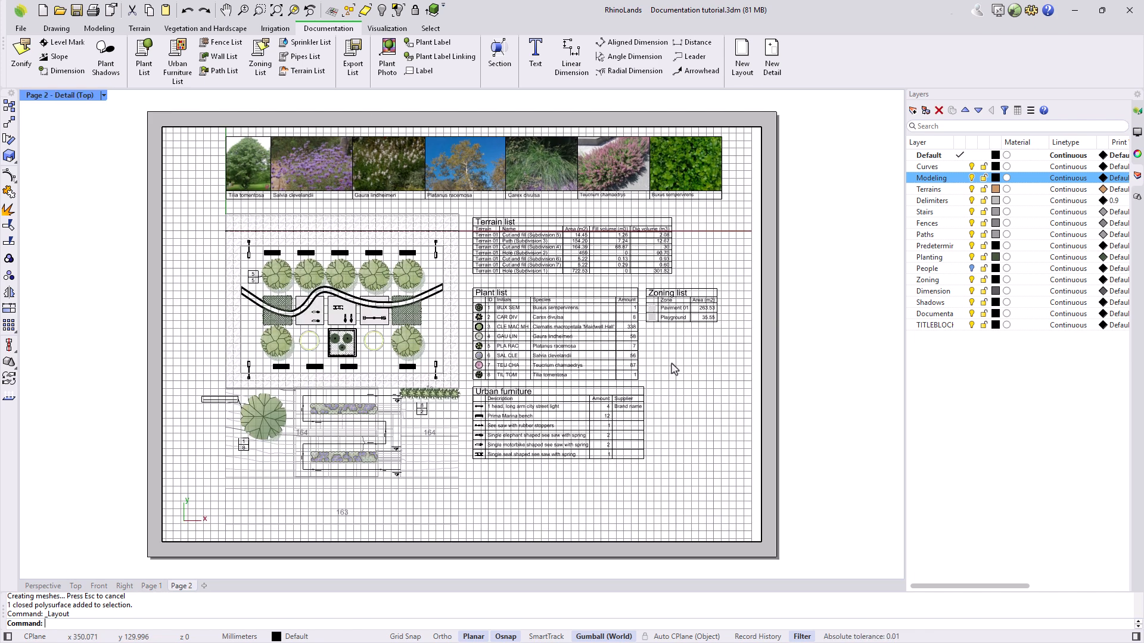
click(388, 28)
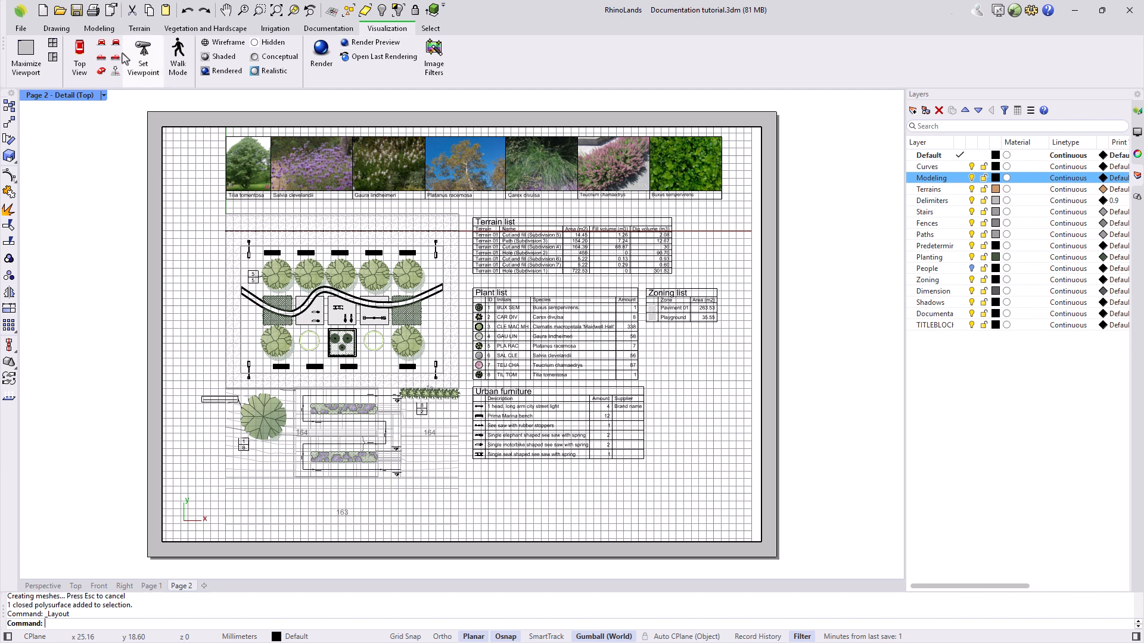
click(143, 55)
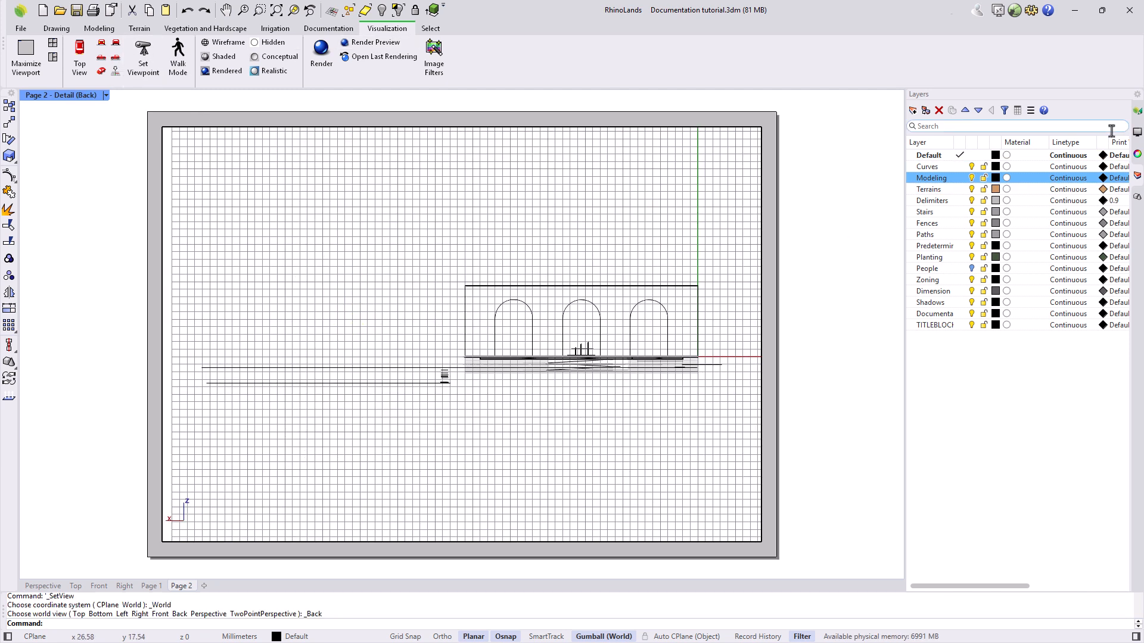
Show the plants in 3D in the Back detail of Page 2 and set its display mode to Rendered
click(1137, 113)
click(924, 370)
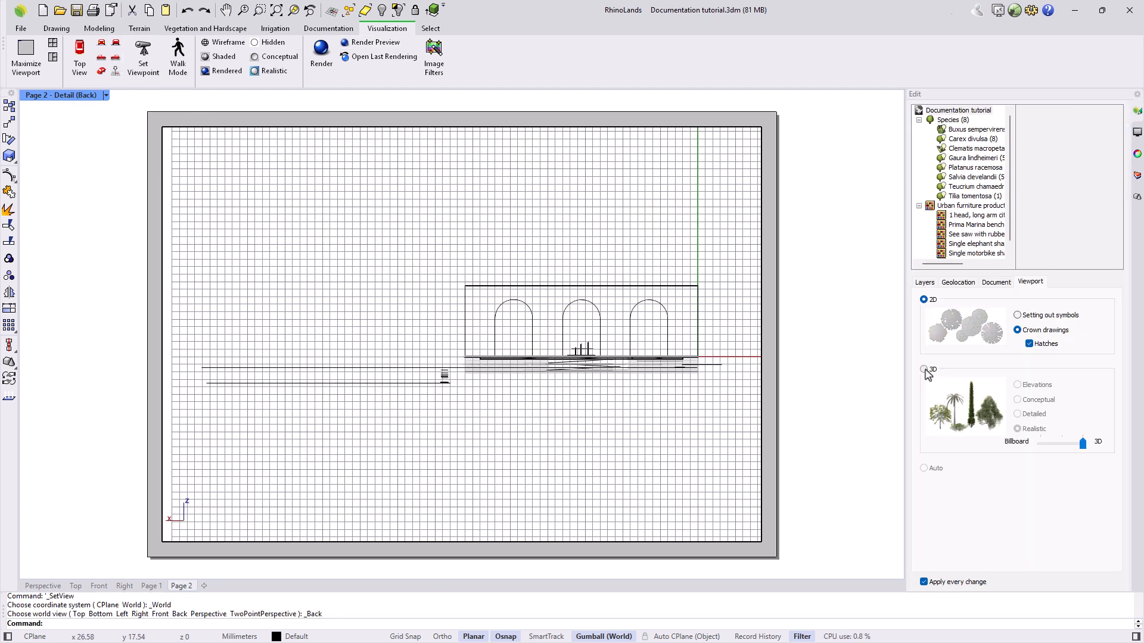
click(106, 95)
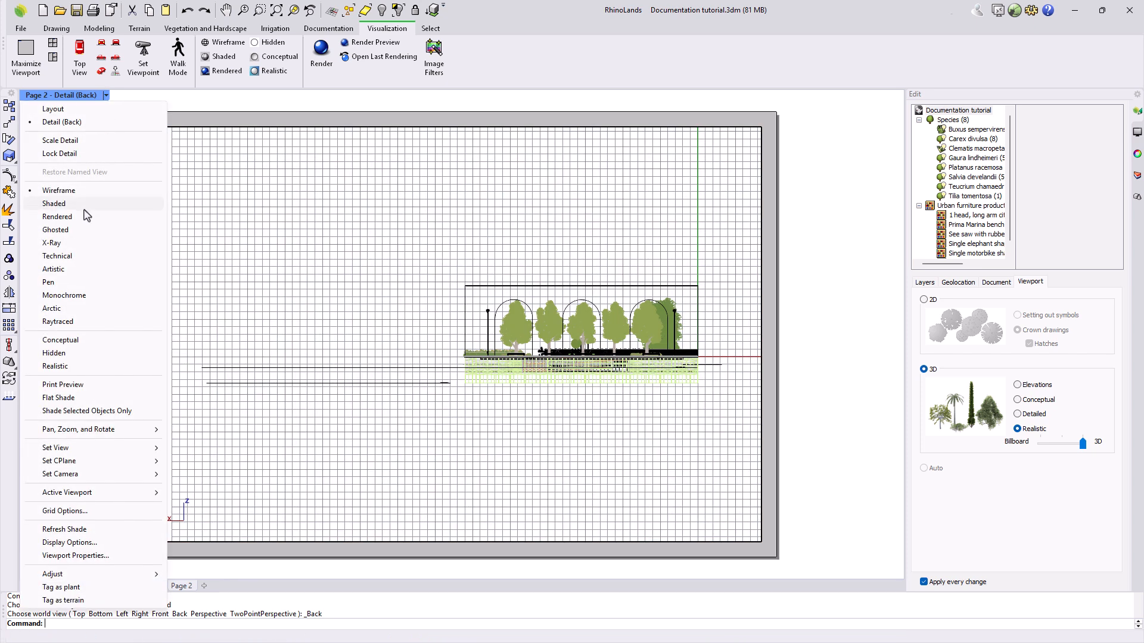
click(82, 216)
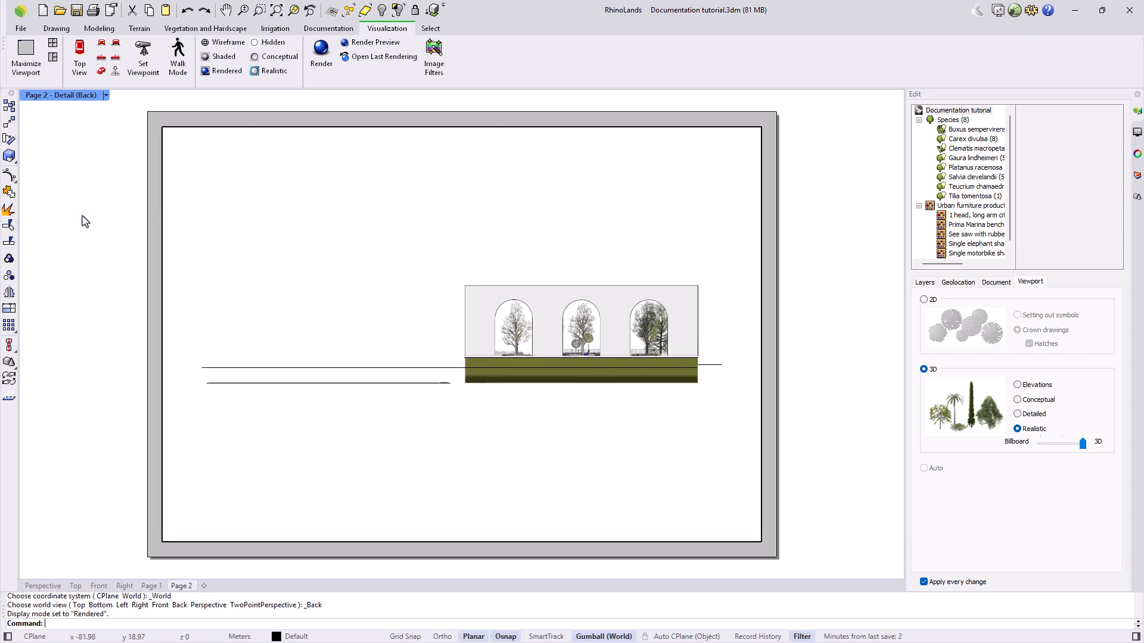
Turn off the Documentation layer only in the Back detail and zoom the detail to the model's extents
click(1137, 178)
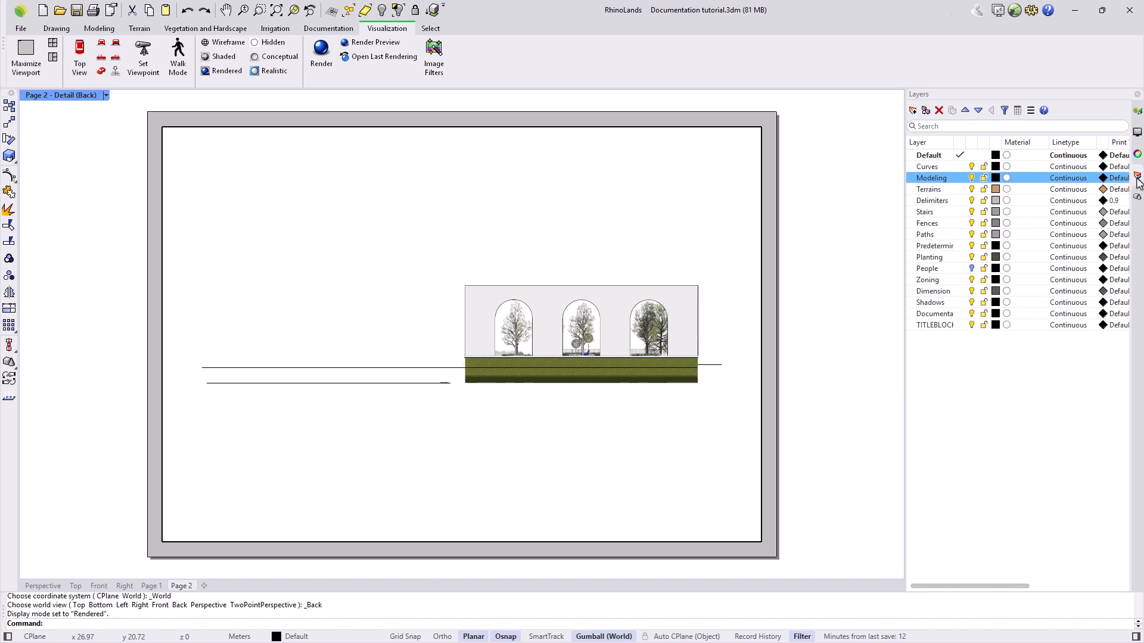
click(934, 314)
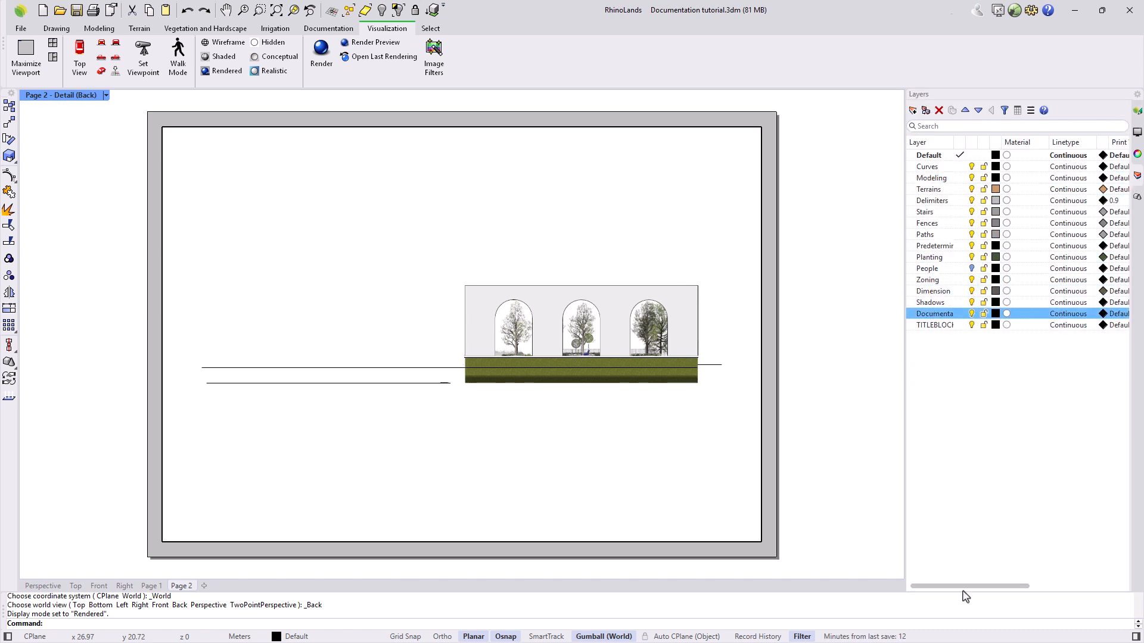
drag(965, 587, 1048, 588)
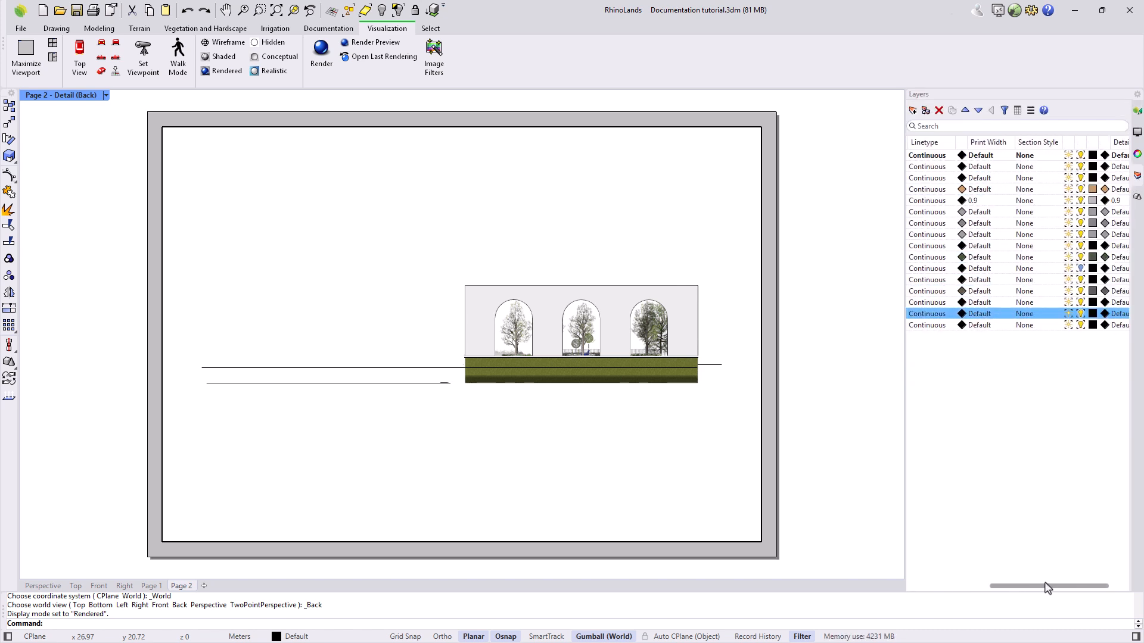
click(1081, 315)
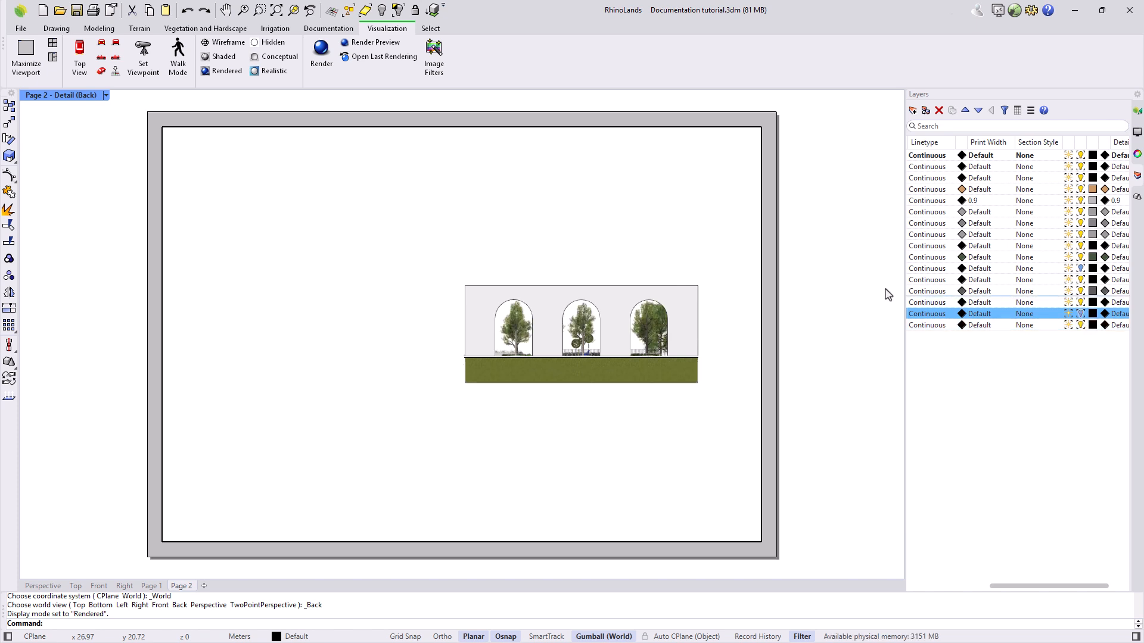
click(275, 13)
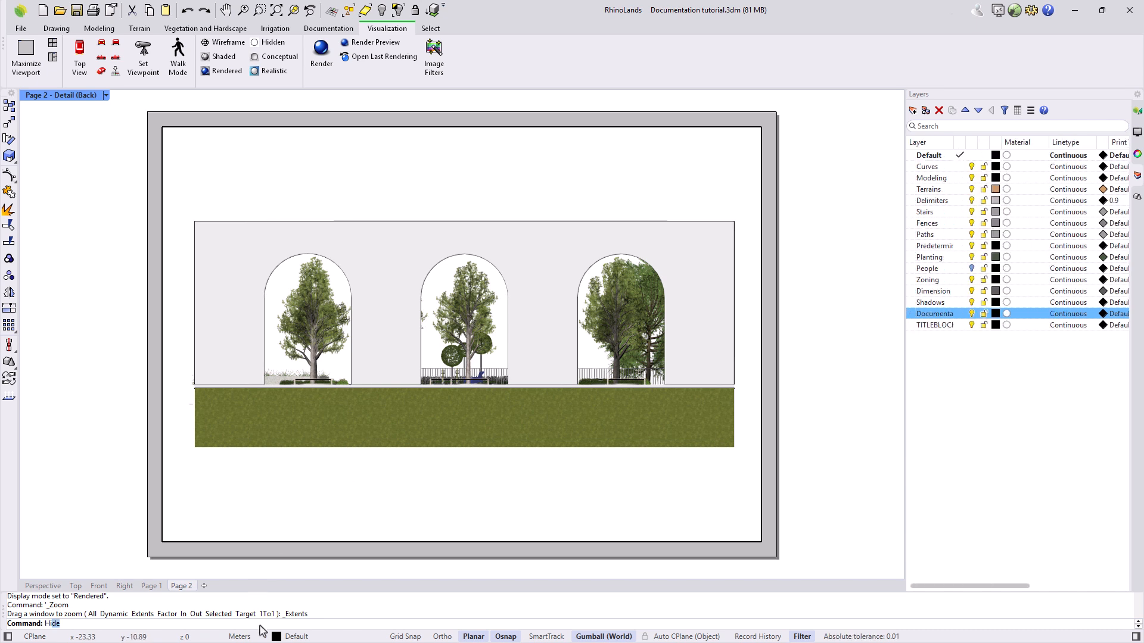
Hide the arched wall in the active Back detail with the HideInDetail command
text(deInDetail)
key(Return)
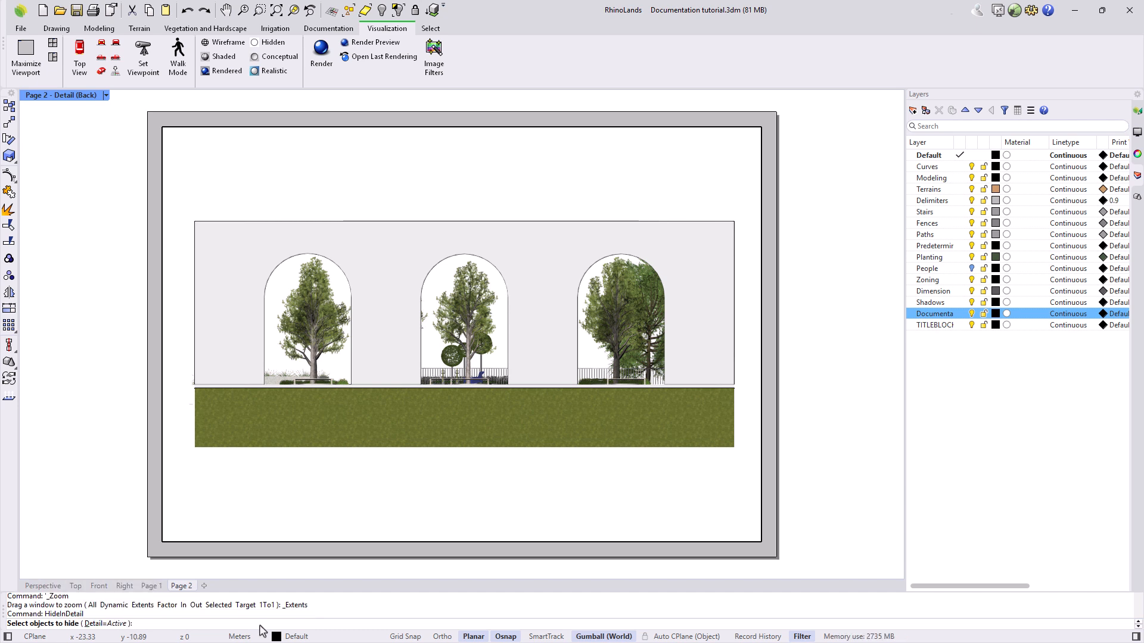
drag(750, 267, 712, 208)
key(Return)
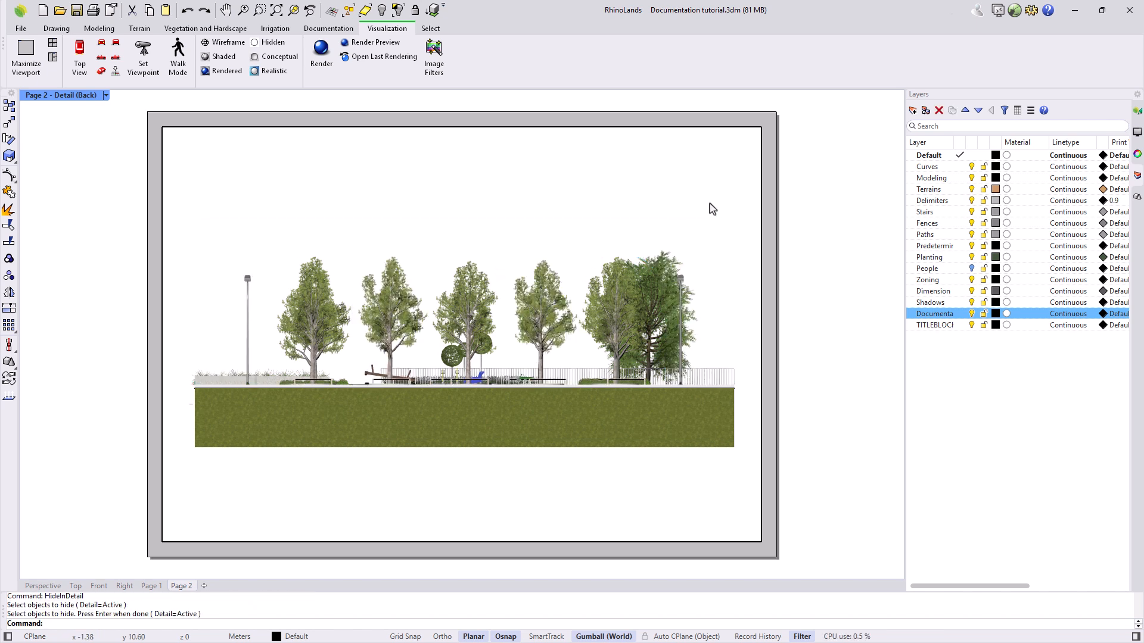
text(ShowInDet)
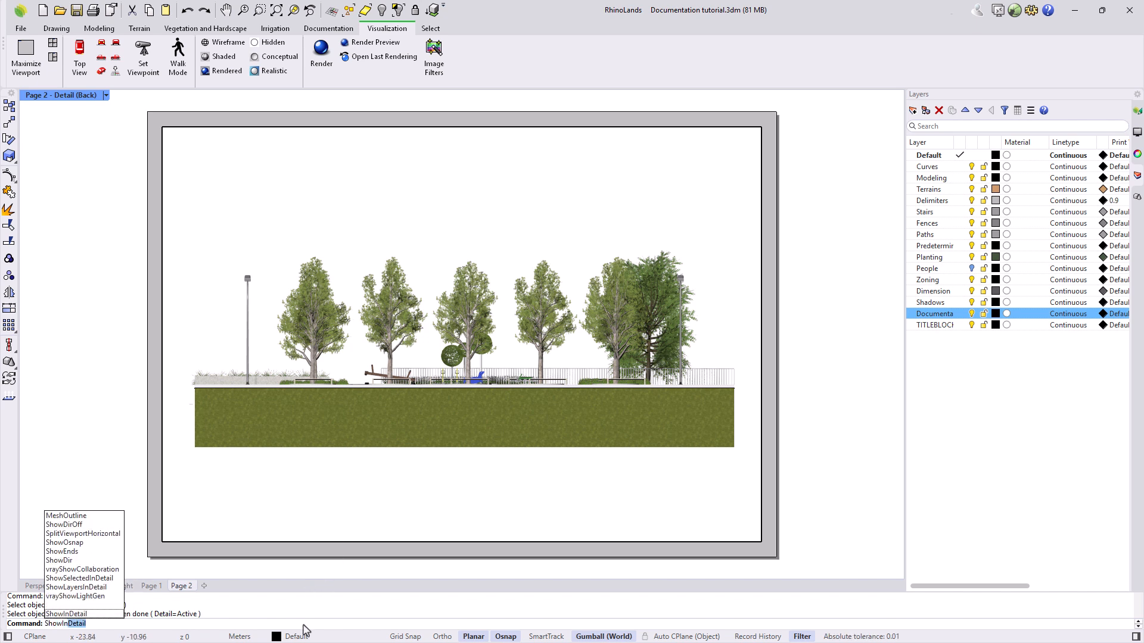
text(ail)
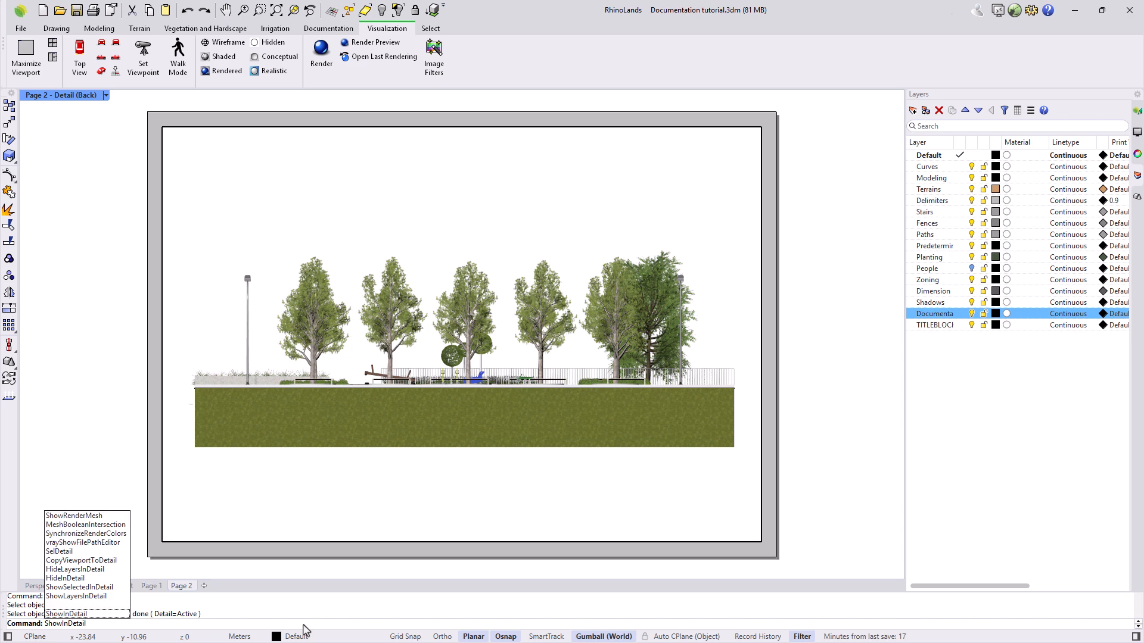
key(Escape)
key(Escape)
Leave the Page 2 detail, return to the model viewports, and turn off the Documentation and Shadows layers
double_click(290, 556)
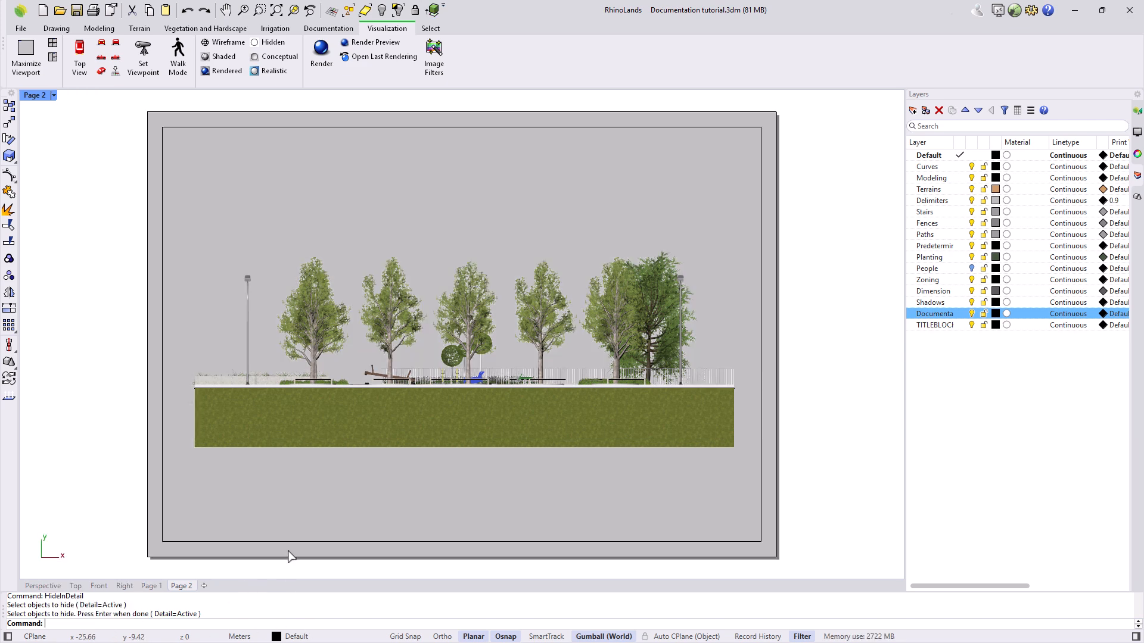
click(41, 587)
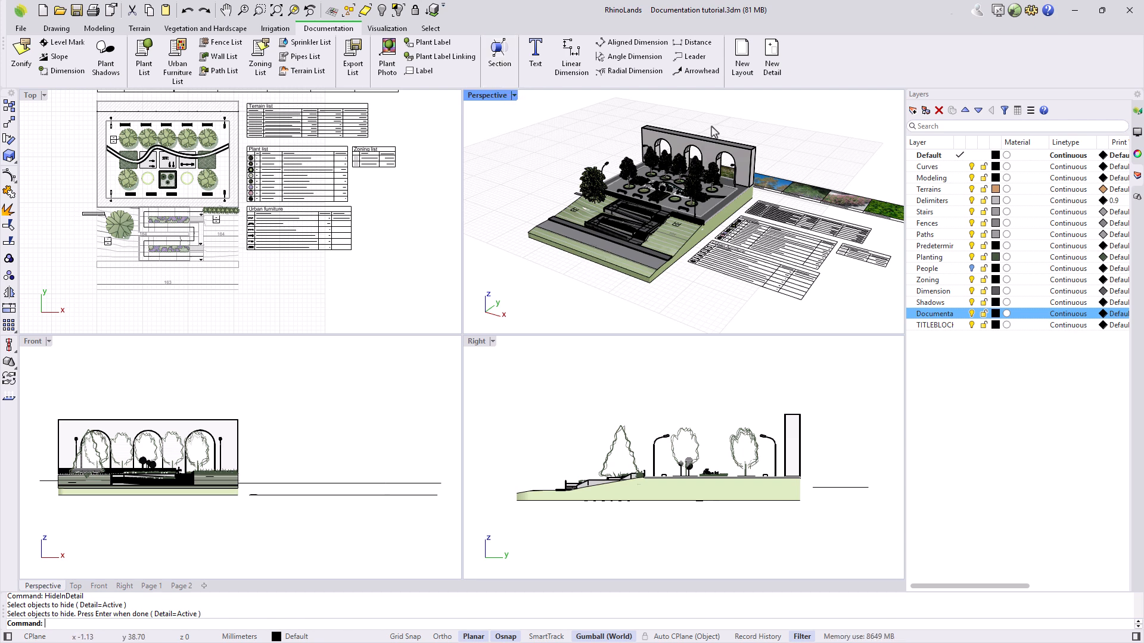
click(572, 439)
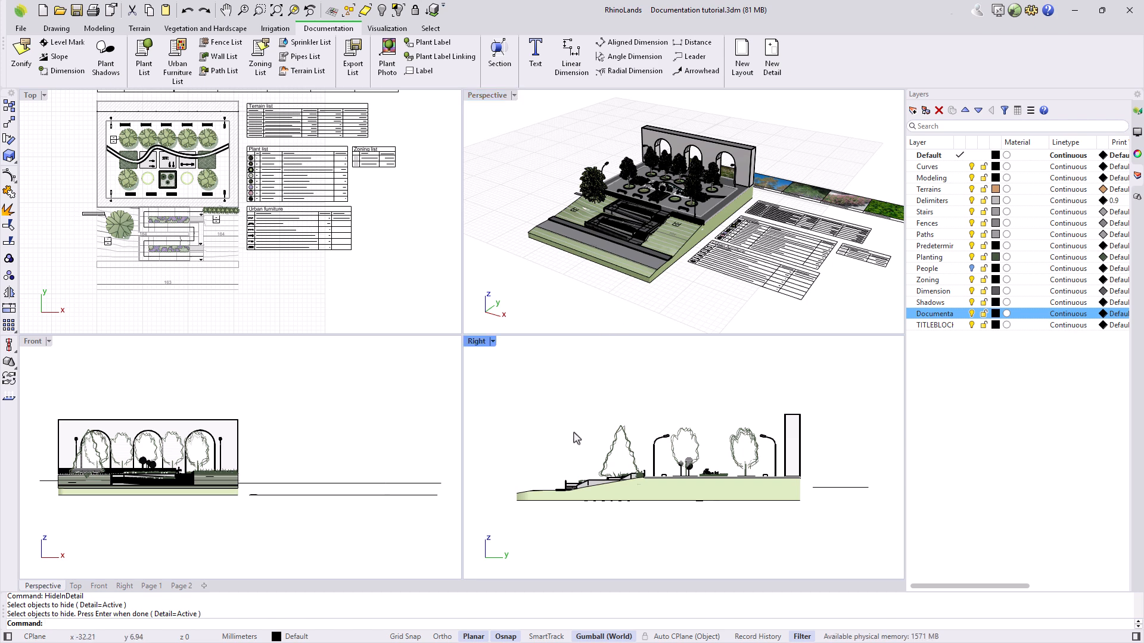
click(972, 303)
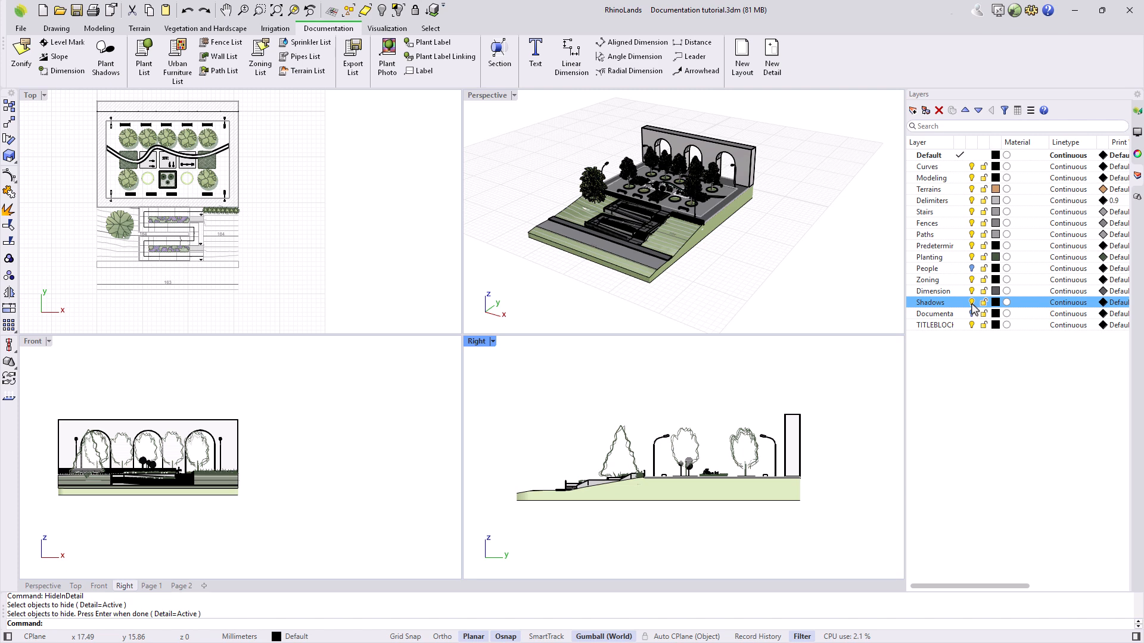
click(971, 303)
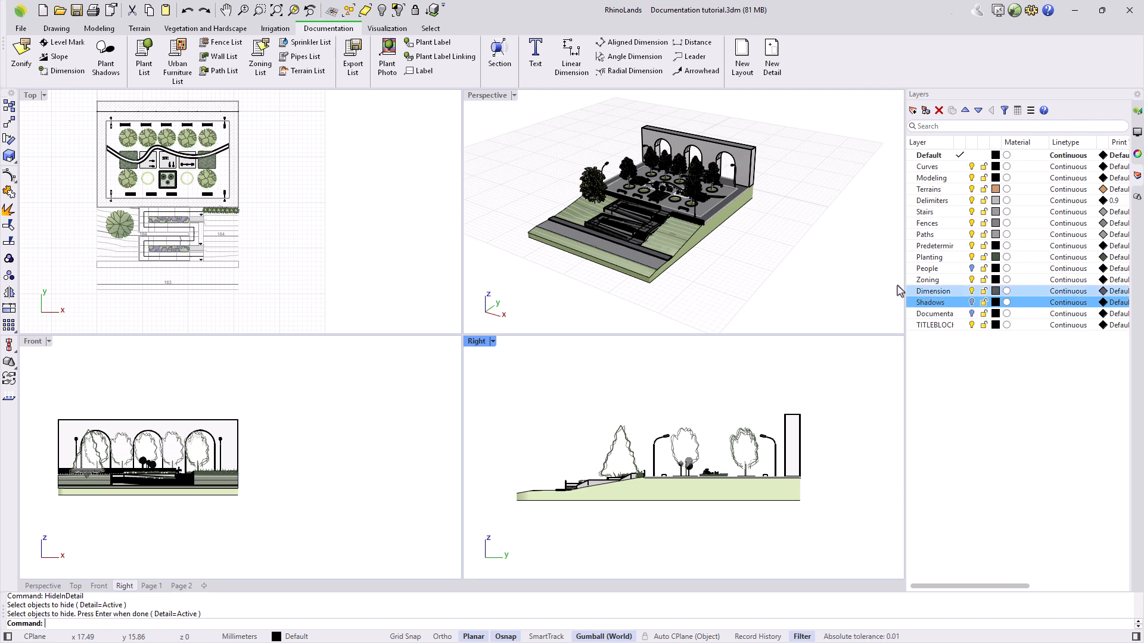
Set the plant display in the Perspective viewport to 3D Elevations
click(1135, 129)
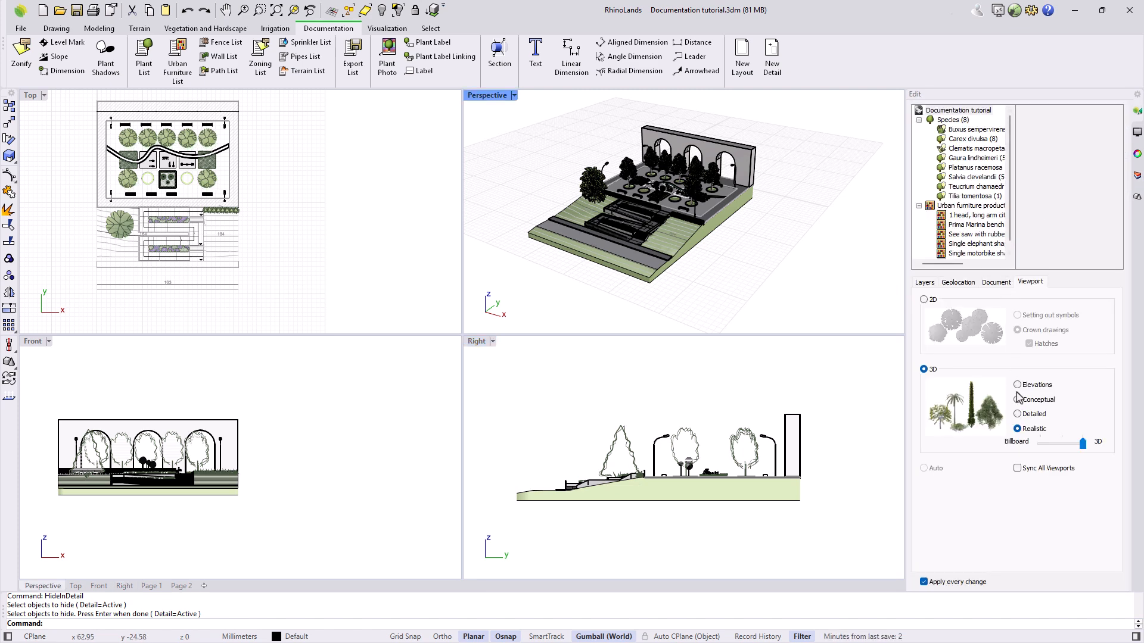
click(1018, 385)
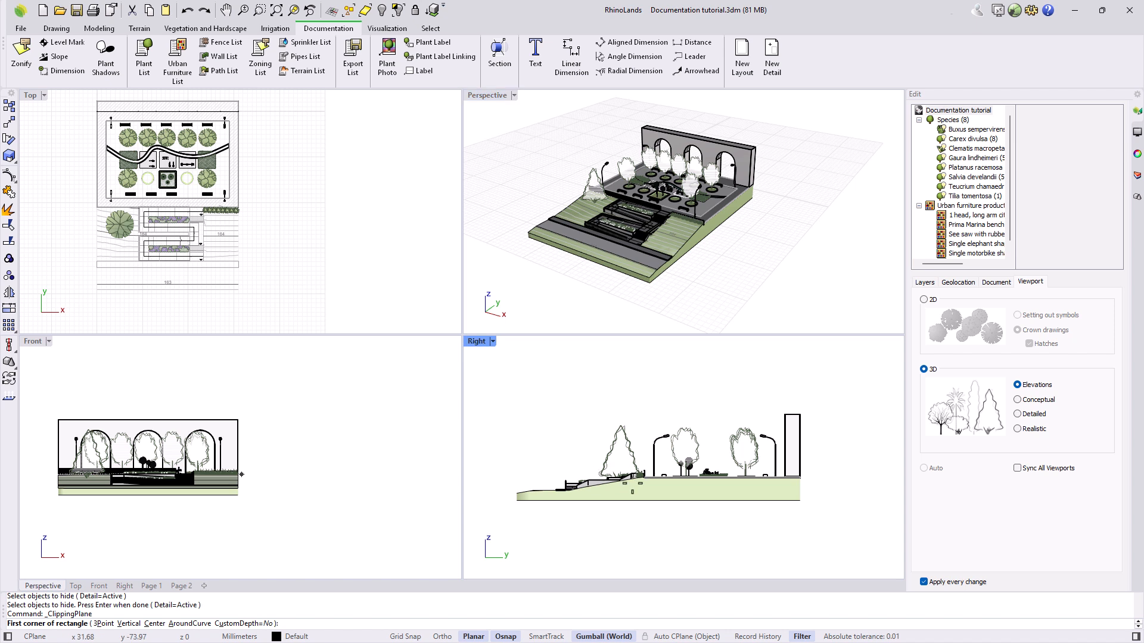
Draw a clipping plane in the Right viewport that encloses the whole side view of the model, and select it
click(818, 524)
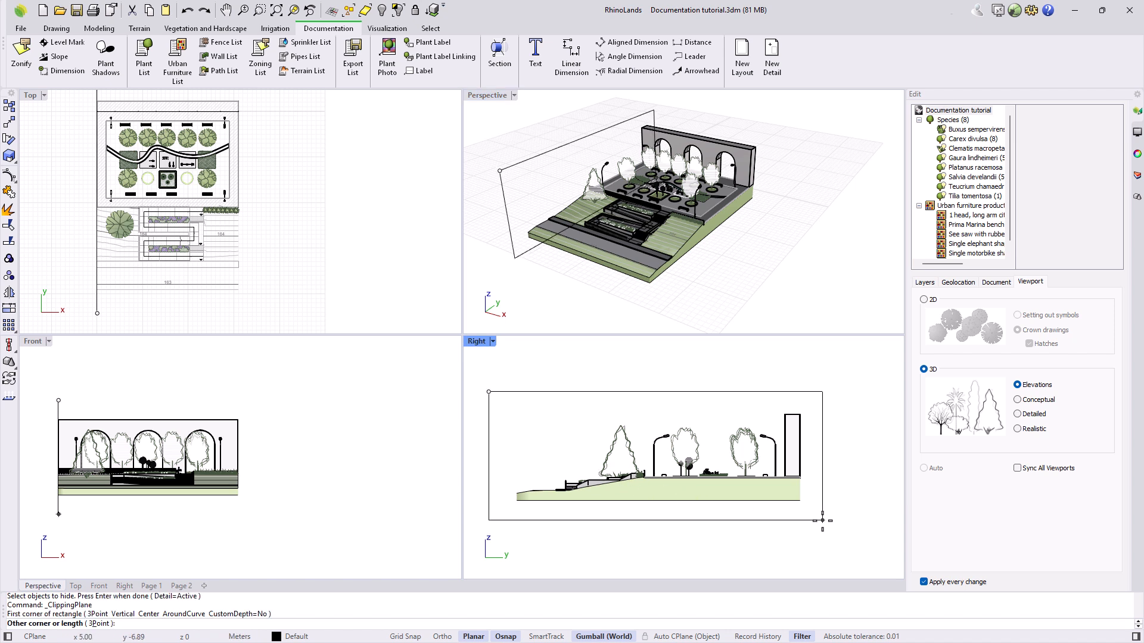
click(822, 520)
click(673, 430)
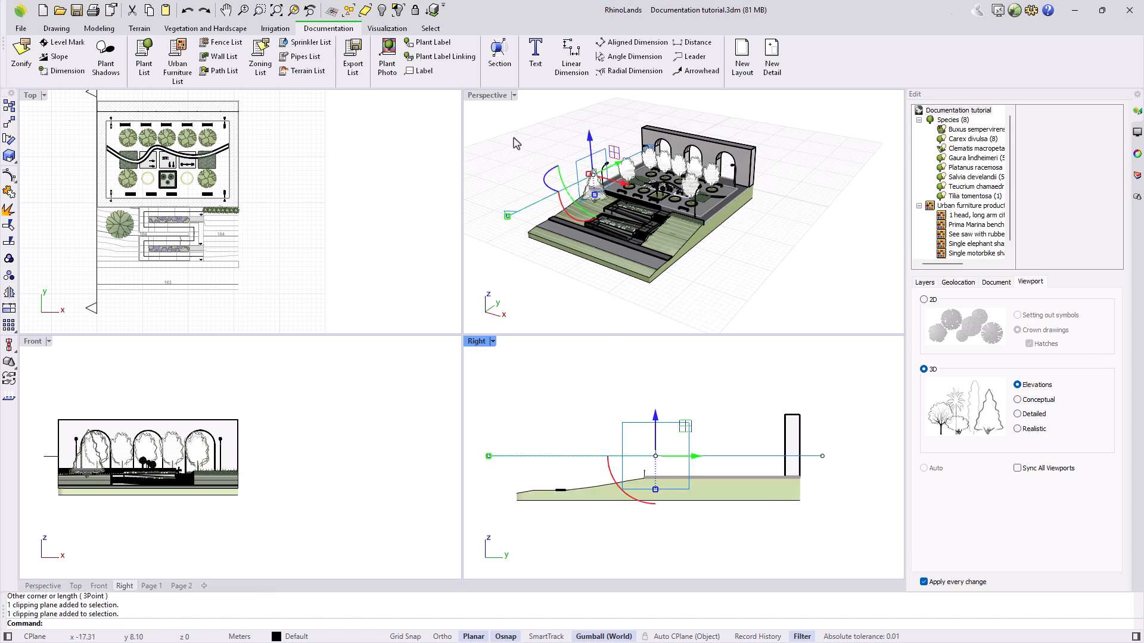
Maximize the Perspective viewport and move the clipping plane along the X axis so it crosses the stairs and ramps
double_click(486, 96)
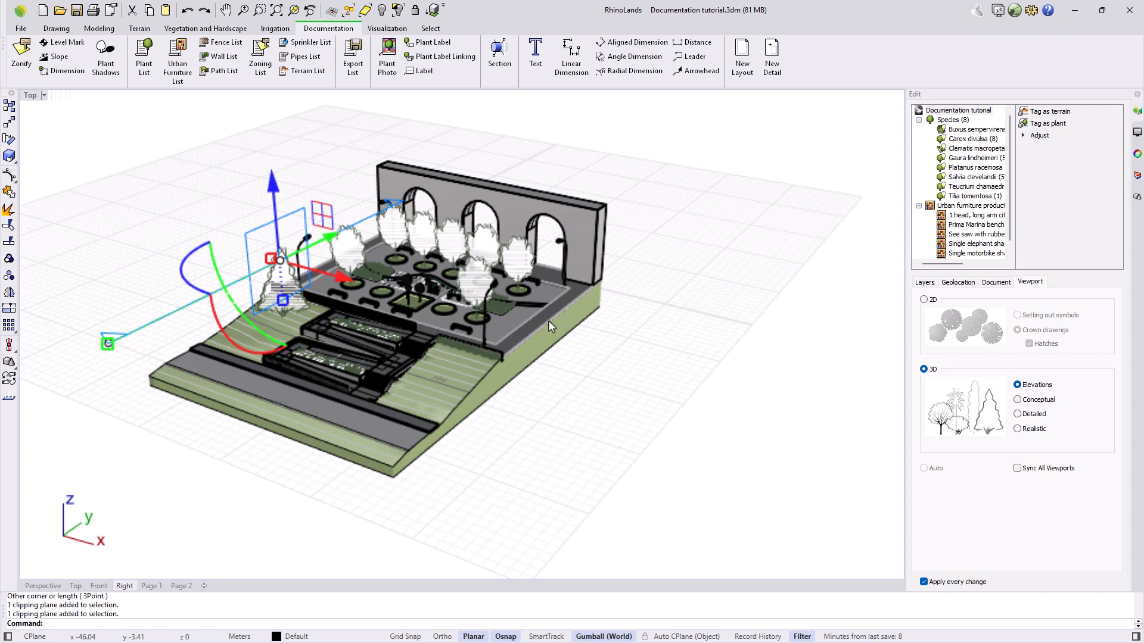
right_drag(615, 353, 616, 370)
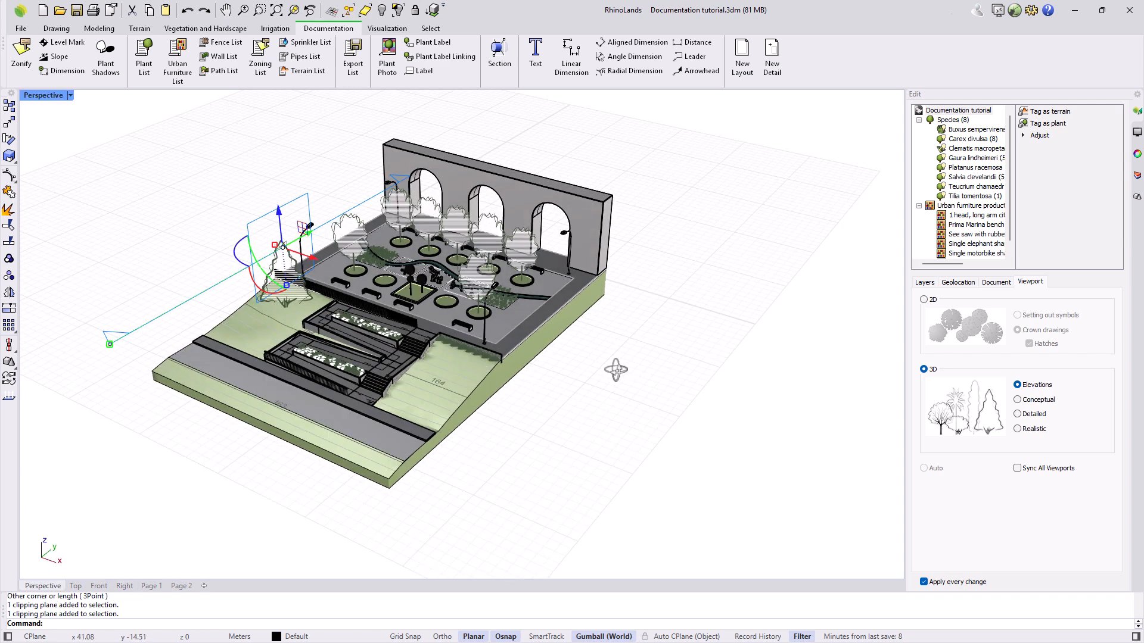
drag(313, 256, 492, 335)
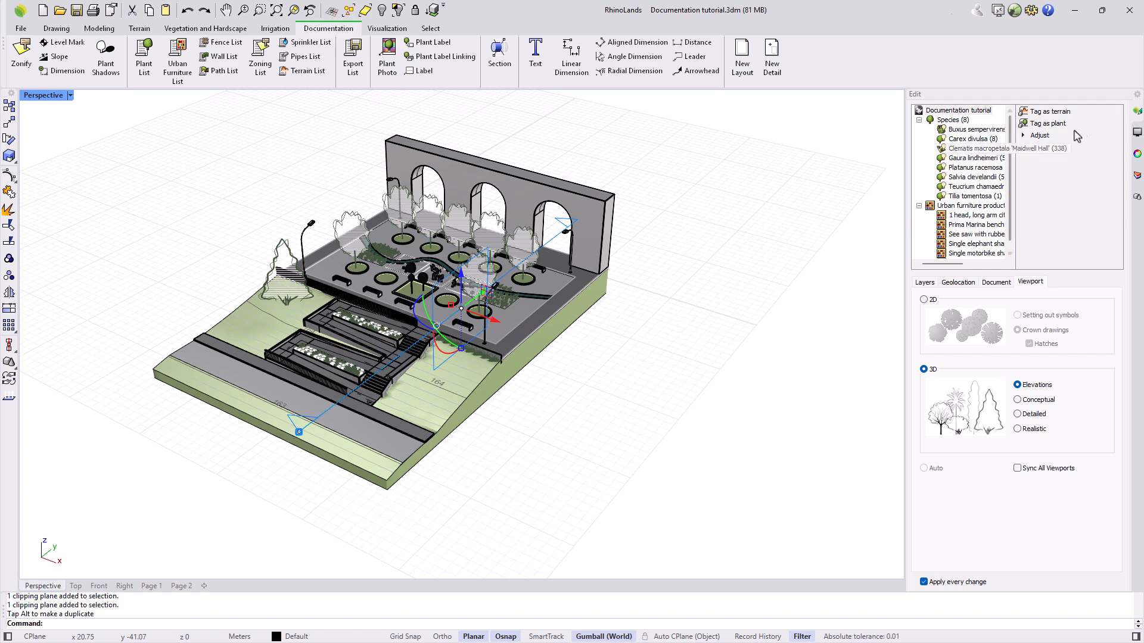
Make the clipping plane also clip the Perspective view and fine-tune its position across the stairs
click(1136, 155)
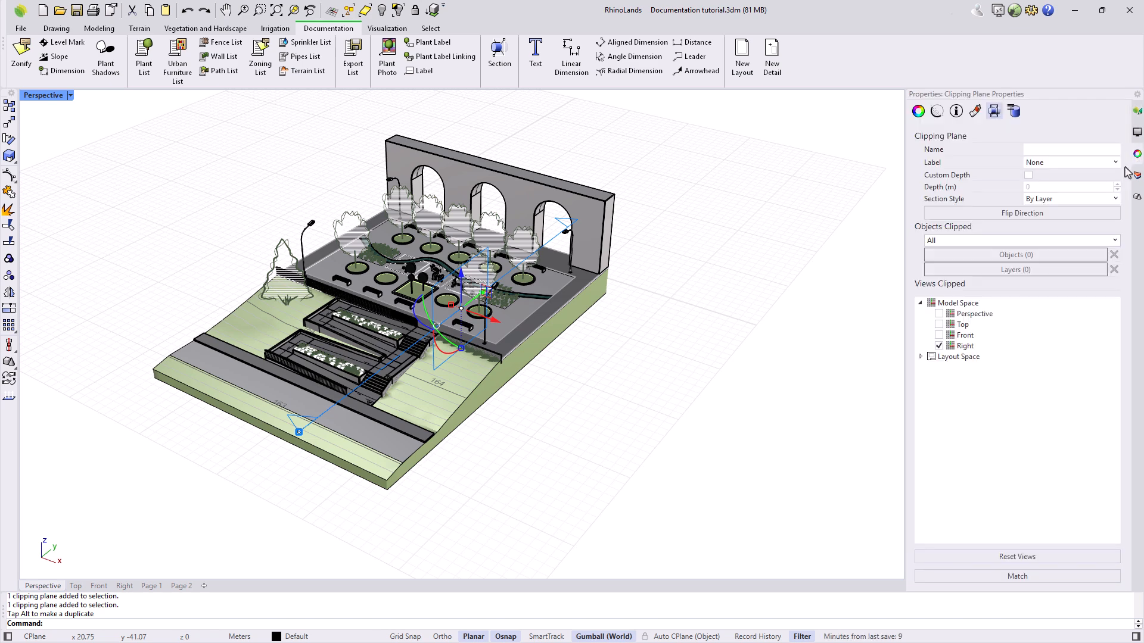
click(939, 314)
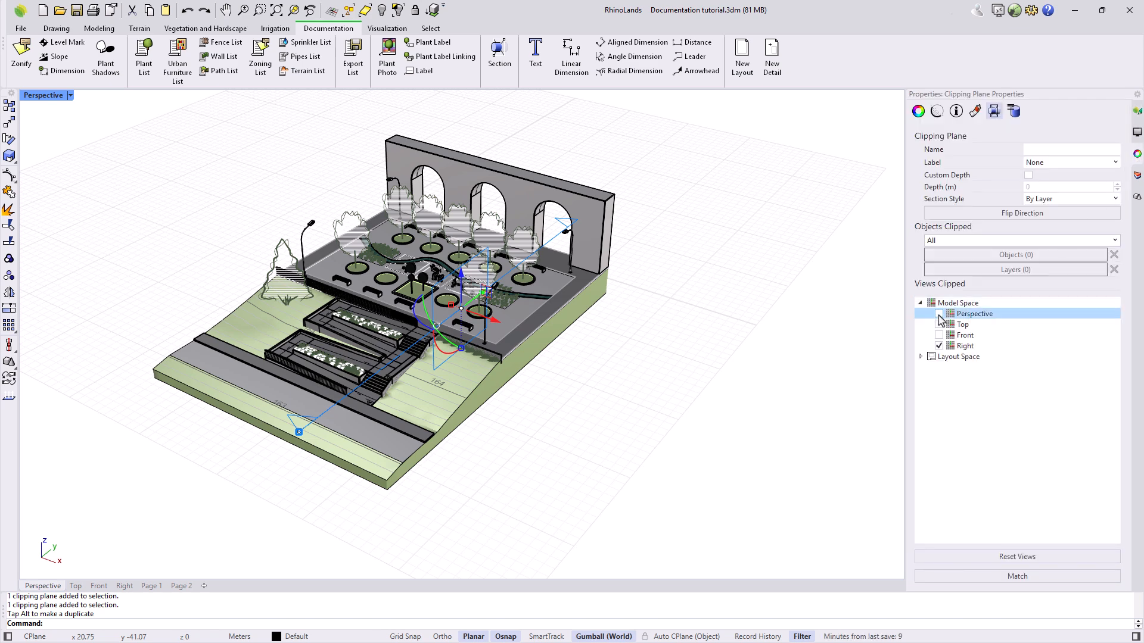
click(938, 316)
click(939, 314)
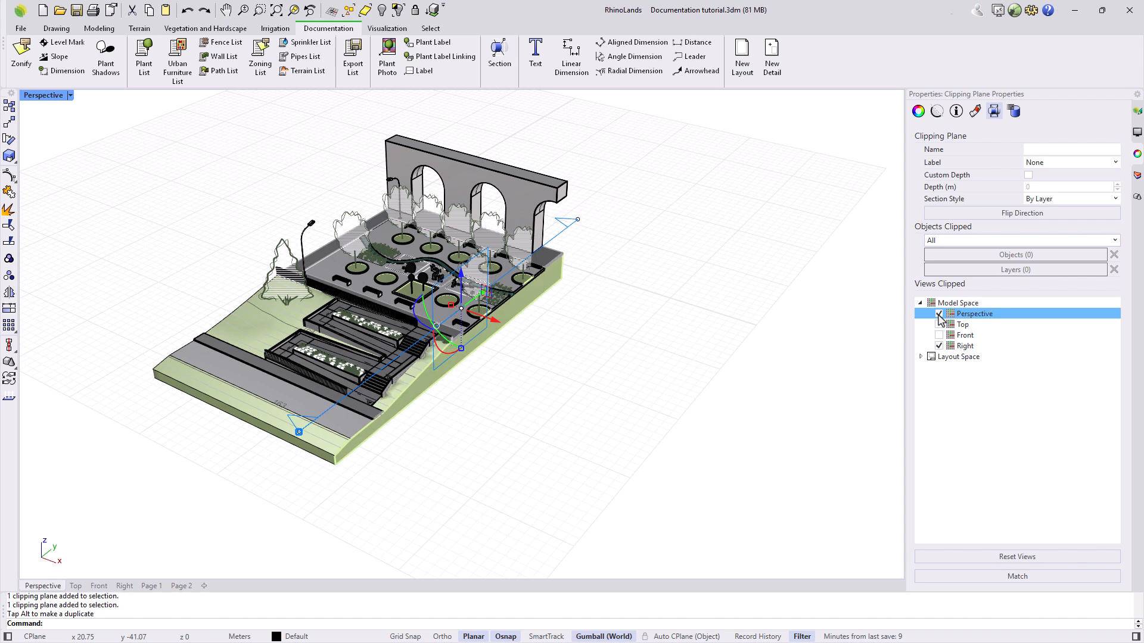
click(988, 215)
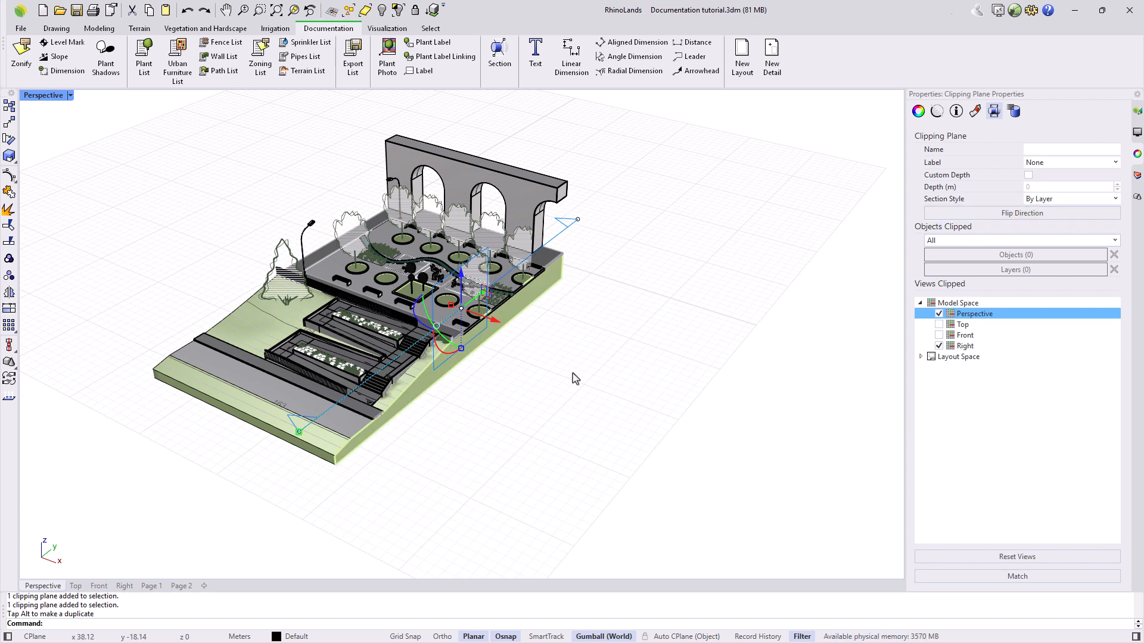
right_drag(516, 375, 477, 324)
drag(473, 323, 471, 324)
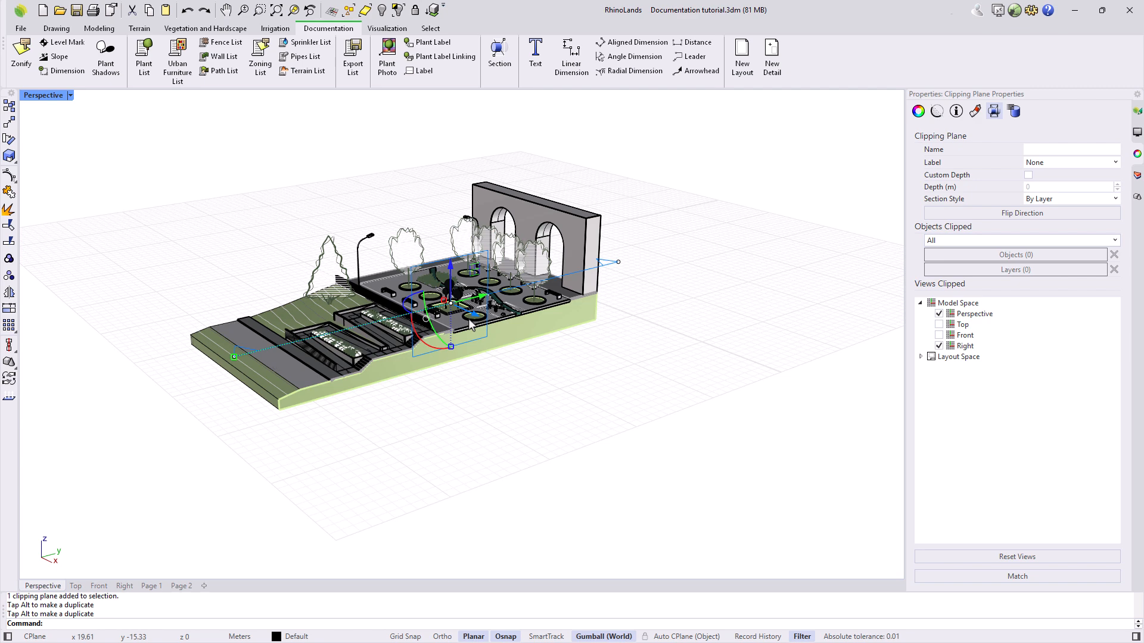
On Page 2, reduce the Back detail's frame to the upper part of the sheet and pan its elevation into the frame
click(181, 586)
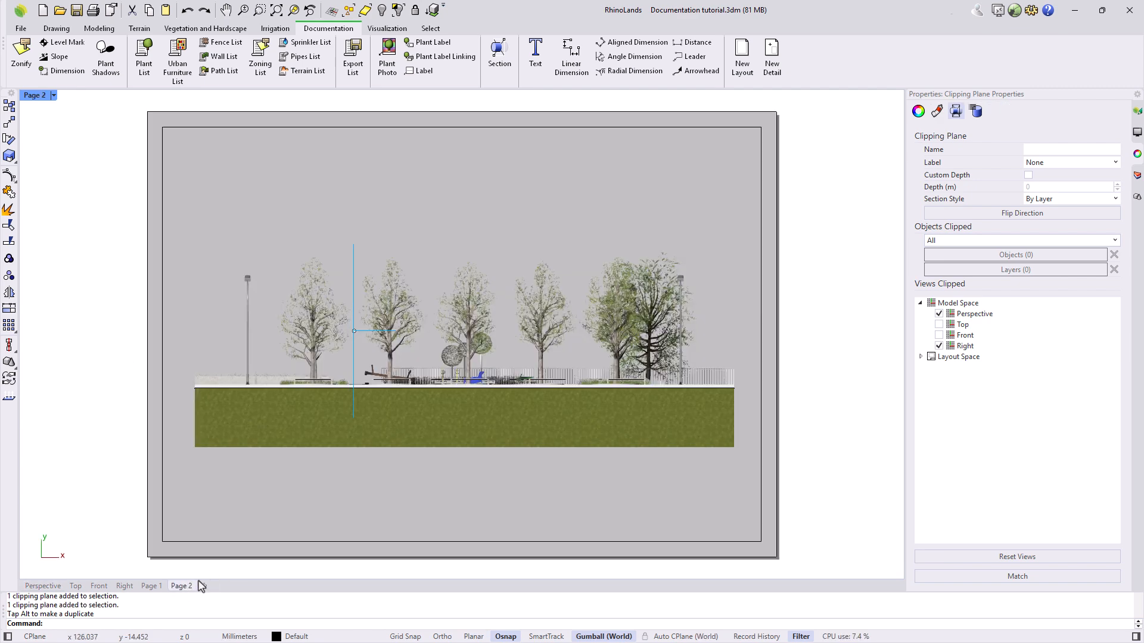
click(306, 543)
click(761, 541)
drag(767, 525, 707, 276)
double_click(501, 226)
right_drag(498, 240, 498, 187)
right_drag(501, 269, 489, 211)
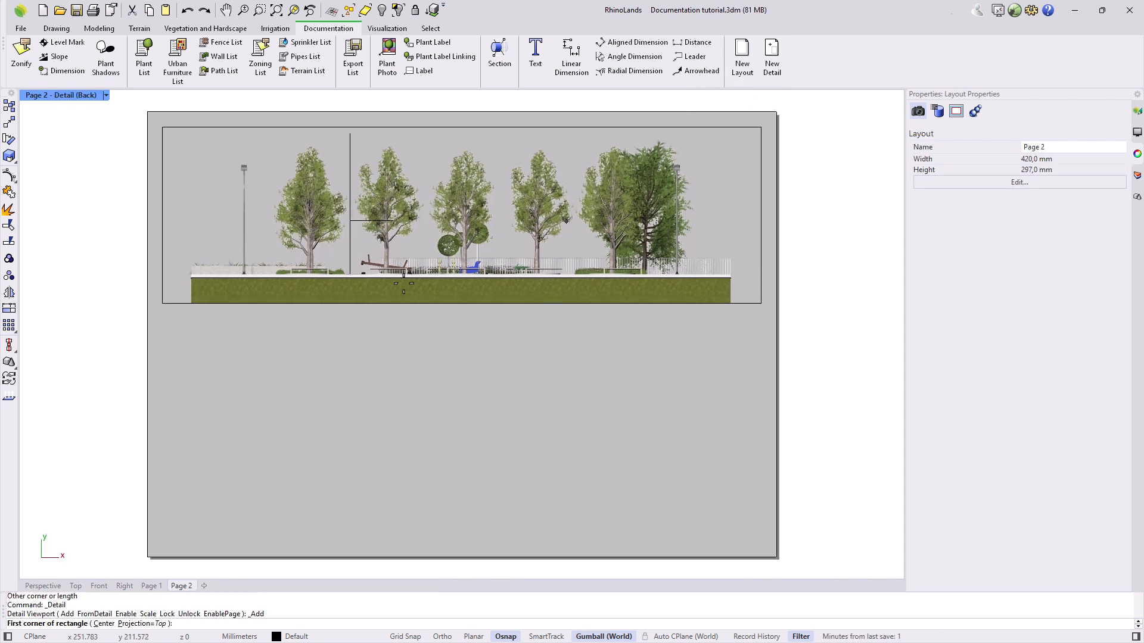
Add a wide detail below the Back elevation on Page 2 and activate it
click(166, 319)
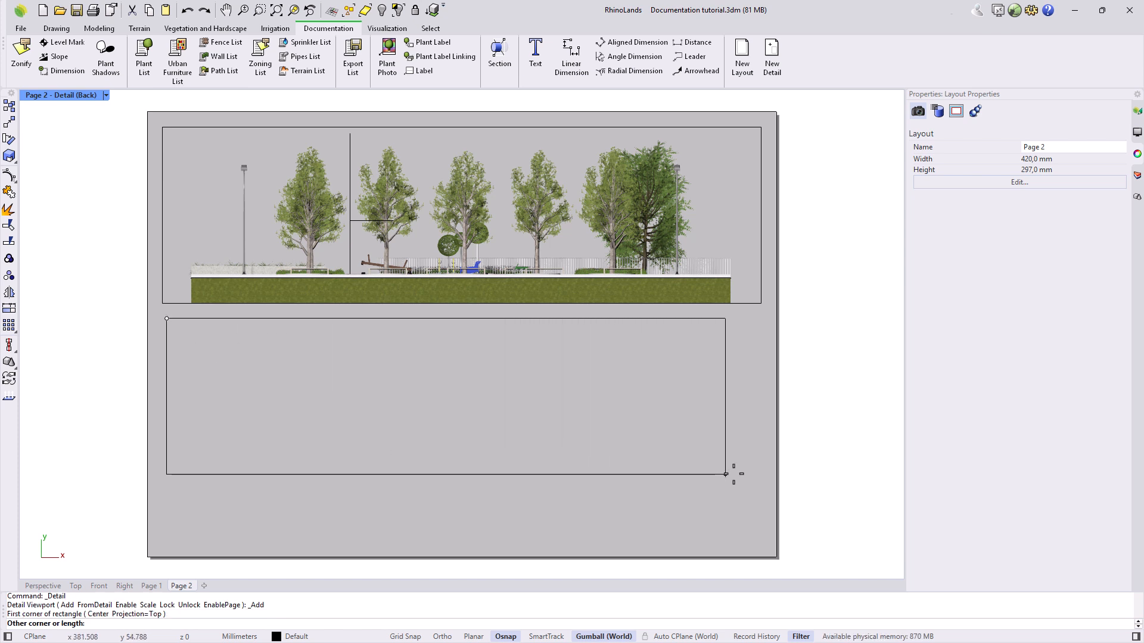
click(764, 474)
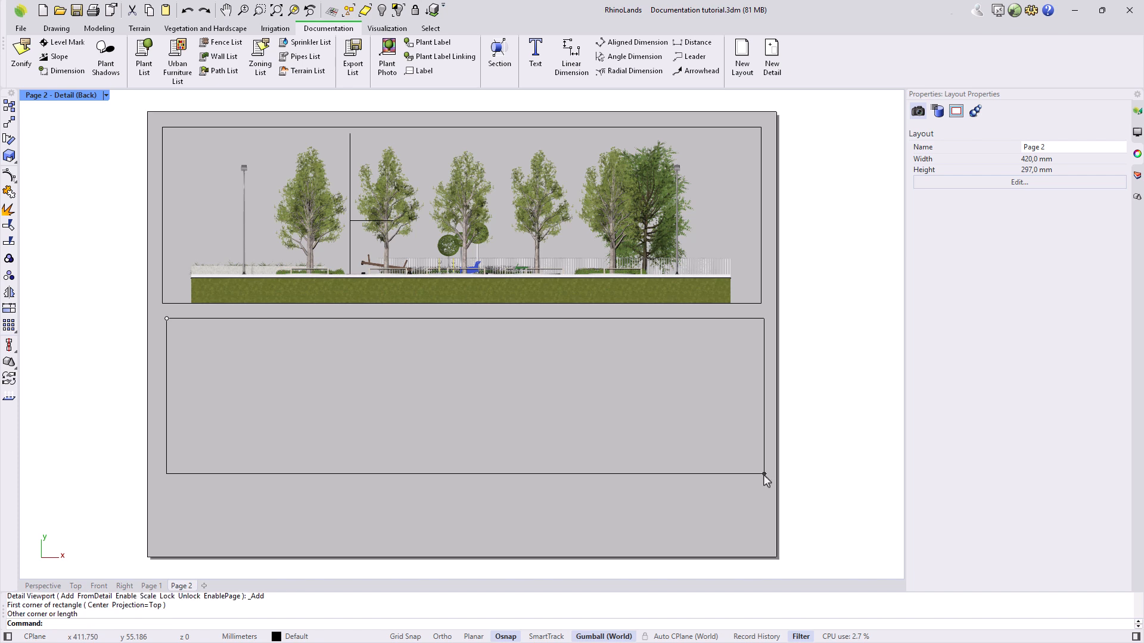
double_click(583, 383)
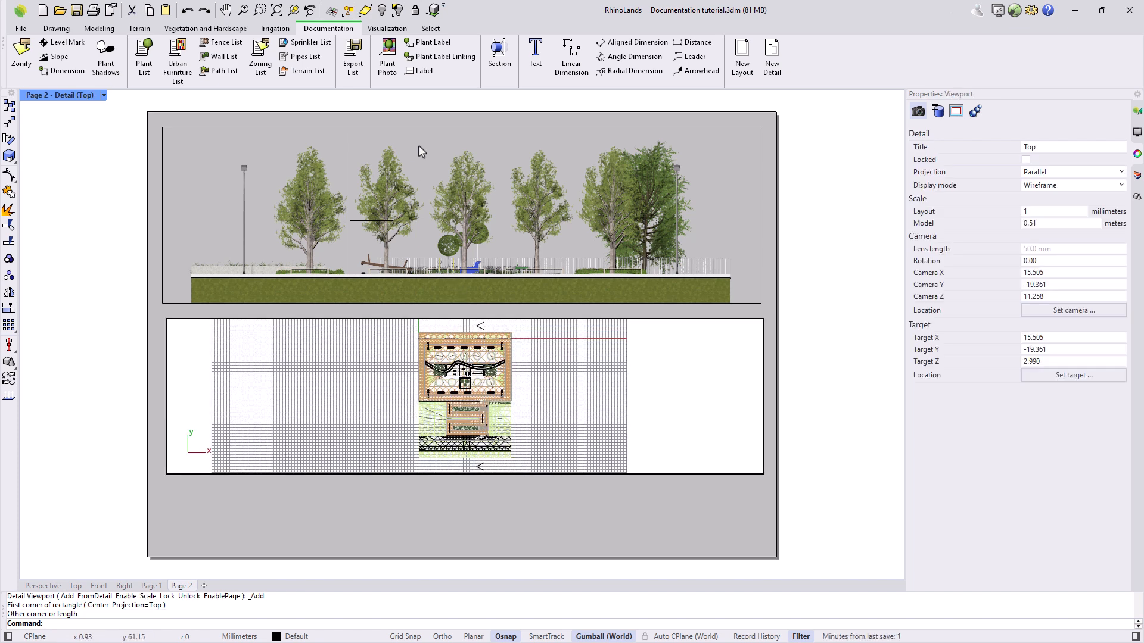
Set the new detail to the Right view with Conceptual display and zoom it to the model's extents
click(387, 28)
click(116, 57)
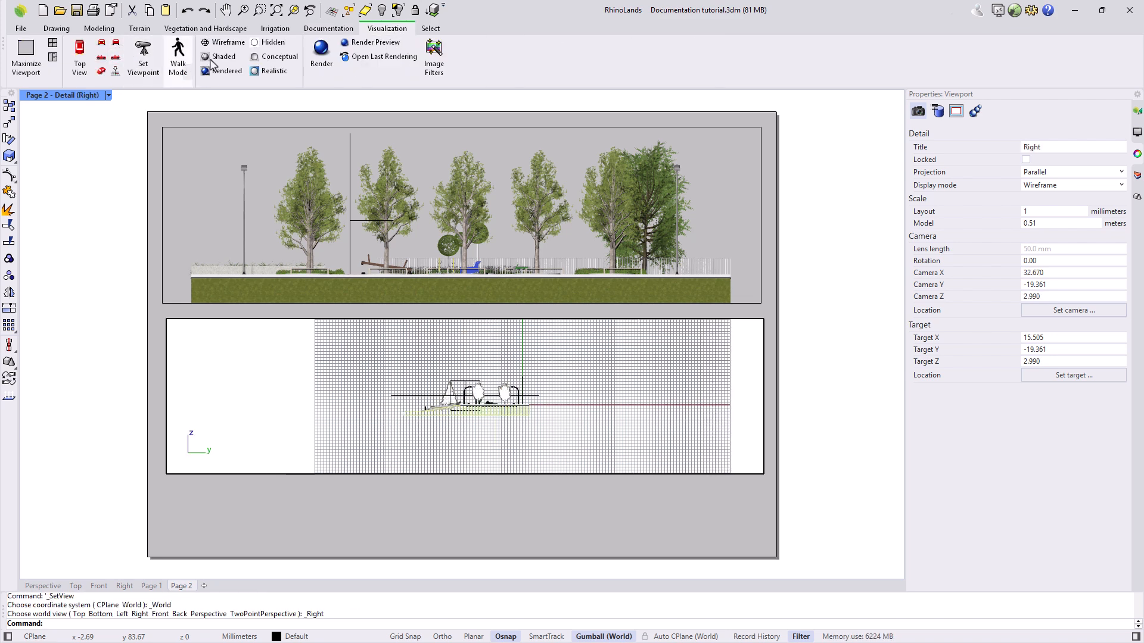
click(280, 57)
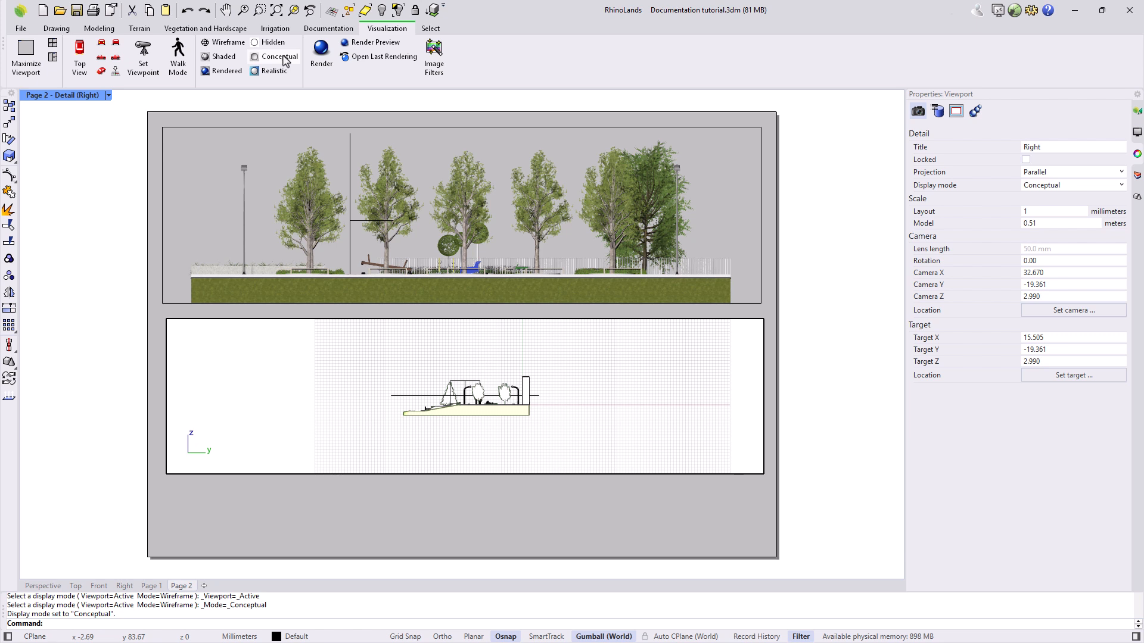
click(276, 10)
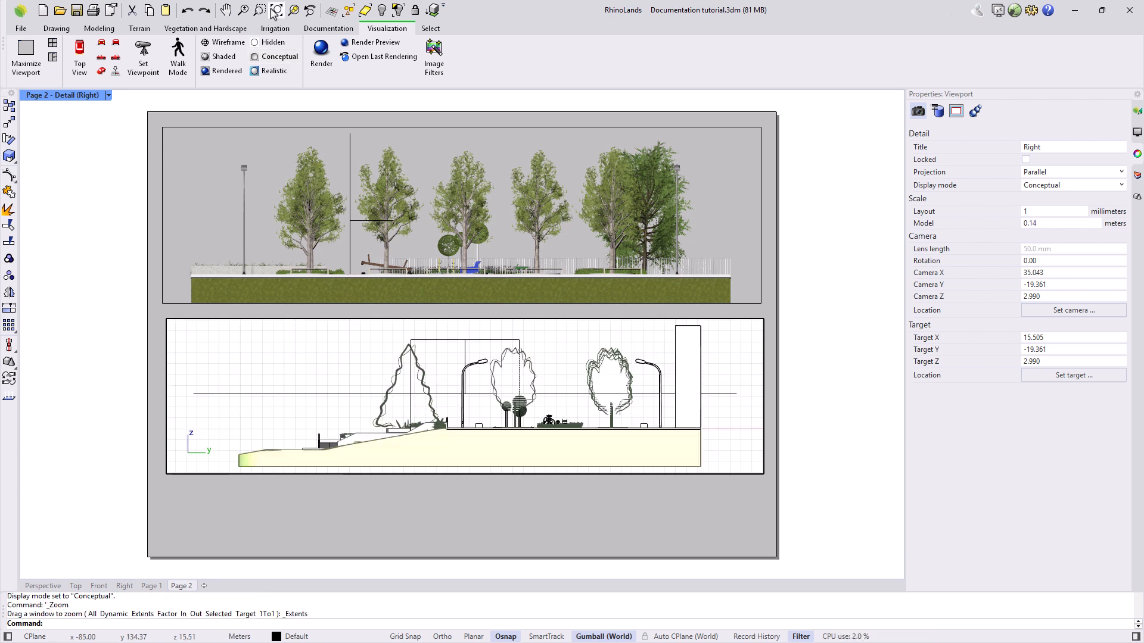
Apply the clipping plane to Page 2's Right detail and shrink the plane until its line is clear of the section drawing
click(721, 395)
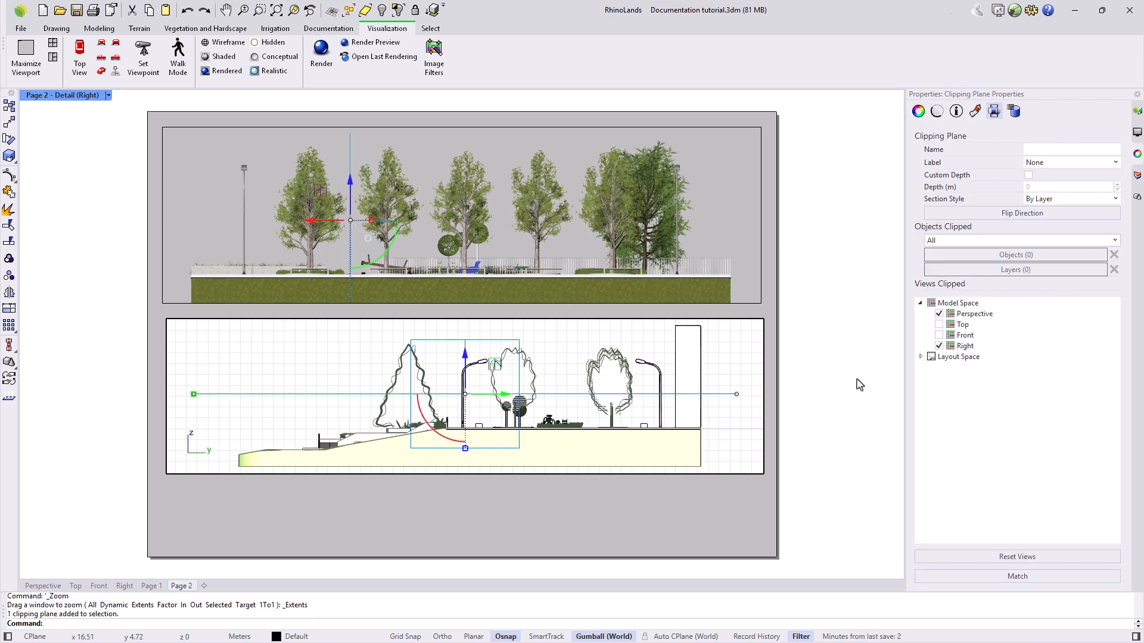
click(921, 358)
click(921, 357)
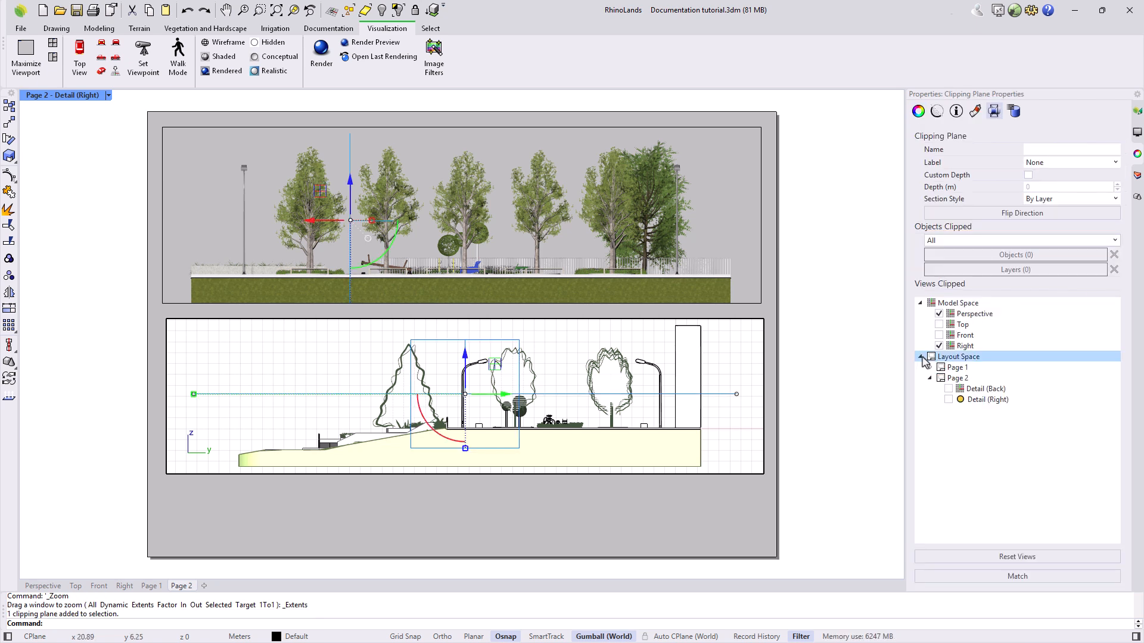
click(951, 401)
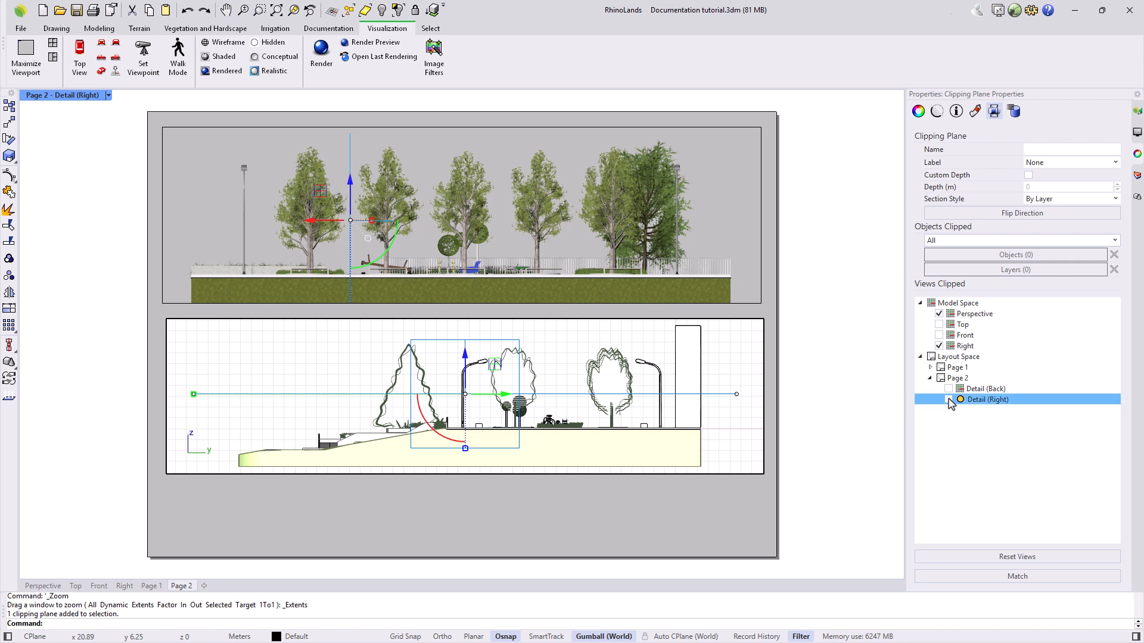
click(948, 400)
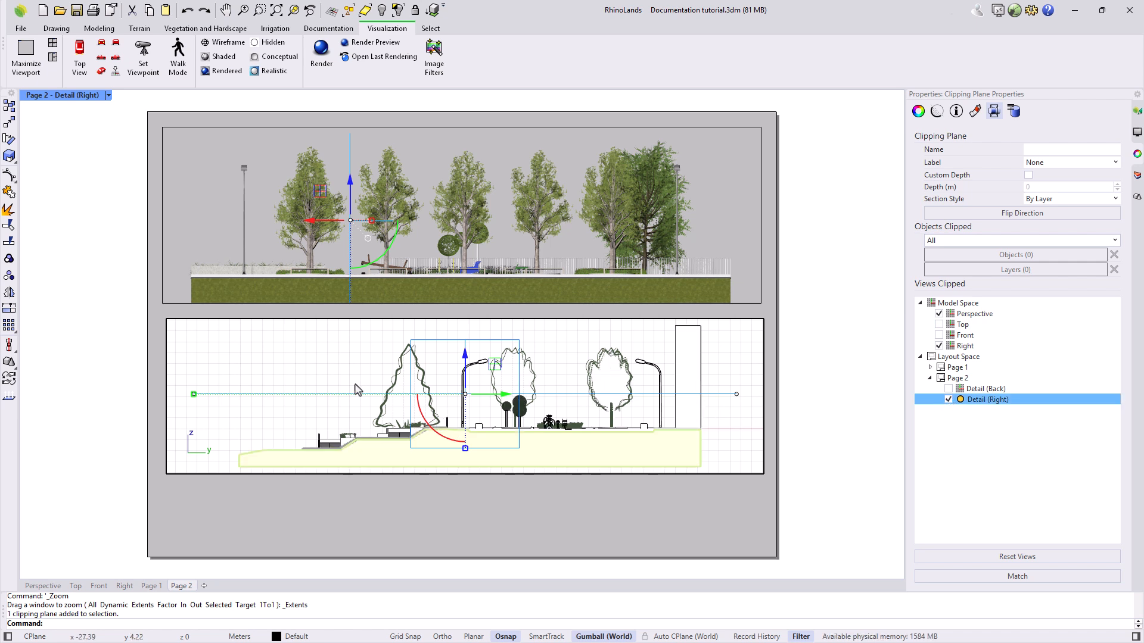
drag(193, 395, 779, 403)
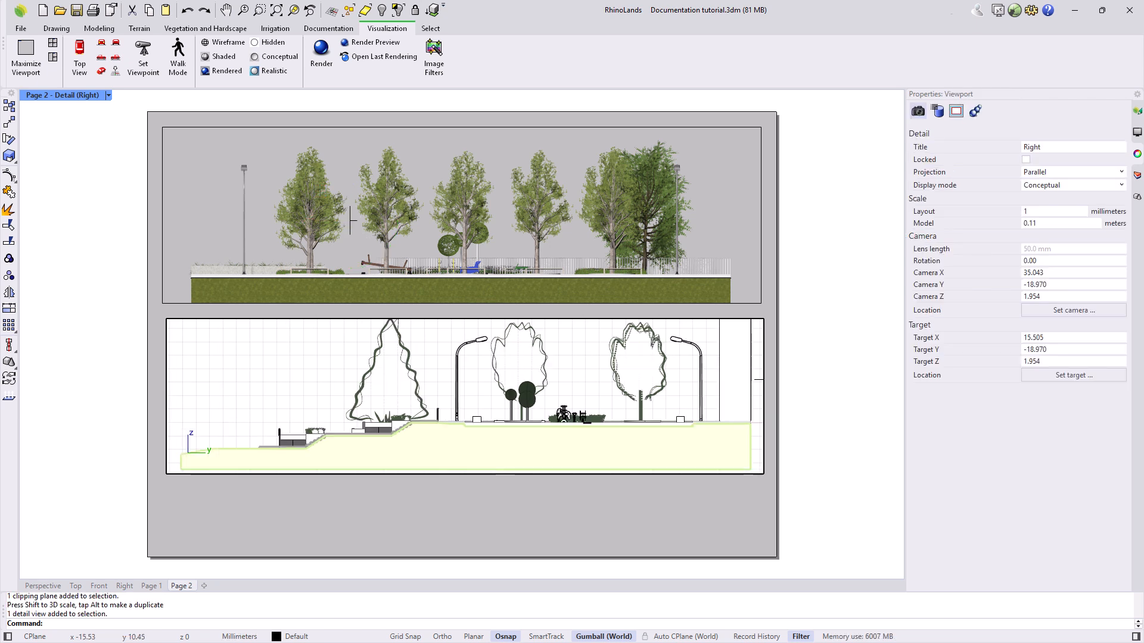
Give the terrain a Custom section style and set its section boundary color to Dark Gray
click(456, 454)
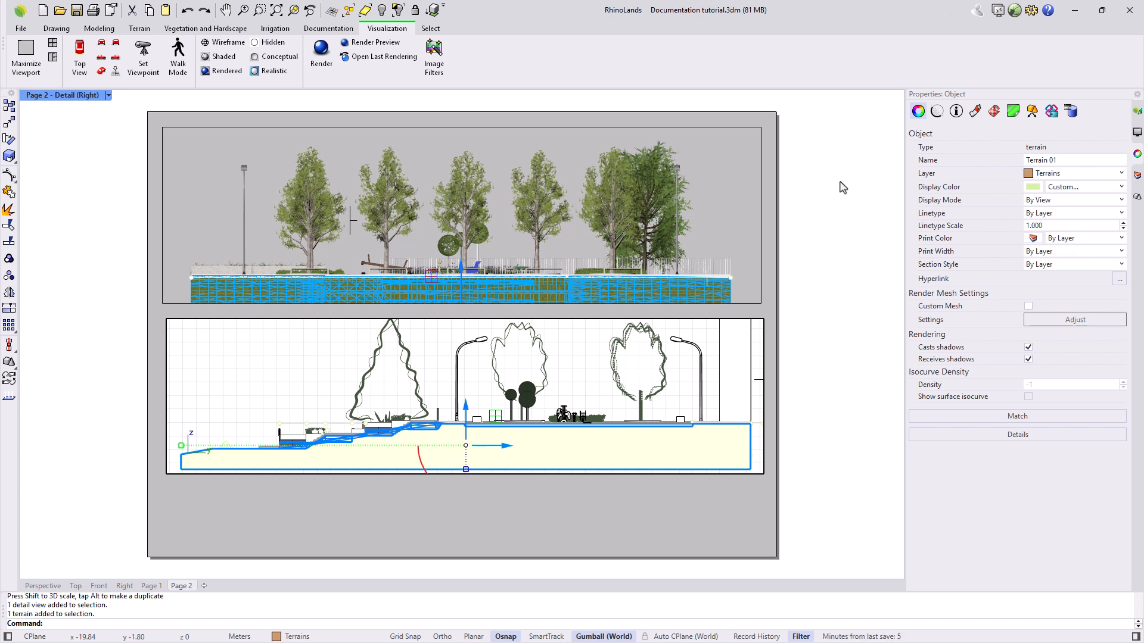
click(937, 112)
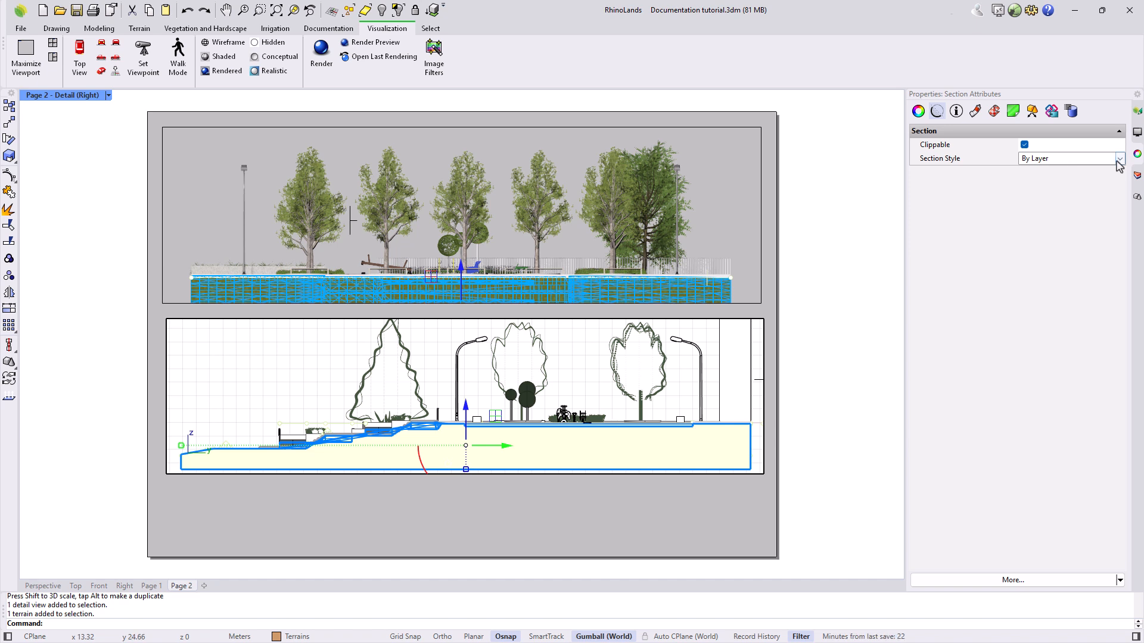
click(1120, 158)
click(1107, 200)
click(1058, 218)
click(1066, 232)
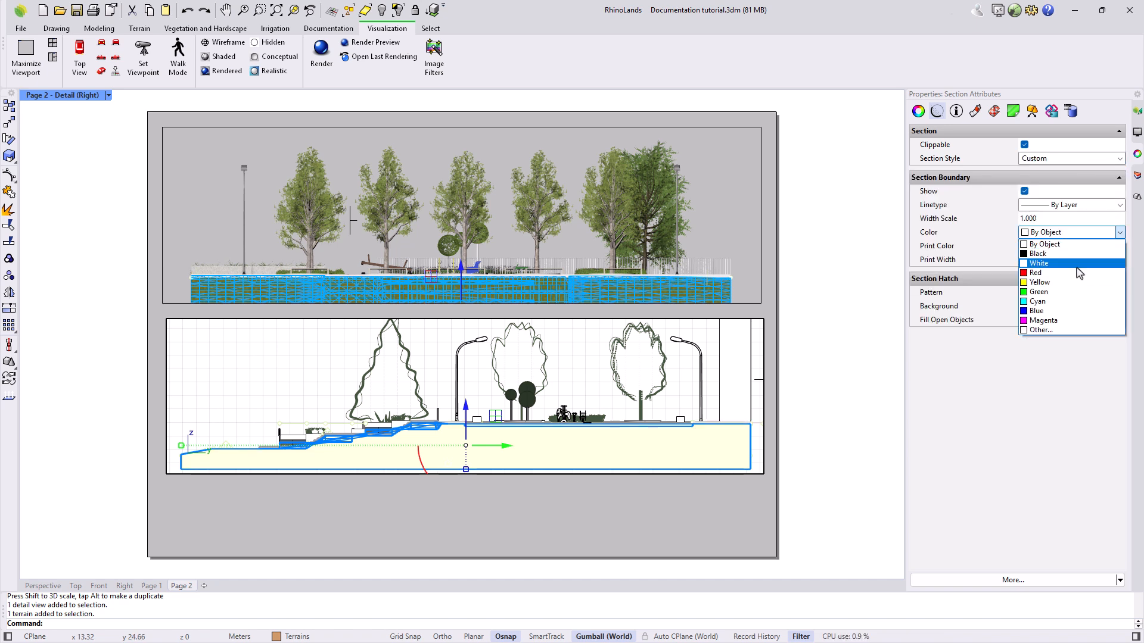
click(1059, 329)
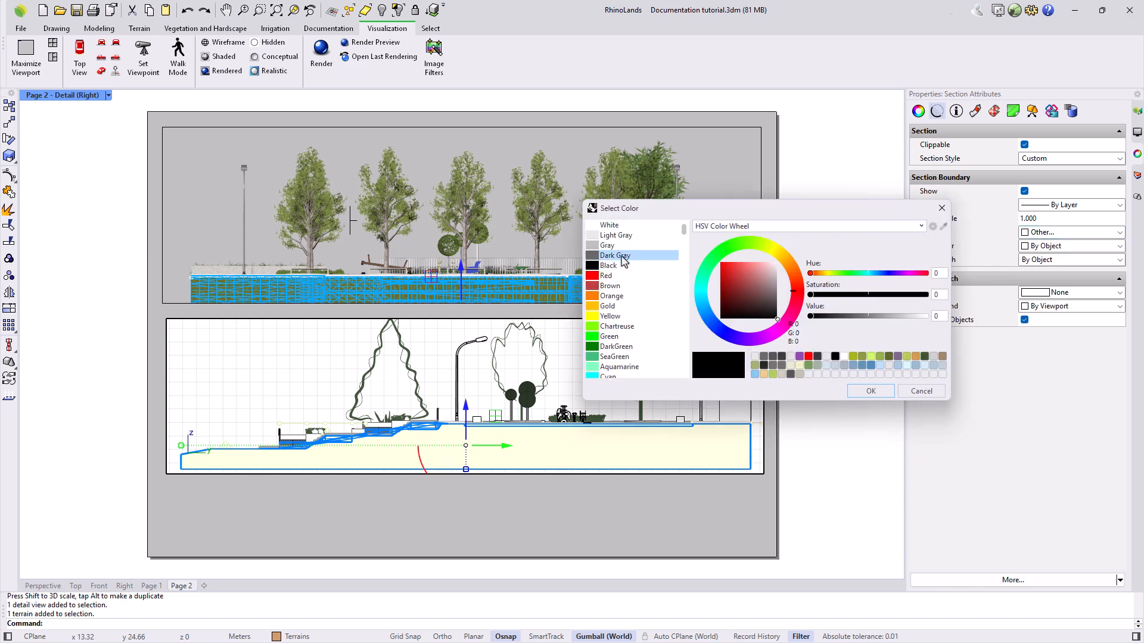
click(623, 257)
click(870, 394)
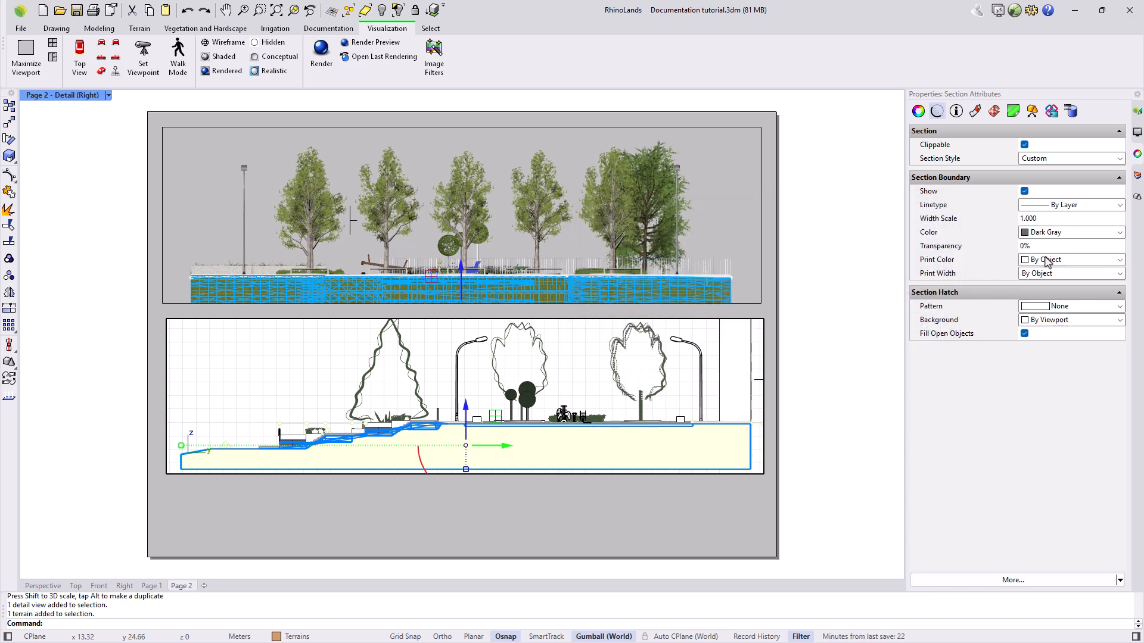
Set the terrain section boundary's print color to Dark Gray and its print width to 0.5
click(1106, 261)
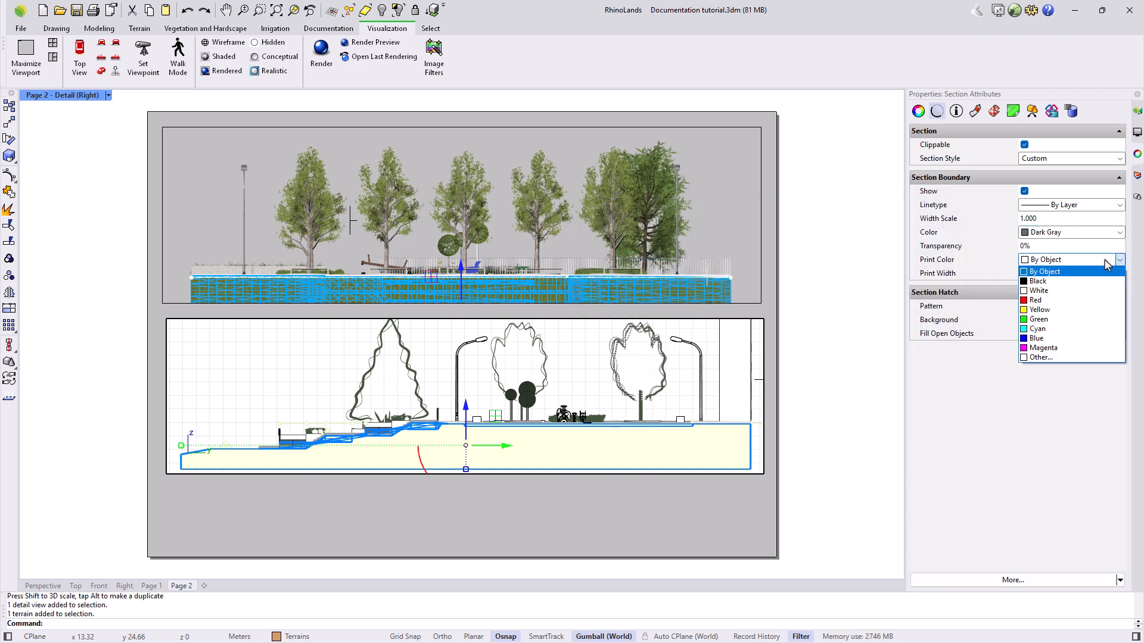
click(1052, 357)
click(623, 256)
key(Return)
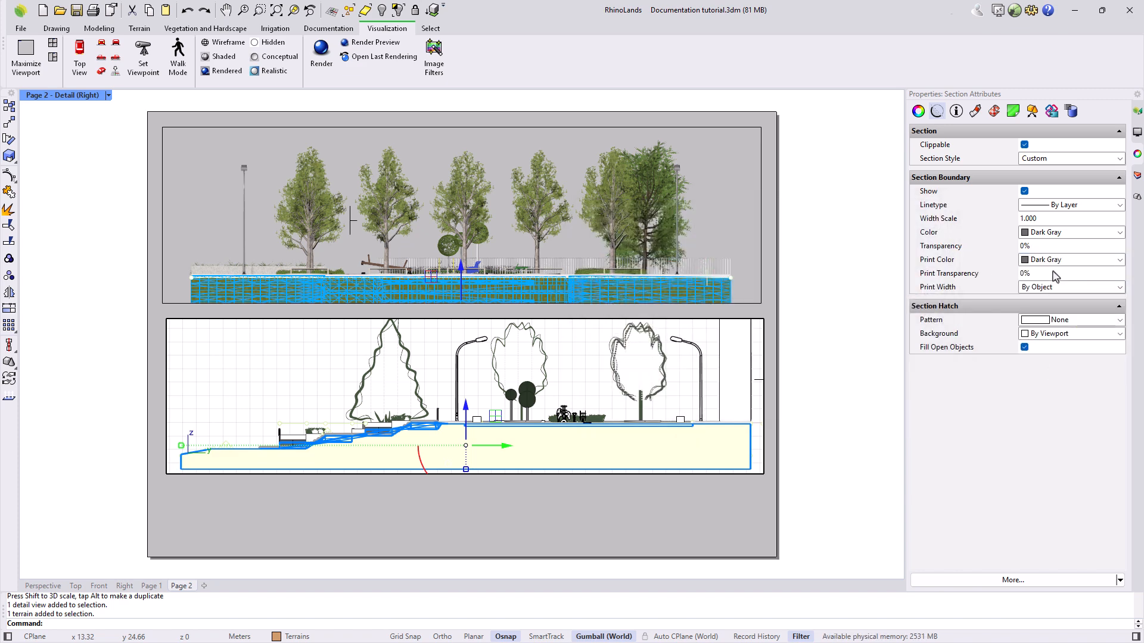
click(1120, 287)
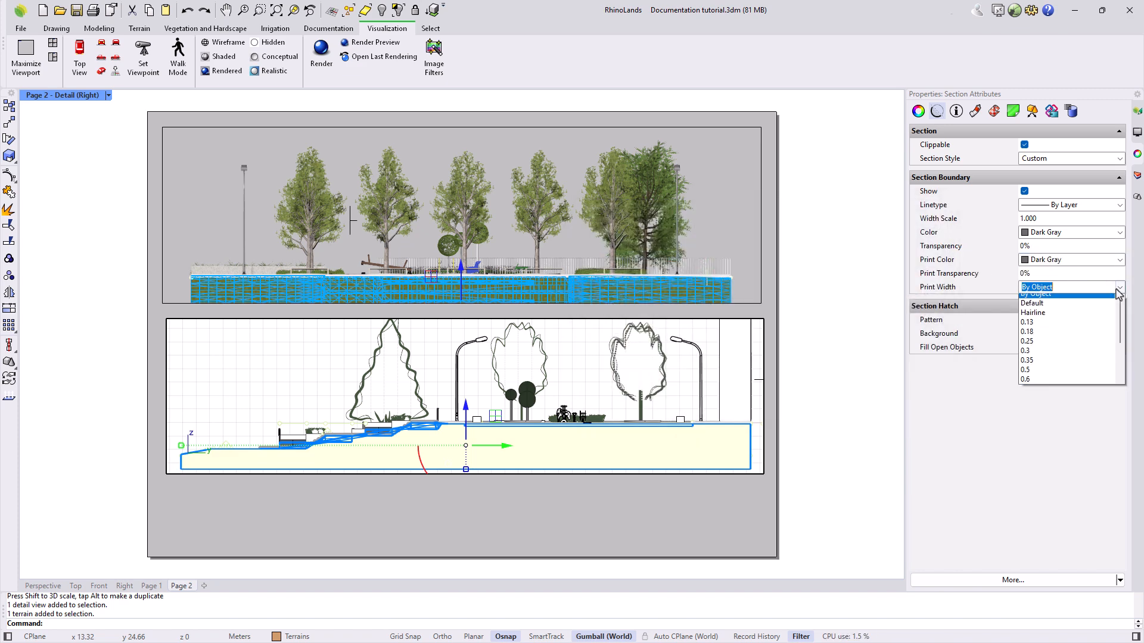
click(1044, 375)
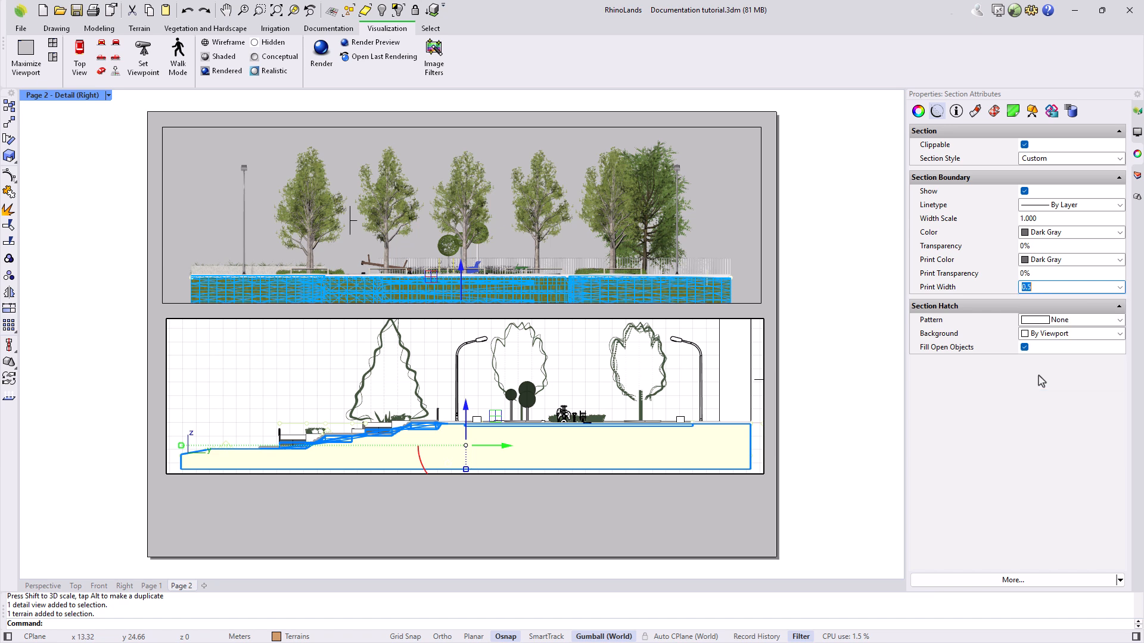
Fill the terrain section with the Single hatch pattern, rotated 45 degrees at a scale of 0.3
click(1109, 321)
click(1066, 345)
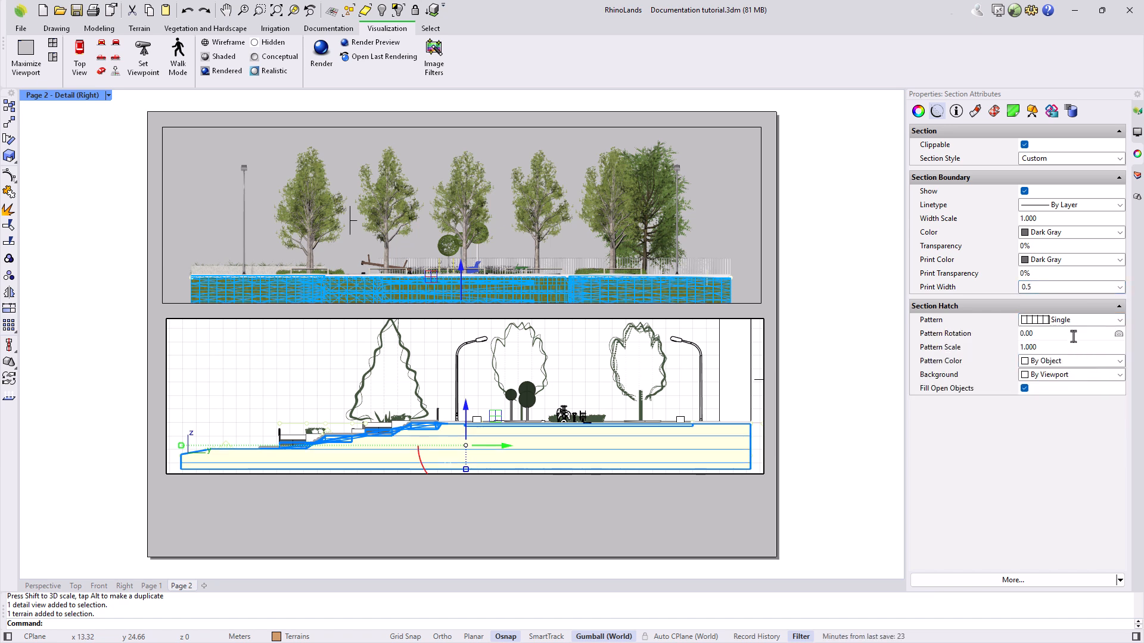
click(1073, 339)
text(45)
click(1017, 348)
text(0.3)
key(Return)
Set the terrain section hatch's pattern color to Dark Gray and its background to Light Gray, and deselect the terrain
click(1073, 361)
click(1044, 462)
click(614, 256)
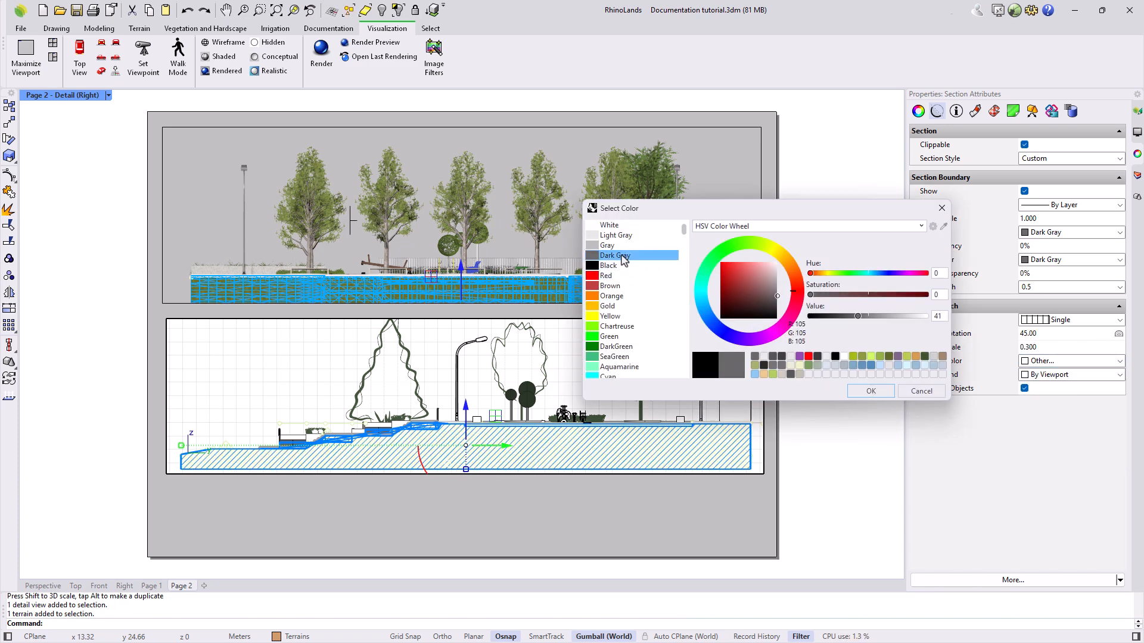
click(870, 391)
click(1120, 388)
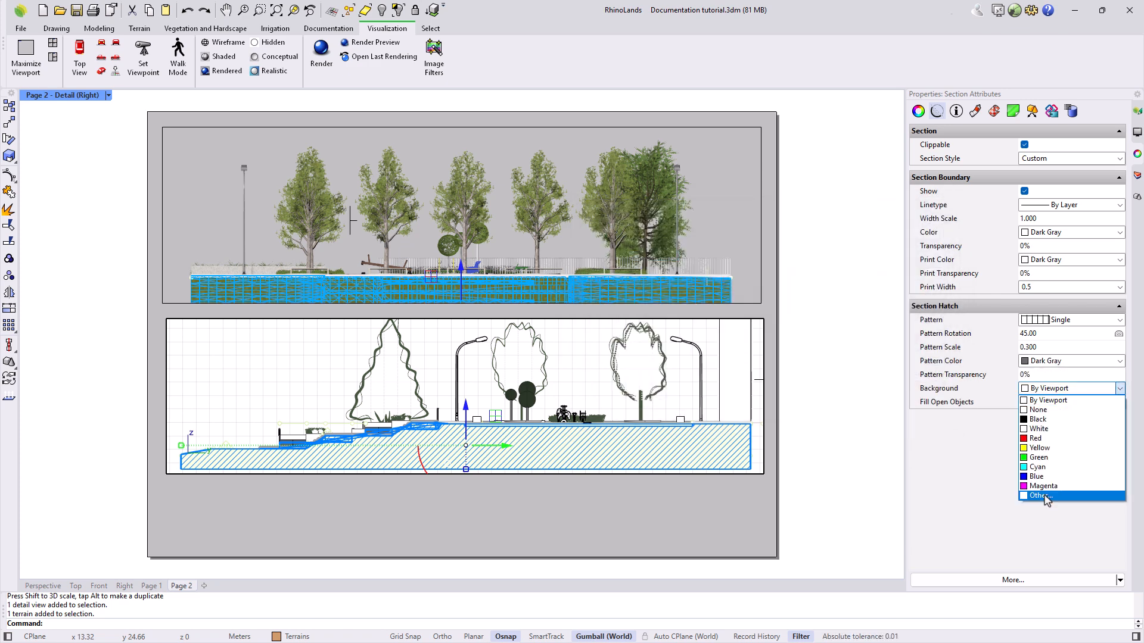
click(1041, 502)
click(614, 239)
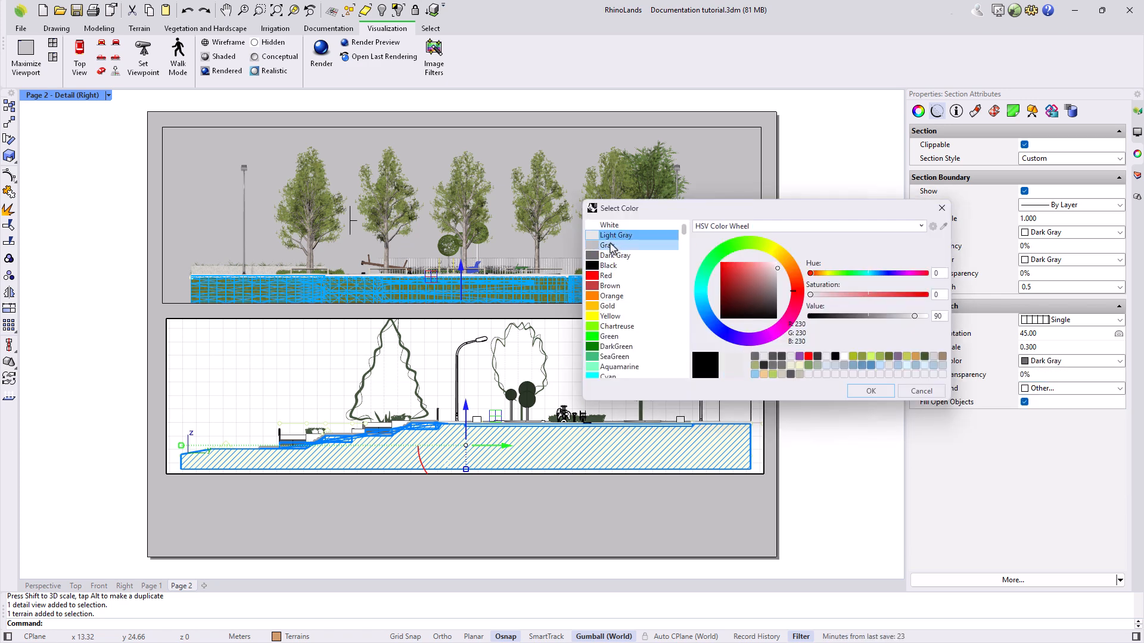
click(871, 391)
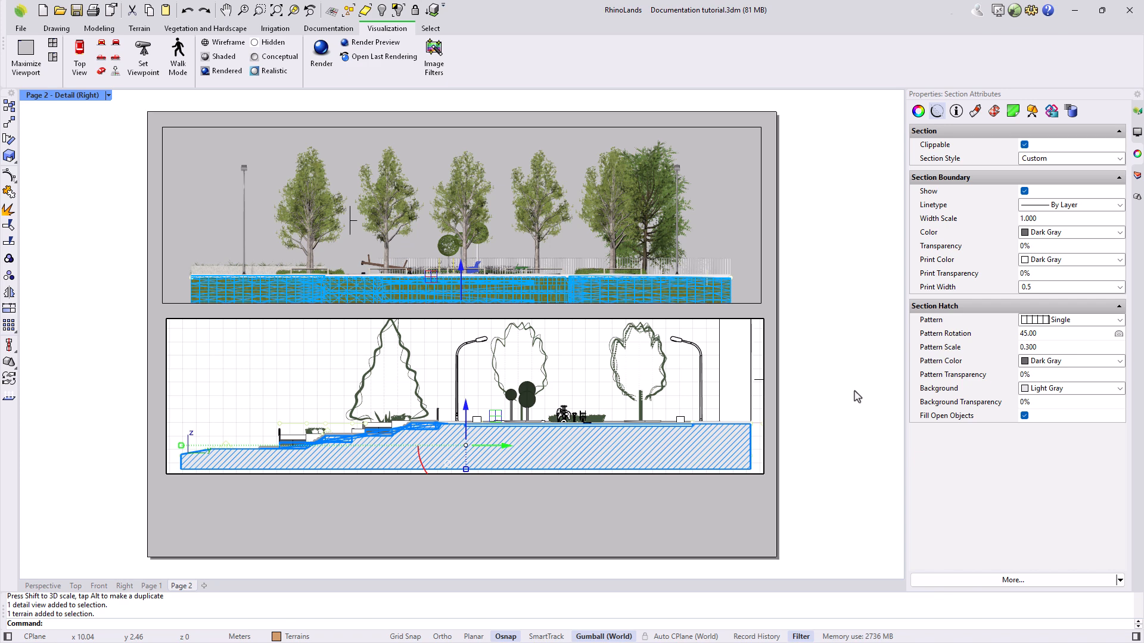
key(Escape)
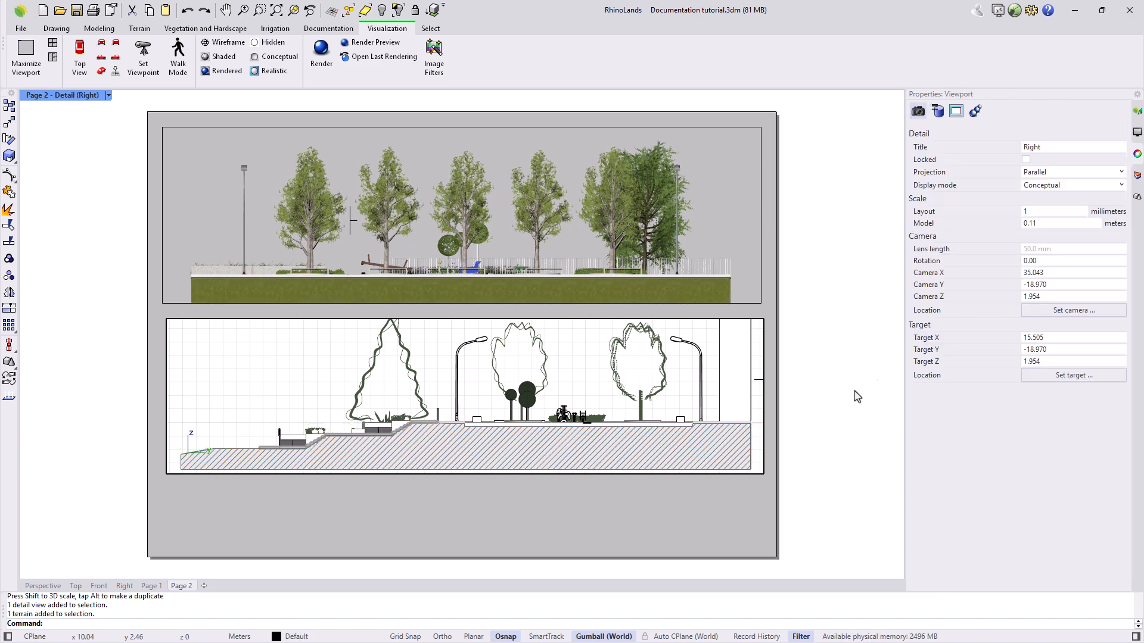
Define a section style for the Stairs layer with a Solid hatch pattern colored Black
click(1138, 177)
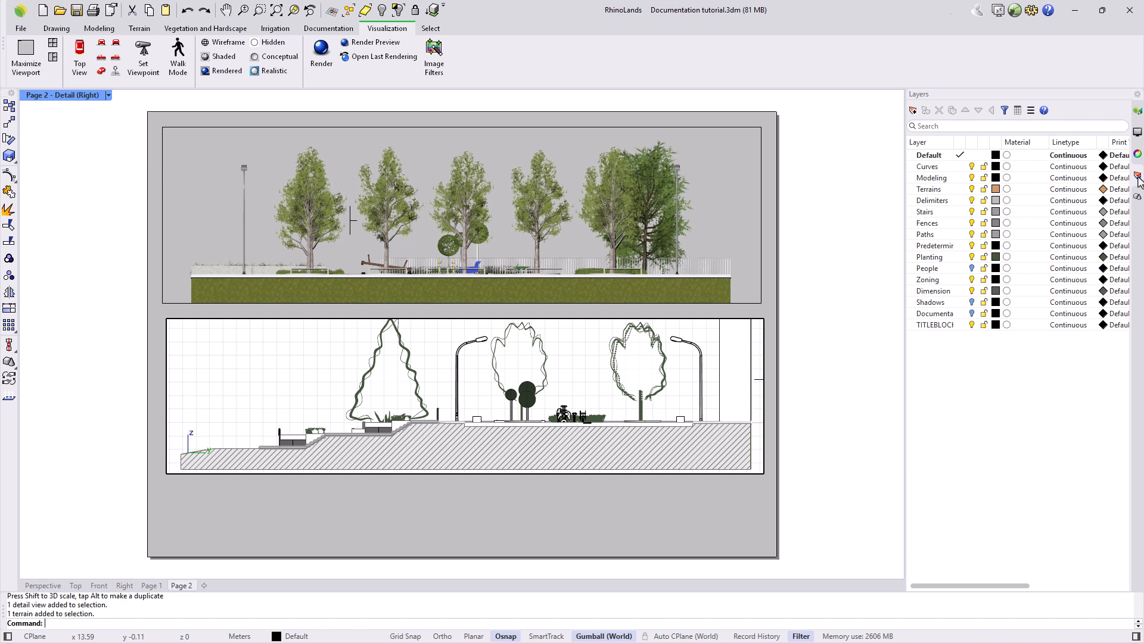
click(939, 211)
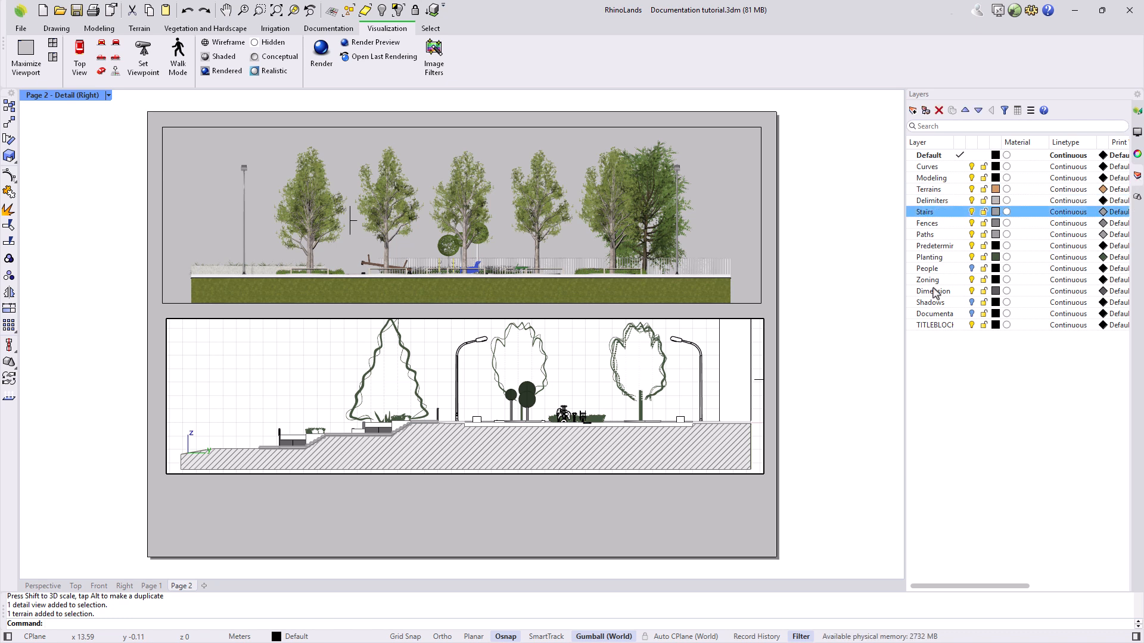
drag(978, 590, 1043, 587)
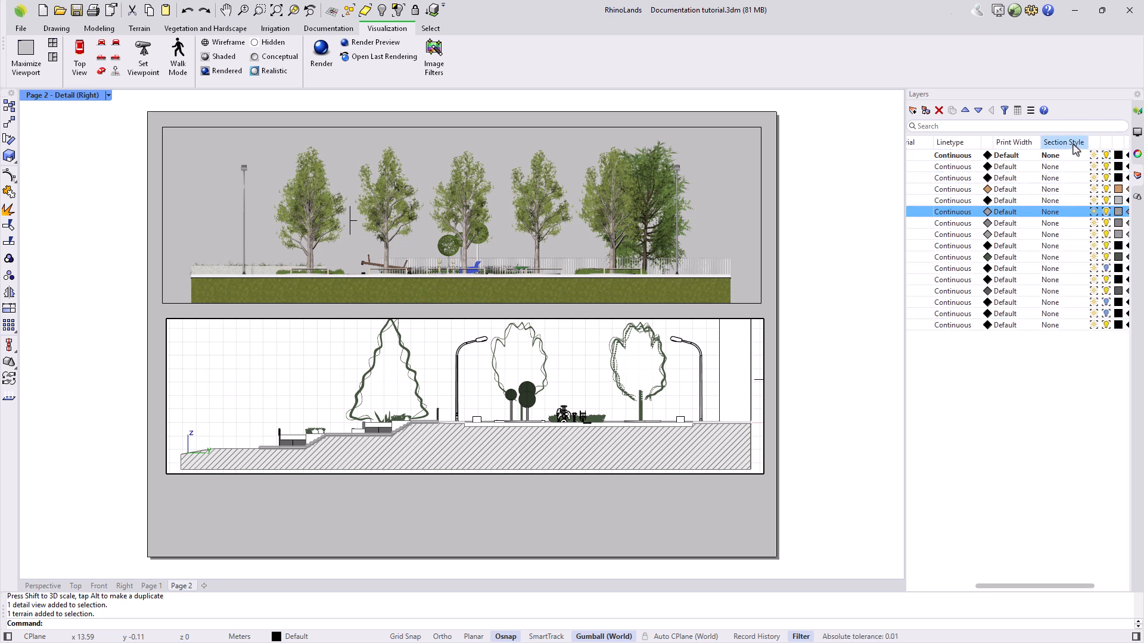
click(1050, 220)
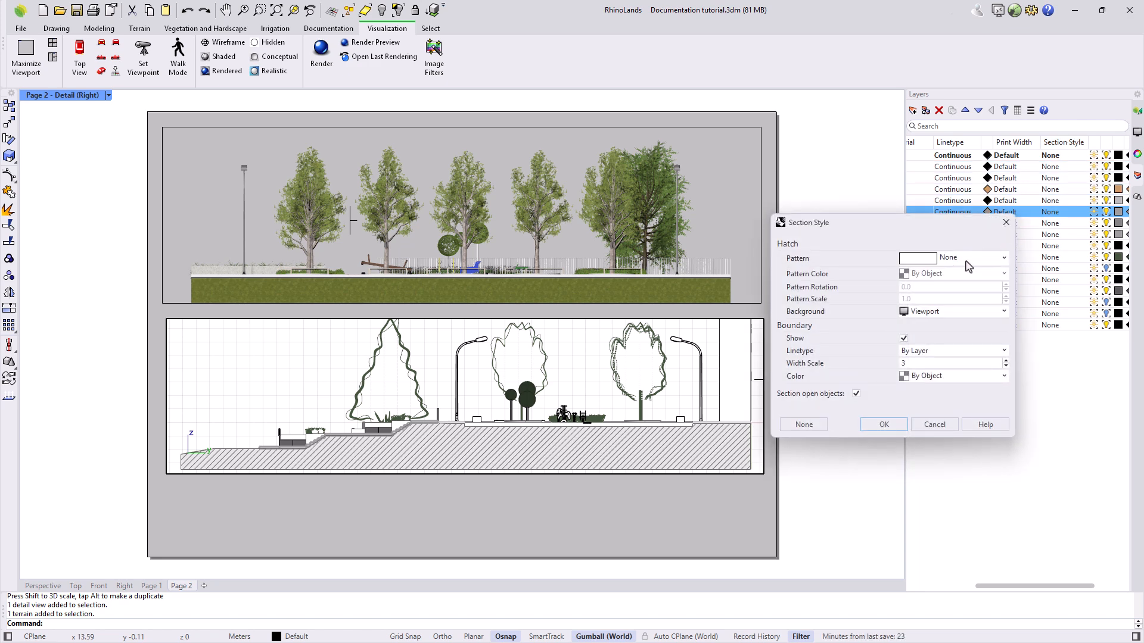
click(966, 259)
click(963, 287)
click(966, 274)
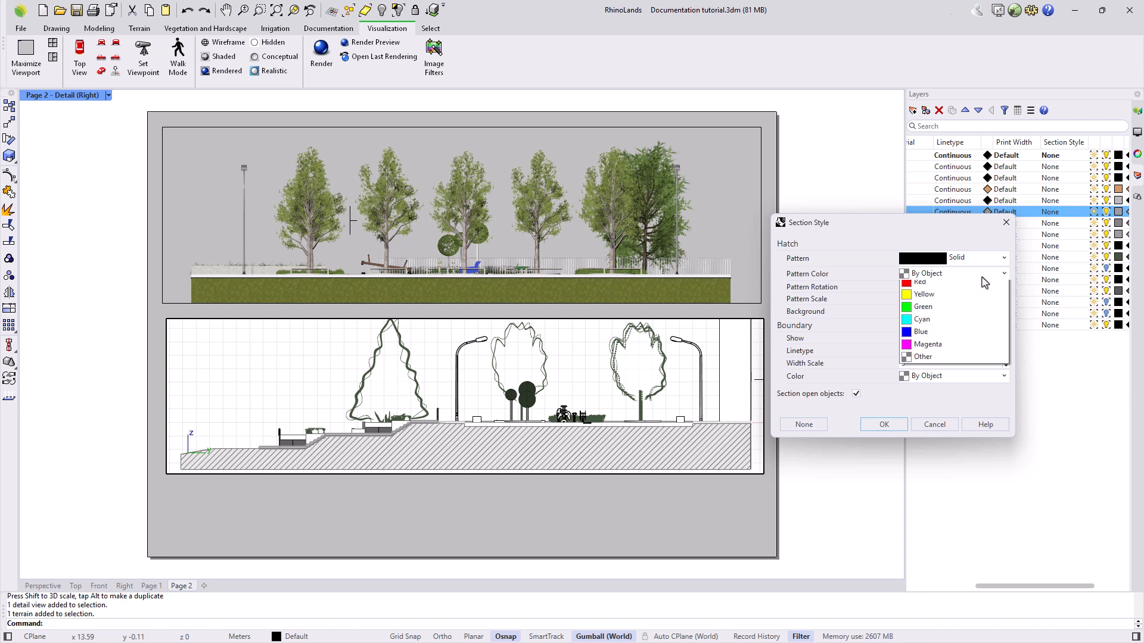
click(965, 298)
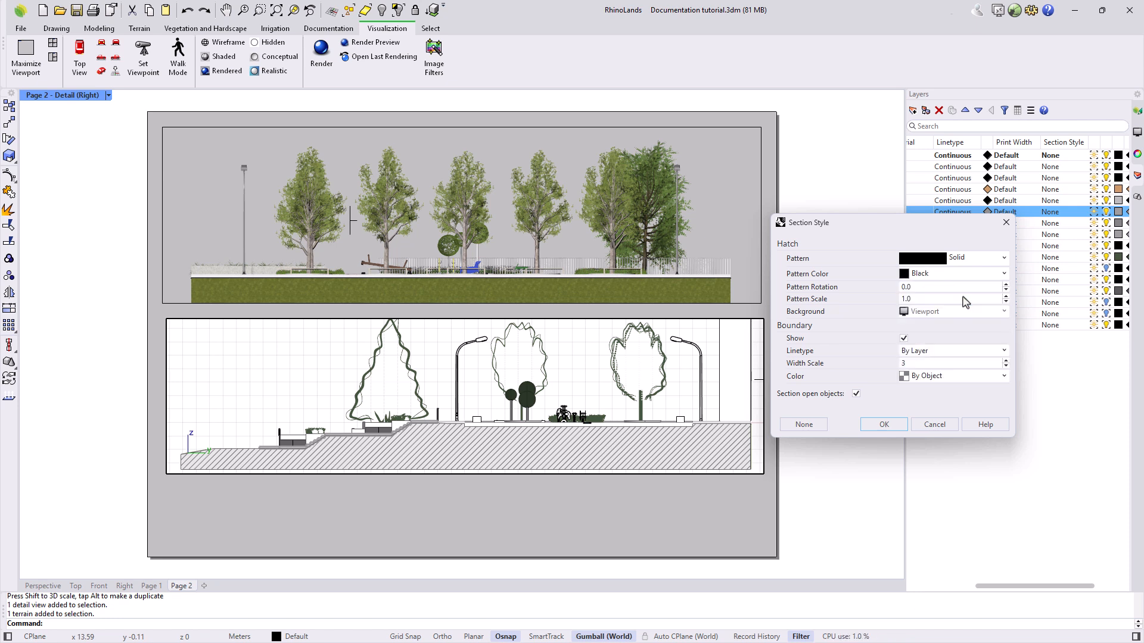
Set the Stairs section style's boundary color to Black, apply the style and leave the detail
click(1006, 377)
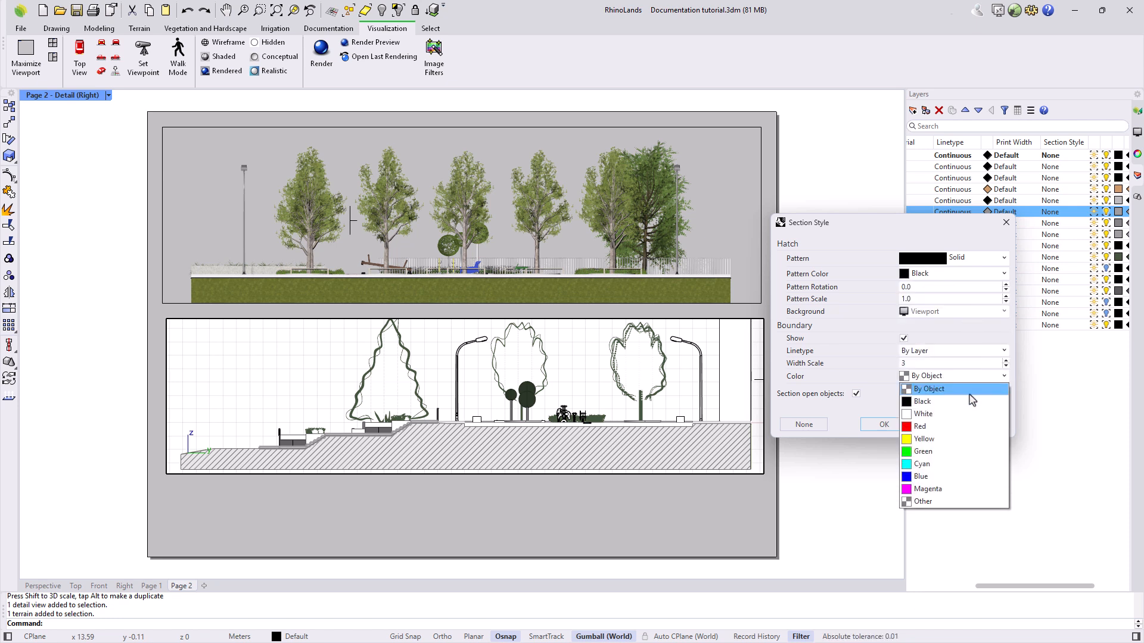
click(968, 406)
click(892, 428)
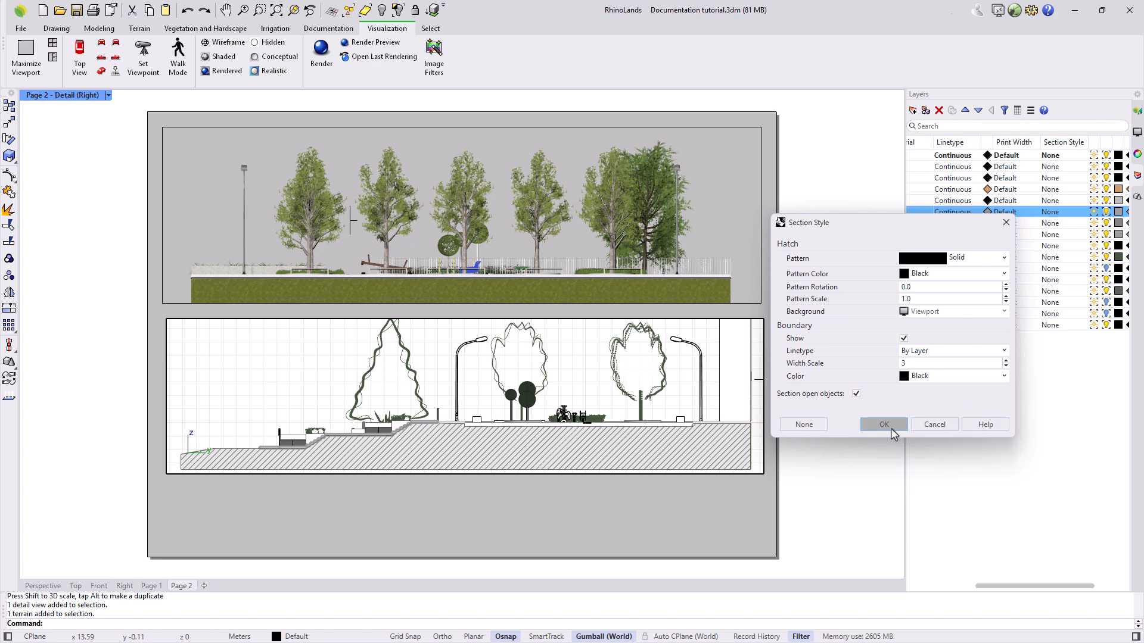
double_click(838, 461)
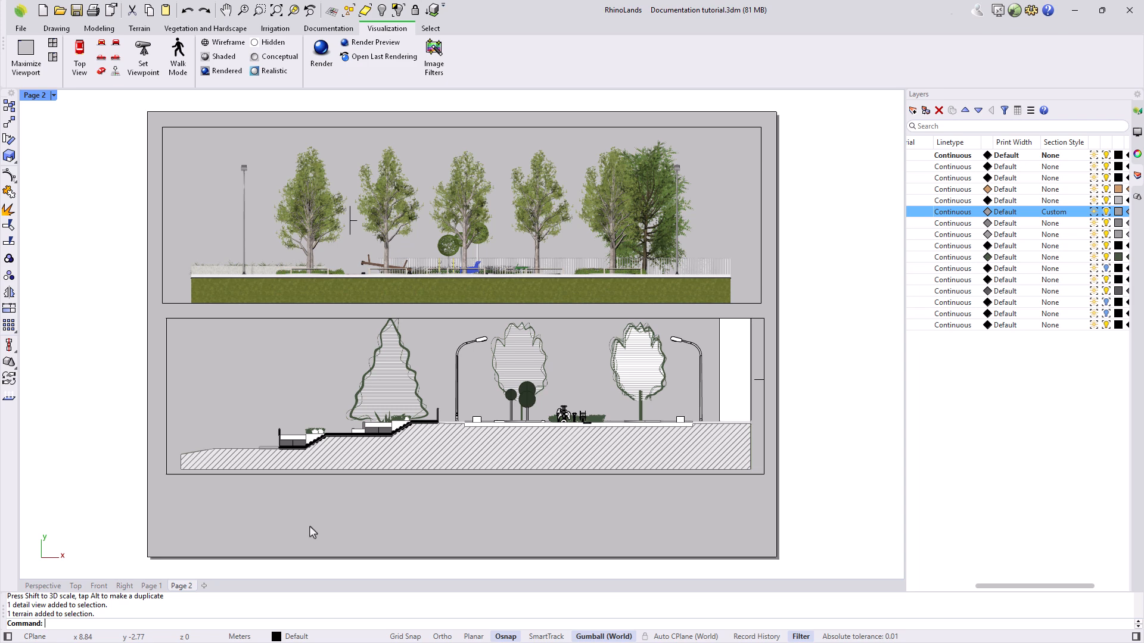
Turn on the Shadows and Documentation layers for Page 1 and check the page's print preview without printing
click(151, 586)
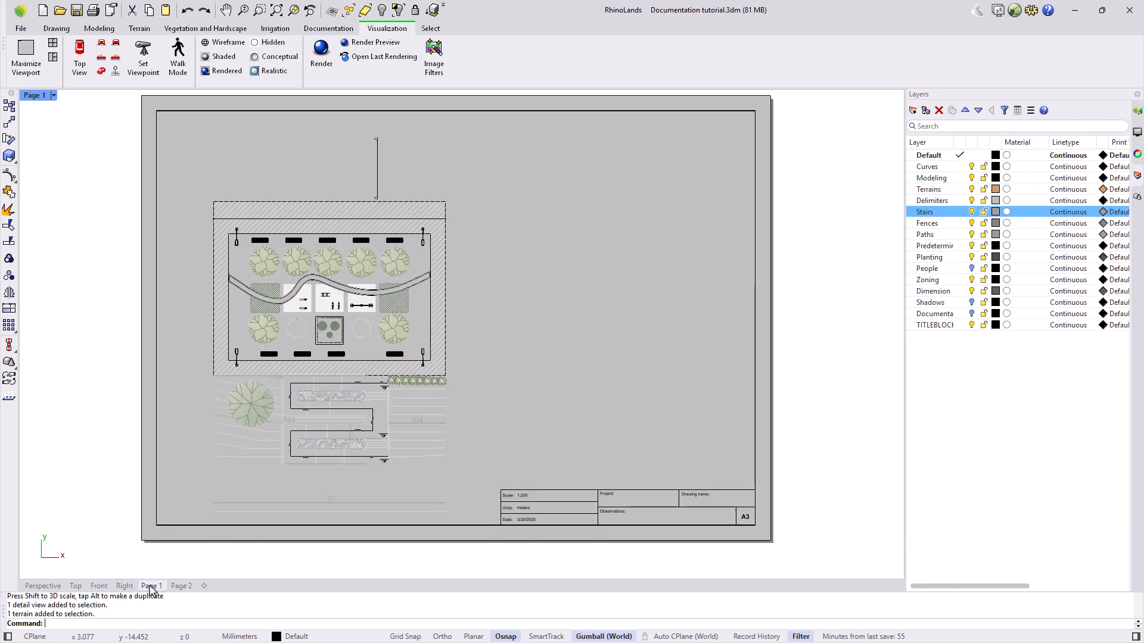
click(975, 304)
click(971, 314)
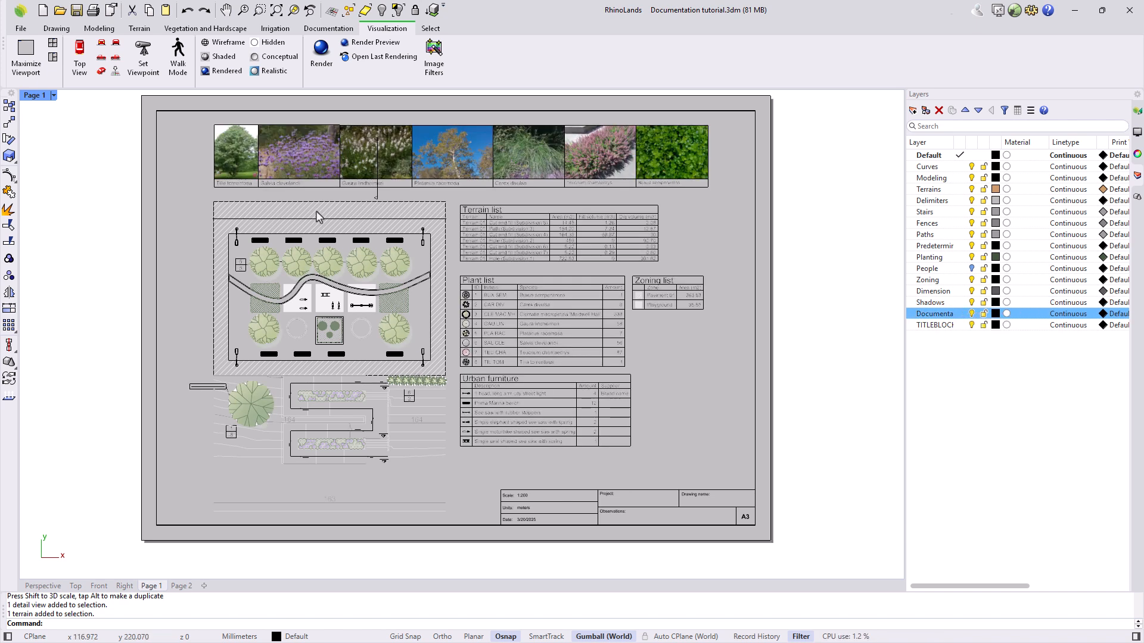
click(93, 10)
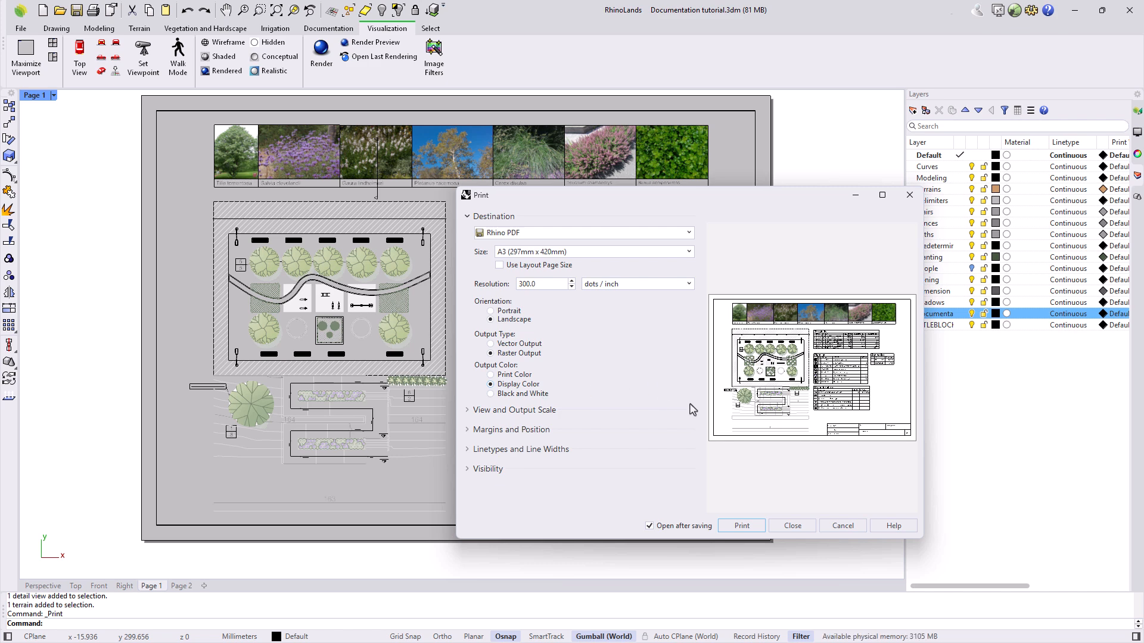
click(841, 525)
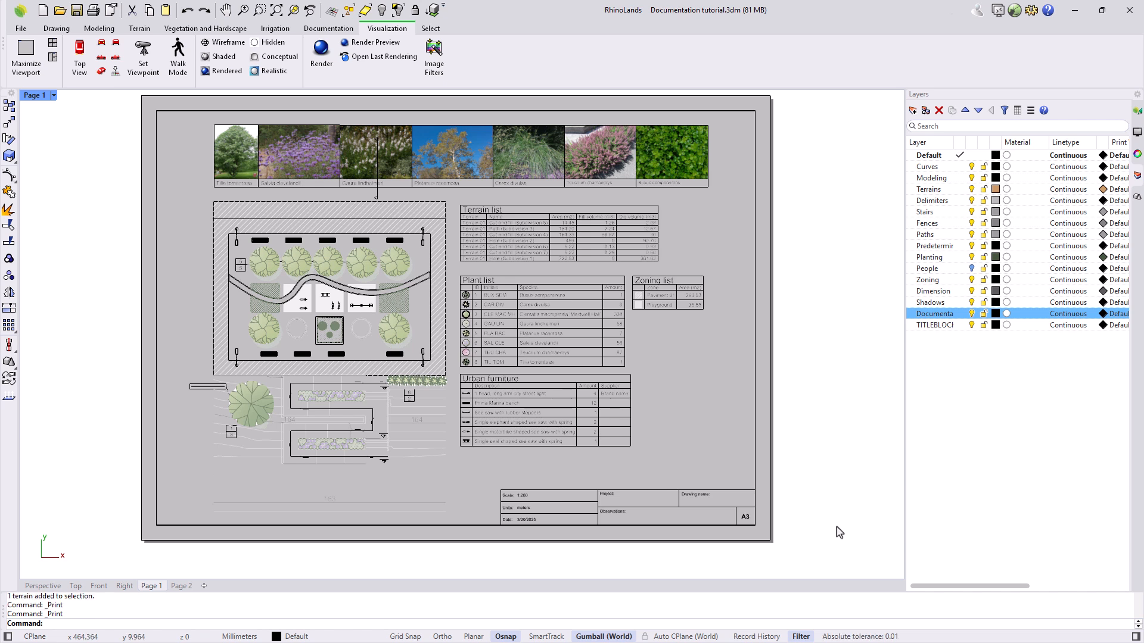
Widen the layer list and set the Delimiters layer's print width to 0.13 mm
drag(904, 346, 888, 348)
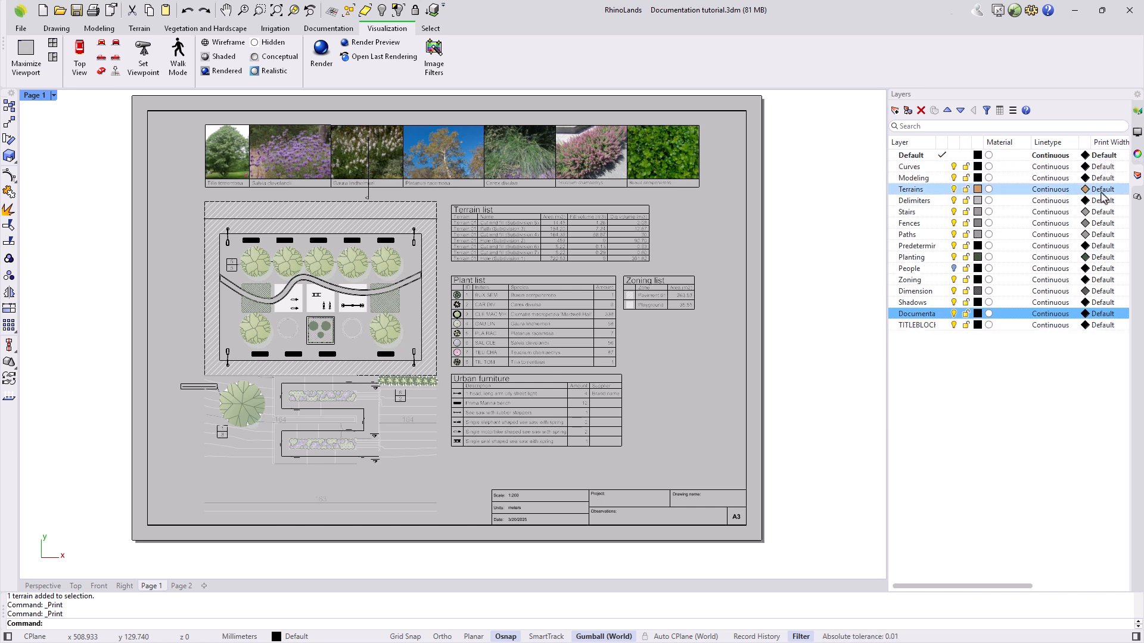
click(923, 202)
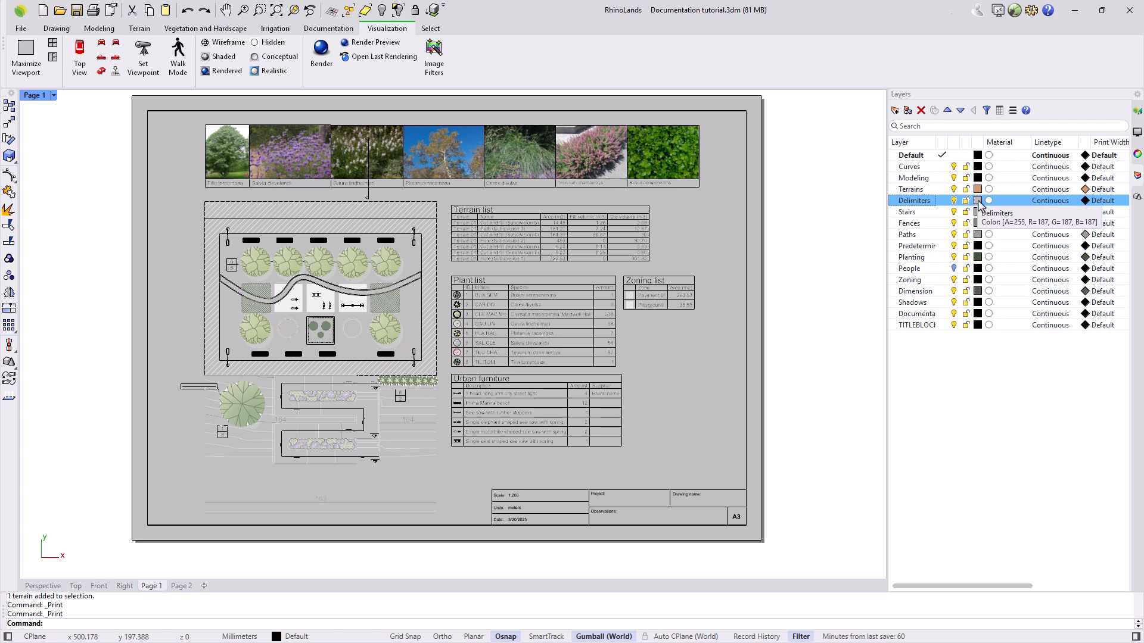
click(1099, 201)
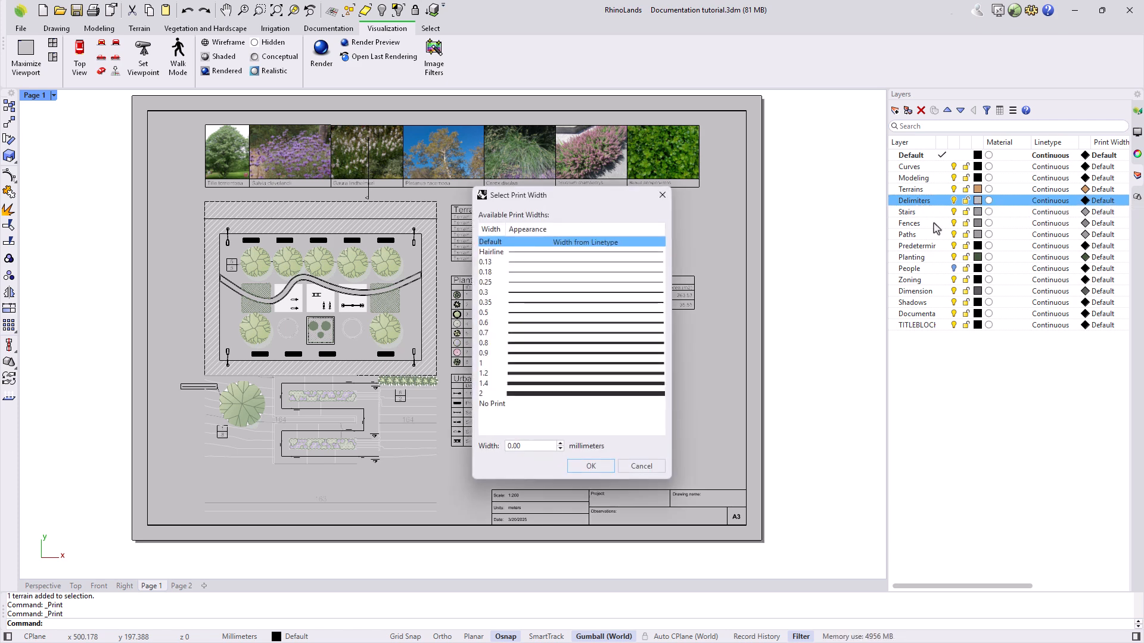
click(524, 262)
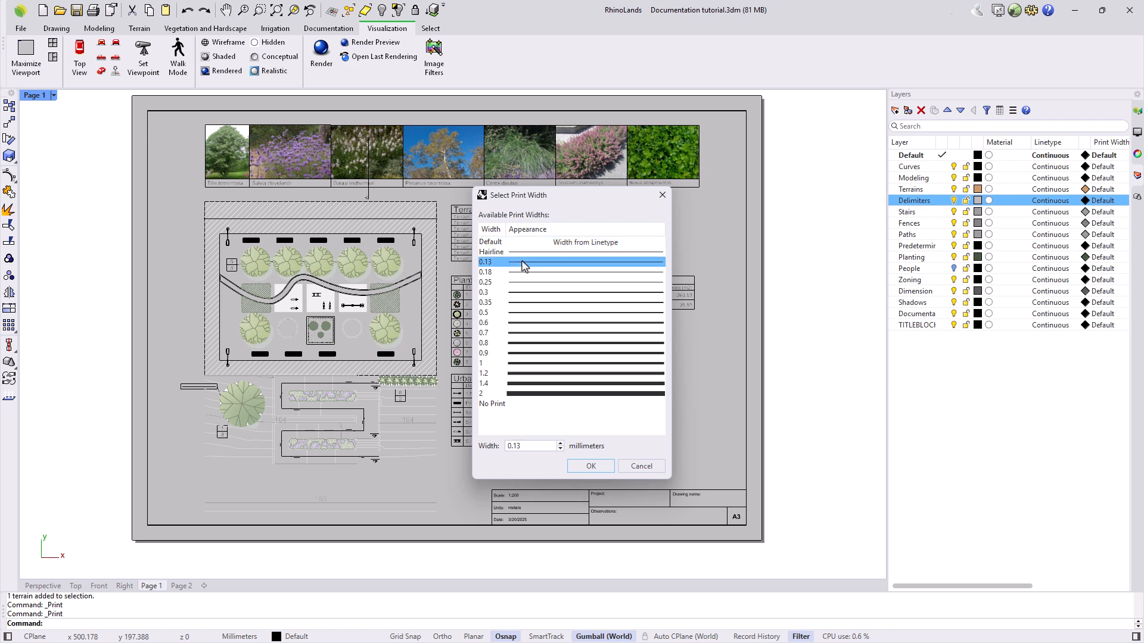
click(591, 467)
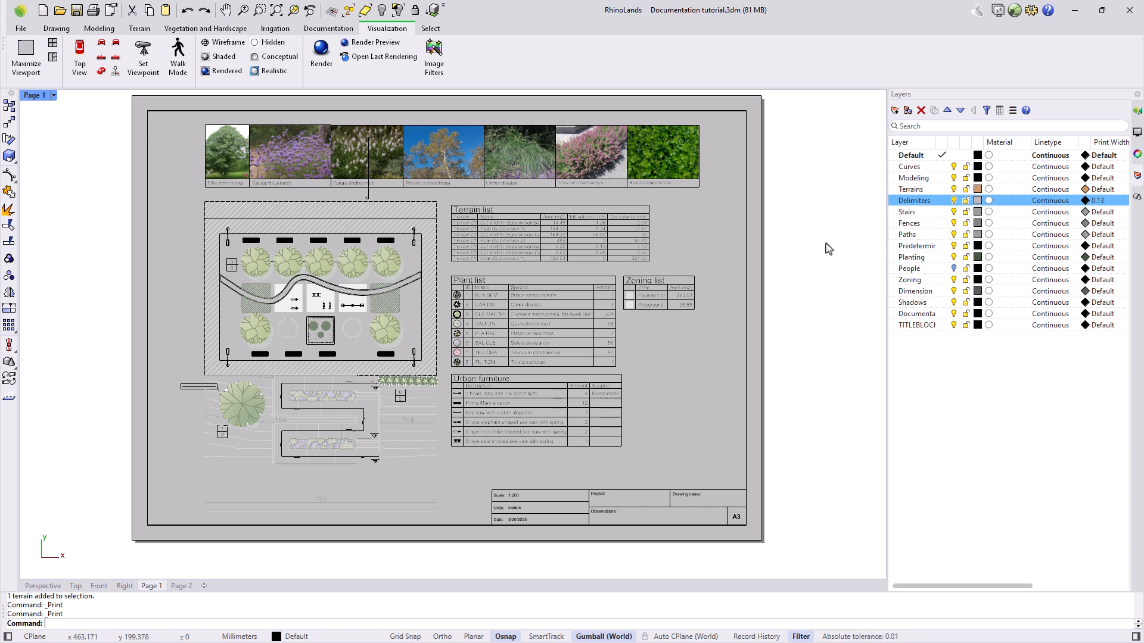
Select the retaining wall around the ramps in Page 1's Top detail and give it a custom black display color
double_click(294, 422)
click(330, 459)
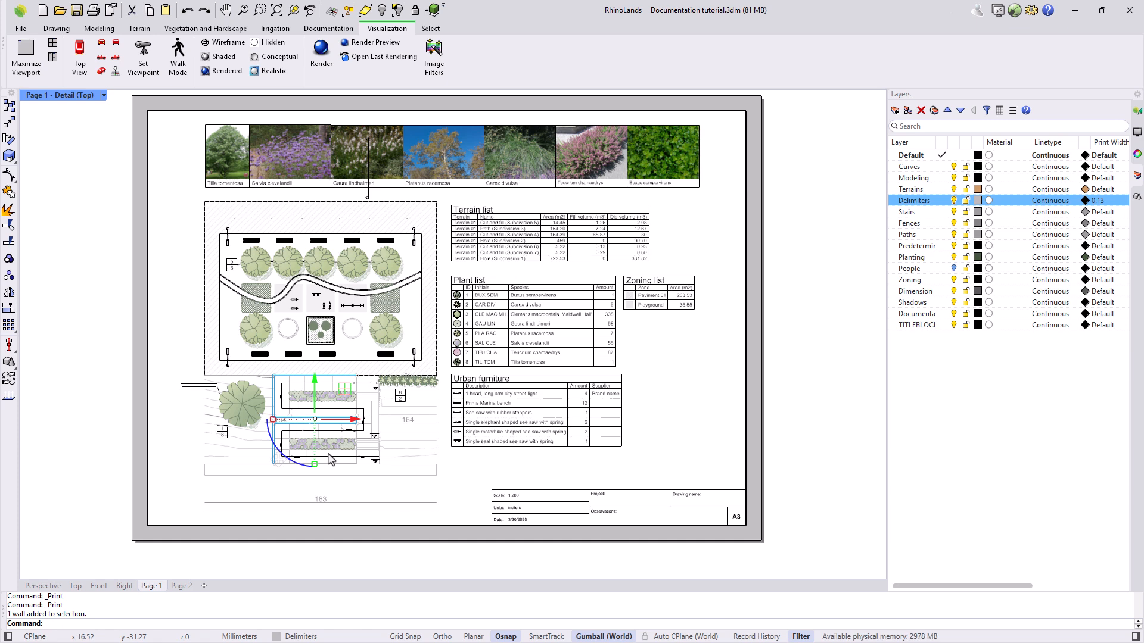
click(1138, 156)
click(901, 111)
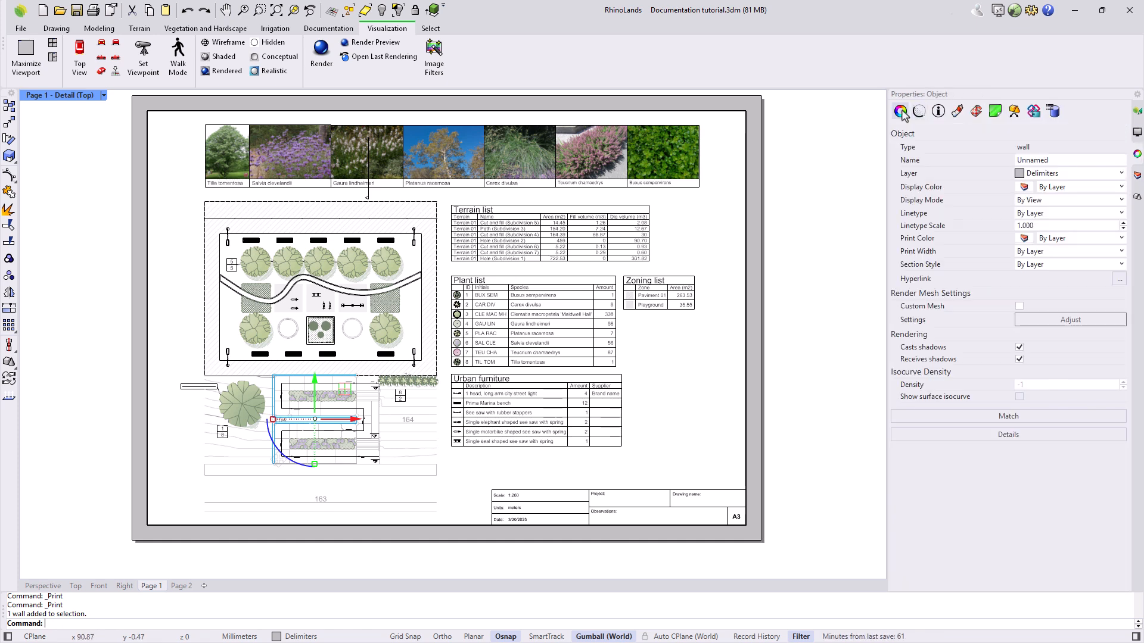
click(1024, 187)
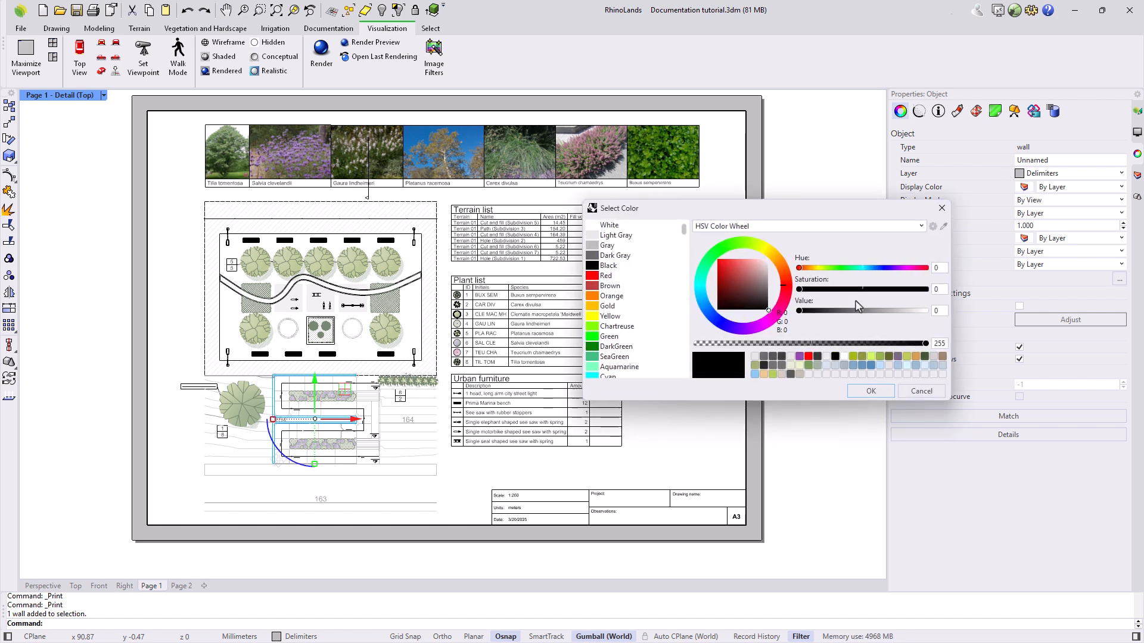
click(869, 391)
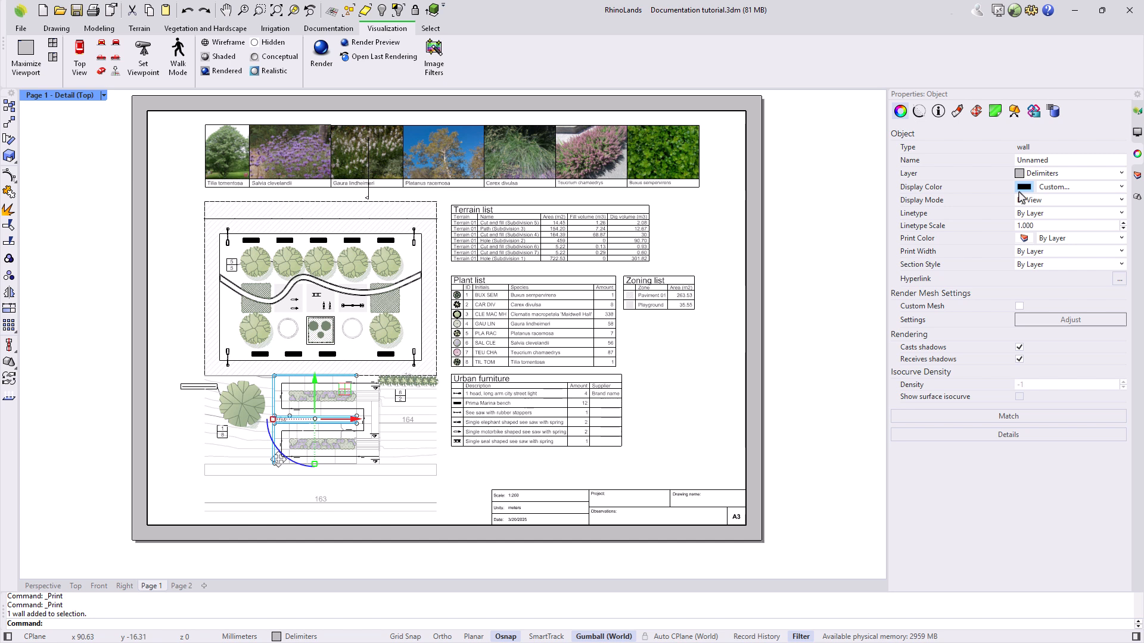
Set the selected wall's print width to 0.18 and deselect it
click(1025, 252)
click(1120, 253)
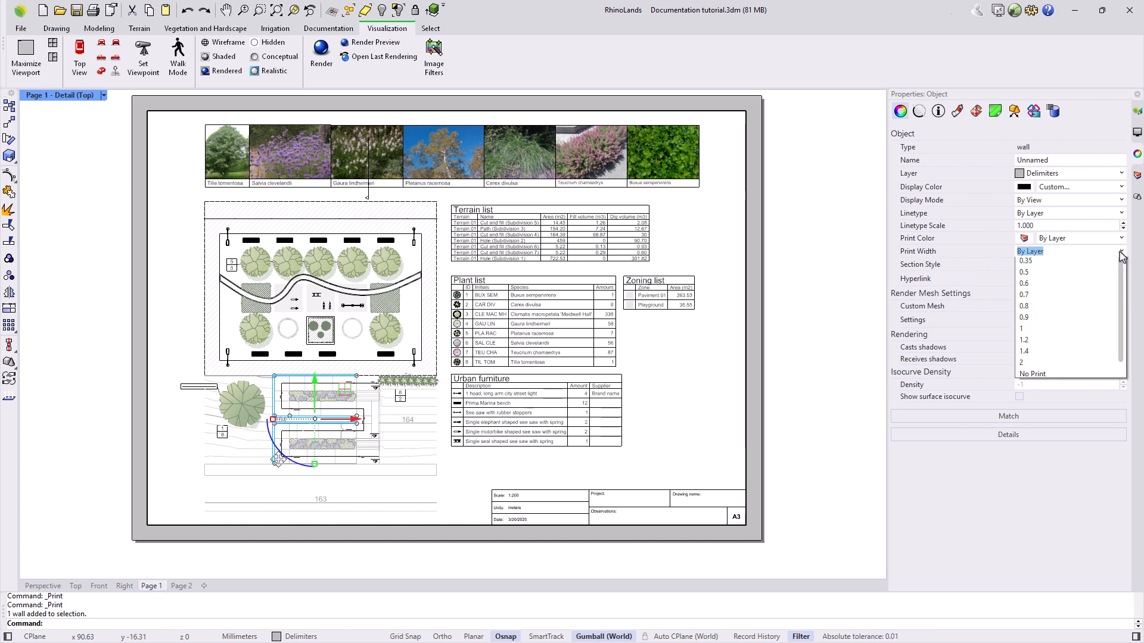
click(1042, 321)
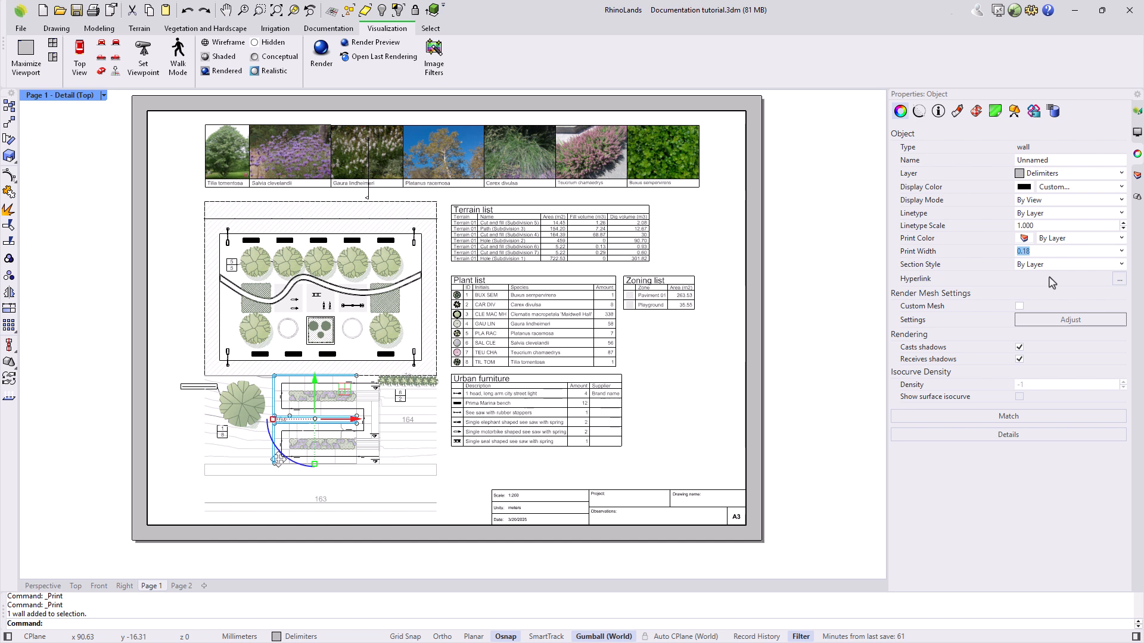
click(828, 318)
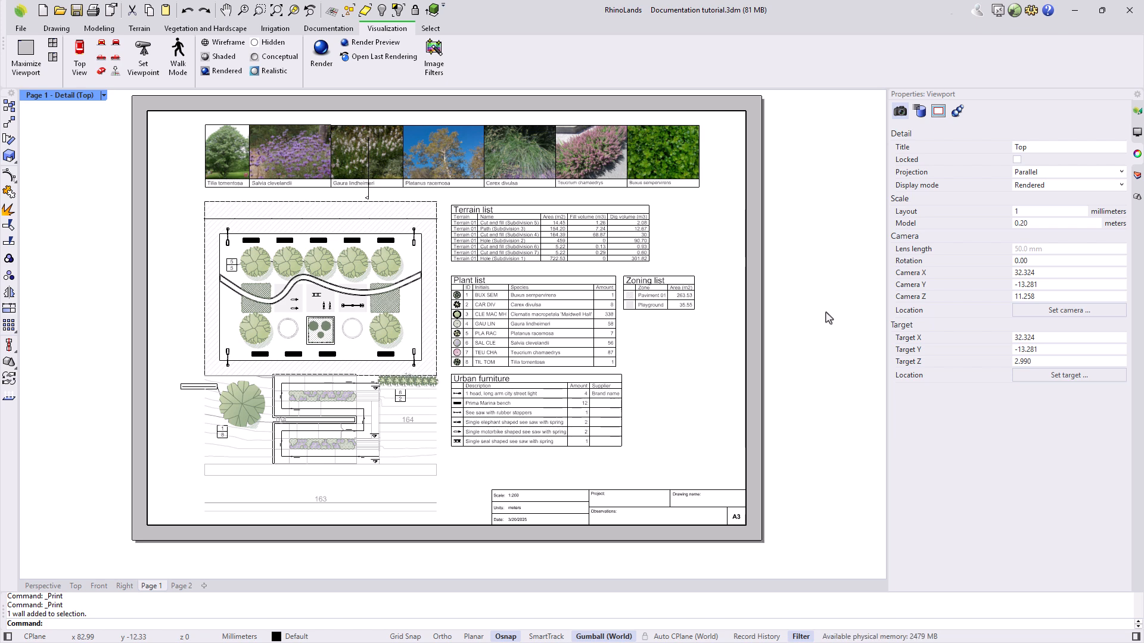
Set up Page 1's print to Rhino PDF with raster output and opening of the file after saving
click(96, 14)
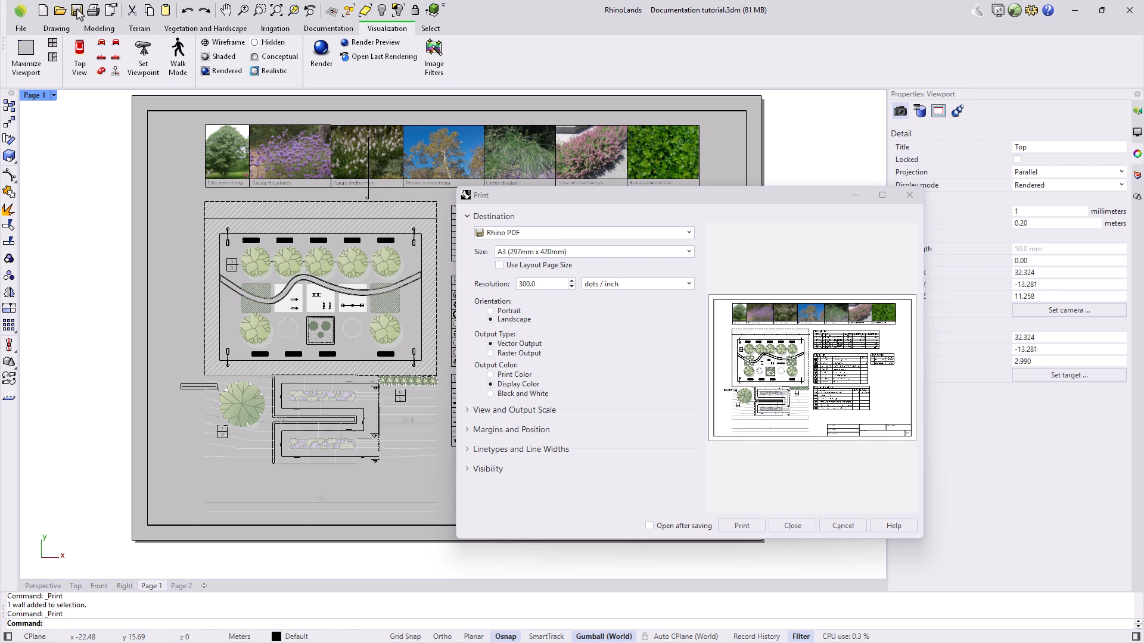
click(664, 234)
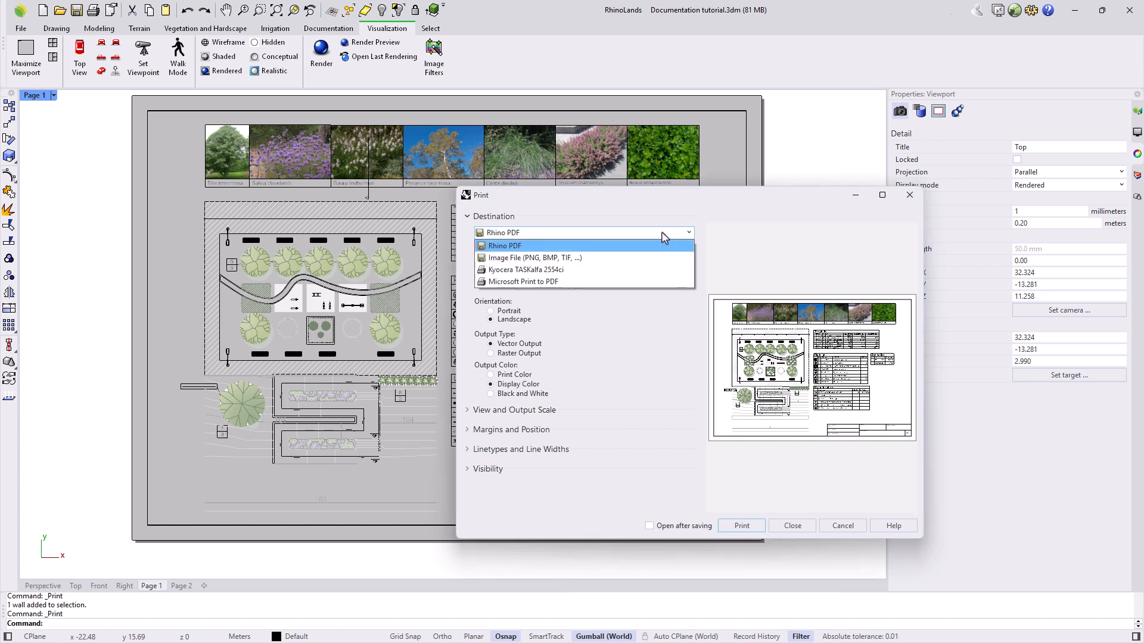
click(666, 246)
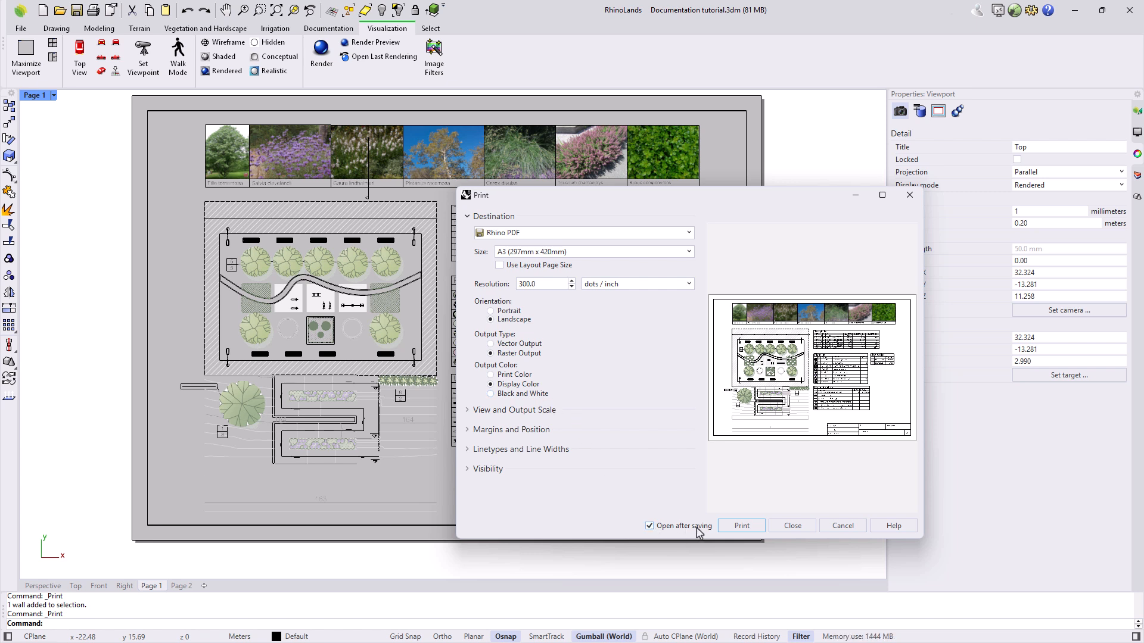
Print the page and save the PDF as "Top view"
click(742, 526)
click(635, 559)
drag(132, 558, 78, 563)
text(Top )
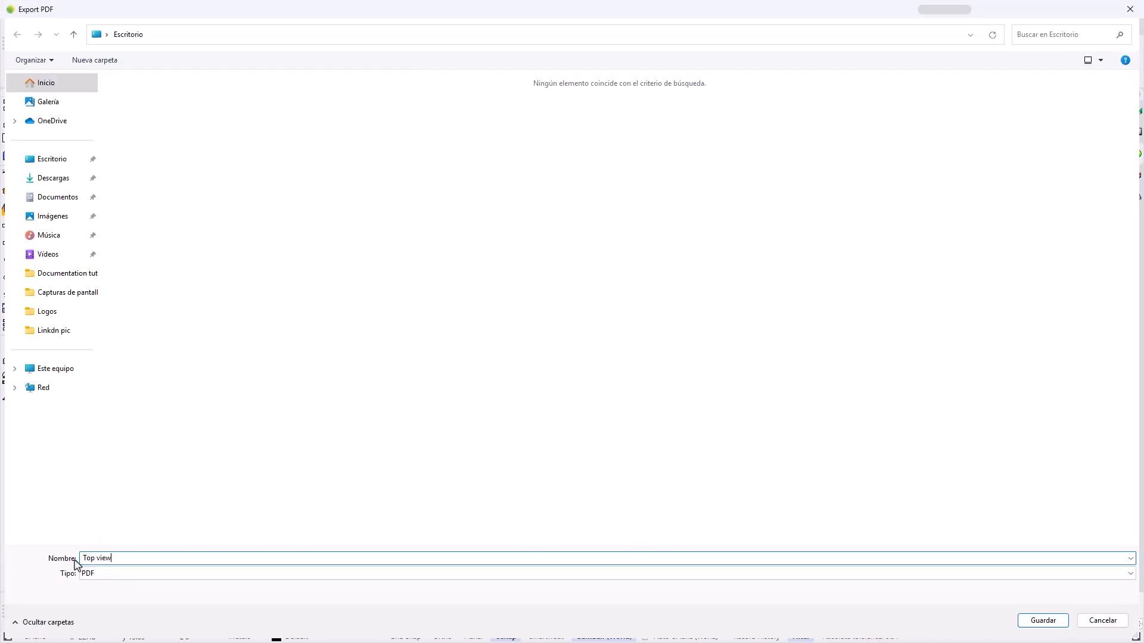
text(view)
key(Return)
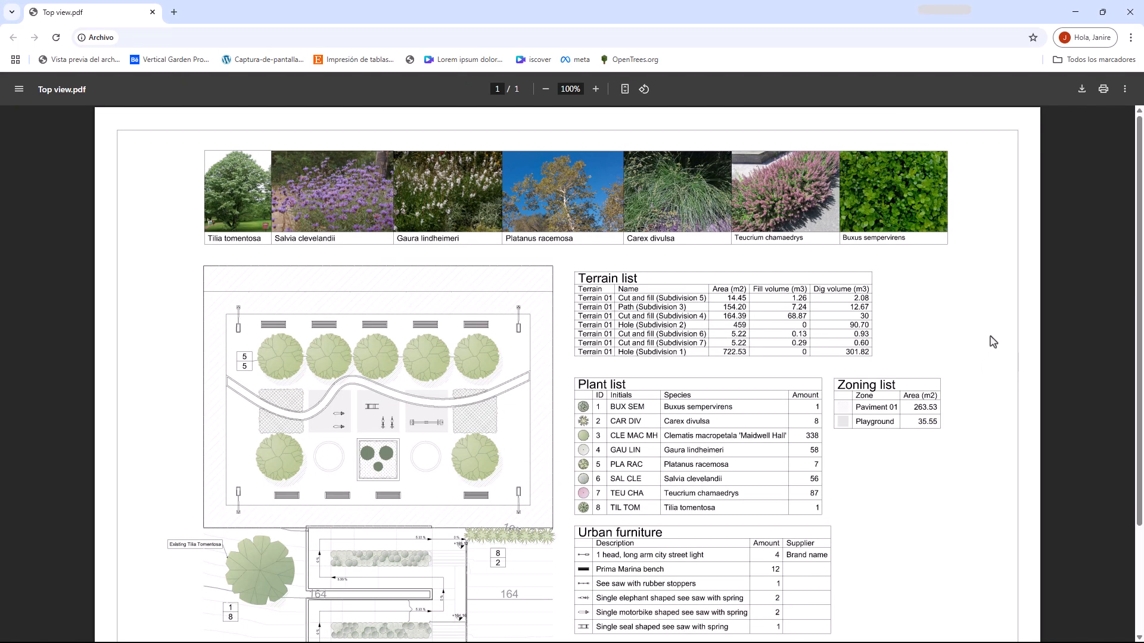
Review the printed Top view PDF, close it, and activate the Top detail on Page 1 for dimensioning
scroll(992, 341, down, 3)
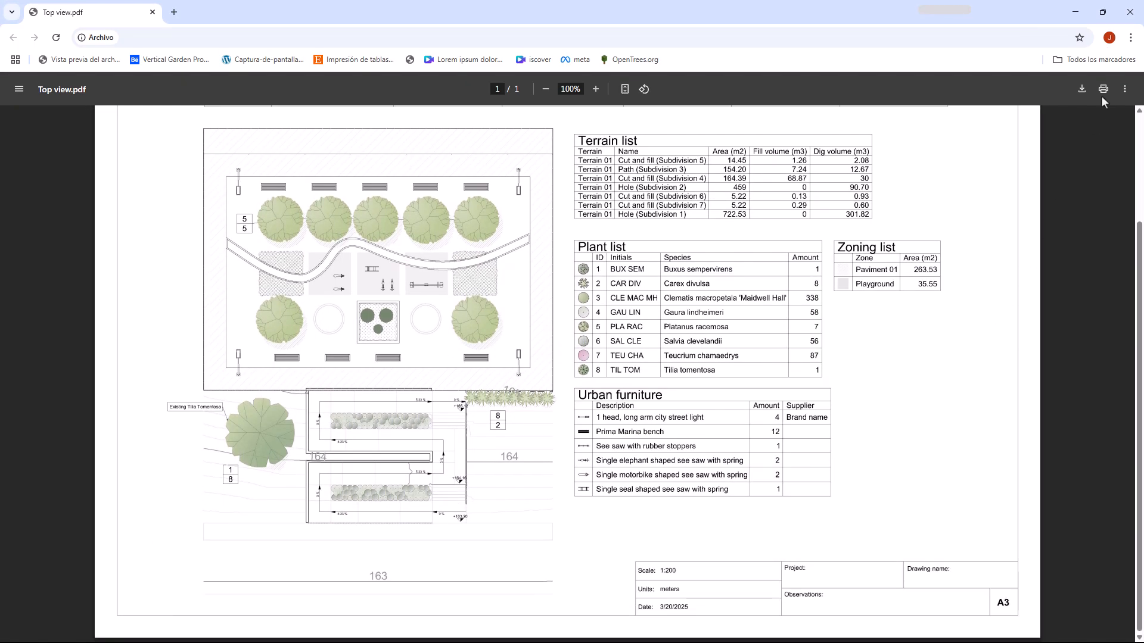
click(1129, 12)
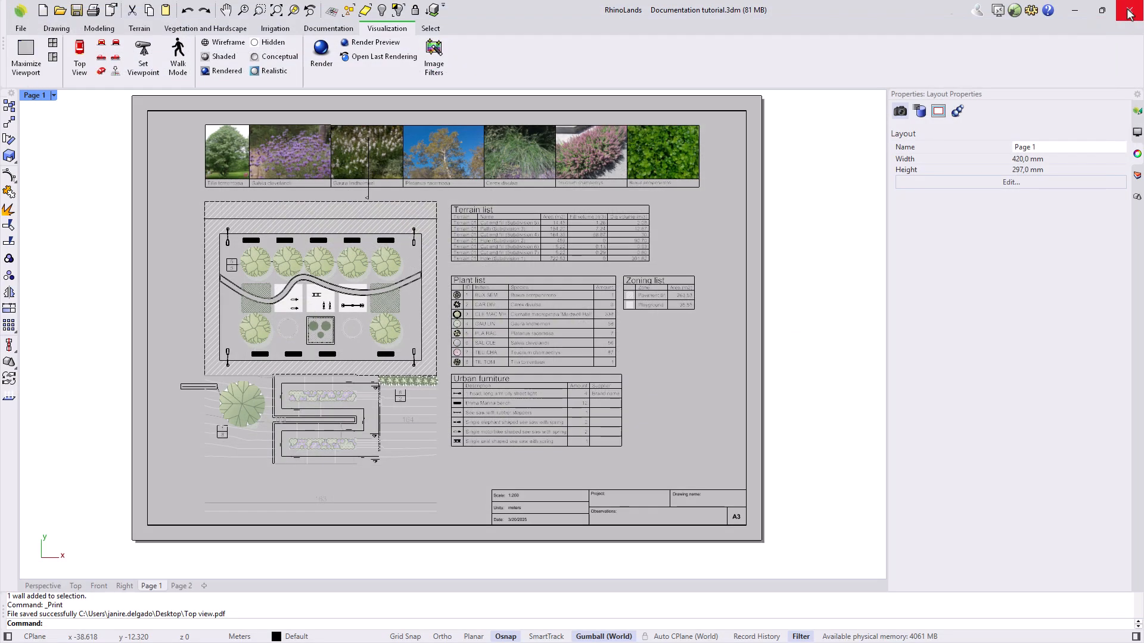
click(327, 29)
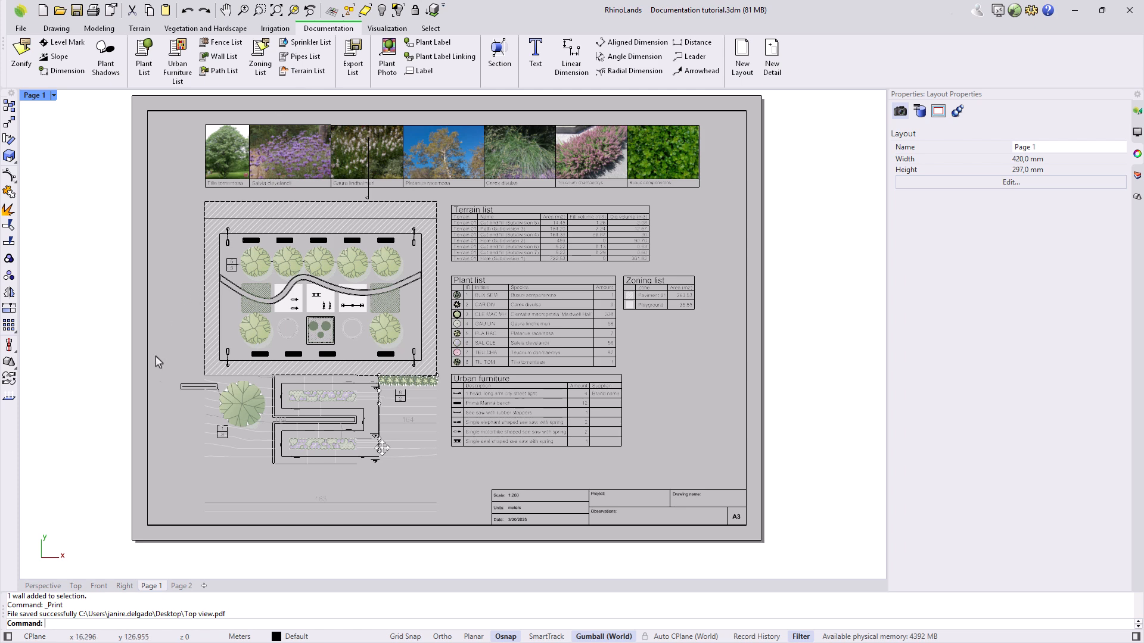
scroll(150, 356, up, 1)
scroll(179, 286, up, 1)
scroll(191, 218, up, 1)
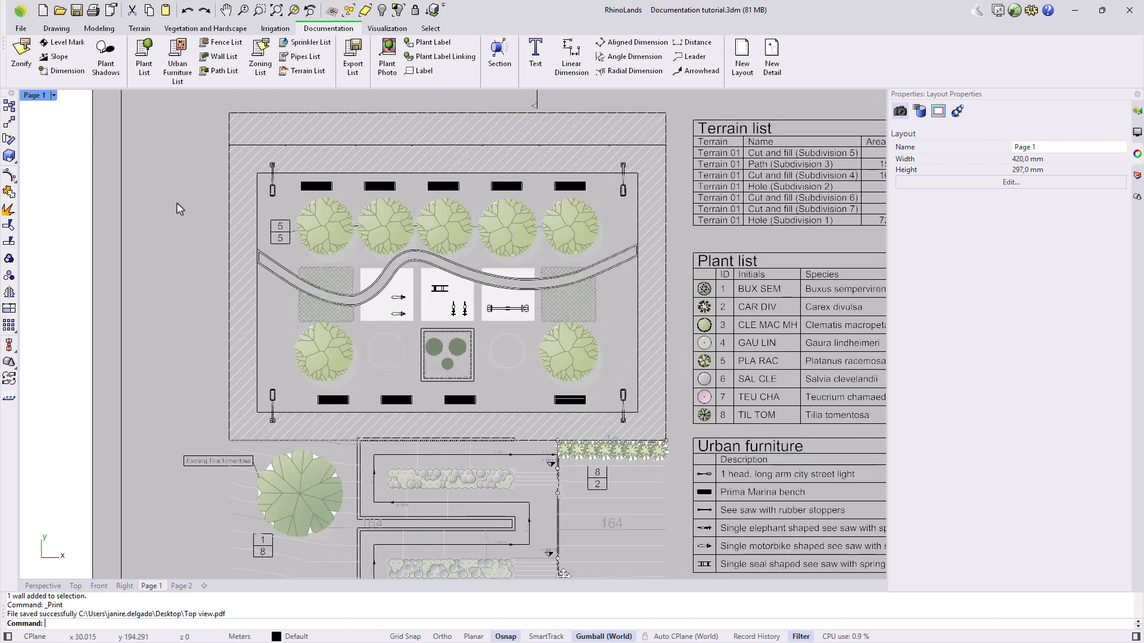
right_drag(179, 238, 223, 293)
double_click(216, 285)
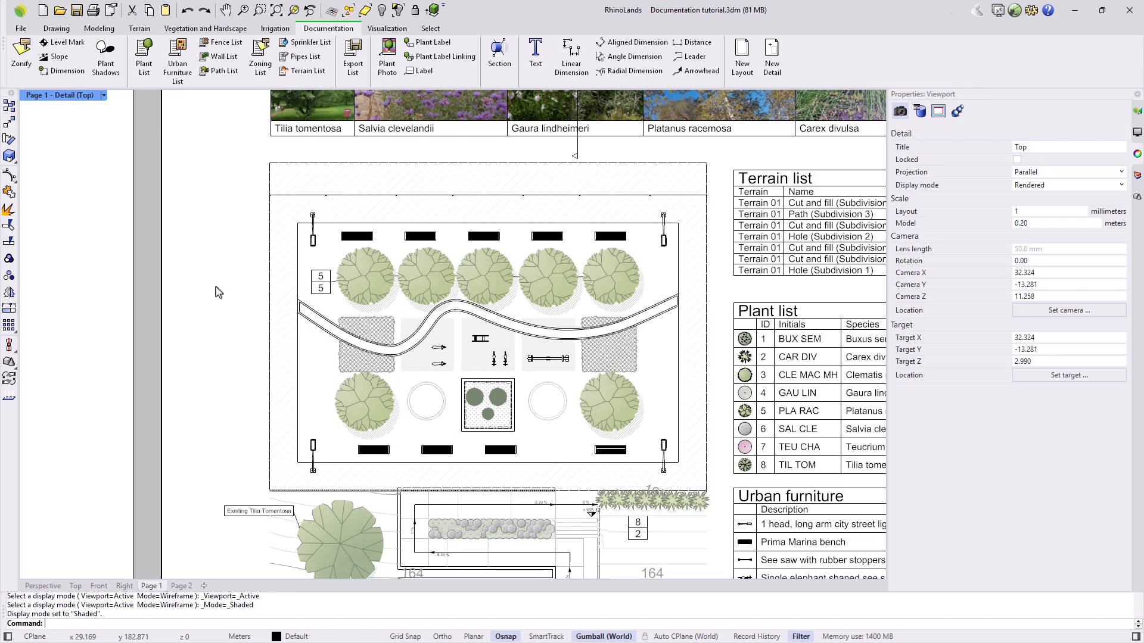
click(572, 65)
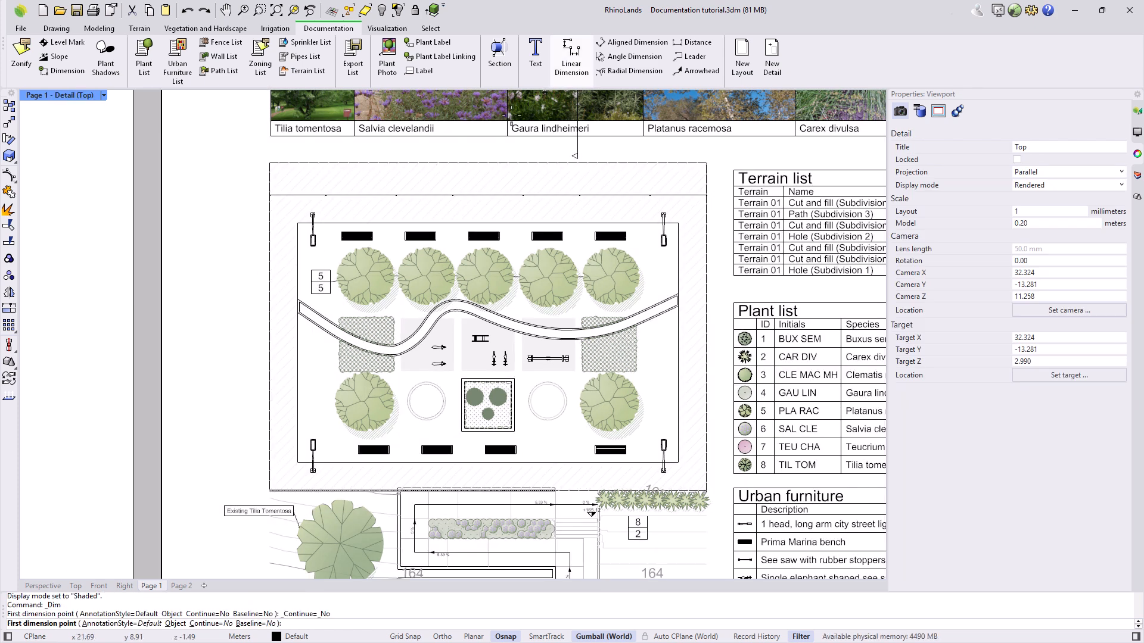
click(269, 195)
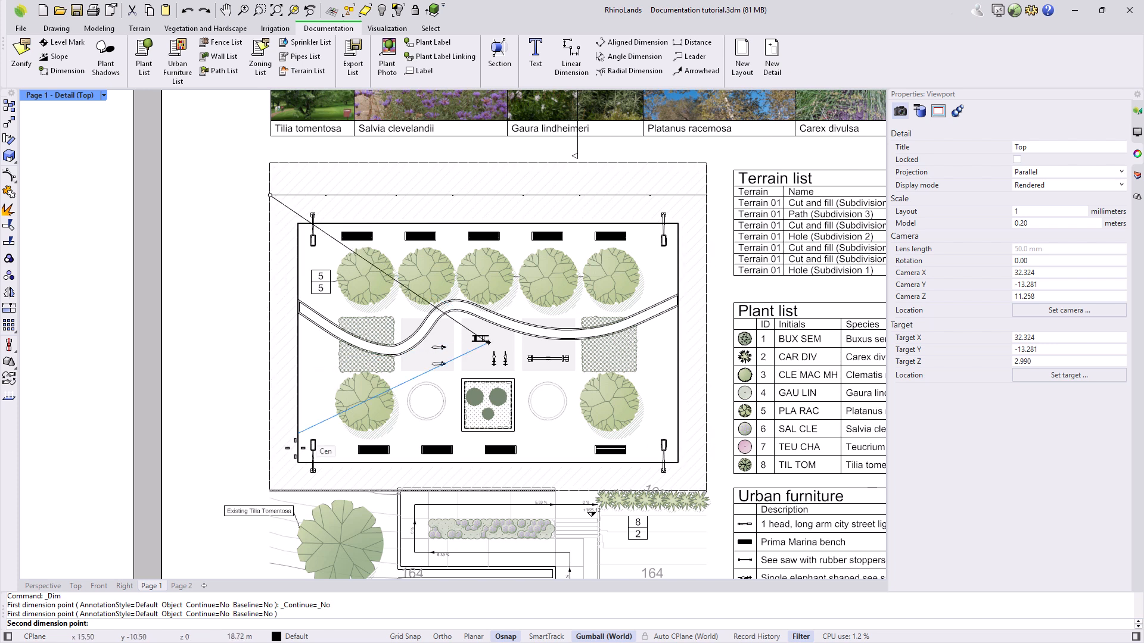
click(298, 461)
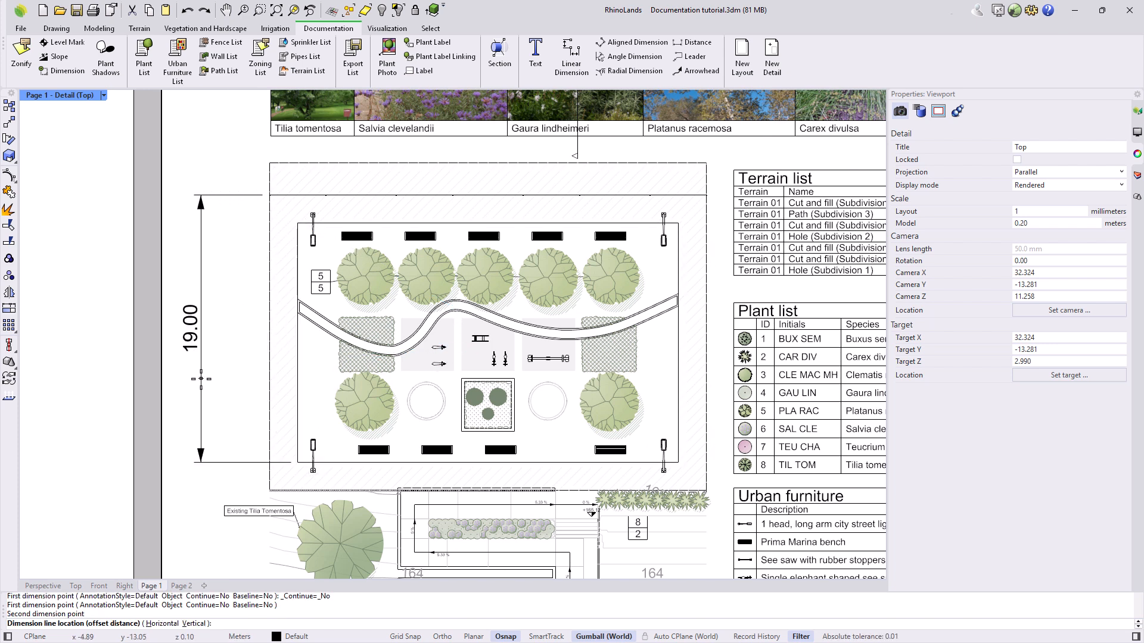
key(Escape)
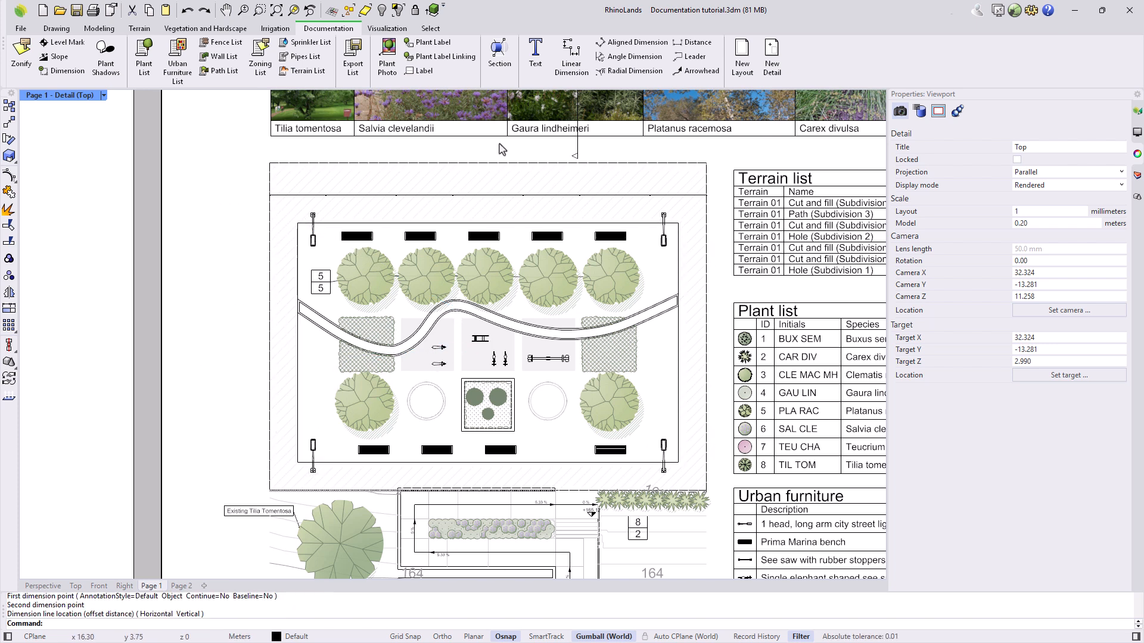
click(633, 43)
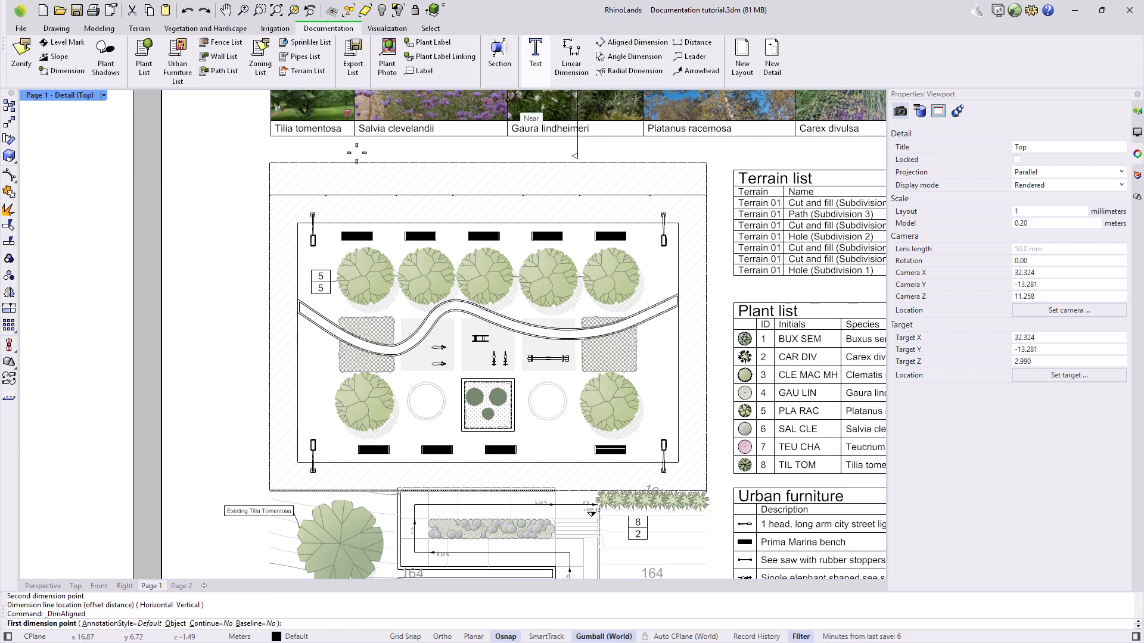
click(270, 195)
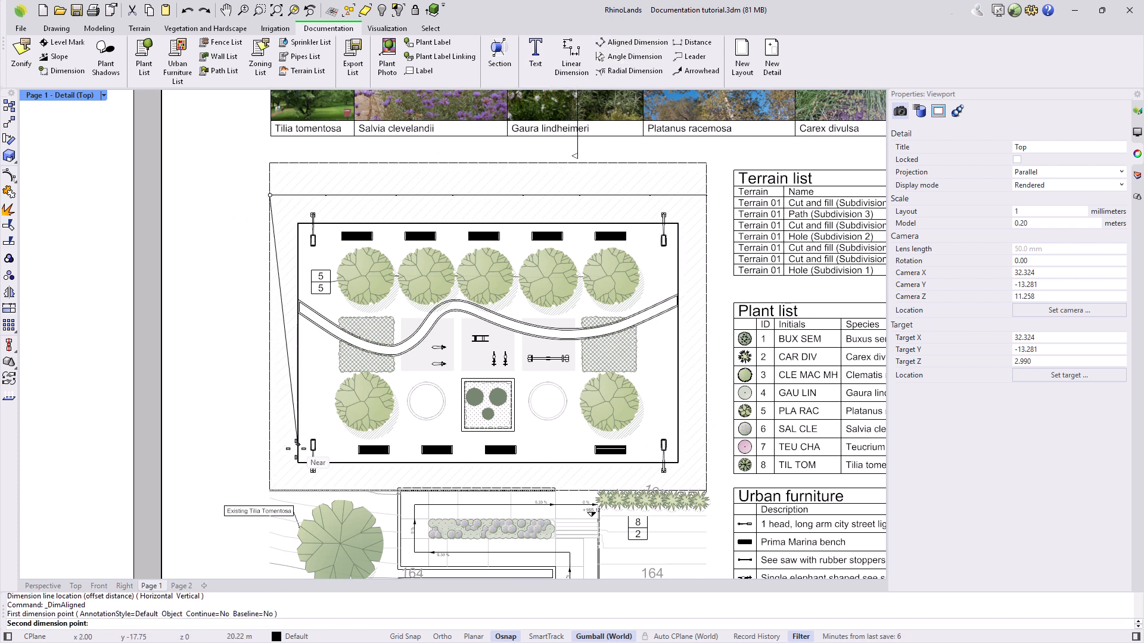
click(298, 462)
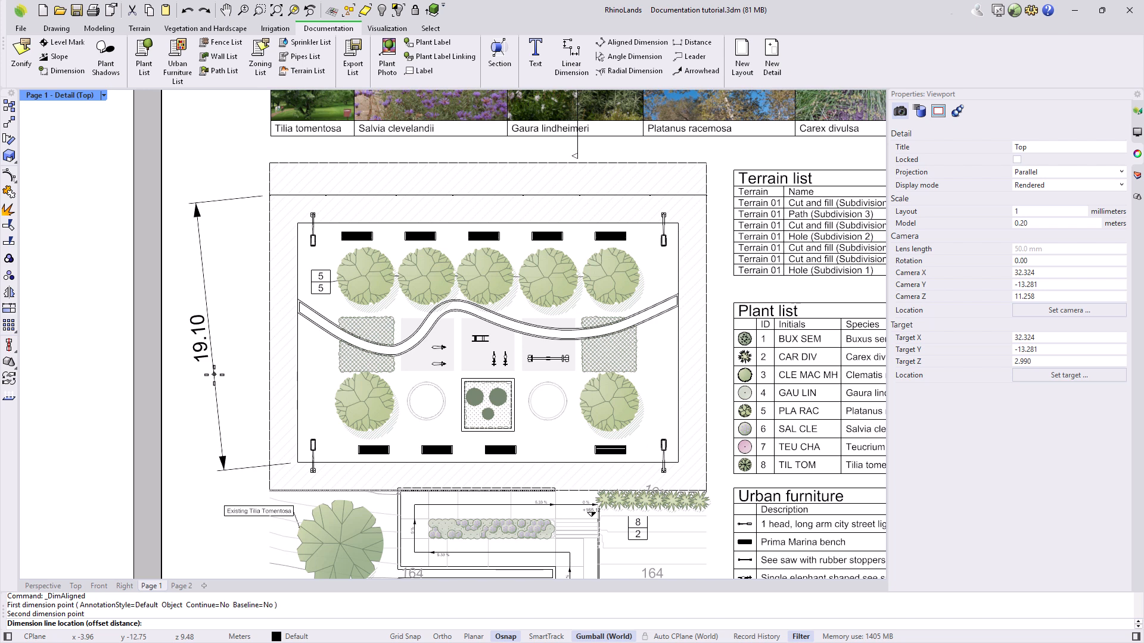
key(Escape)
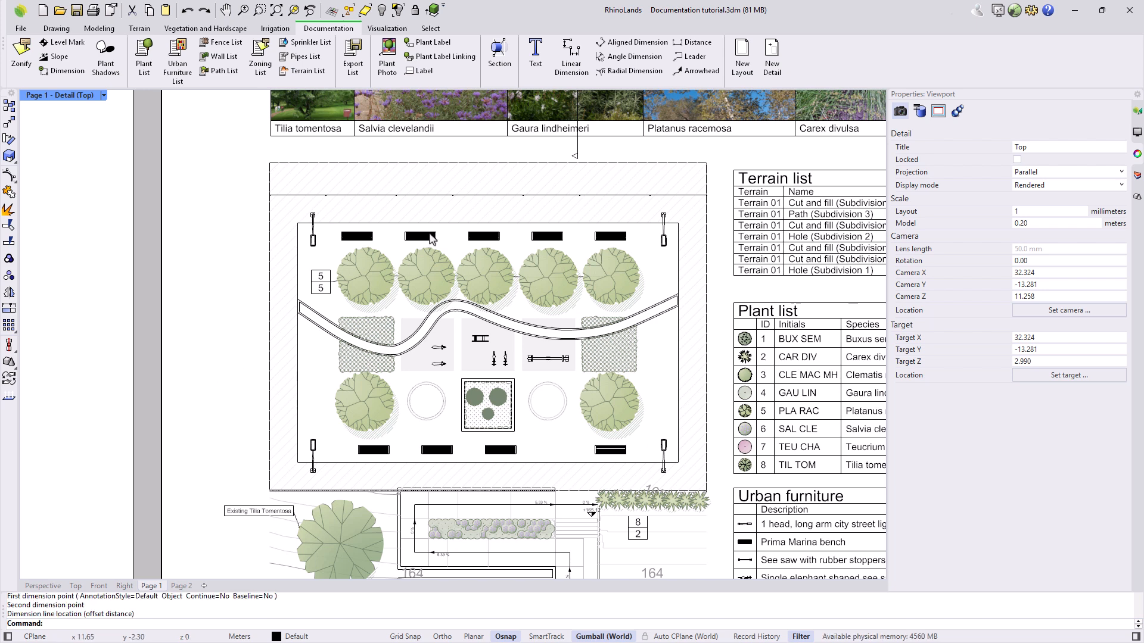
Add a vertical linear dimension between the upper and lower outer corners along the plaza's left side
click(569, 73)
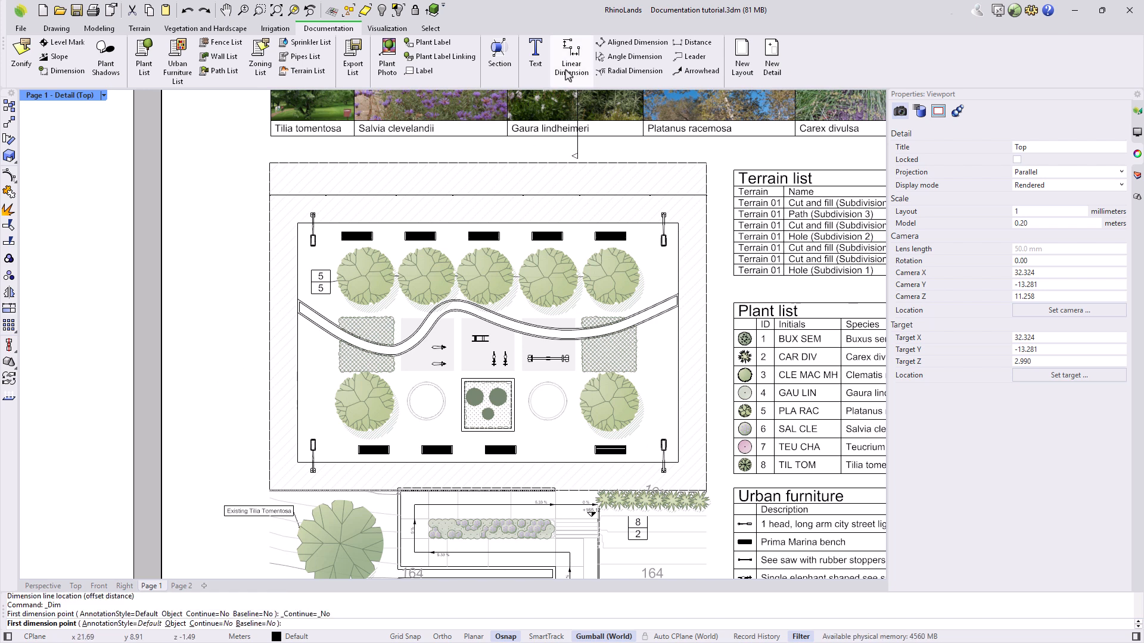
click(270, 162)
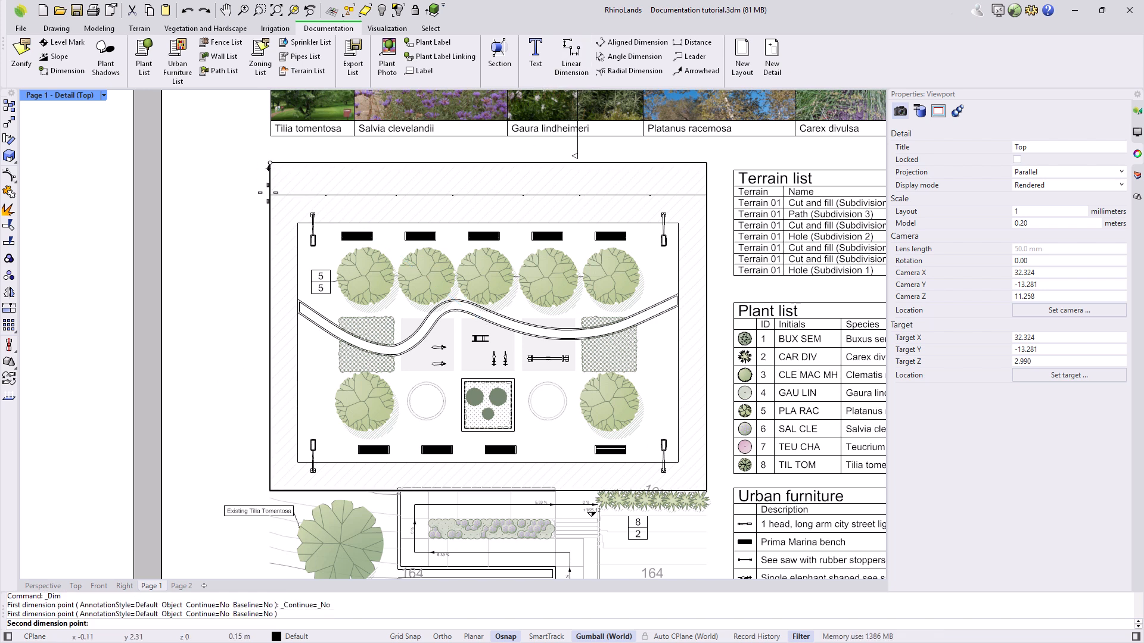
click(270, 490)
click(203, 401)
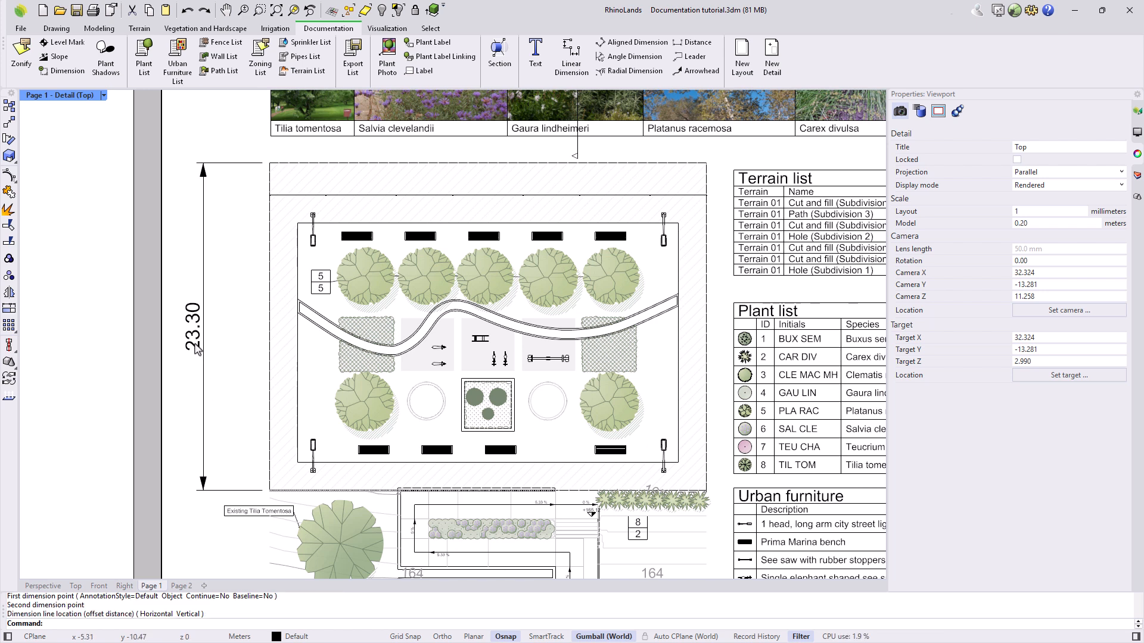
Set the new vertical dimension's text height to 0.5, keeping its text fit on Auto
click(197, 351)
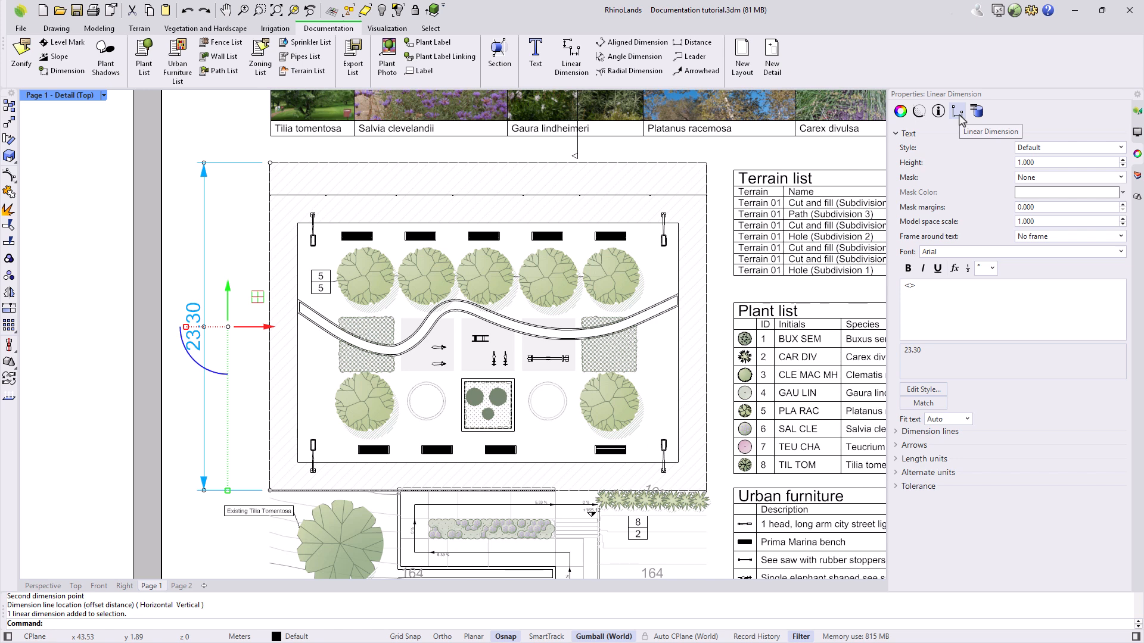
drag(1039, 163, 1014, 171)
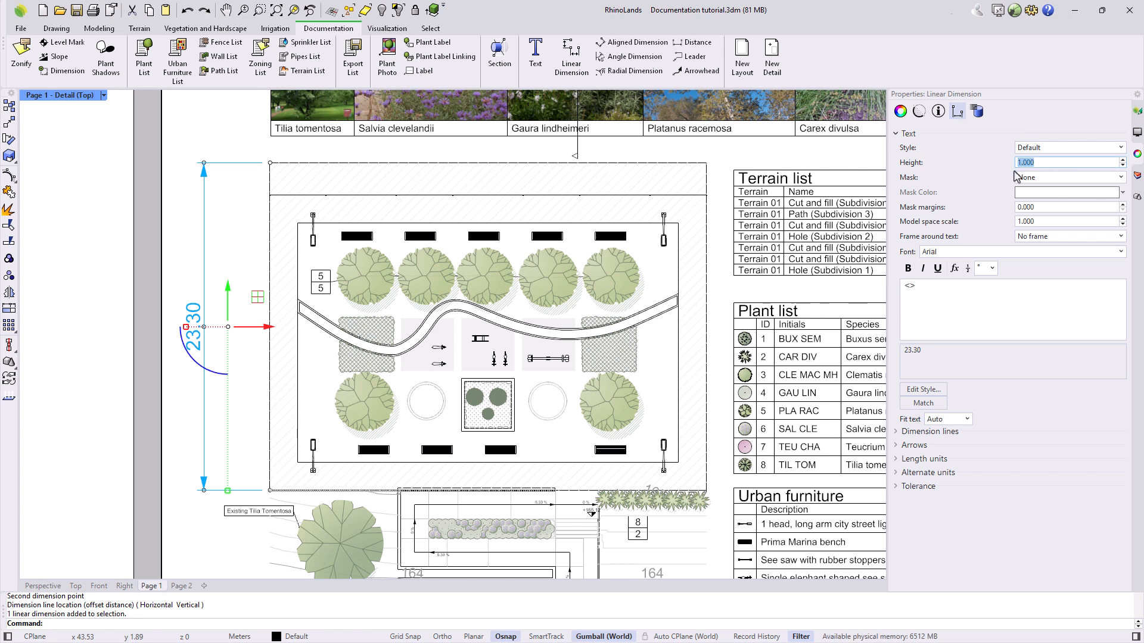
text(0.5)
key(Return)
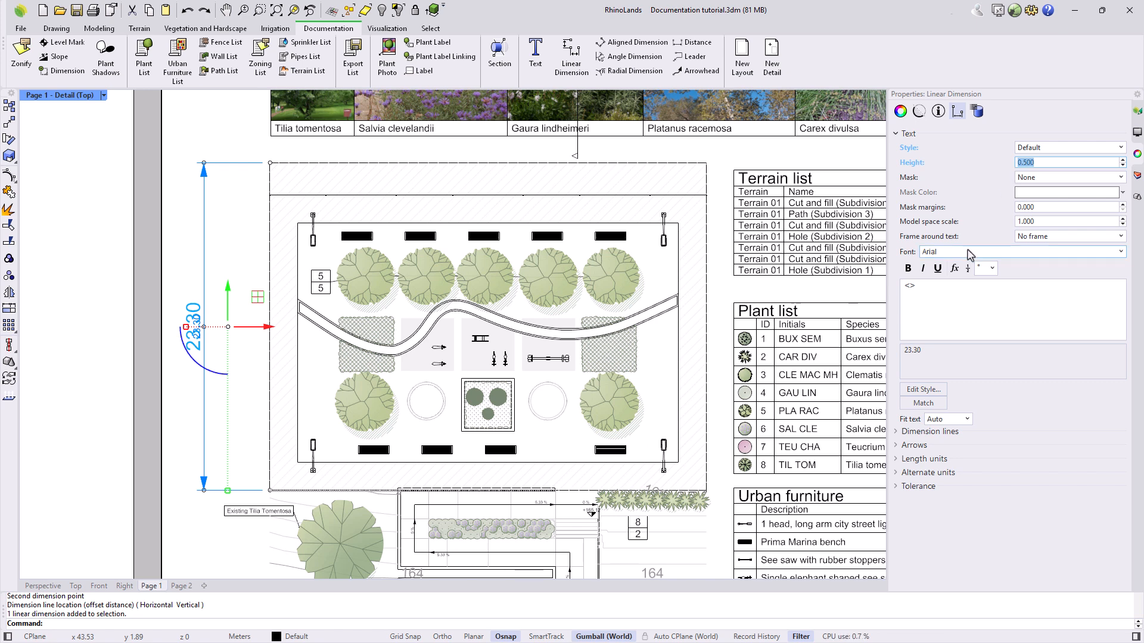
click(964, 420)
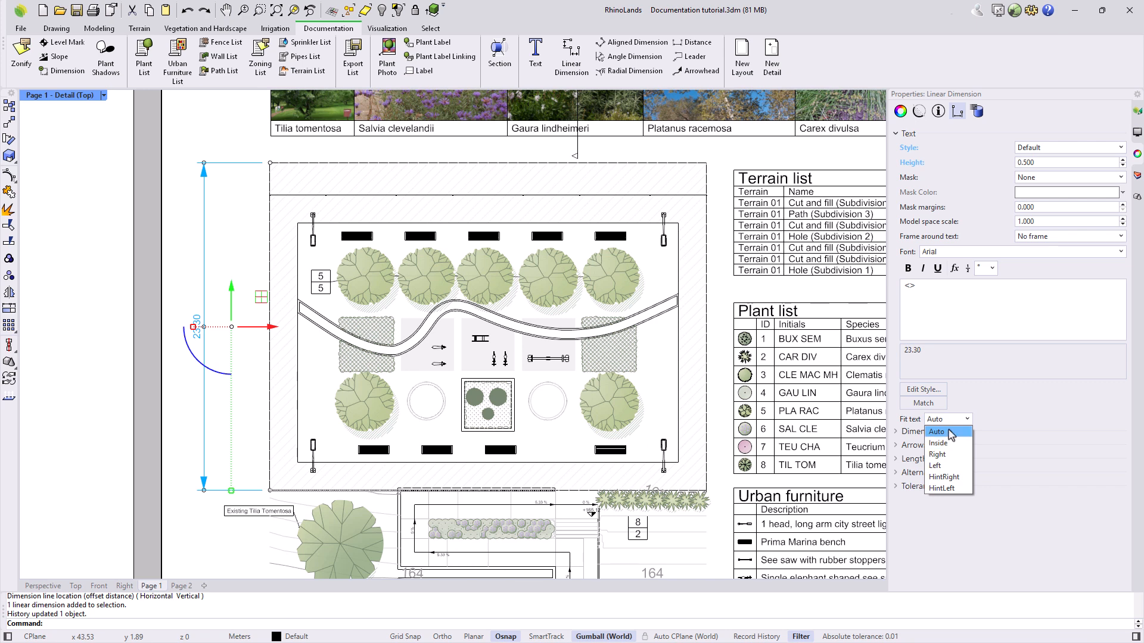
click(950, 432)
Set the selected dimension's arrow size to 0.7, keeping the Arrow arrowhead type
click(912, 447)
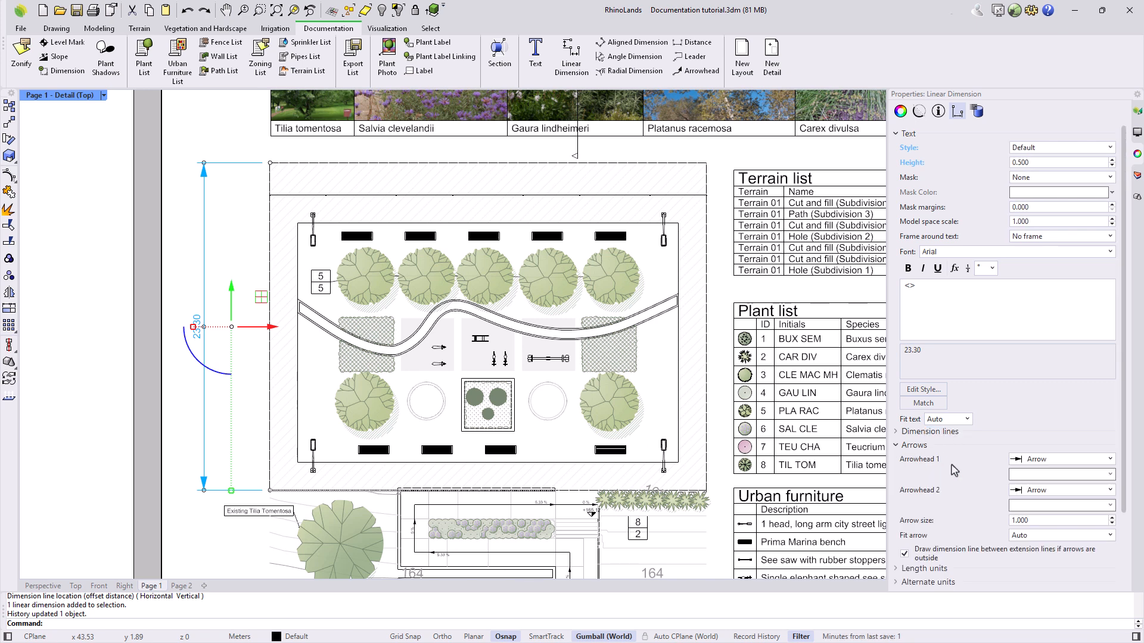
click(1042, 460)
click(1042, 470)
click(1037, 520)
text(0.7)
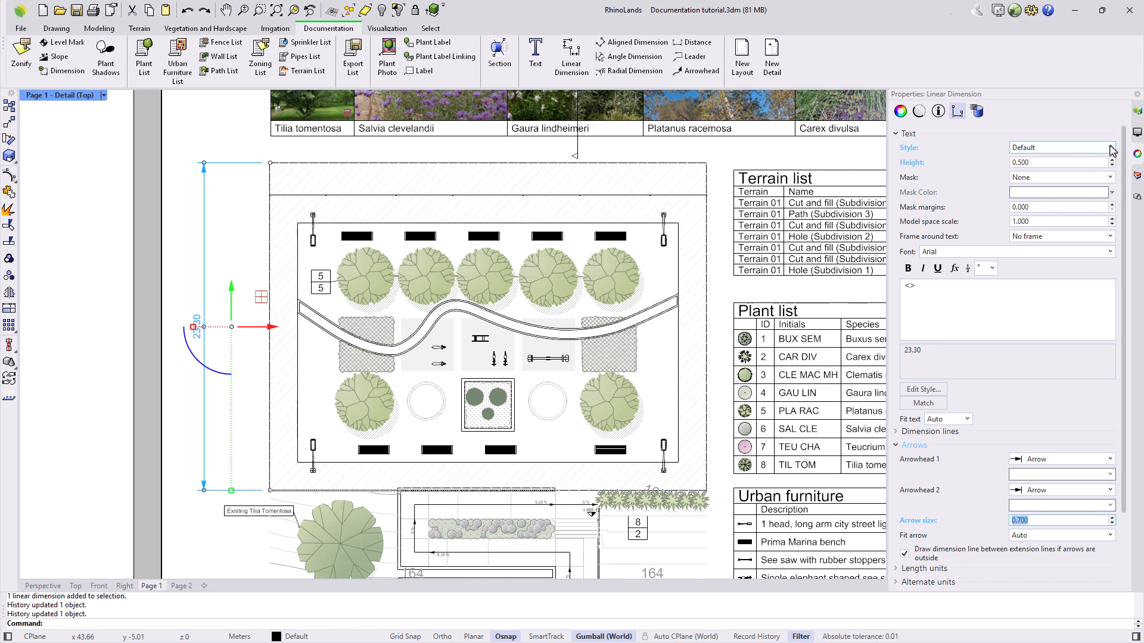
Create a new annotation style named "Style 01" in the document properties, copying its settings from Default
click(1110, 150)
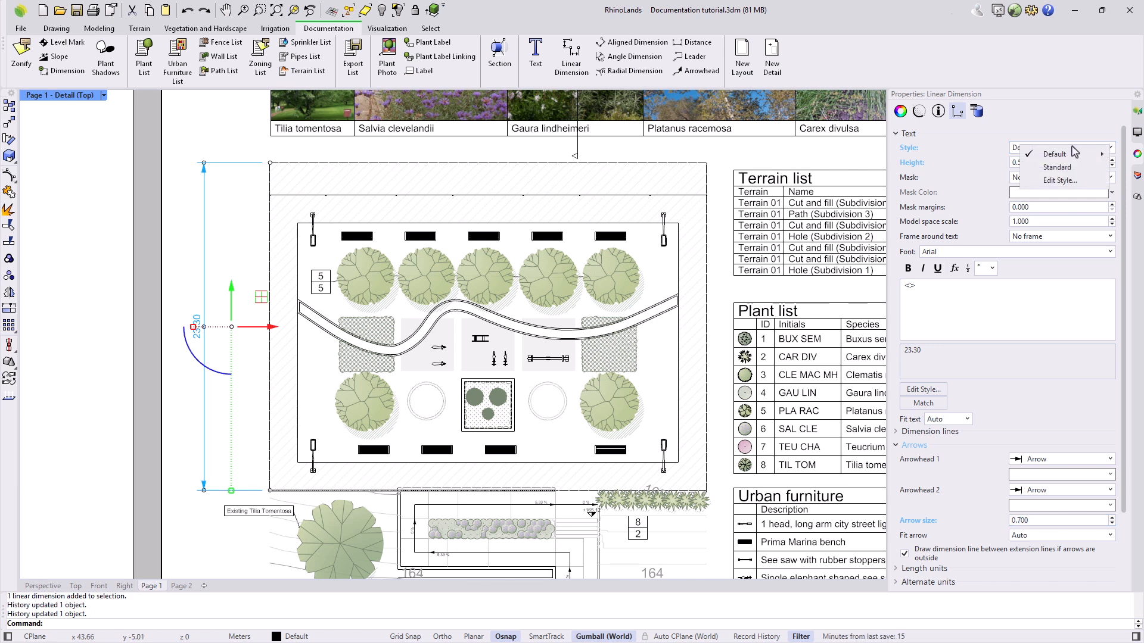
mouse_move(1062, 156)
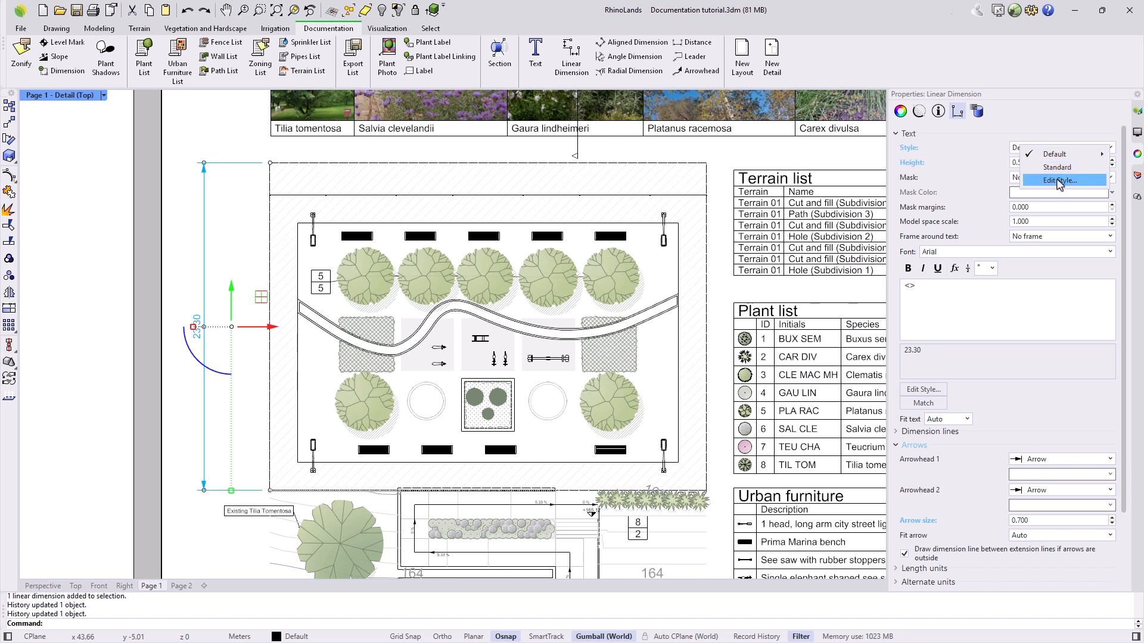
click(1060, 181)
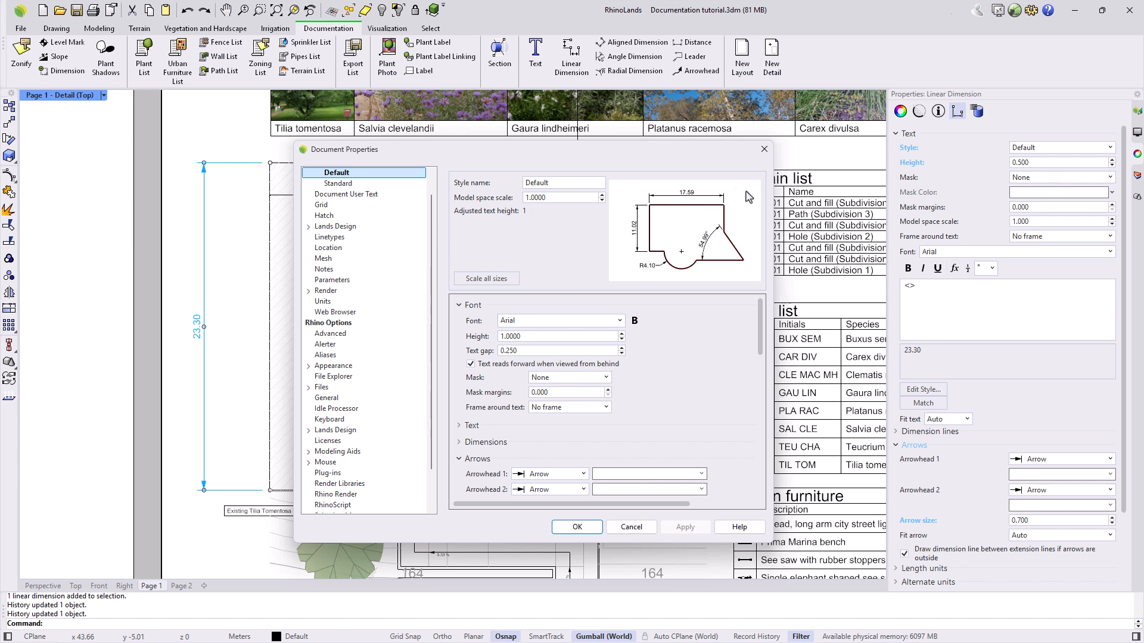
scroll(381, 227, up, 1)
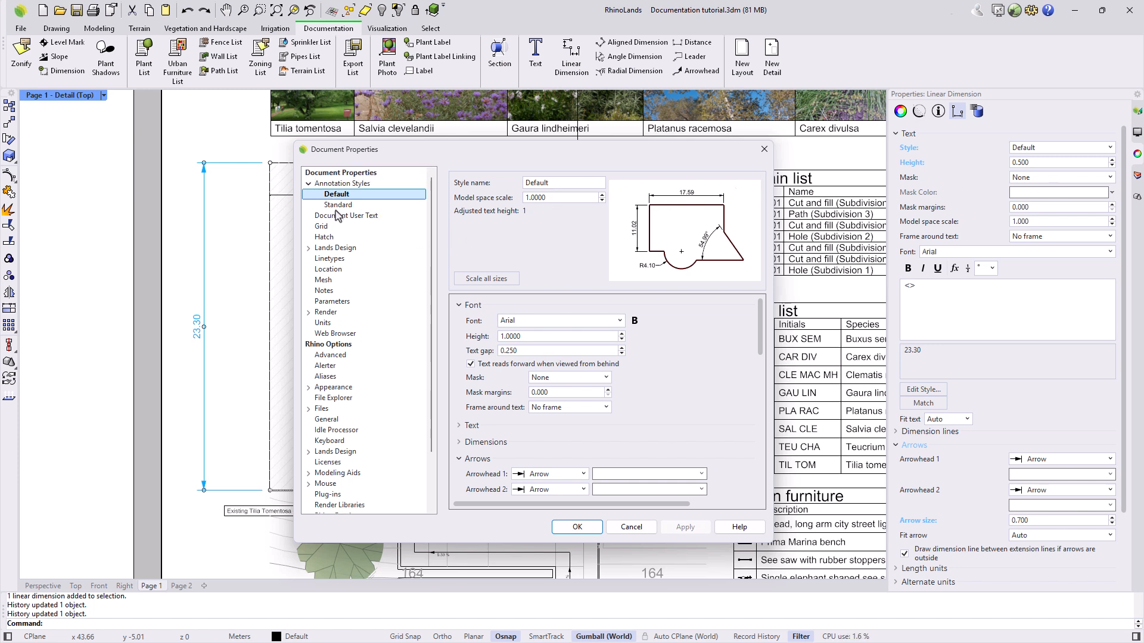
click(355, 185)
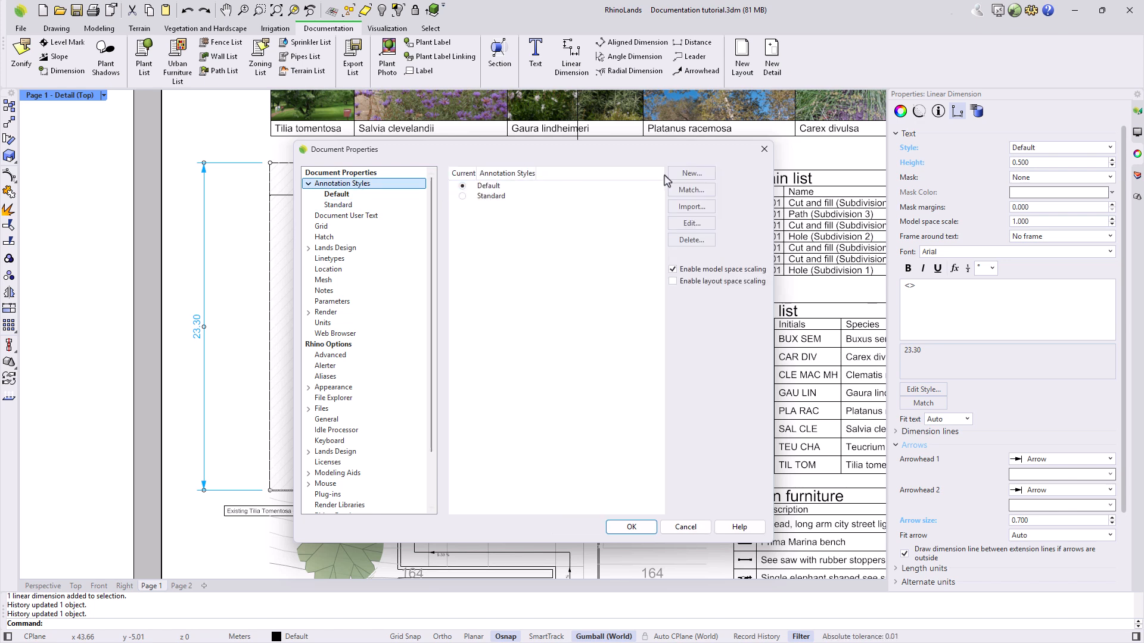
click(690, 175)
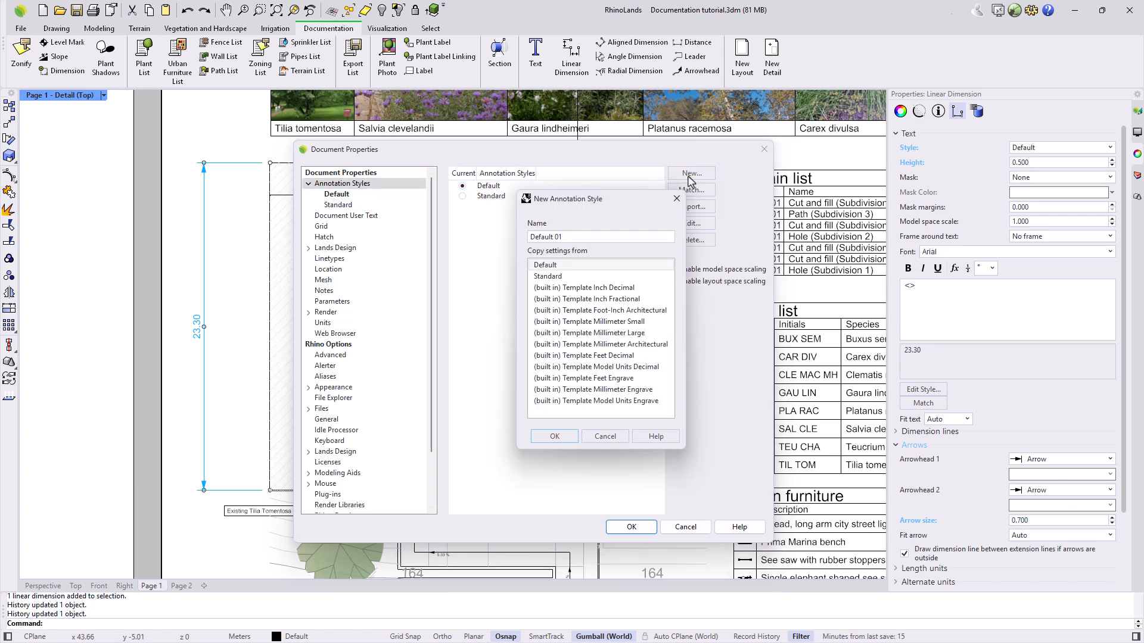
click(552, 264)
click(574, 237)
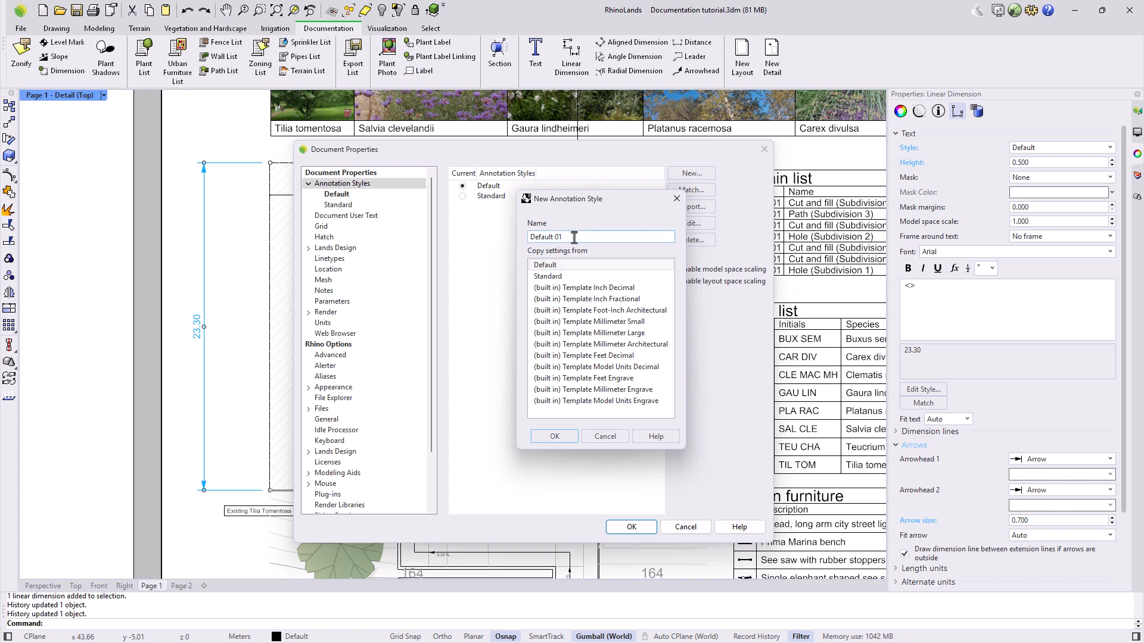
key(BackSpace)
key(BackSpace)
key(BackSpace)
key(BackSpace)
key(BackSpace)
key(BackSpace)
key(BackSpace)
key(BackSpace)
key(BackSpace)
text(Style 01)
key(Return)
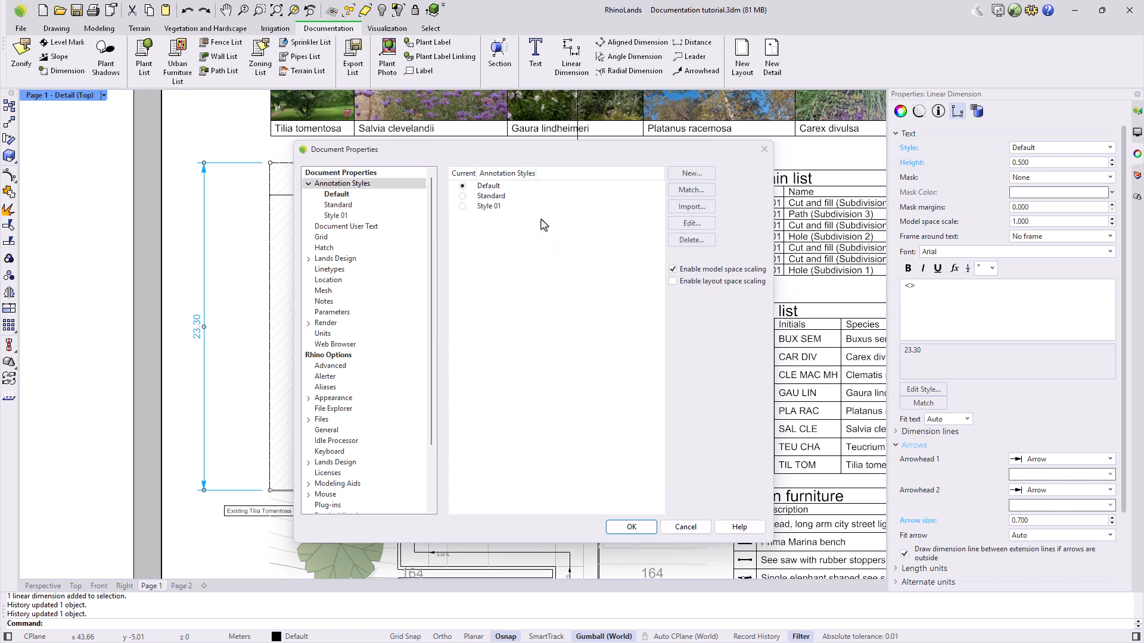
Make Style 01 the current annotation style and set its text height to 0.5
click(463, 206)
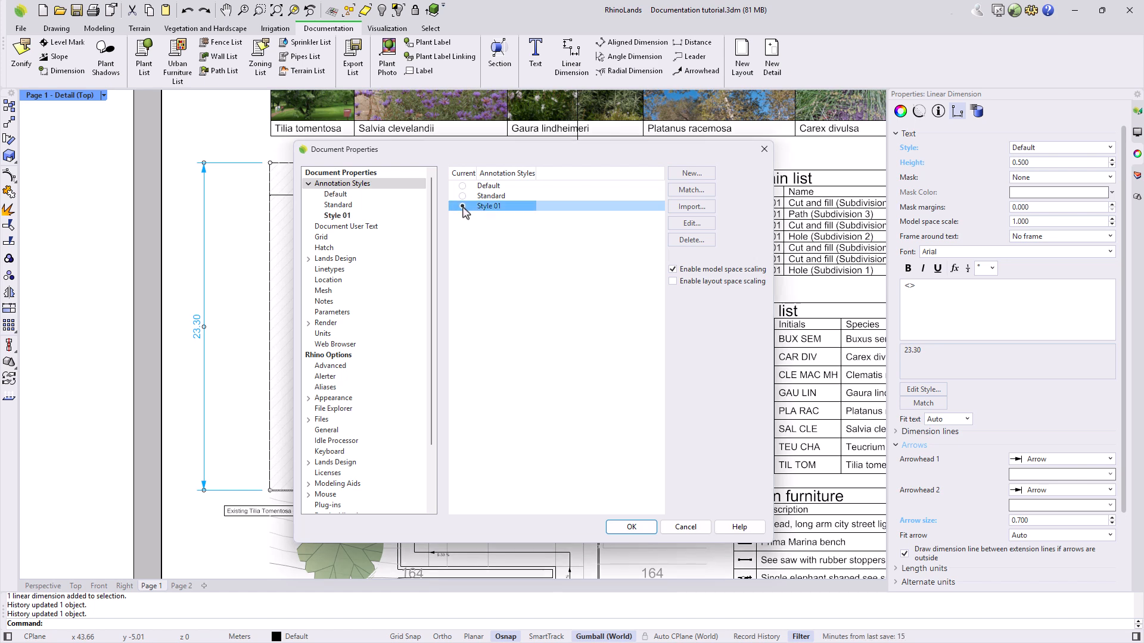
click(686, 225)
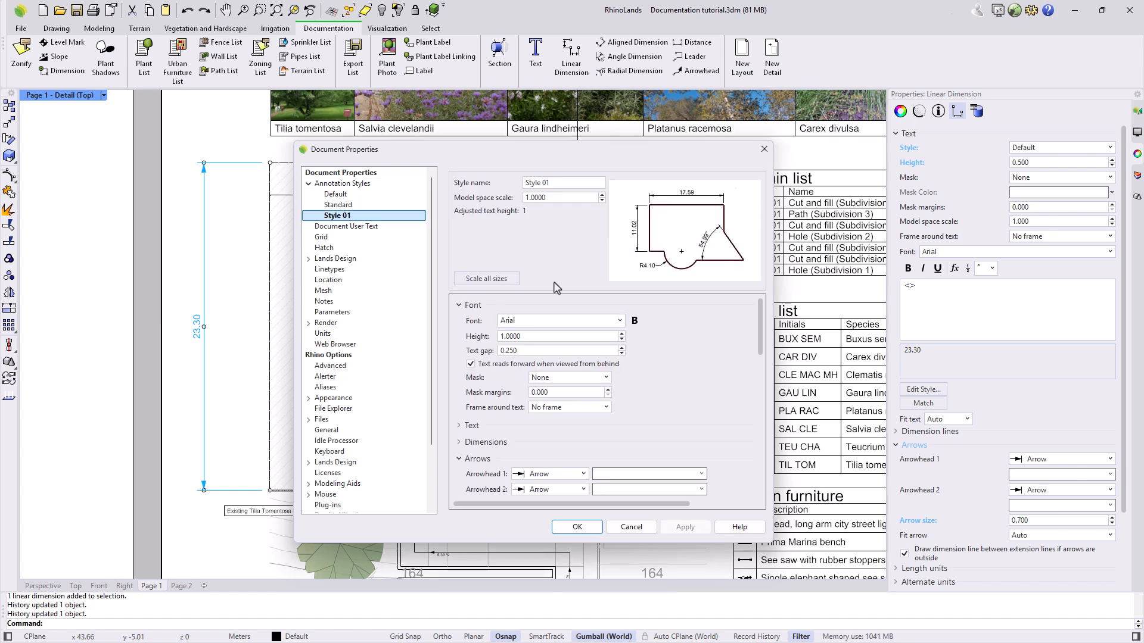
double_click(534, 337)
text(0.5)
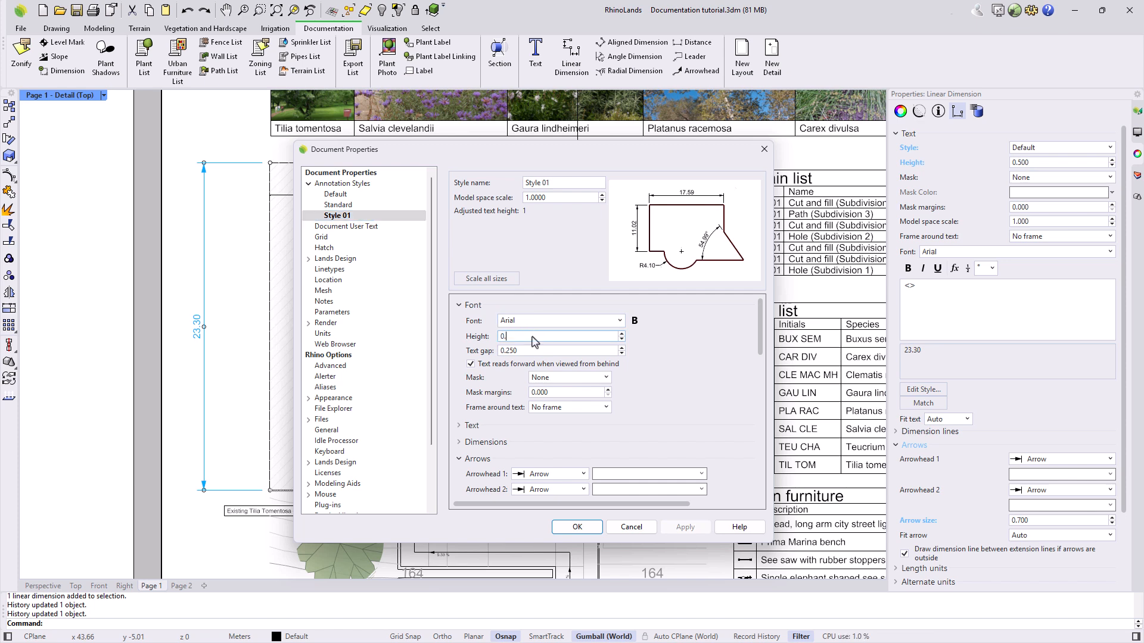
Set both of Style 01's dimension arrowheads to Tick and its arrow size to 0.7
click(462, 306)
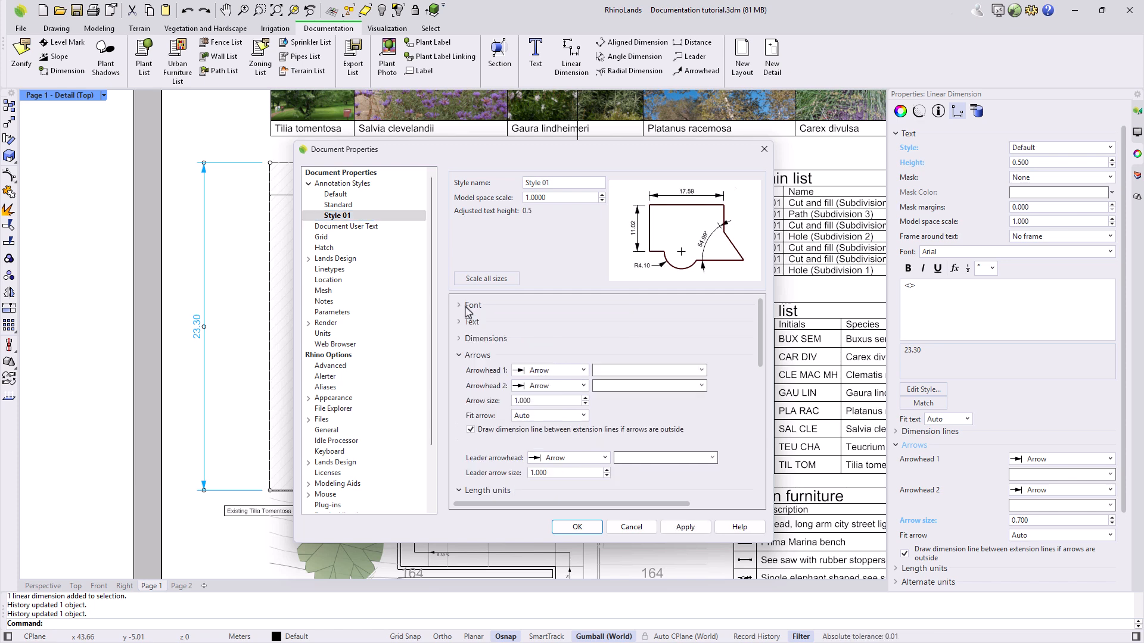
click(541, 405)
double_click(549, 400)
text(0.7)
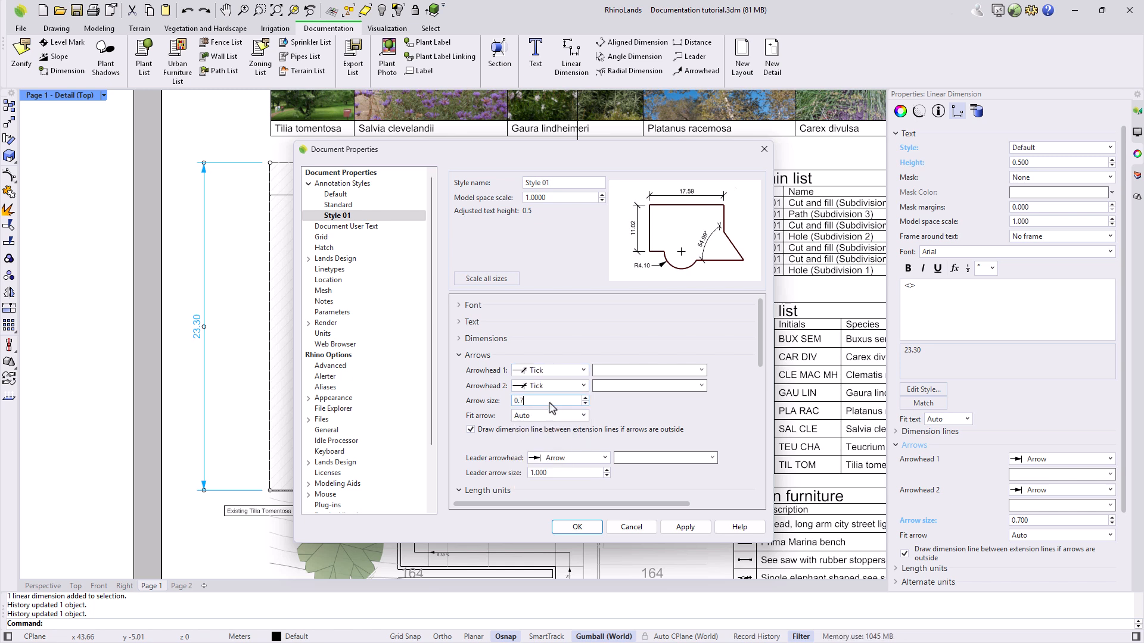
Keep Style 01's linear resolution at 0.01 with decimal model units, and apply the style settings to the document
click(475, 355)
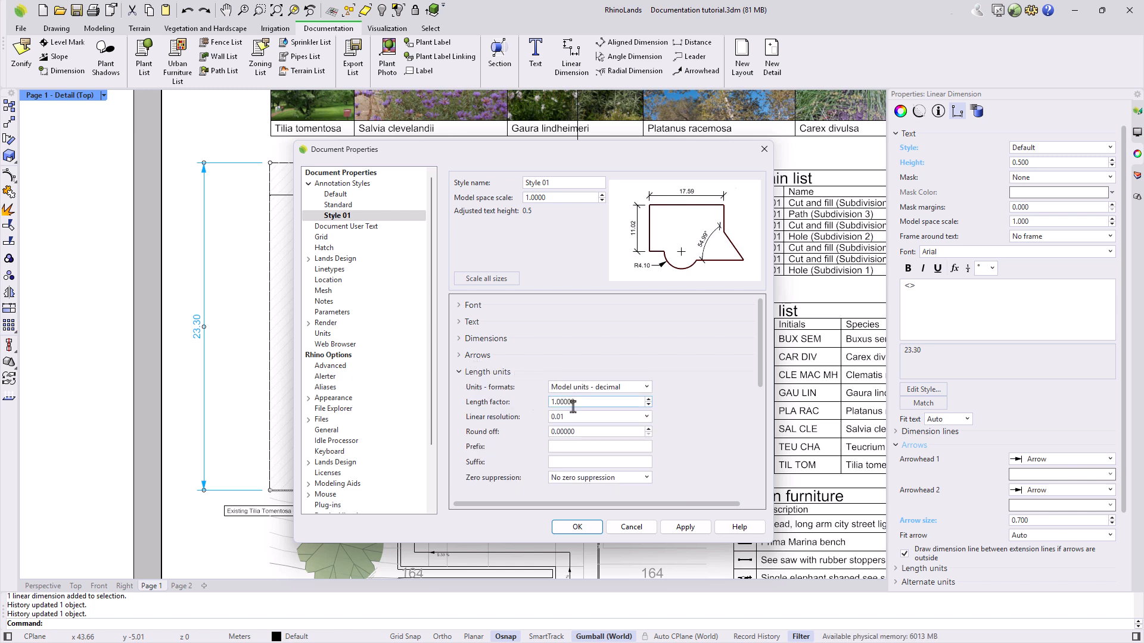
click(646, 388)
click(644, 390)
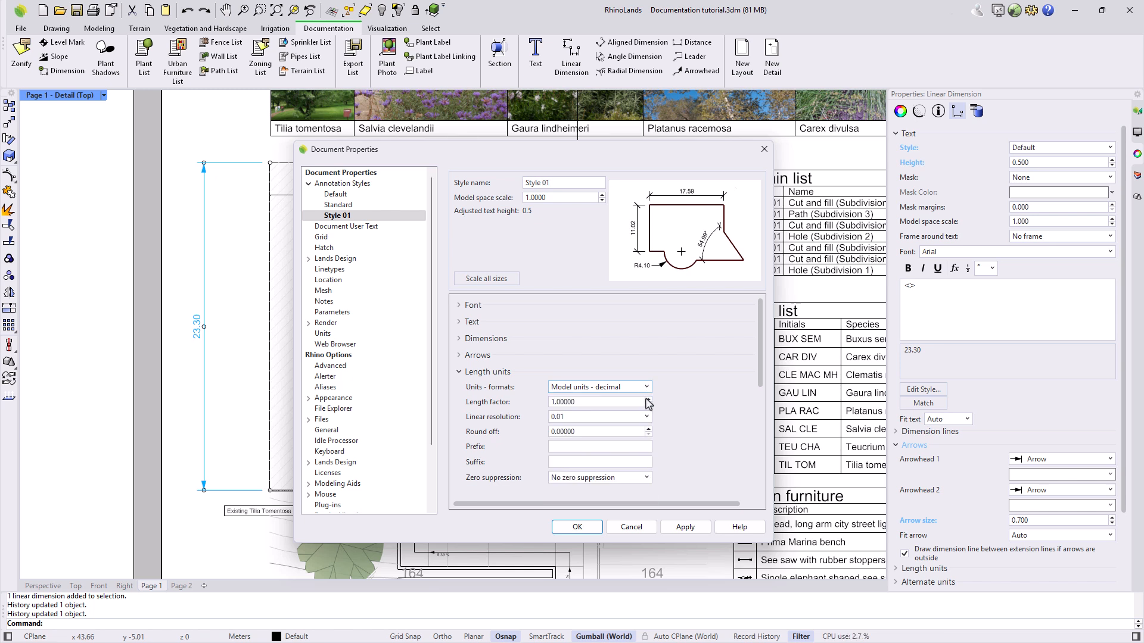
click(646, 417)
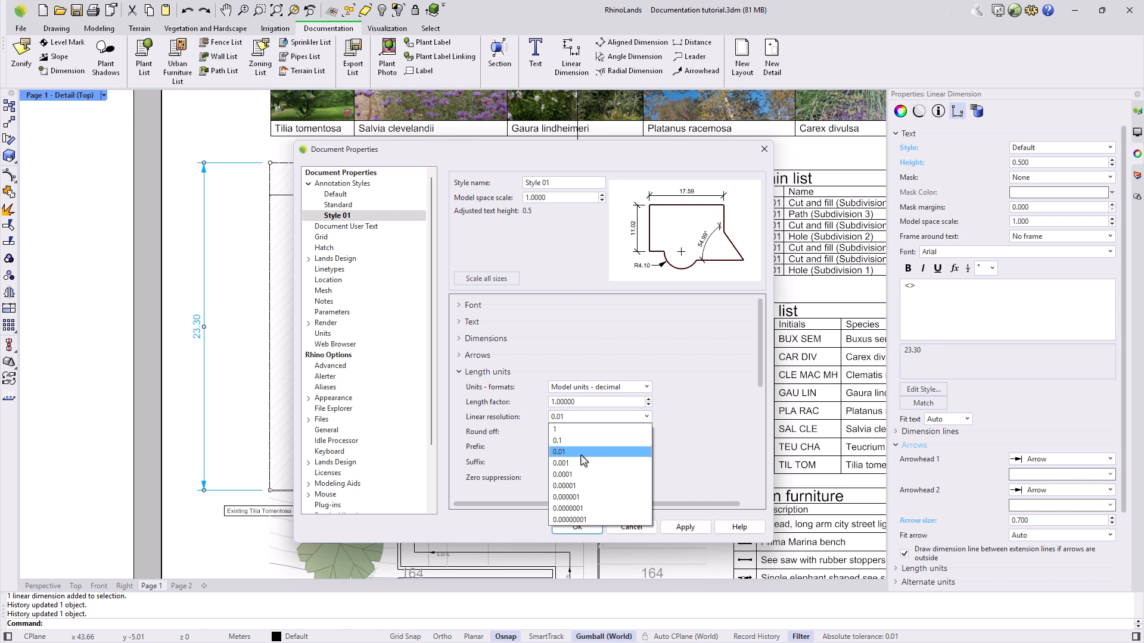
click(581, 454)
click(478, 373)
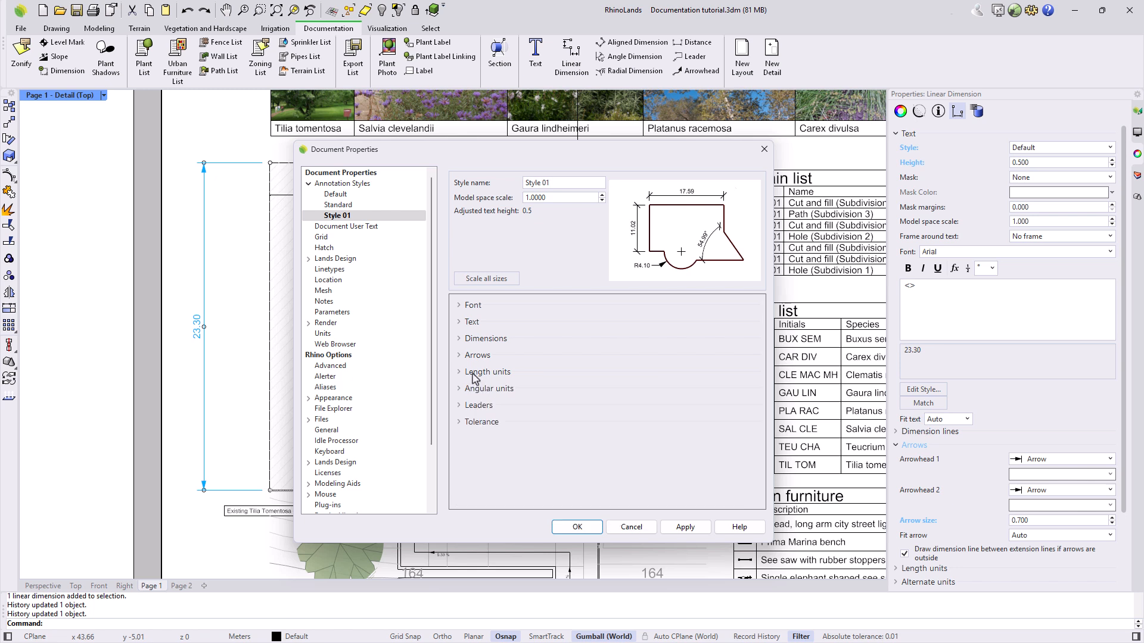
click(686, 529)
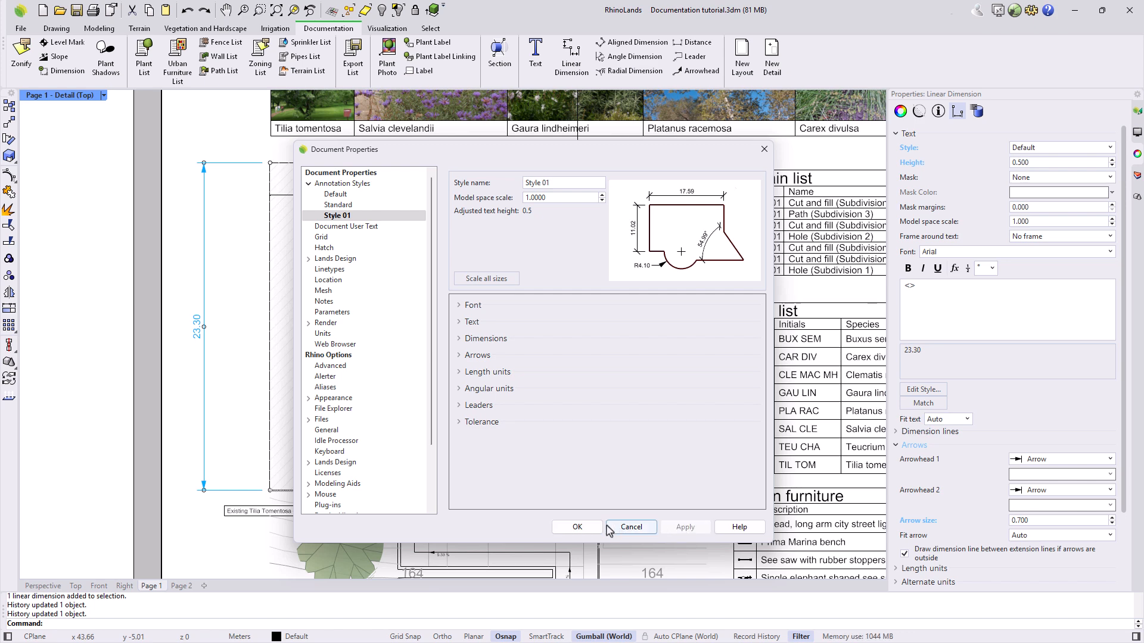
click(581, 528)
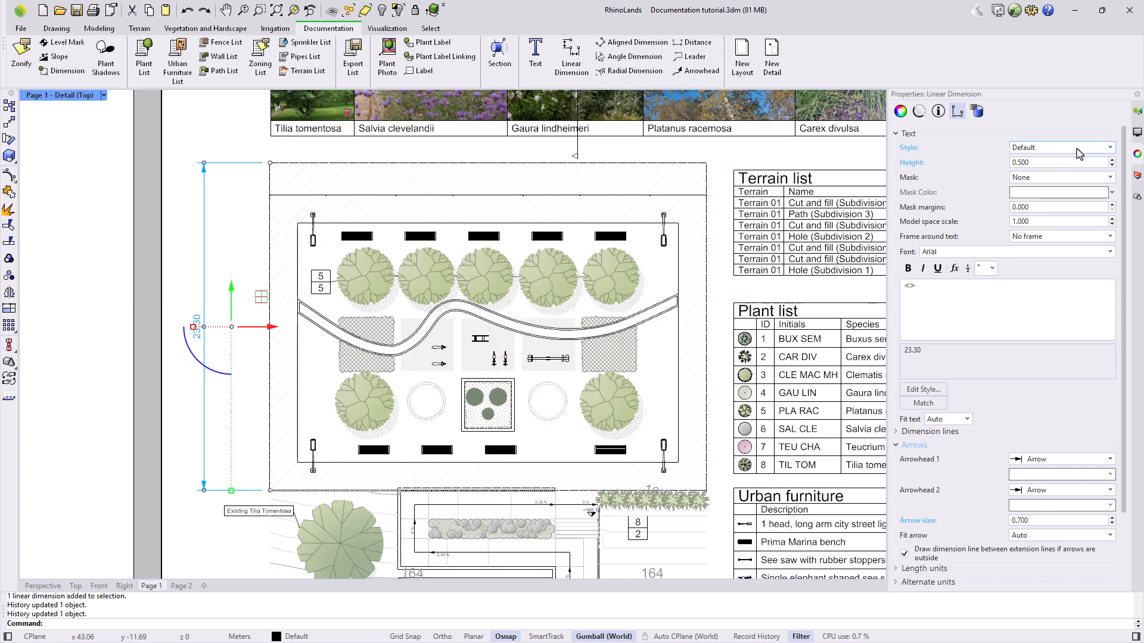
Assign the Style 01 annotation style to the selected overall height dimension and deselect it
click(1075, 148)
click(1037, 184)
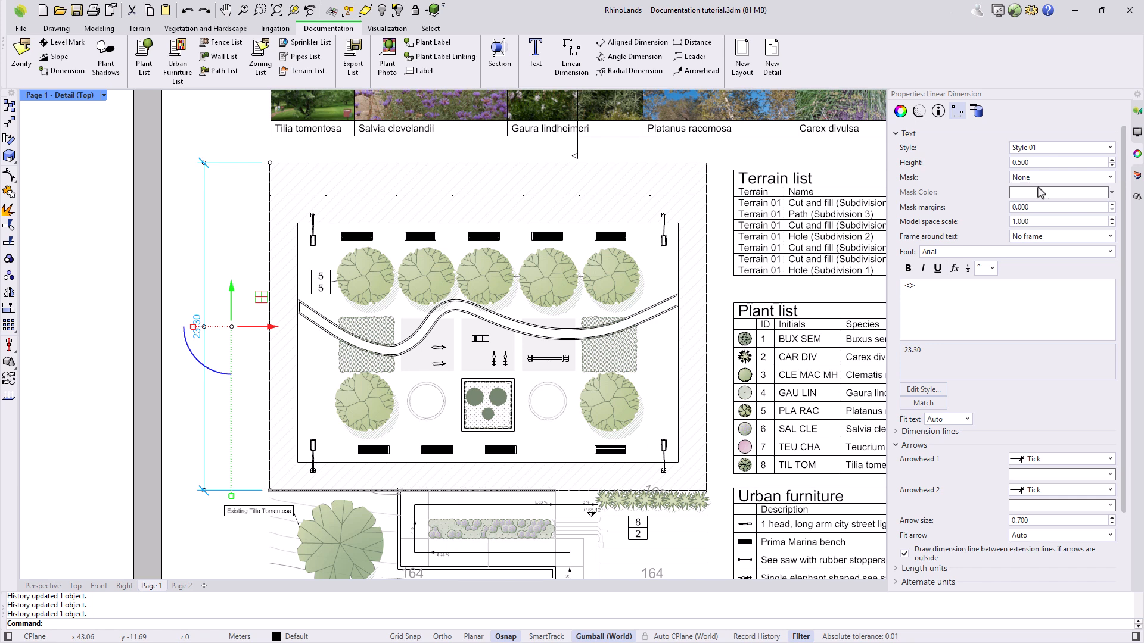
click(249, 141)
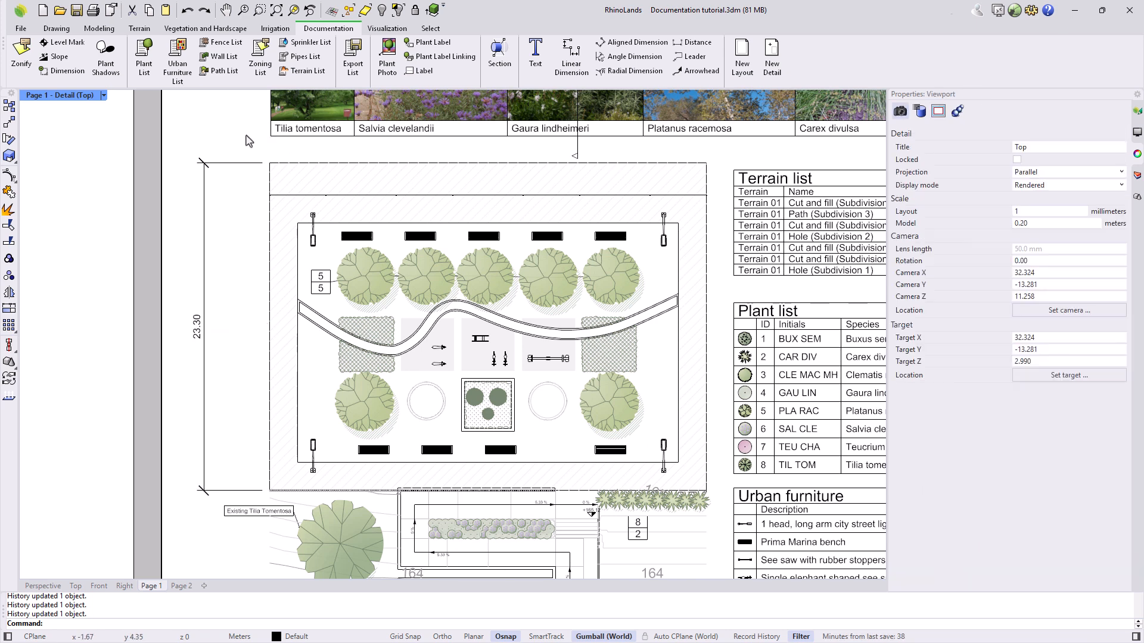
Dimension the height of the plan's upper hatched strip, placing the dimension line between the plan and the overall height dimension
click(571, 54)
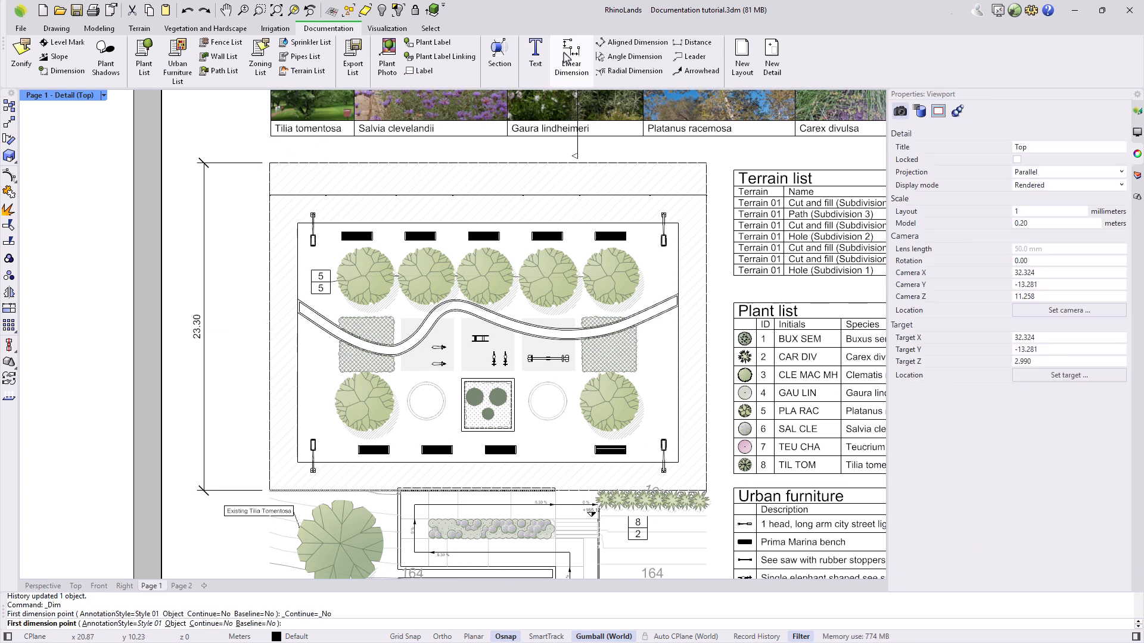
click(270, 162)
click(270, 195)
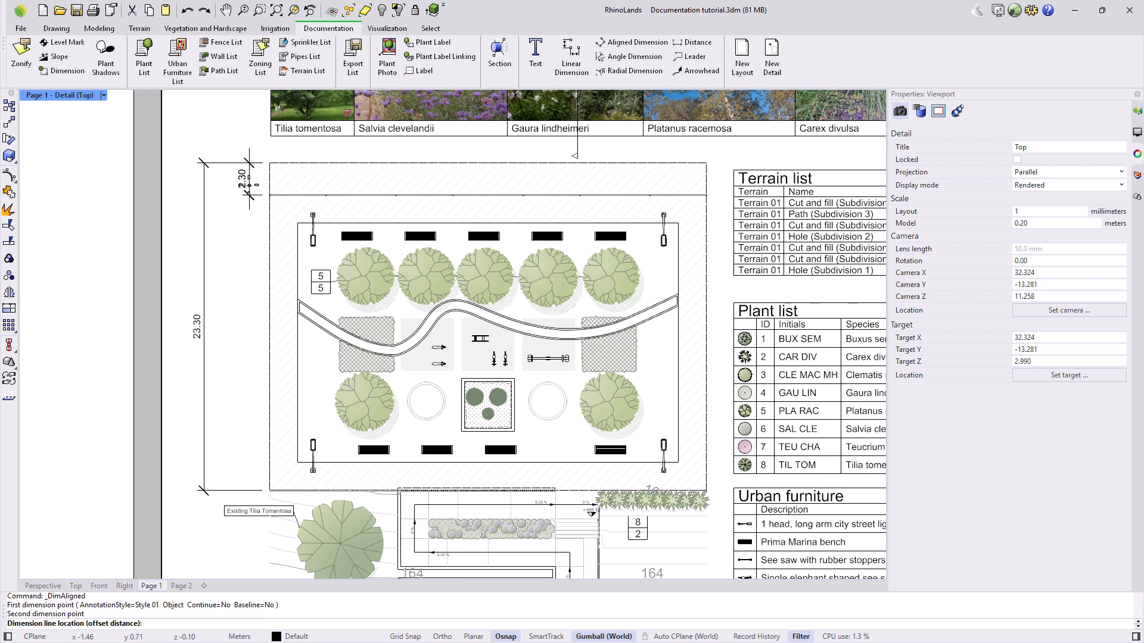
click(239, 184)
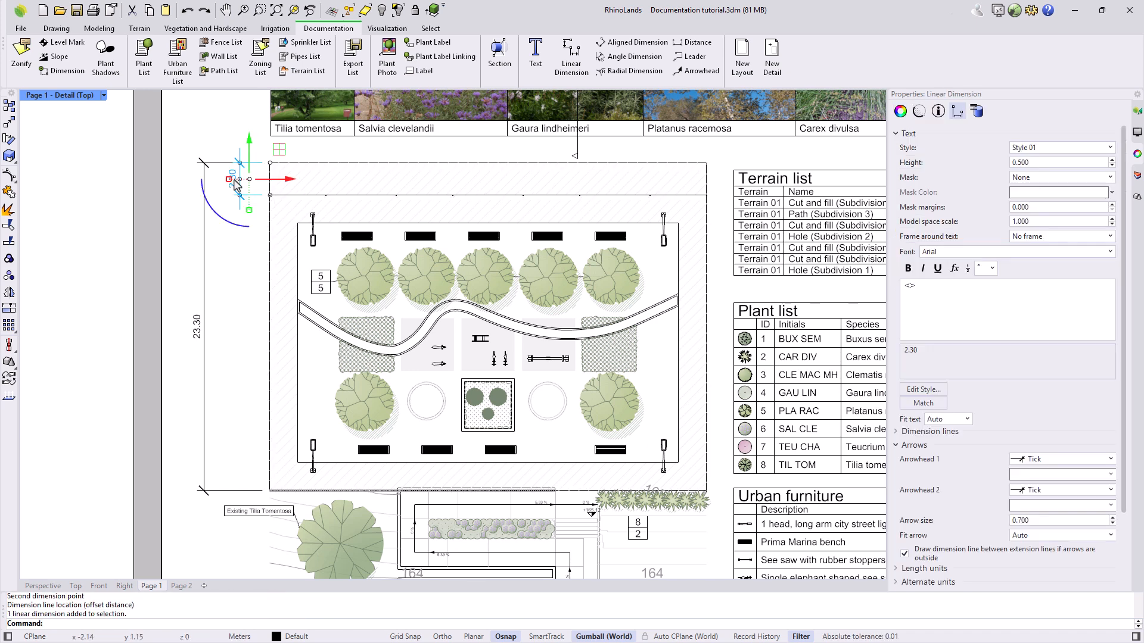
Continue the dimension chain down the plan's side through the inner rectangle's upper and lower corners to the outer lower edge
click(571, 55)
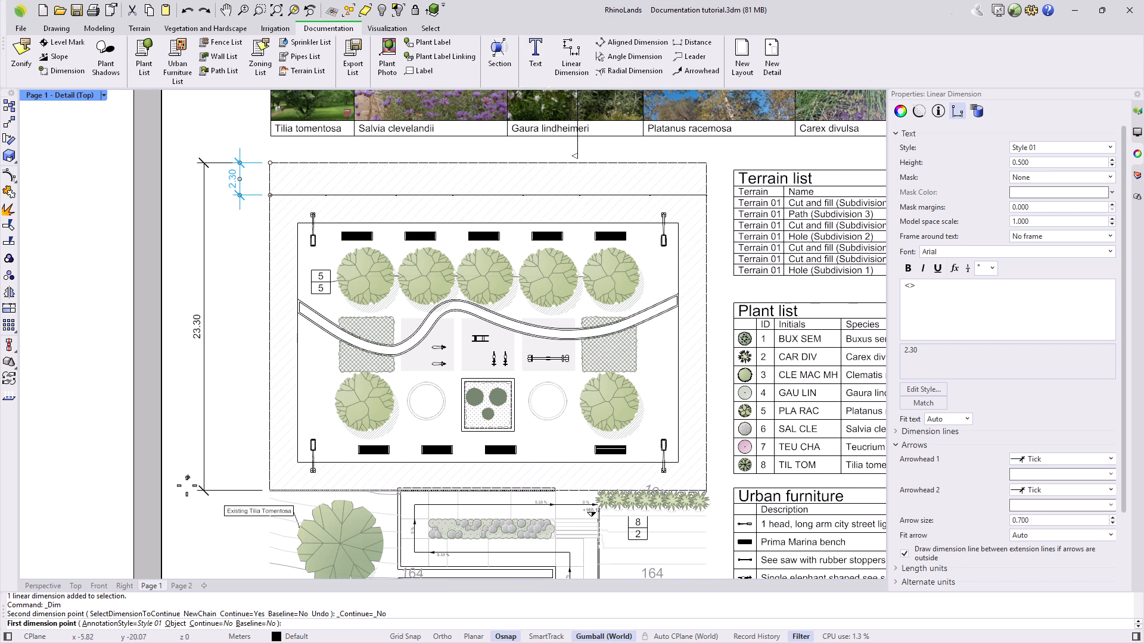
click(206, 624)
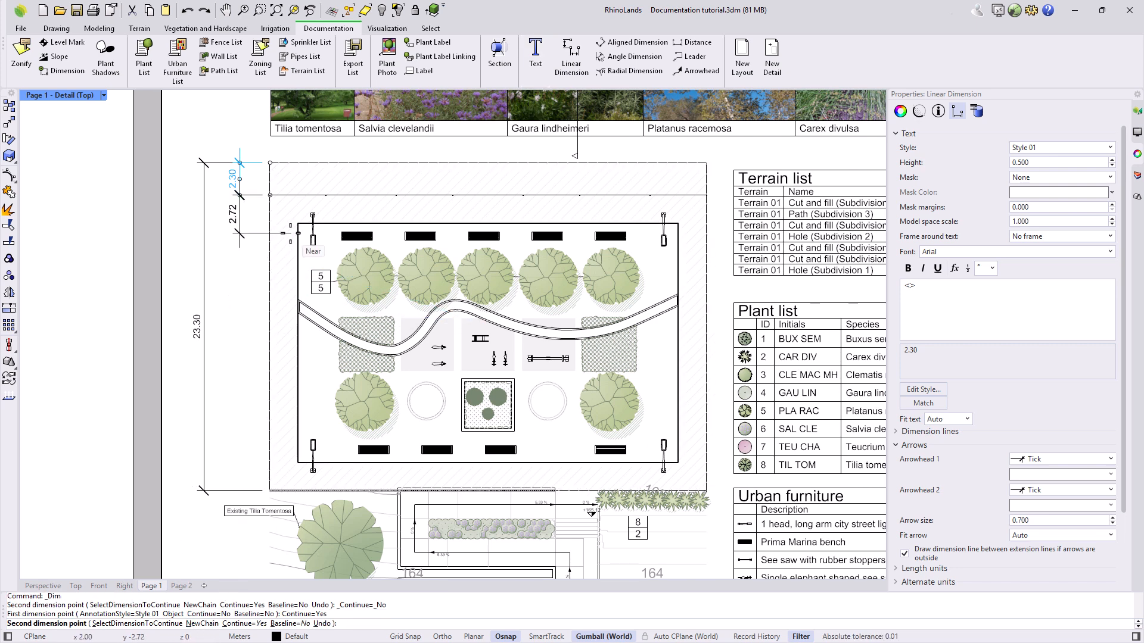
click(298, 224)
click(298, 460)
click(265, 489)
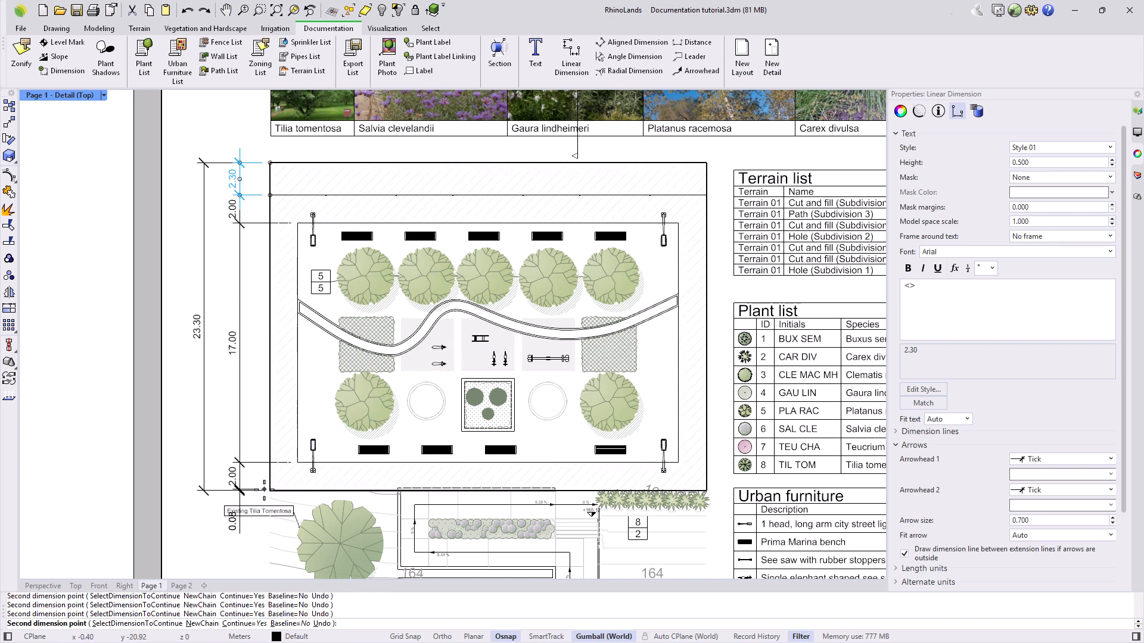
key(Return)
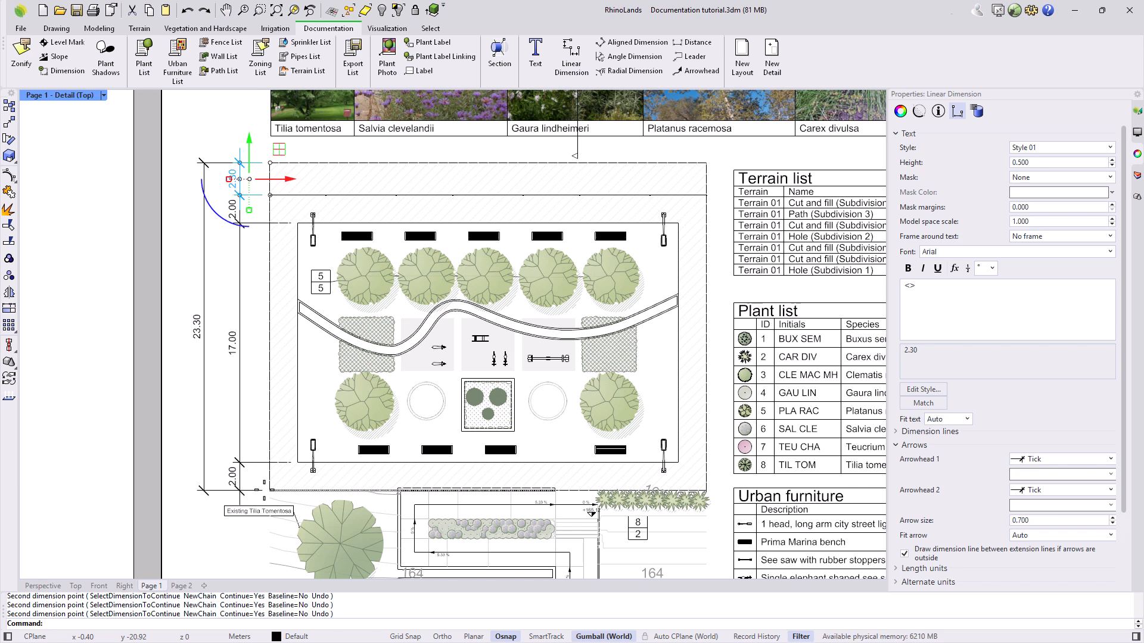
key(Escape)
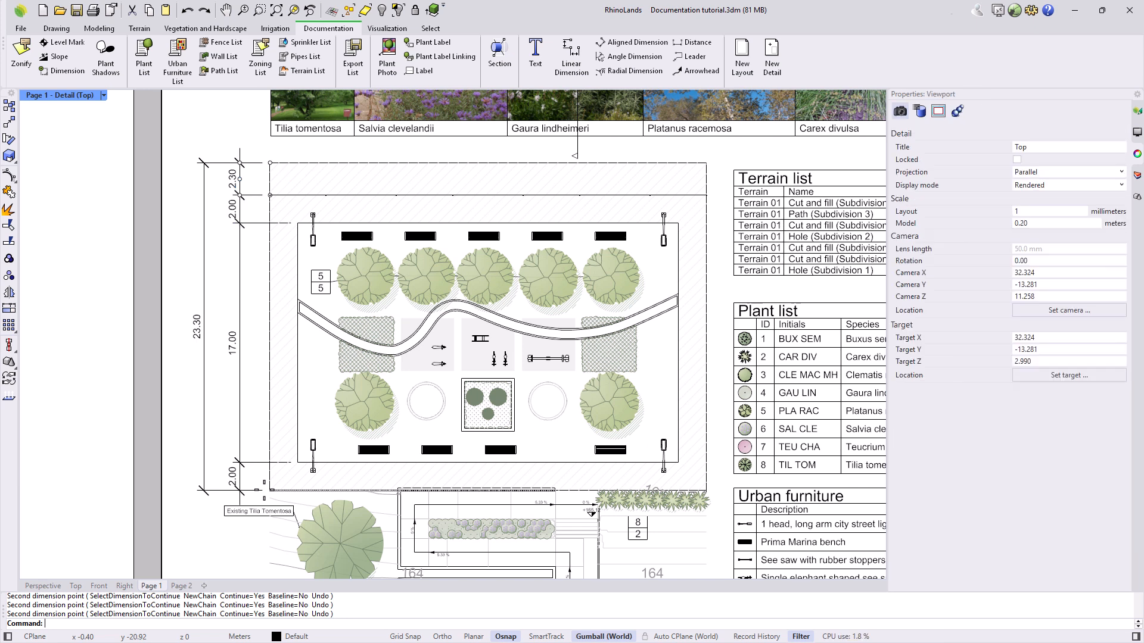
click(263, 491)
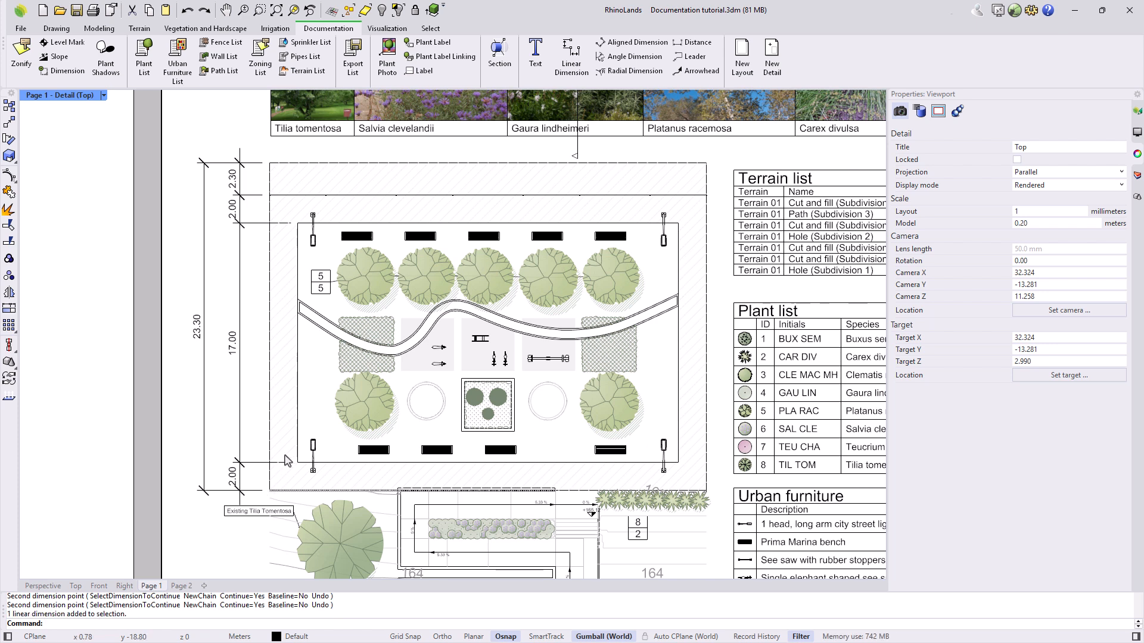
Try an angle dimension between the plan boundary's upper and right-hand edges
click(627, 60)
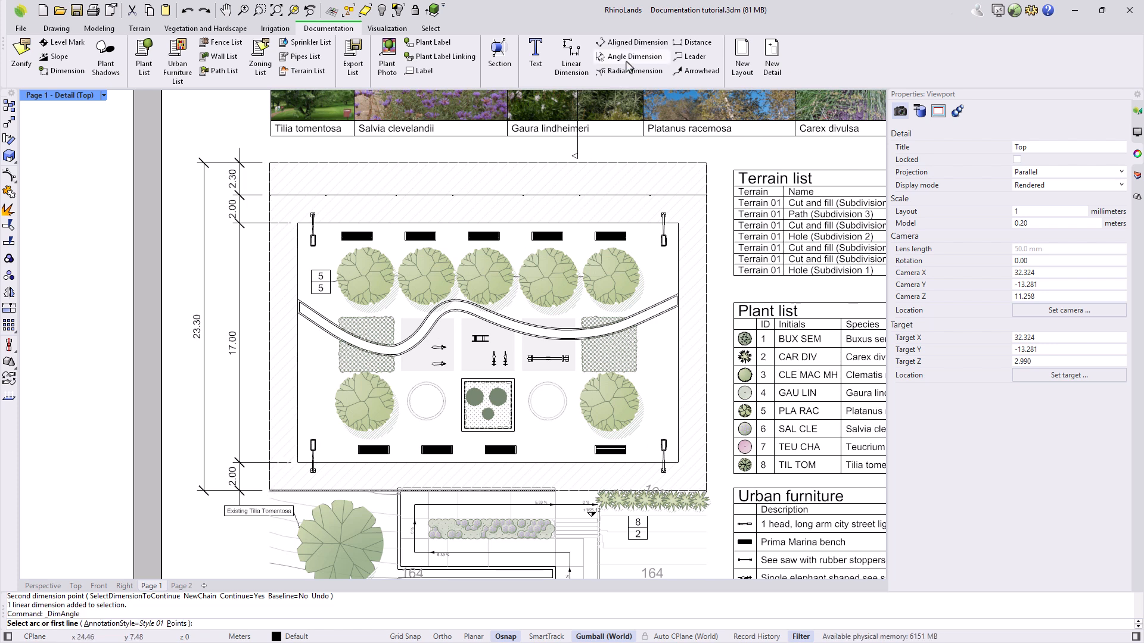
click(661, 164)
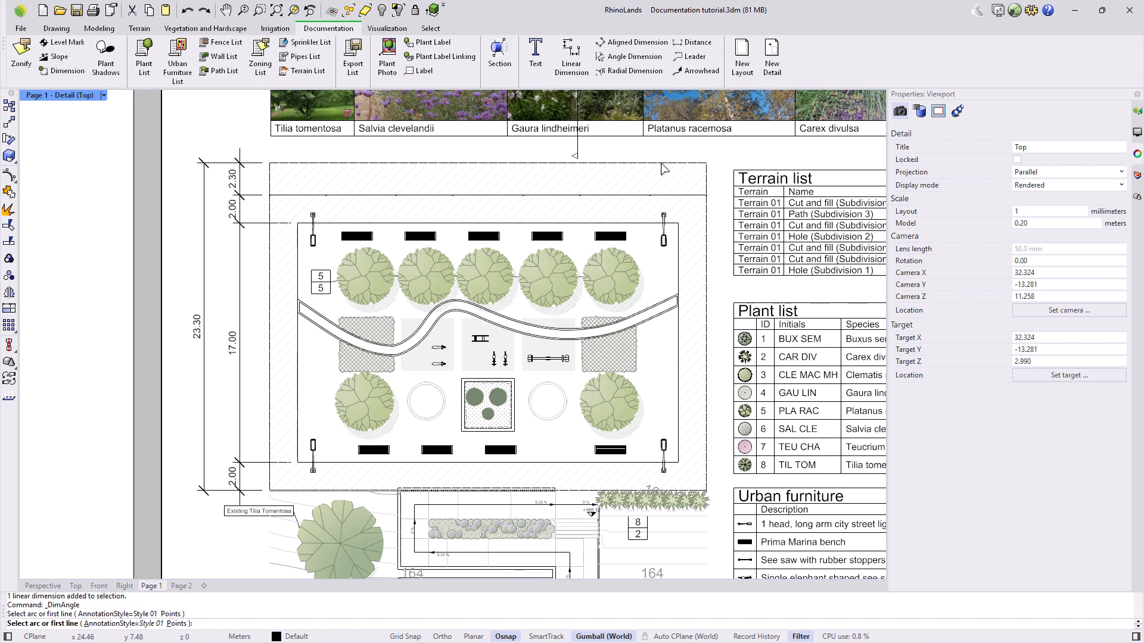
click(708, 187)
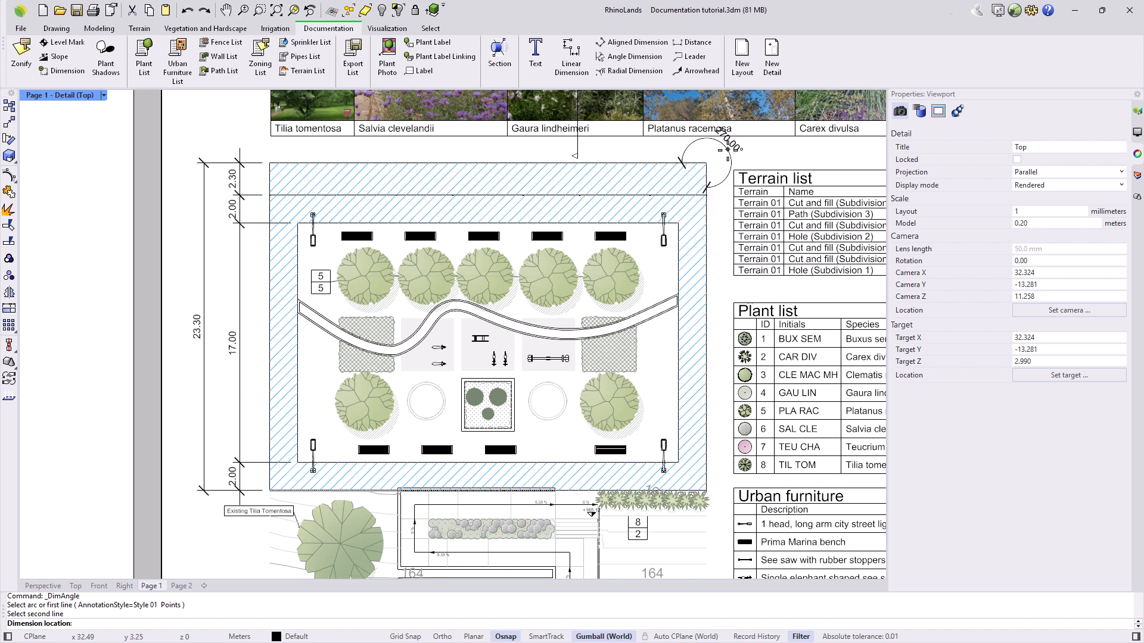
key(Escape)
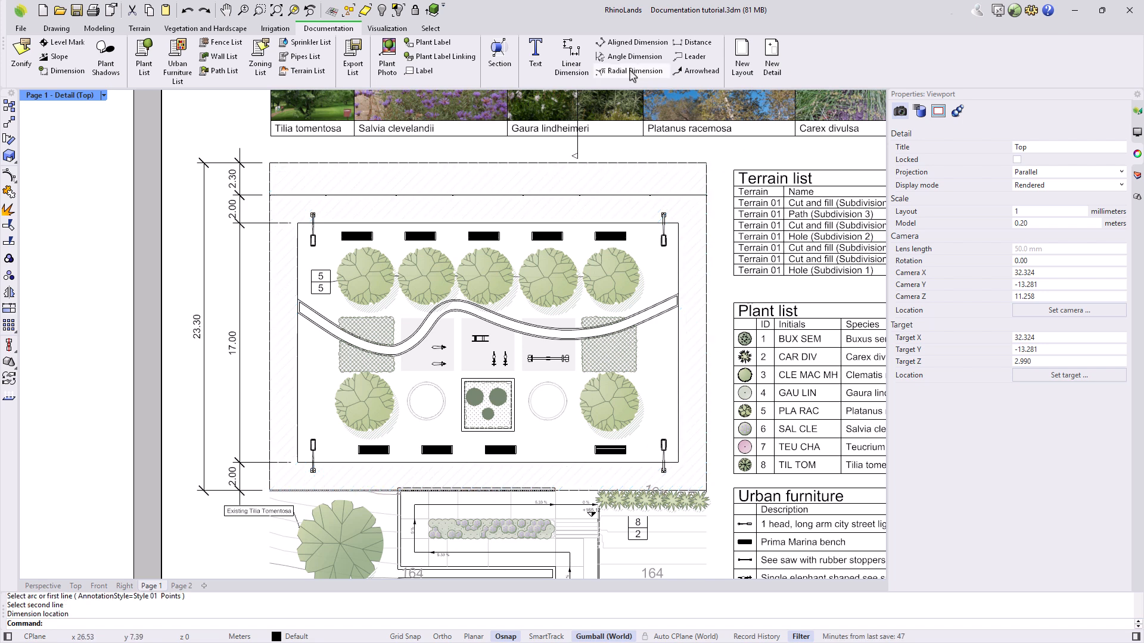
Try a radial dimension on the circle curve to the right of the square planter
click(633, 72)
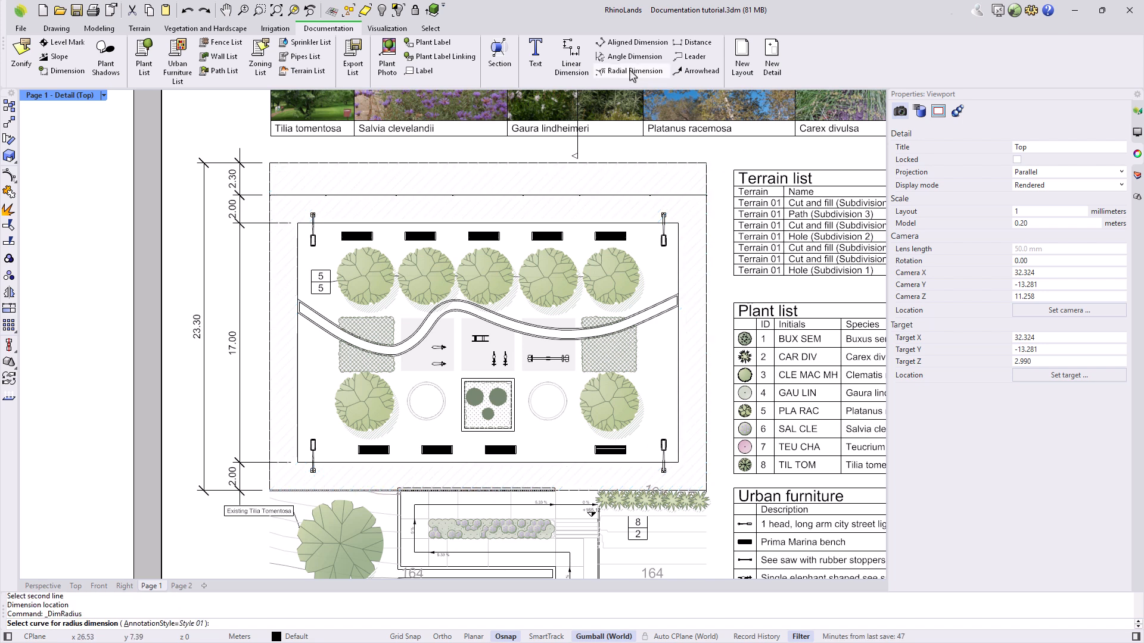
click(547, 423)
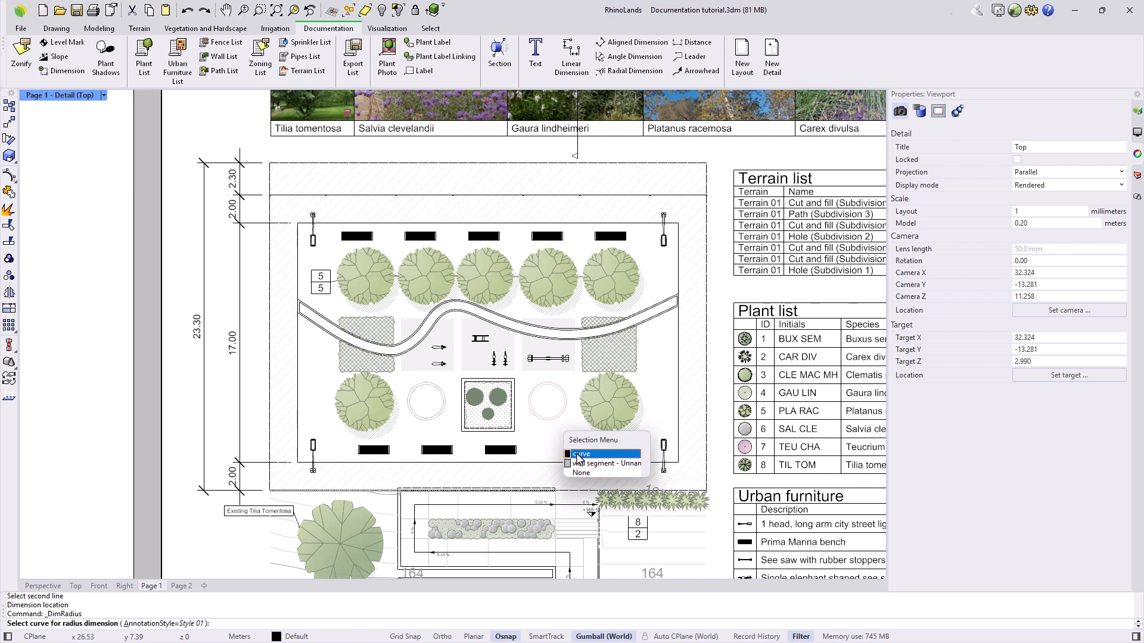
click(578, 455)
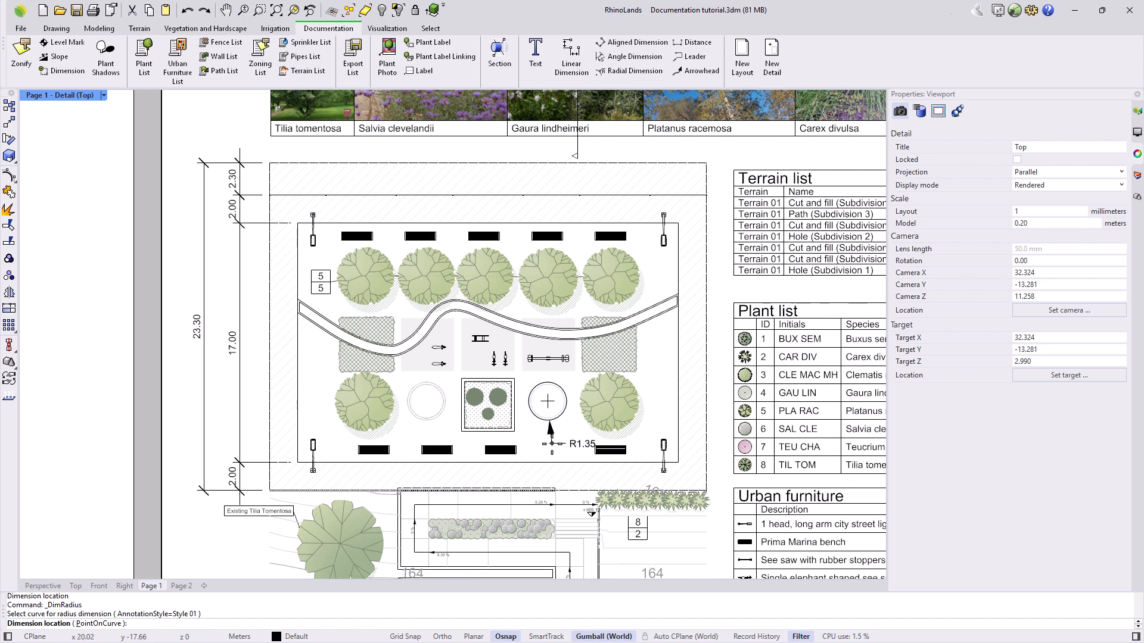
key(Escape)
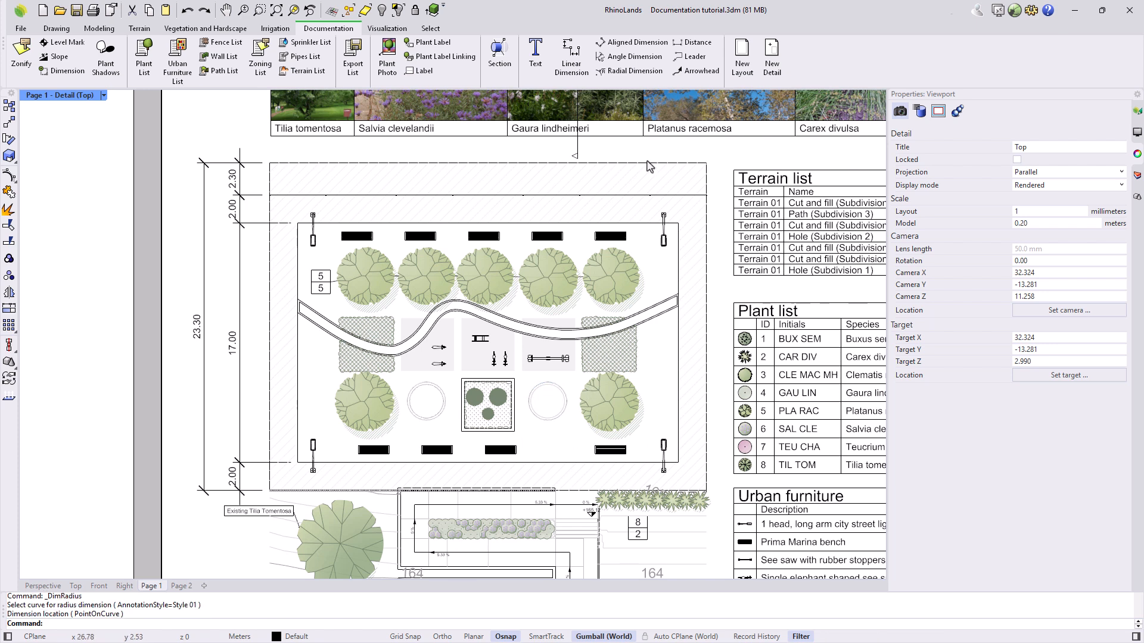
Measure the distance between the upper and lower right-hand corners of the plan boundary
click(698, 48)
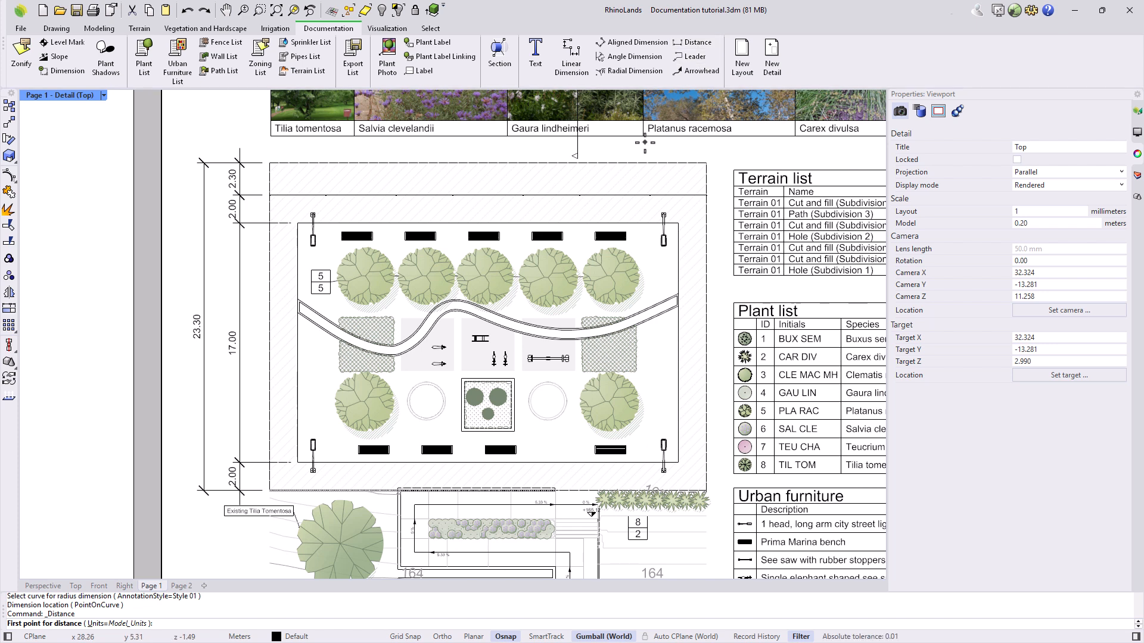
click(706, 163)
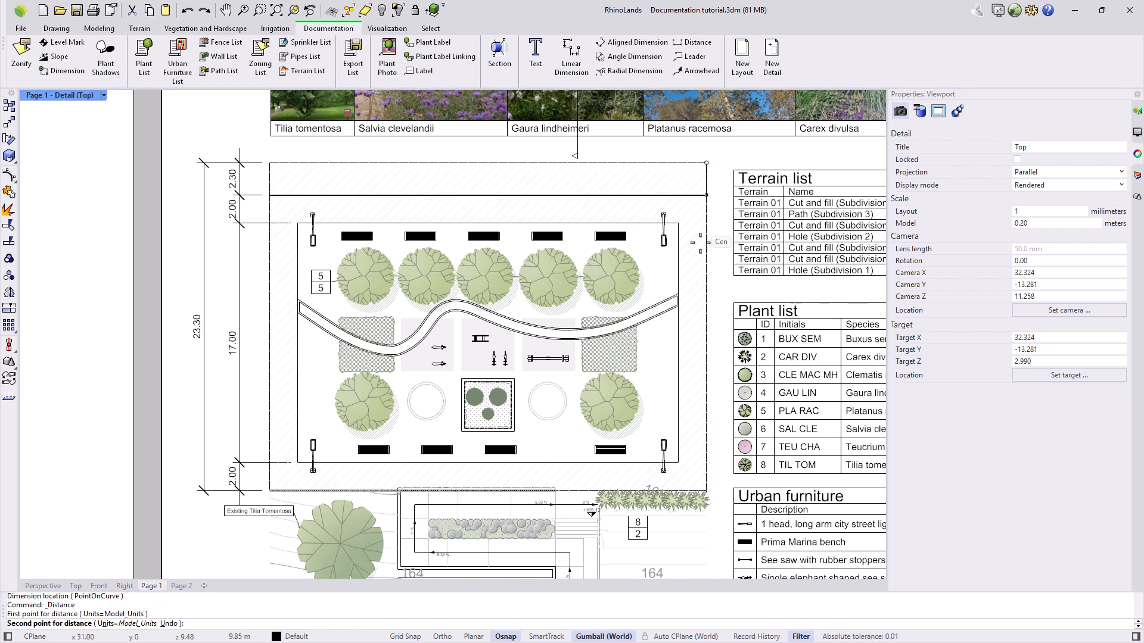
click(707, 492)
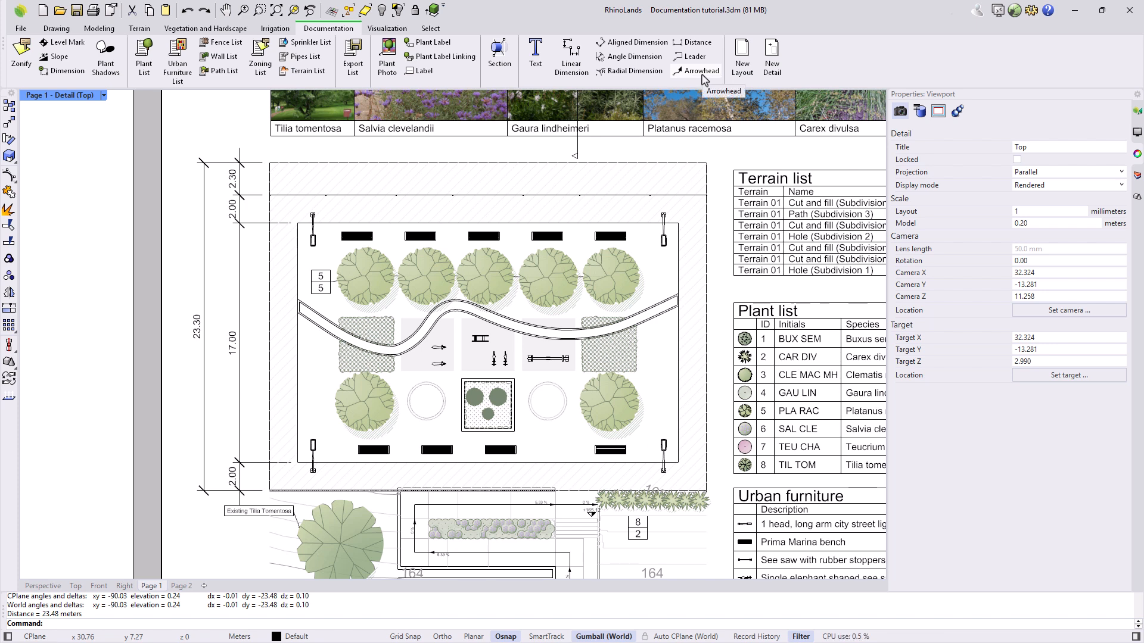
Exit the plan detail and show the whole Page 1 layout sheet
double_click(114, 304)
scroll(98, 306, down, 4)
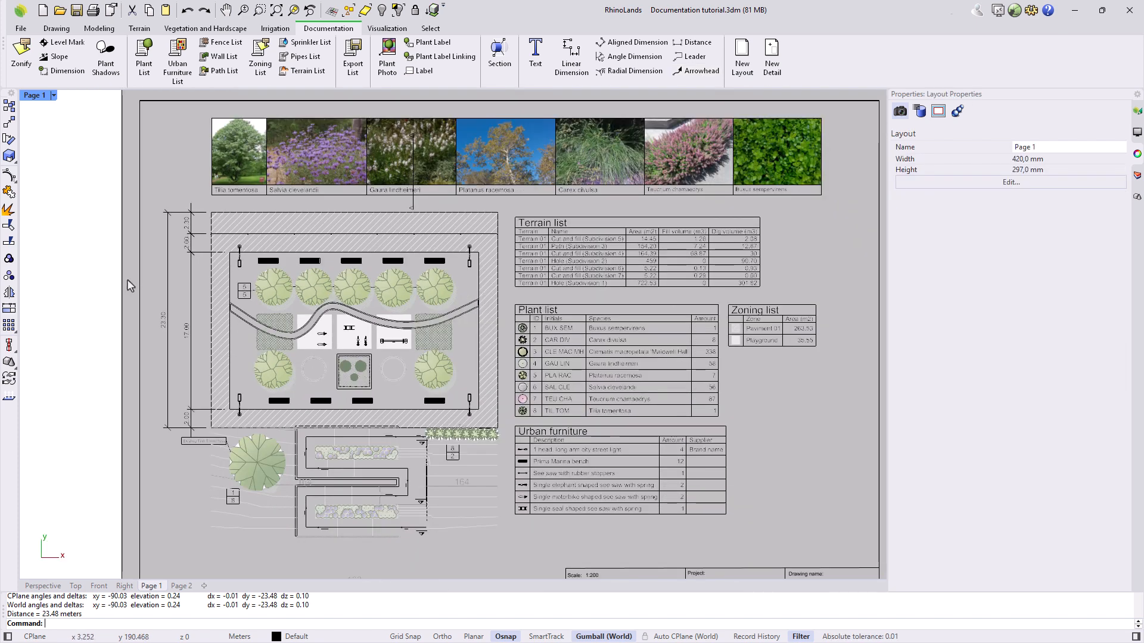
scroll(127, 279, down, 1)
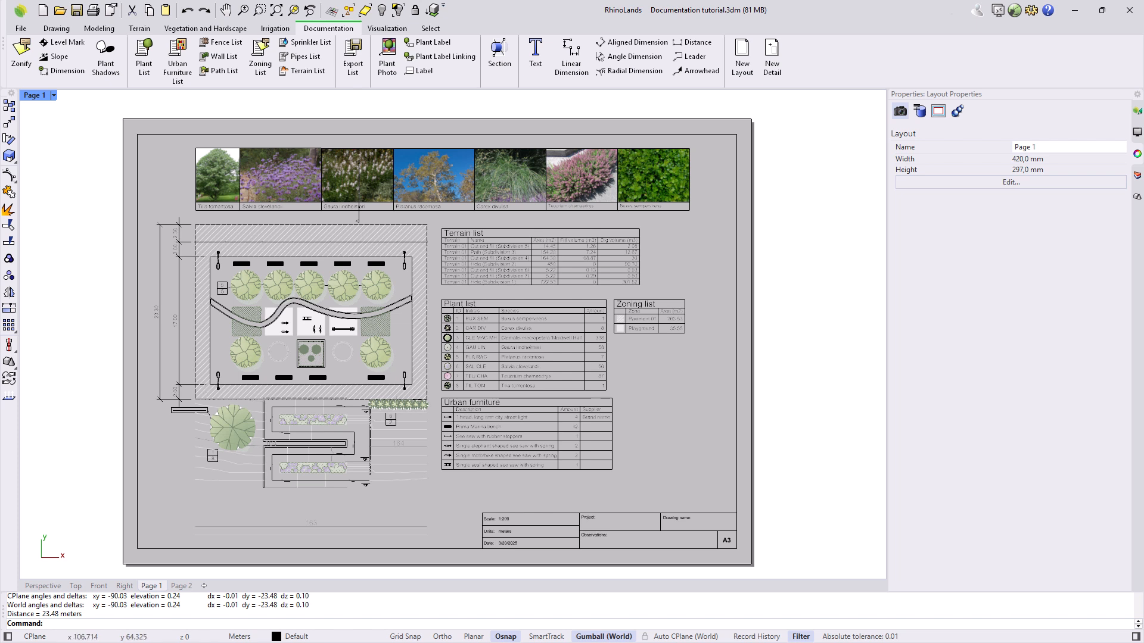